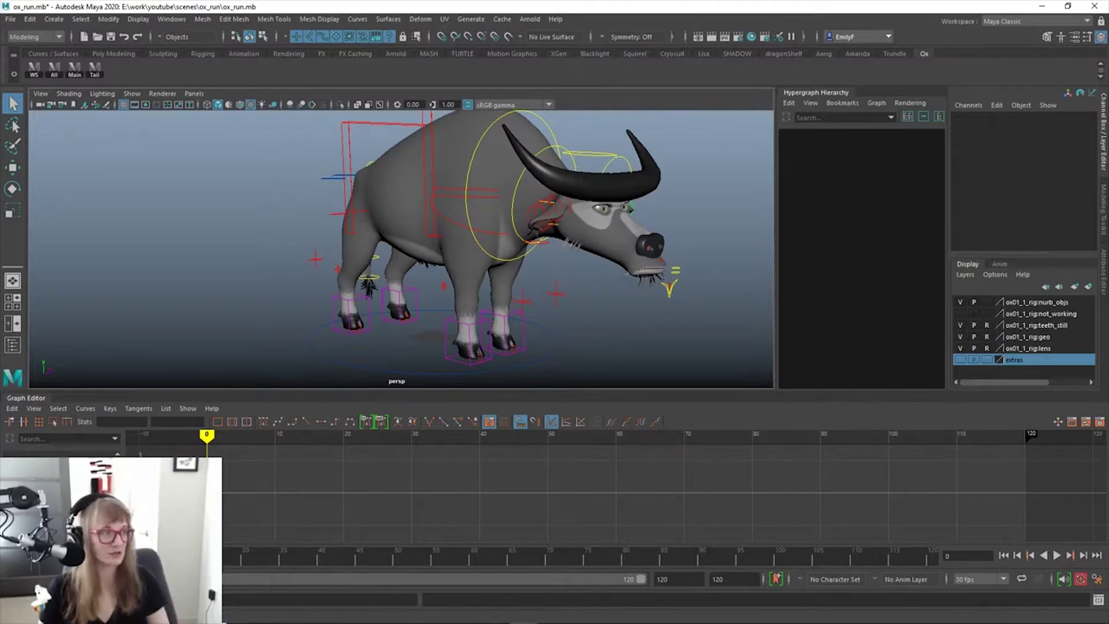
# Examine the ox rig from the front and side views, and play the timeline briefly before stopping it
pyautogui.hotkey('alt', 'Tab')
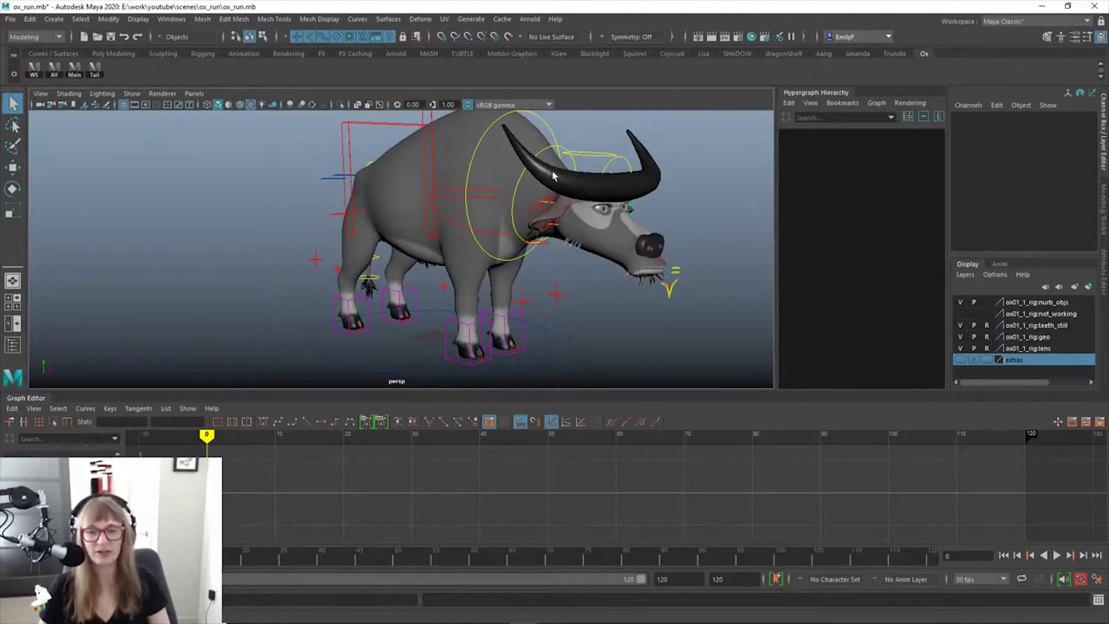
pyautogui.keyDown('alt'); pyautogui.moveTo(488, 249); pyautogui.dragTo(439, 251); pyautogui.keyUp('alt')
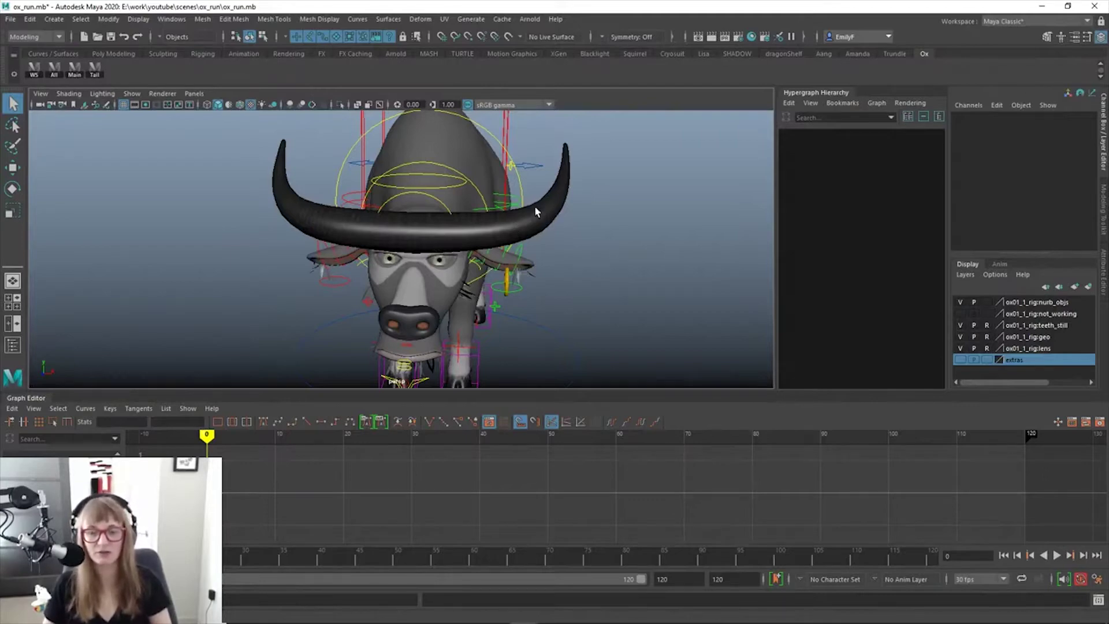
pyautogui.keyDown('alt'); pyautogui.moveTo(630, 238); pyautogui.dragTo(577, 262); pyautogui.keyUp('alt')
pyautogui.keyDown('alt'); pyautogui.moveTo(577, 262); pyautogui.dragTo(556, 188, button='middle'); pyautogui.keyUp('alt')
pyautogui.keyDown('alt'); pyautogui.moveTo(583, 187); pyautogui.dragTo(478, 224, button='right'); pyautogui.keyUp('alt')
pyautogui.keyDown('alt'); pyautogui.moveTo(478, 224); pyautogui.dragTo(545, 222); pyautogui.keyUp('alt')
pyautogui.keyDown('alt'); pyautogui.moveTo(548, 219); pyautogui.dragTo(543, 239, button='middle'); pyautogui.keyUp('alt')
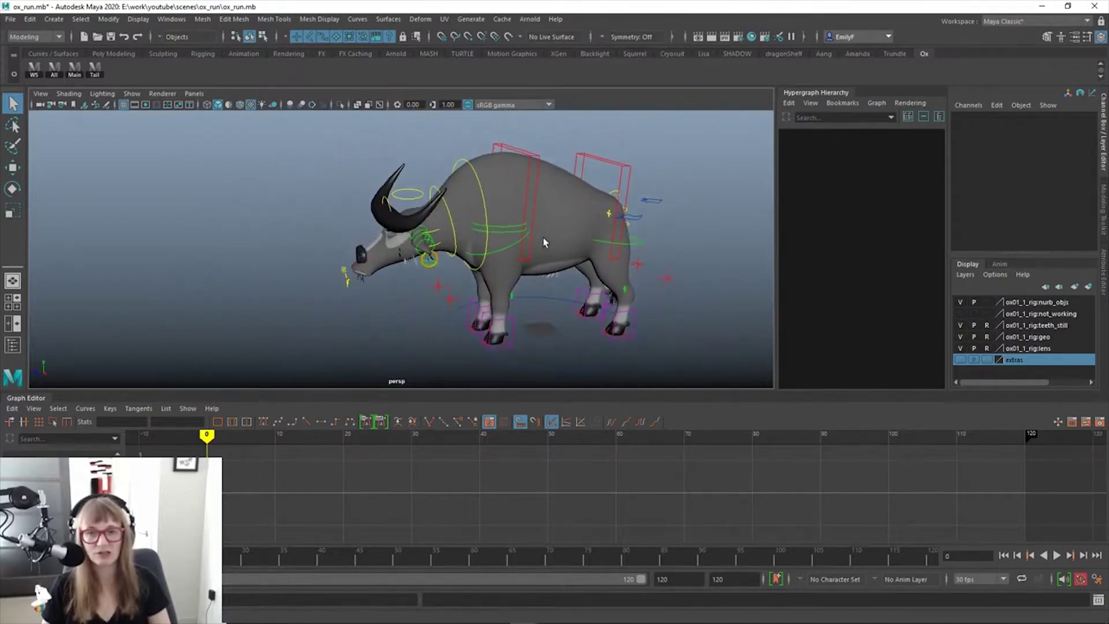
pyautogui.keyDown('alt'); pyautogui.moveTo(523, 250); pyautogui.dragTo(544, 250); pyautogui.keyUp('alt')
pyautogui.keyDown('alt'); pyautogui.moveTo(568, 231); pyautogui.dragTo(597, 238, button='right'); pyautogui.keyUp('alt')
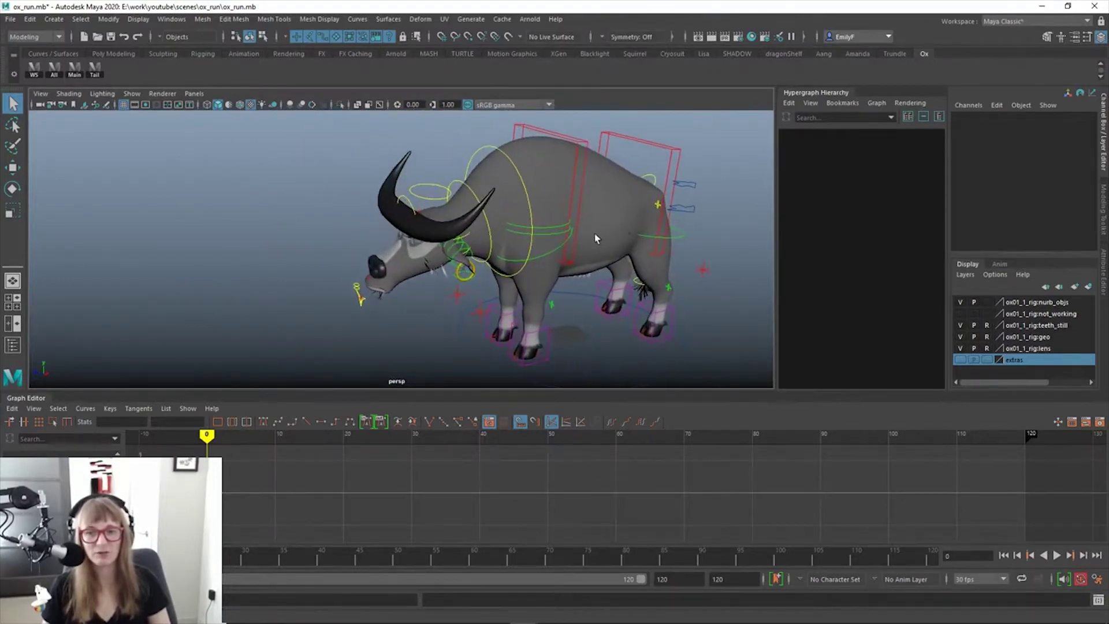
pyautogui.hotkey('alt', 'v')
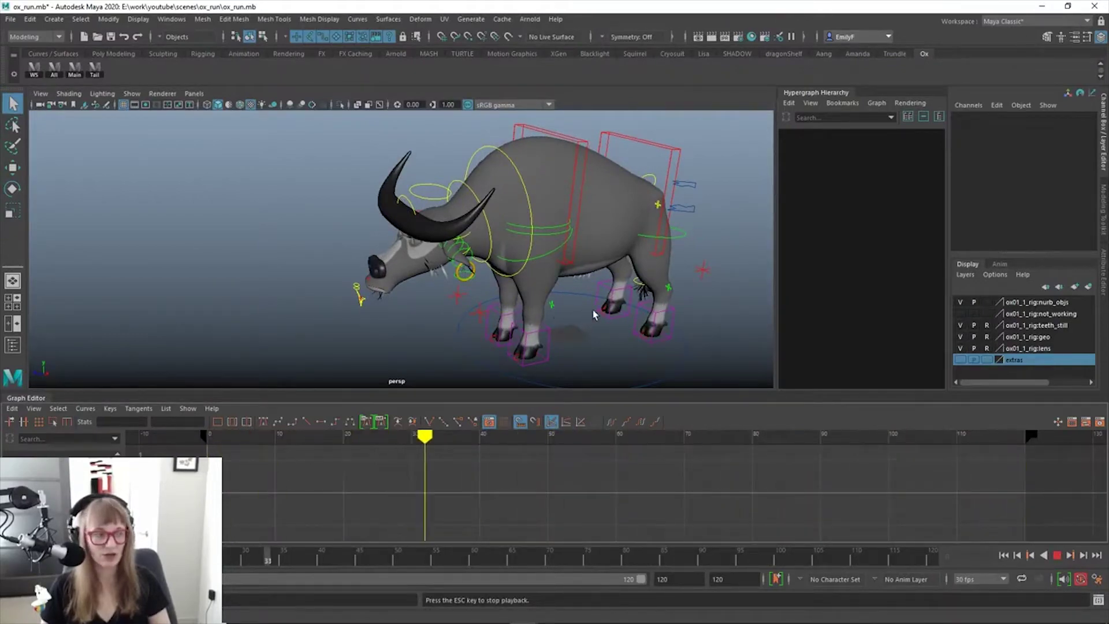
pyautogui.press('Escape')
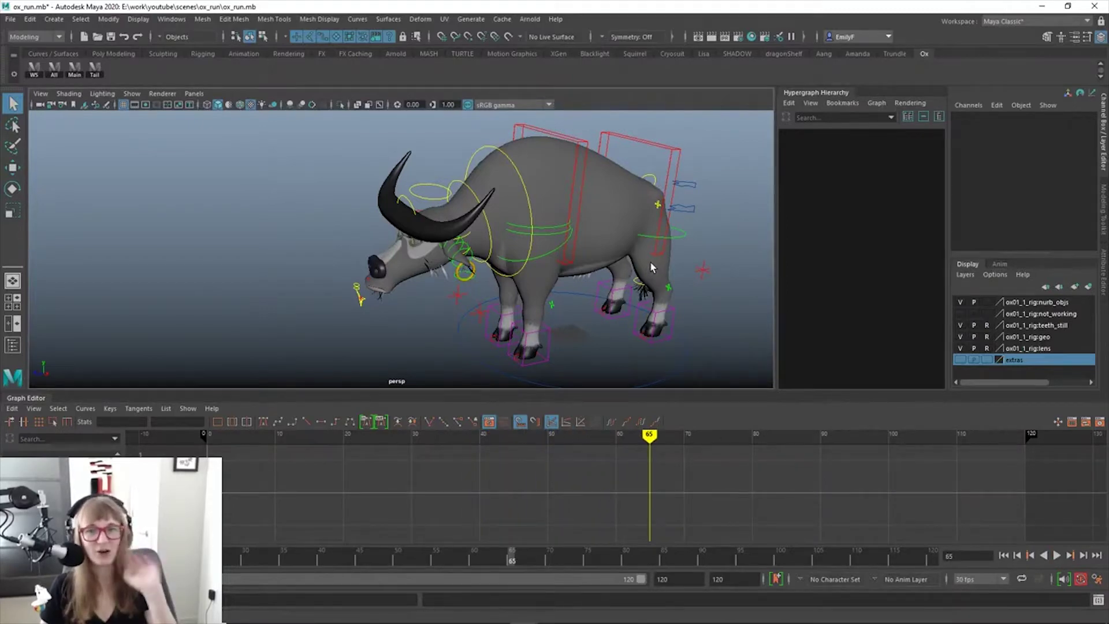
# Inspect the ox's body and legs closely from front three-quarter angles, with the Select tool active
pyautogui.keyDown('alt'); pyautogui.moveTo(502, 221); pyautogui.dragTo(589, 266, button='right'); pyautogui.keyUp('alt')
pyautogui.keyDown('alt'); pyautogui.moveTo(625, 295); pyautogui.dragTo(574, 270, button='middle'); pyautogui.keyUp('alt')
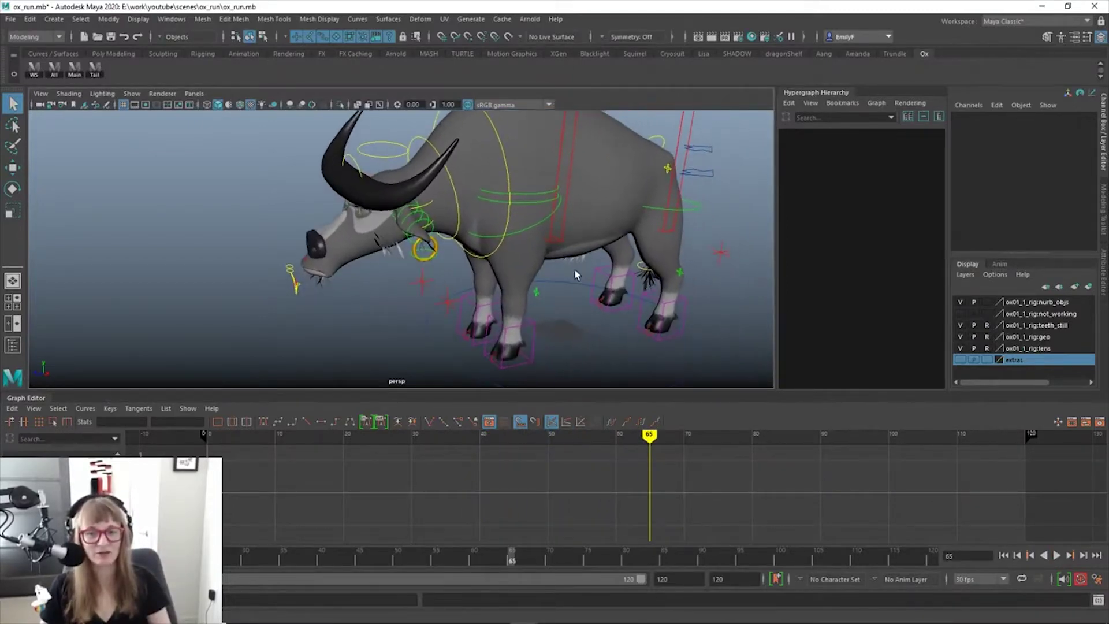
pyautogui.keyDown('alt'); pyautogui.moveTo(576, 274); pyautogui.dragTo(532, 253, button='right'); pyautogui.keyUp('alt')
pyautogui.keyDown('alt'); pyautogui.moveTo(720, 249); pyautogui.dragTo(693, 254); pyautogui.keyUp('alt')
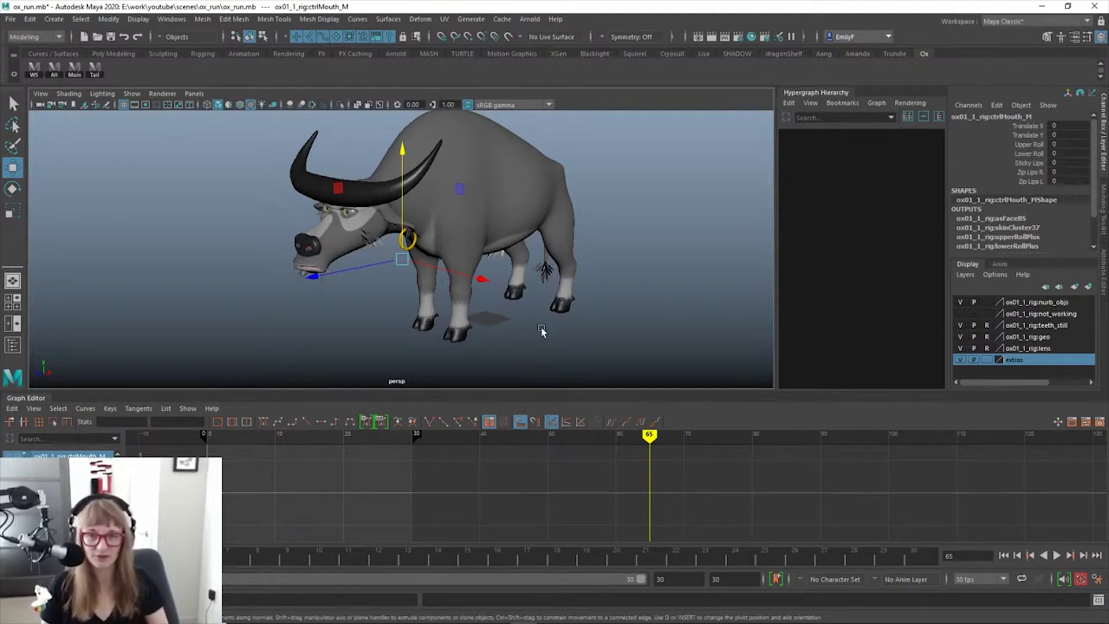
pyautogui.press('q')
pyautogui.keyDown('alt'); pyautogui.moveTo(541, 327); pyautogui.dragTo(506, 291); pyautogui.keyUp('alt')
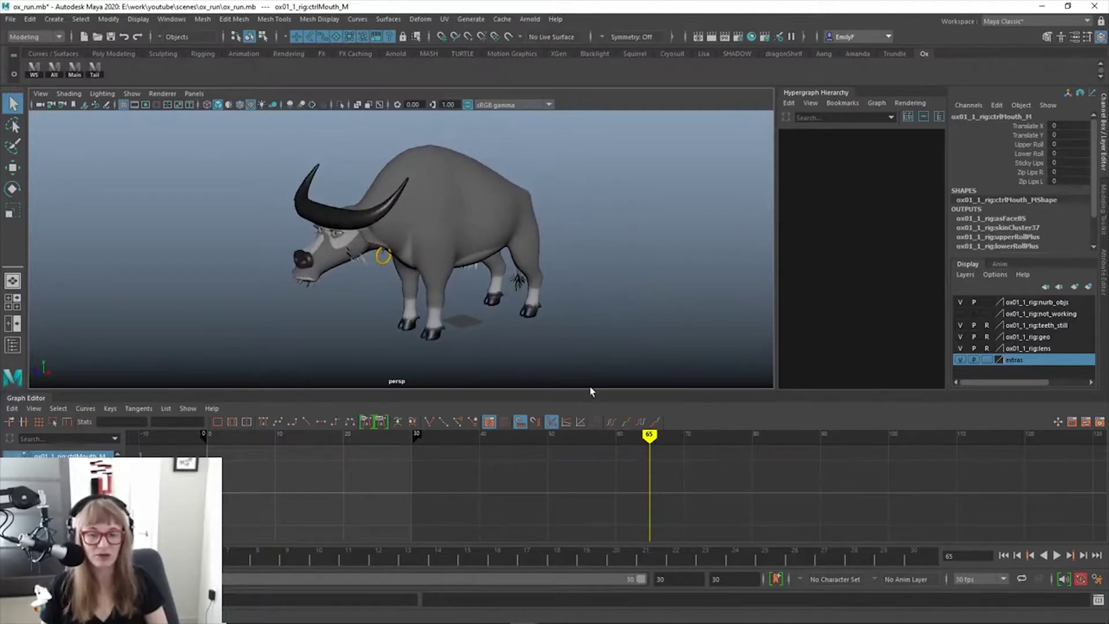
pyautogui.keyDown('alt'); pyautogui.moveTo(508, 293); pyautogui.dragTo(576, 282, button='right'); pyautogui.keyUp('alt')
pyautogui.keyDown('alt'); pyautogui.moveTo(575, 282); pyautogui.dragTo(533, 282); pyautogui.keyUp('alt')
pyautogui.keyDown('alt'); pyautogui.moveTo(532, 282); pyautogui.dragTo(581, 282, button='right'); pyautogui.keyUp('alt')
pyautogui.keyDown('alt'); pyautogui.moveTo(581, 285); pyautogui.dragTo(591, 282); pyautogui.keyUp('alt')
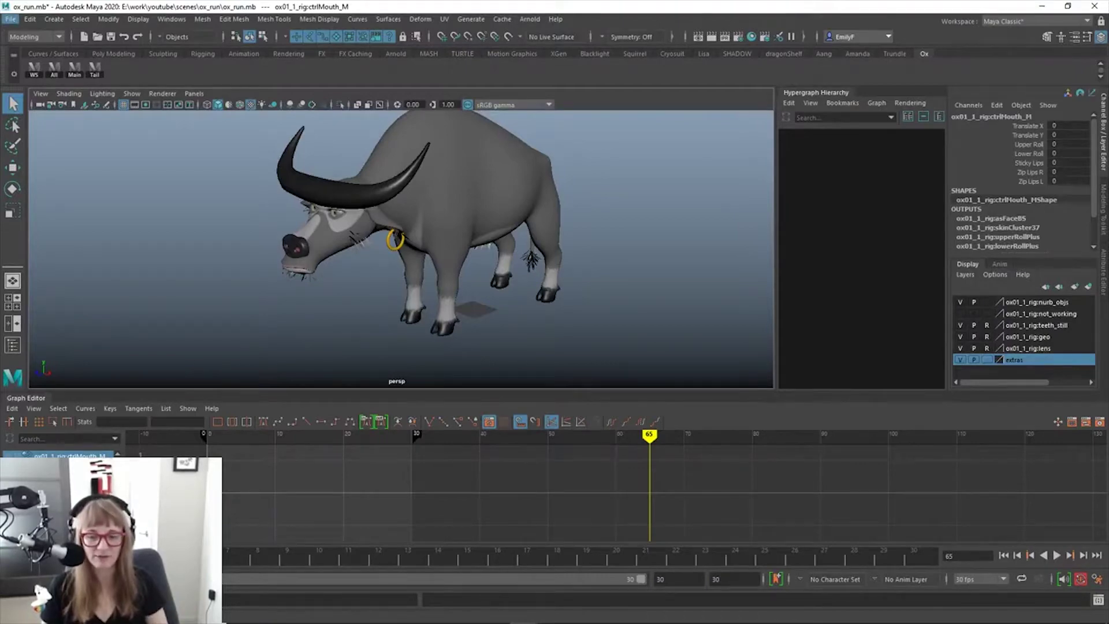
# Switch to the reference folder in File Explorer and reposition its window over the Maya workspace
pyautogui.moveTo(297, 612)
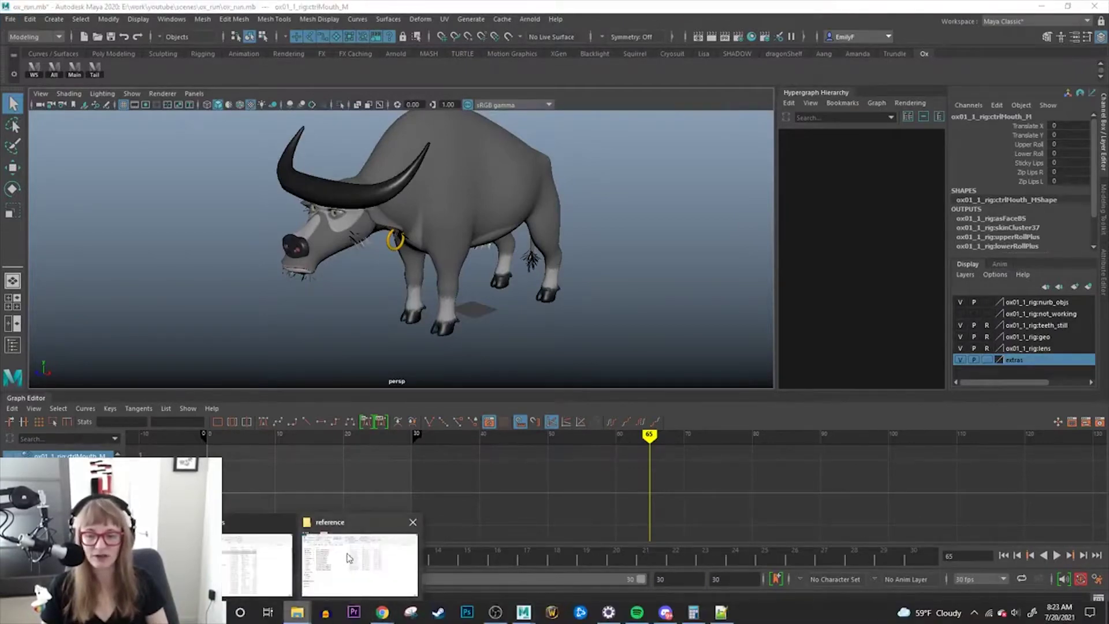
pyautogui.click(349, 558)
pyautogui.moveTo(443, 85); pyautogui.dragTo(520, 102)
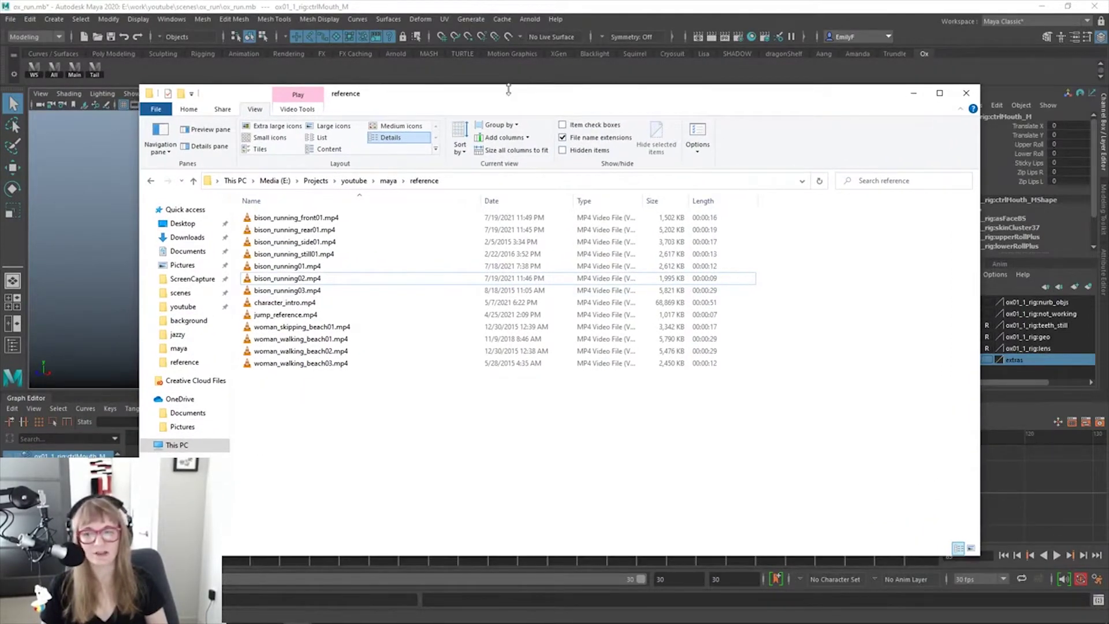
pyautogui.moveTo(531, 98); pyautogui.dragTo(569, 80)
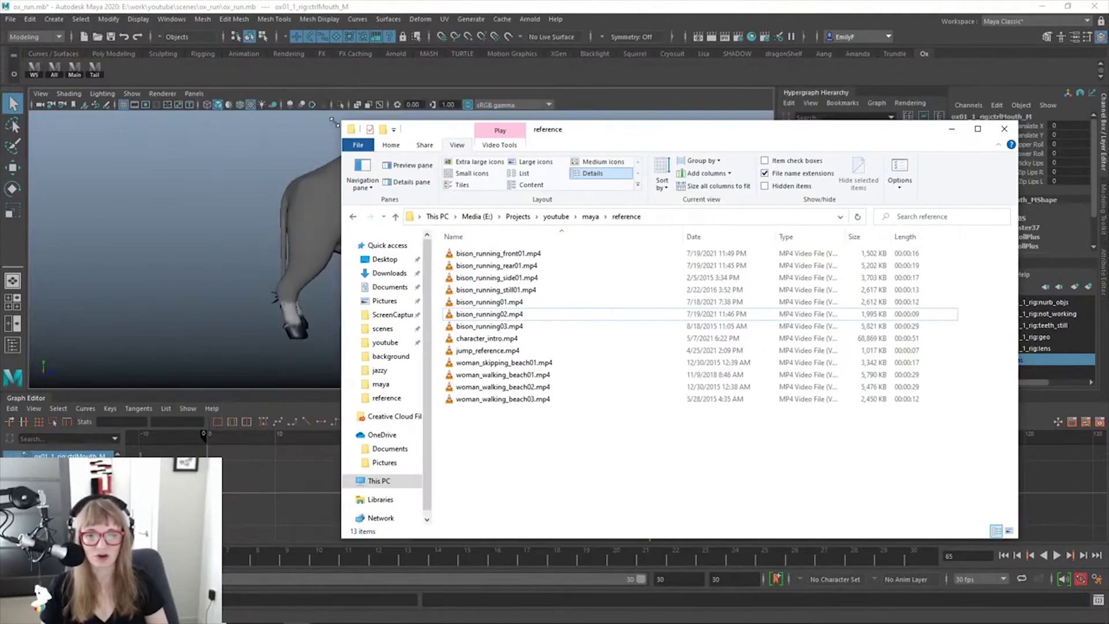
pyautogui.click(491, 337)
pyautogui.keyDown('shift'); pyautogui.click(522, 259); pyautogui.keyUp('shift')
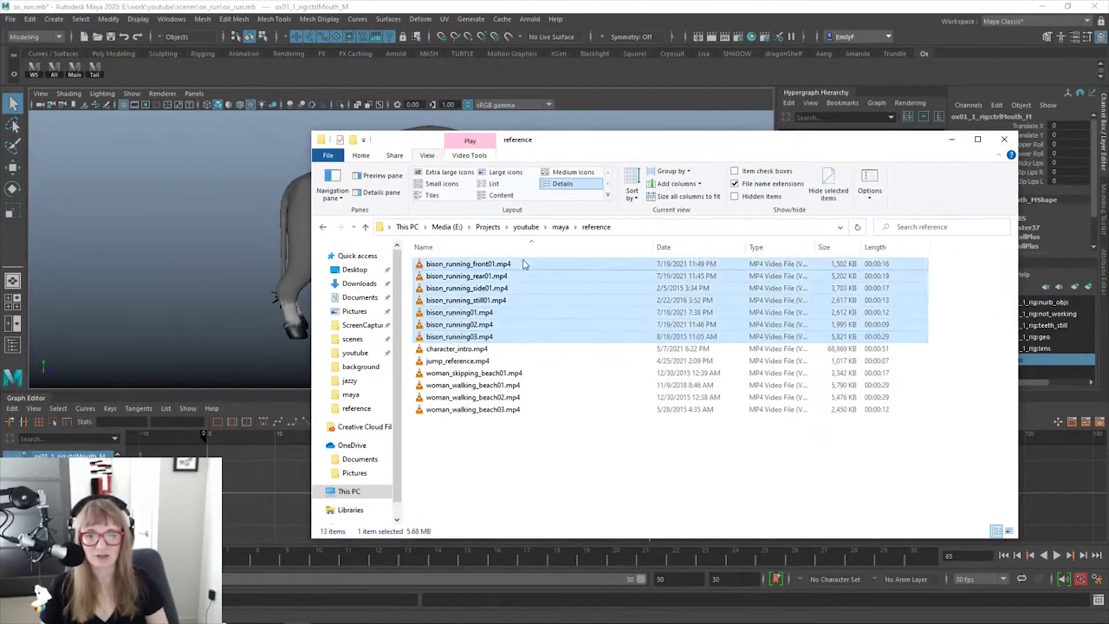
pyautogui.rightClick(522, 258)
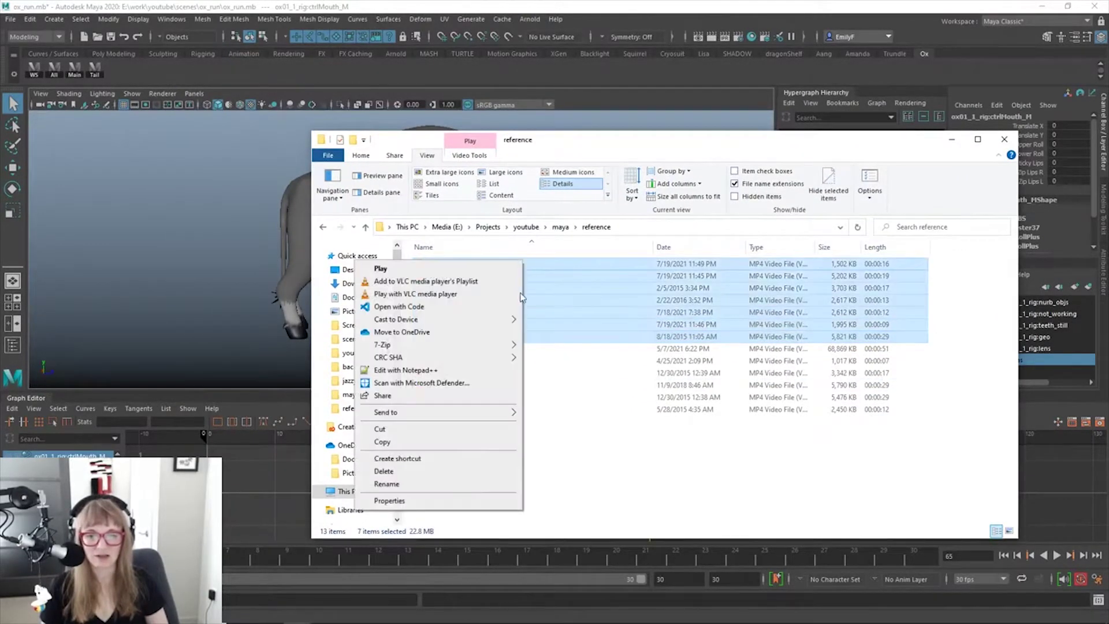
pyautogui.click(620, 443)
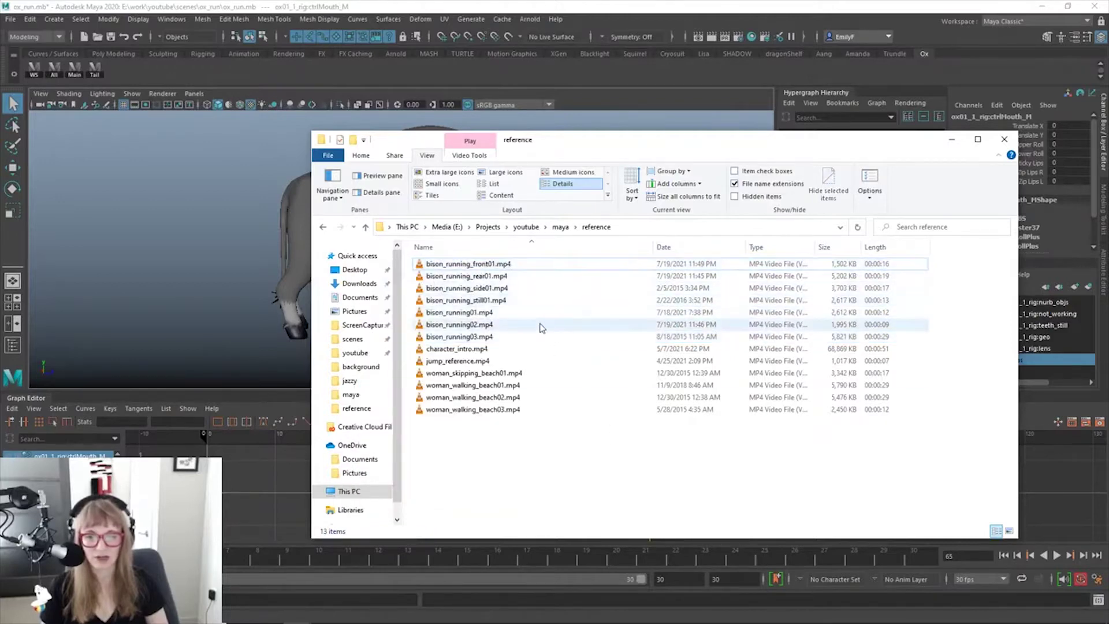
pyautogui.click(527, 264)
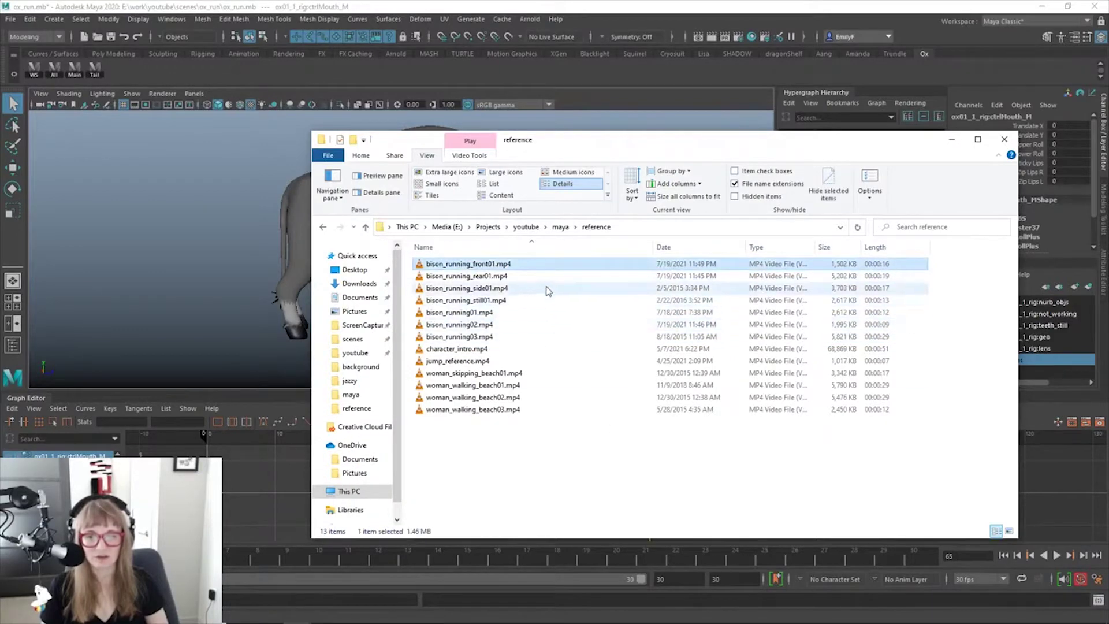
# Open bison_running01.mp4 with QuickTime Player, watch the clip in a slightly repositioned window, and pause it
pyautogui.rightClick(527, 312)
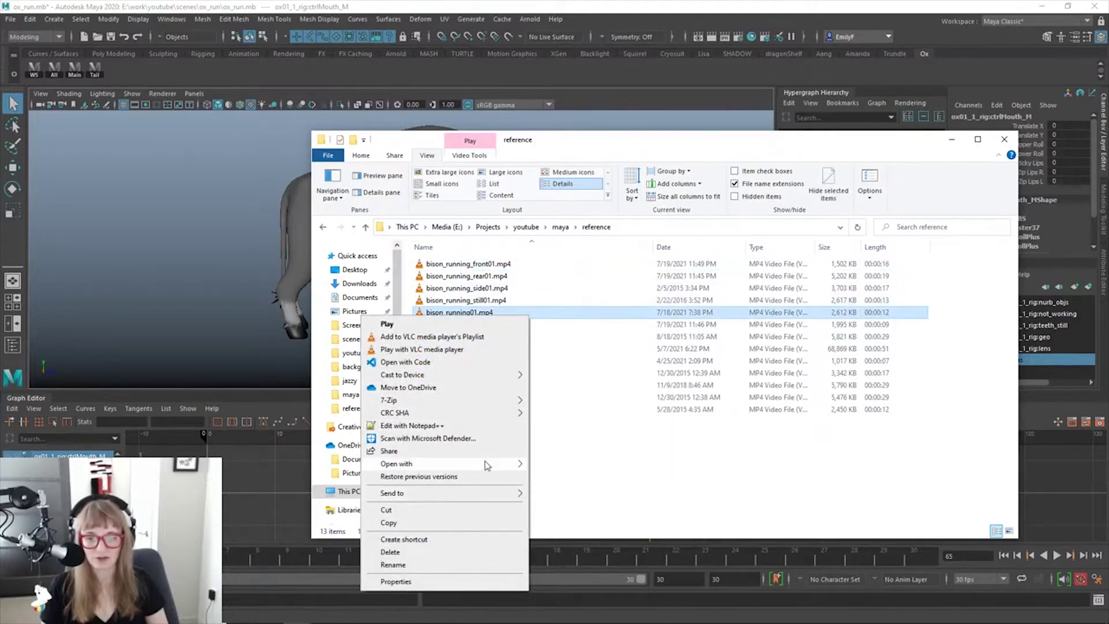
pyautogui.moveTo(508, 462)
pyautogui.click(581, 503)
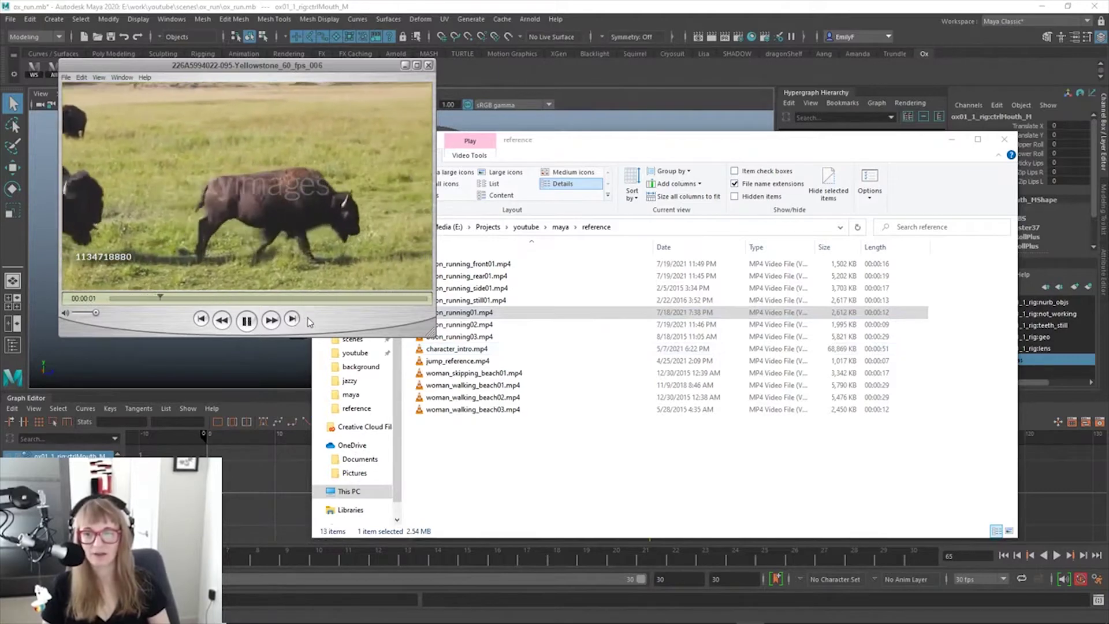
pyautogui.moveTo(326, 316); pyautogui.dragTo(347, 331)
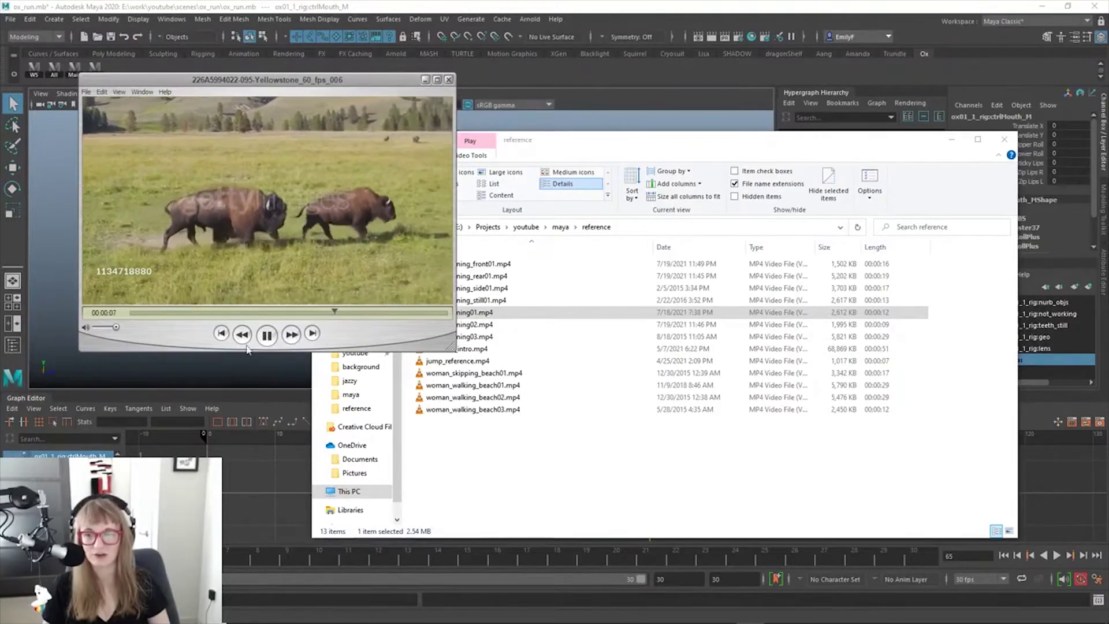
pyautogui.click(264, 336)
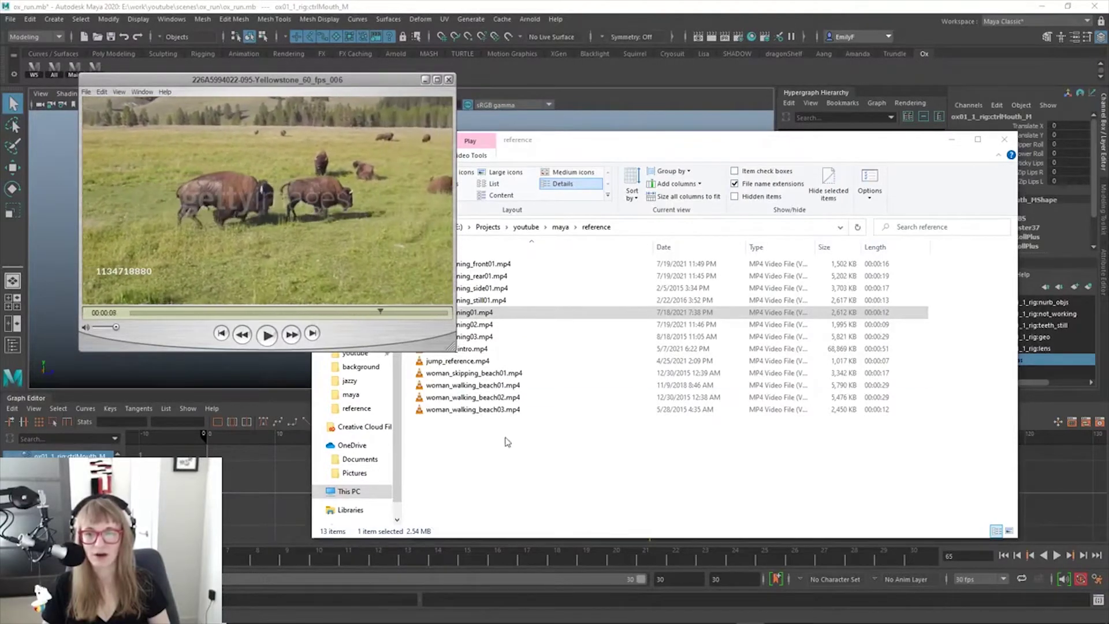
# Open bison_running02.mp4 with QuickTime Player, offset its window from the first clip, and play it
pyautogui.click(494, 468)
pyautogui.rightClick(471, 326)
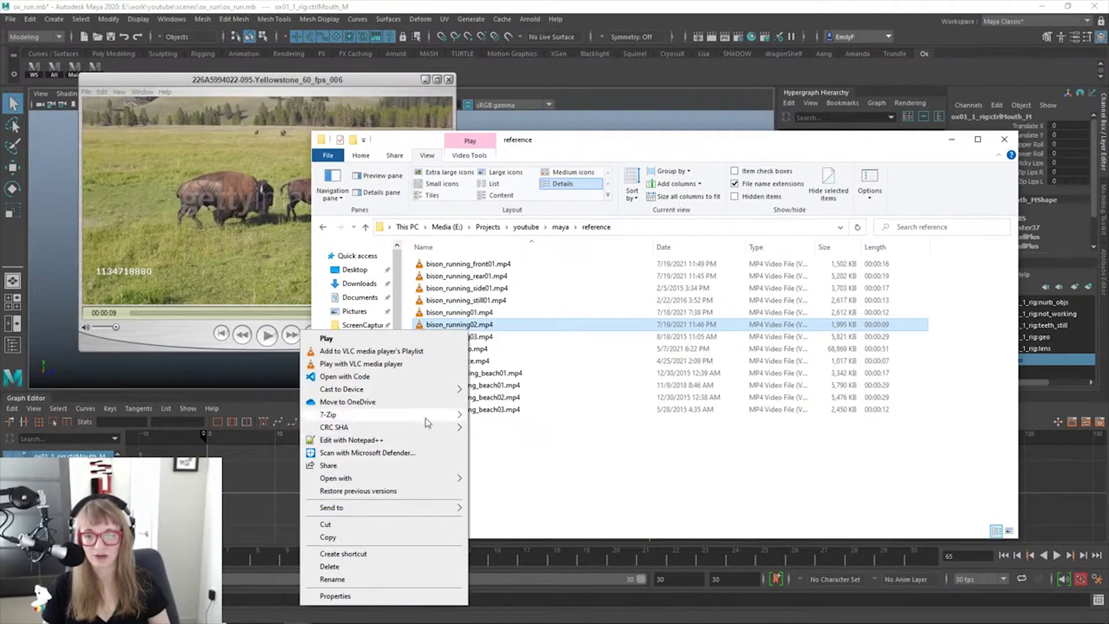
pyautogui.moveTo(426, 483)
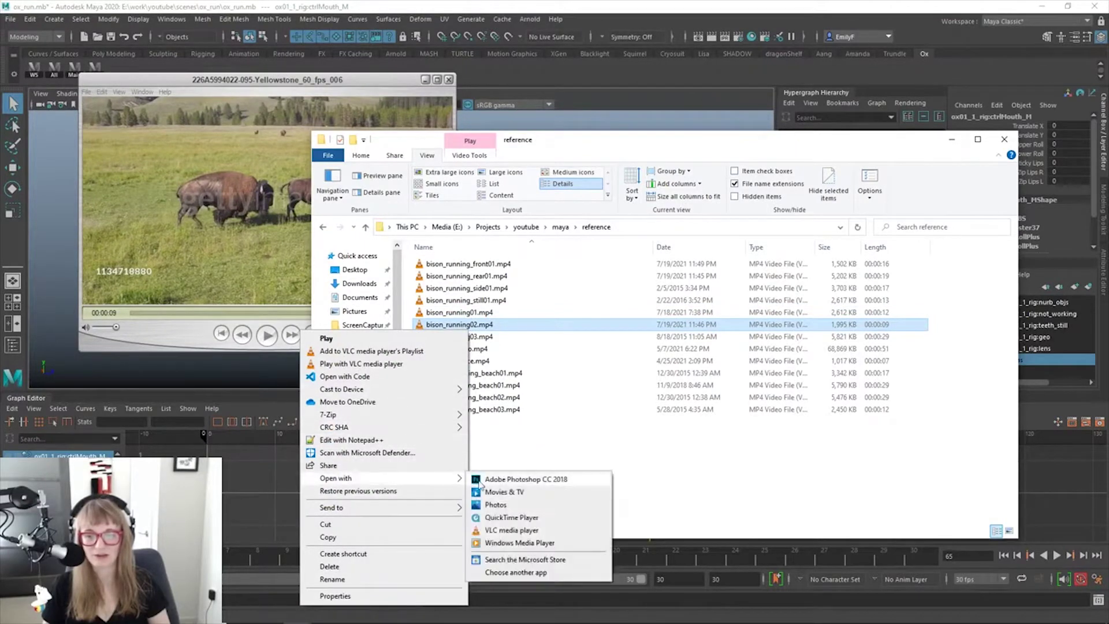
pyautogui.click(511, 518)
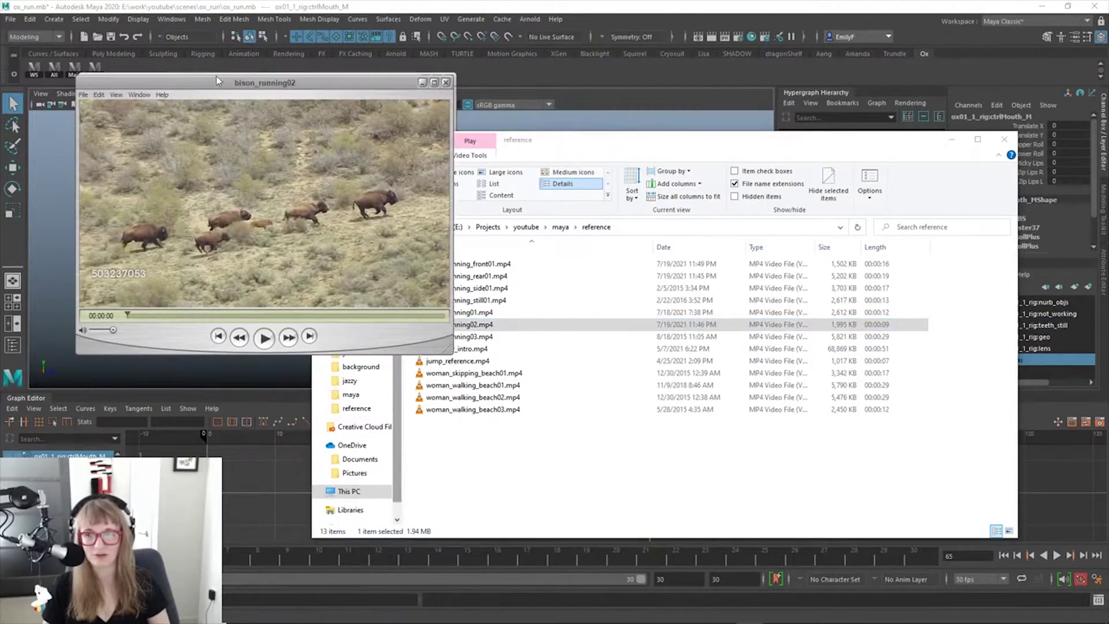
pyautogui.moveTo(217, 77); pyautogui.dragTo(265, 90)
pyautogui.click(312, 352)
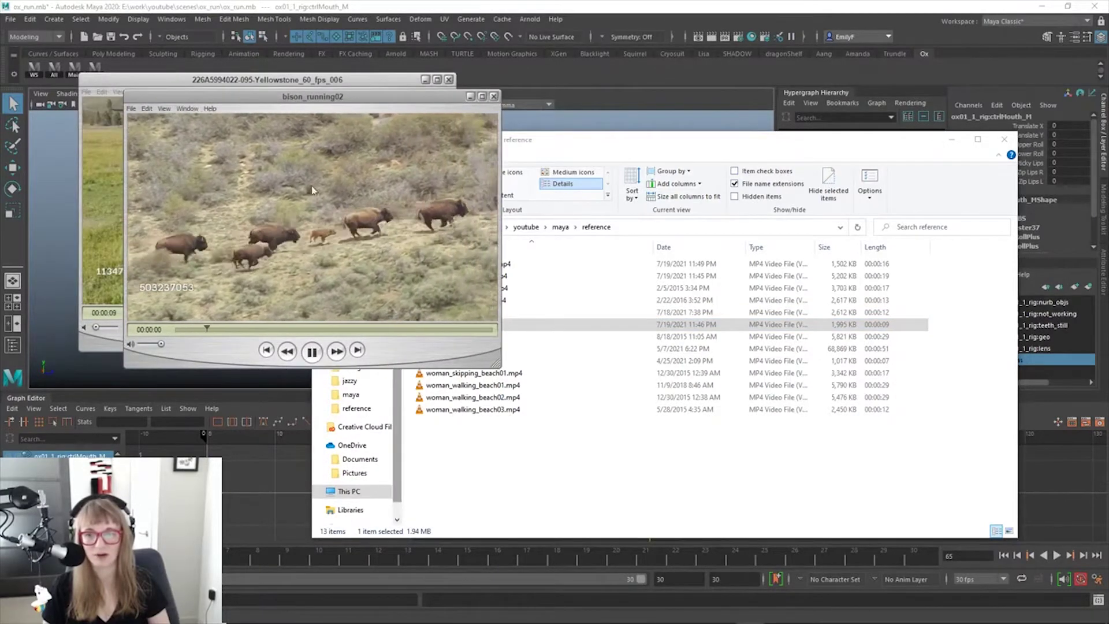
# Replay the Yellowstone bison clip from its beginning, pause it, and scrub to about 5 seconds
pyautogui.click(285, 82)
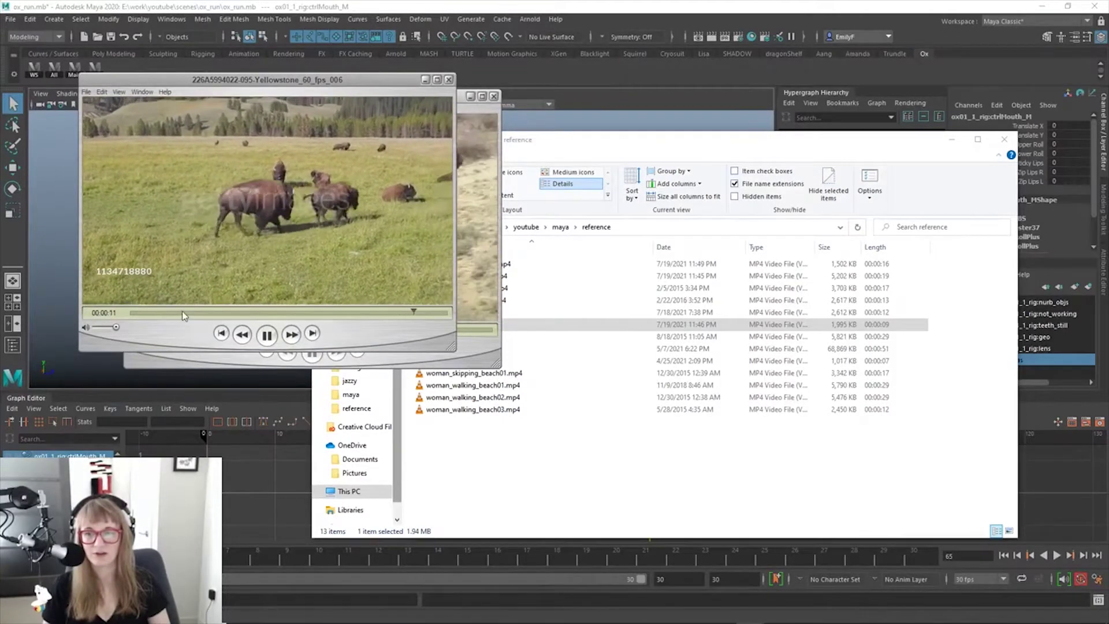
pyautogui.click(132, 311)
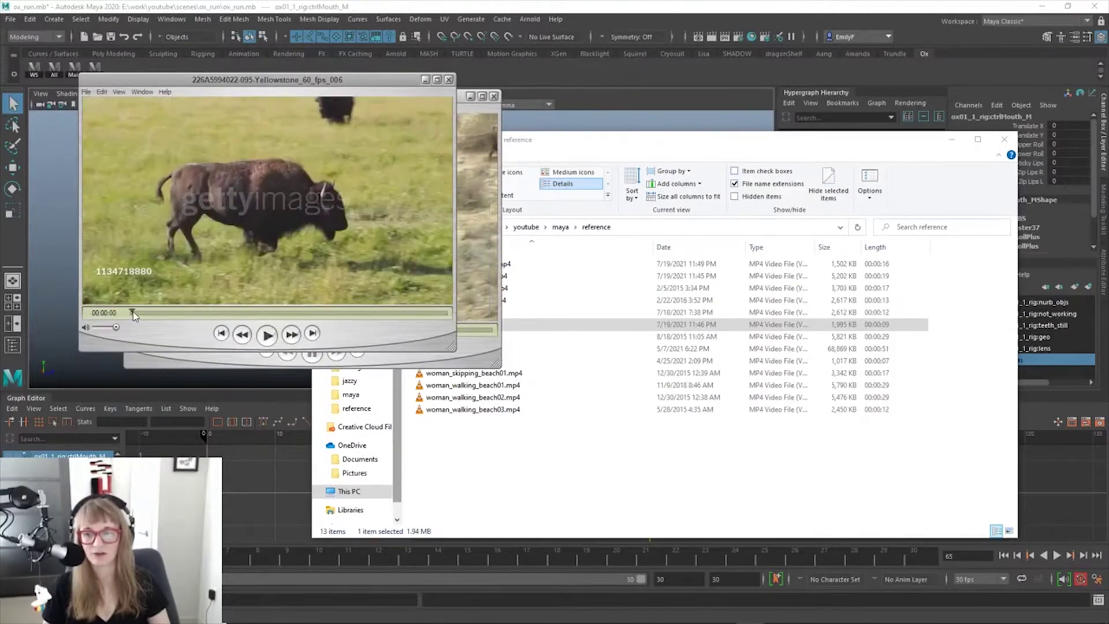
pyautogui.click(267, 334)
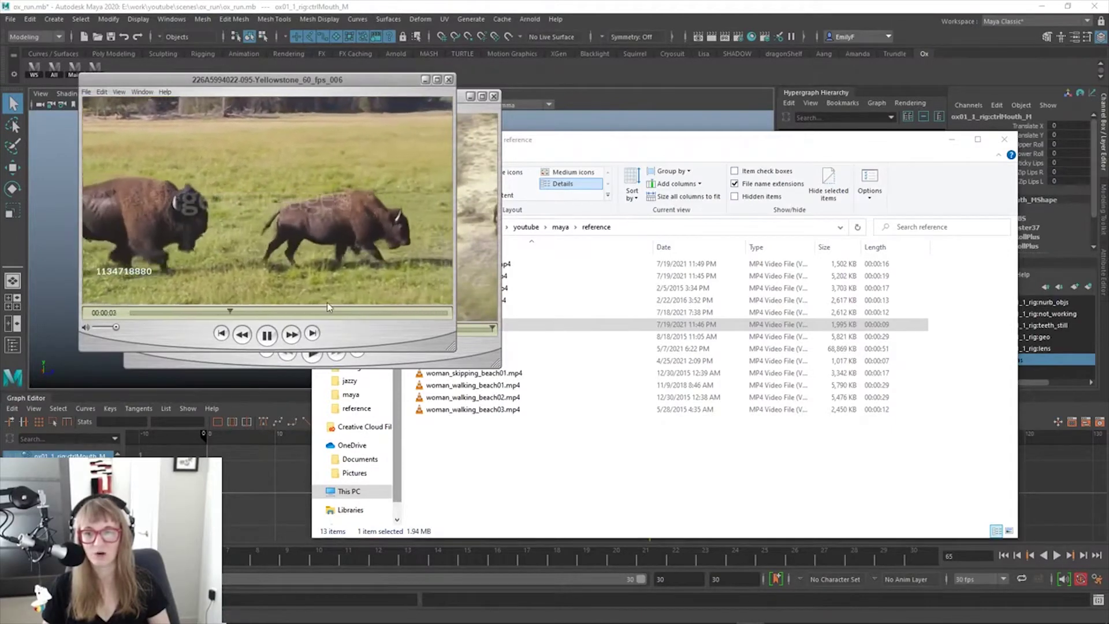
pyautogui.click(267, 336)
pyautogui.moveTo(272, 313)
pyautogui.mouseDown()
pyautogui.moveTo(246, 315)
pyautogui.moveTo(271, 318)
pyautogui.mouseUp()
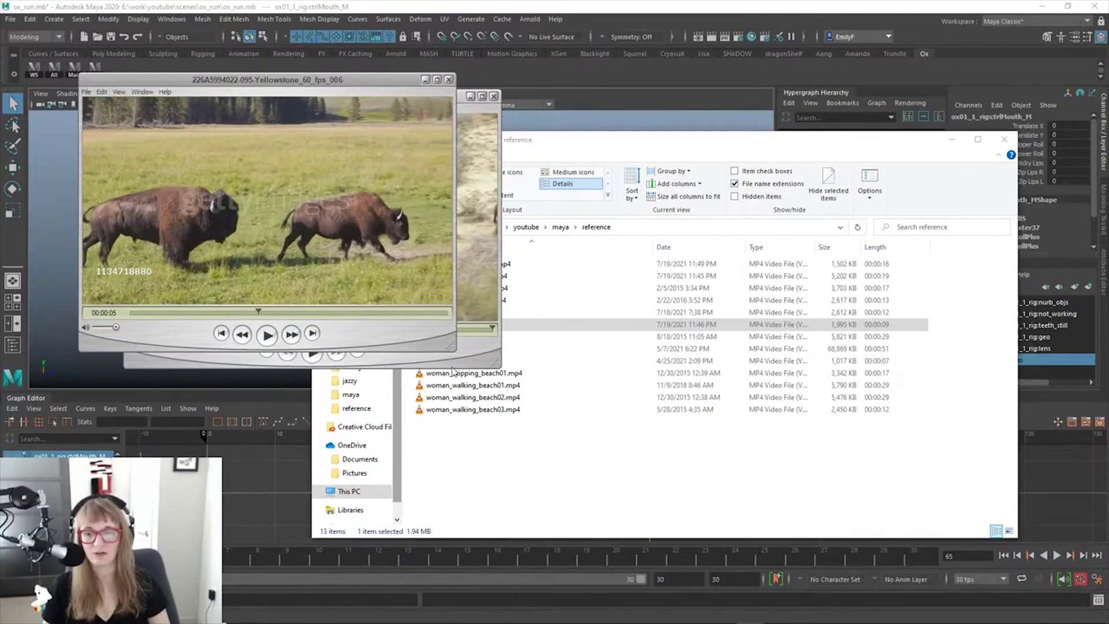
# Play the bison_running02 clip again and scrub forward to about 2 seconds to study the running herd
pyautogui.click(443, 363)
pyautogui.press('space')
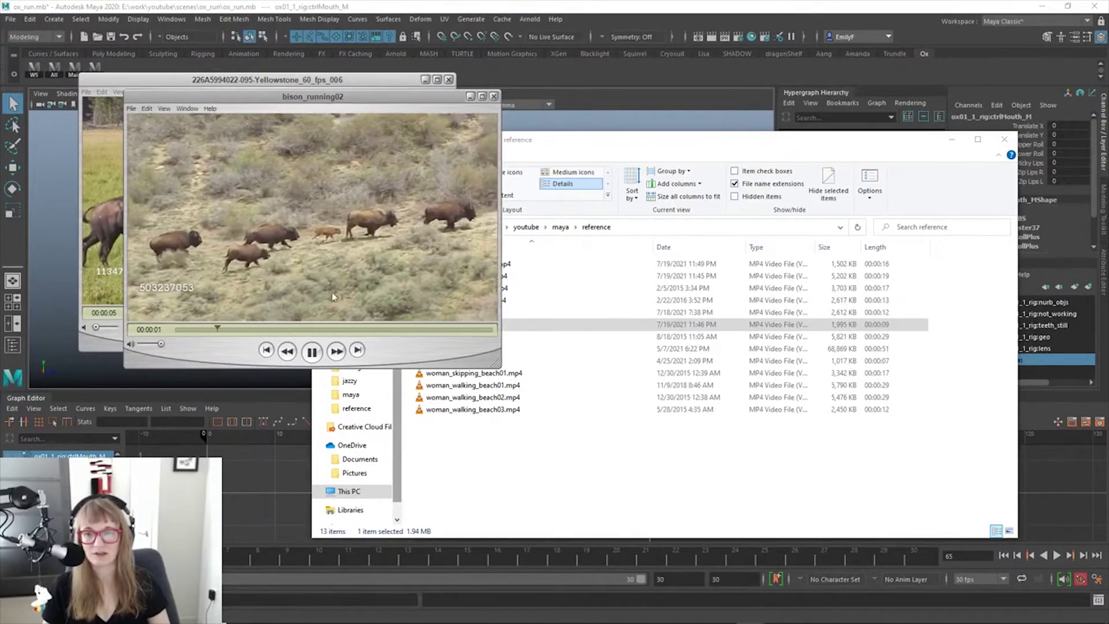
pyautogui.moveTo(221, 334); pyautogui.dragTo(256, 332)
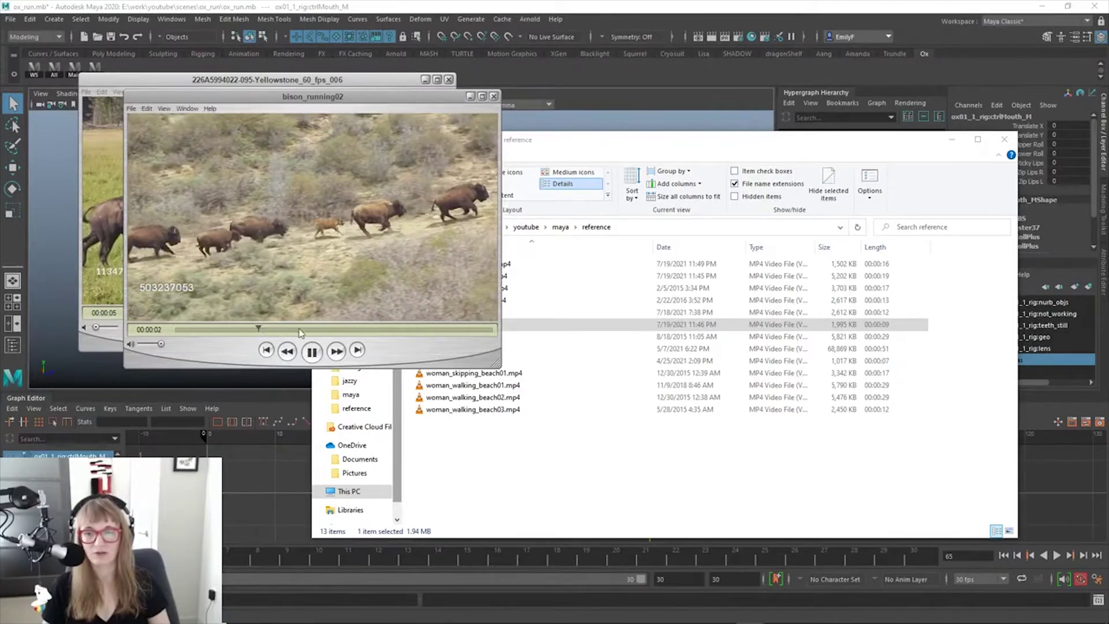
# Open bison_running03.mp4 in QuickTime Player, watch the aerial herd footage, and pause it
pyautogui.doubleClick(548, 336)
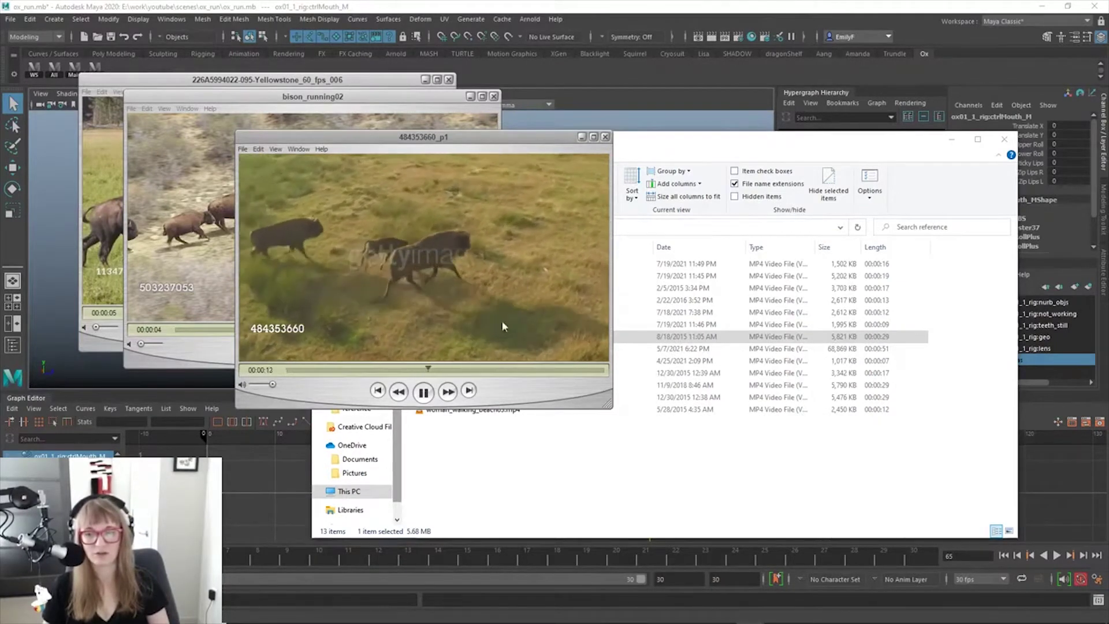
pyautogui.press('space')
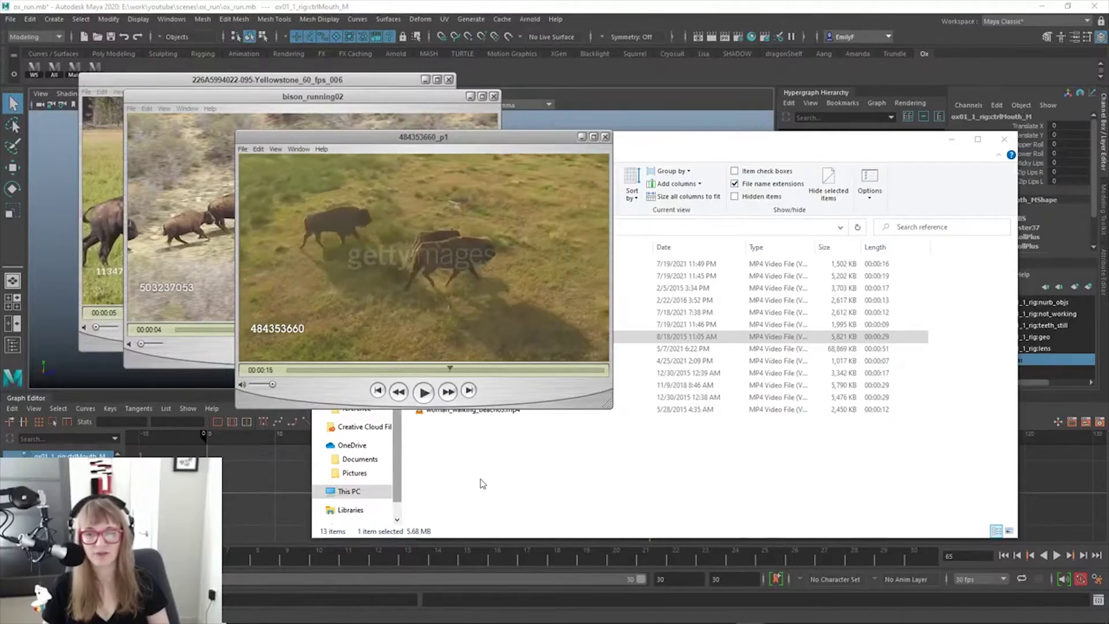
# Open bison_running_front01.mp4 and the additional snow clips in QuickTime Player, pausing the dark forest clip at about 12 seconds
pyautogui.click(482, 483)
pyautogui.click(500, 265)
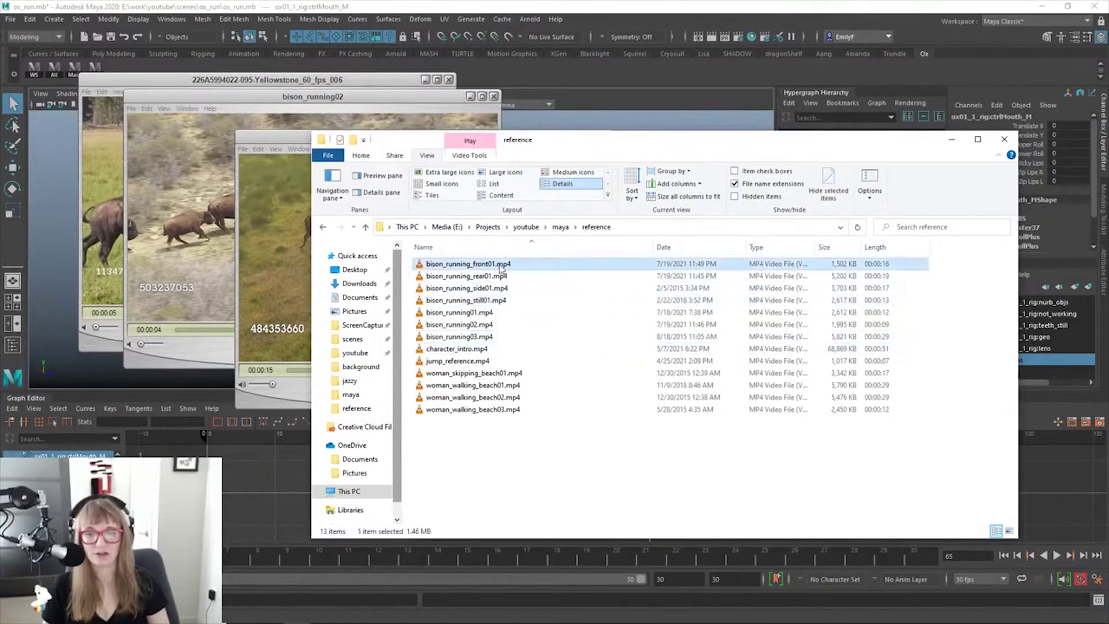
pyautogui.rightClick(500, 266)
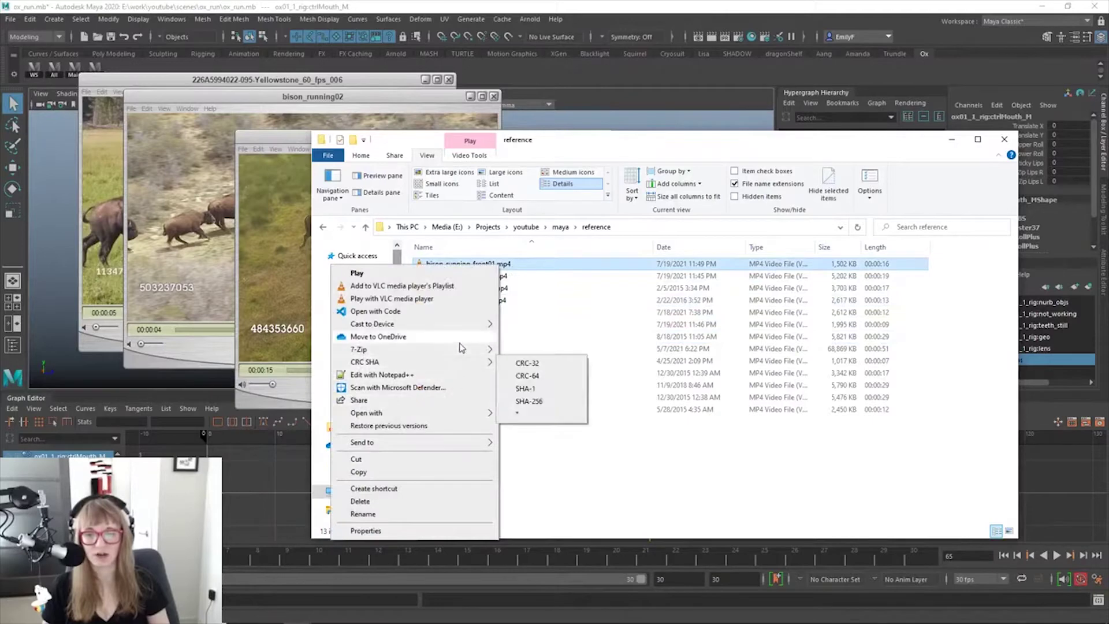
pyautogui.moveTo(465, 363)
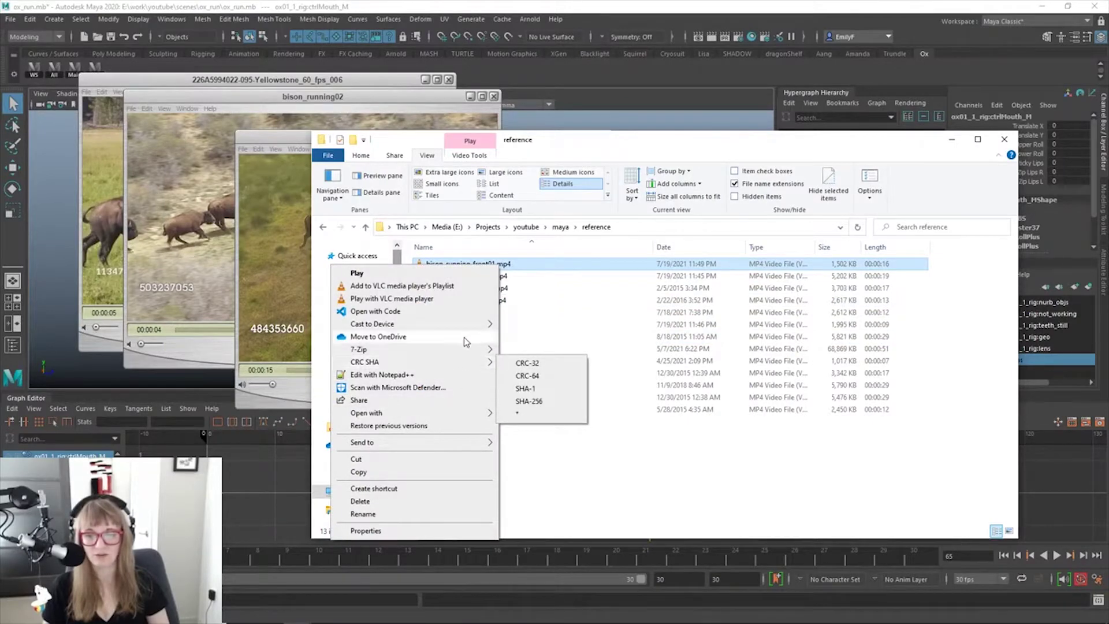
pyautogui.moveTo(486, 415)
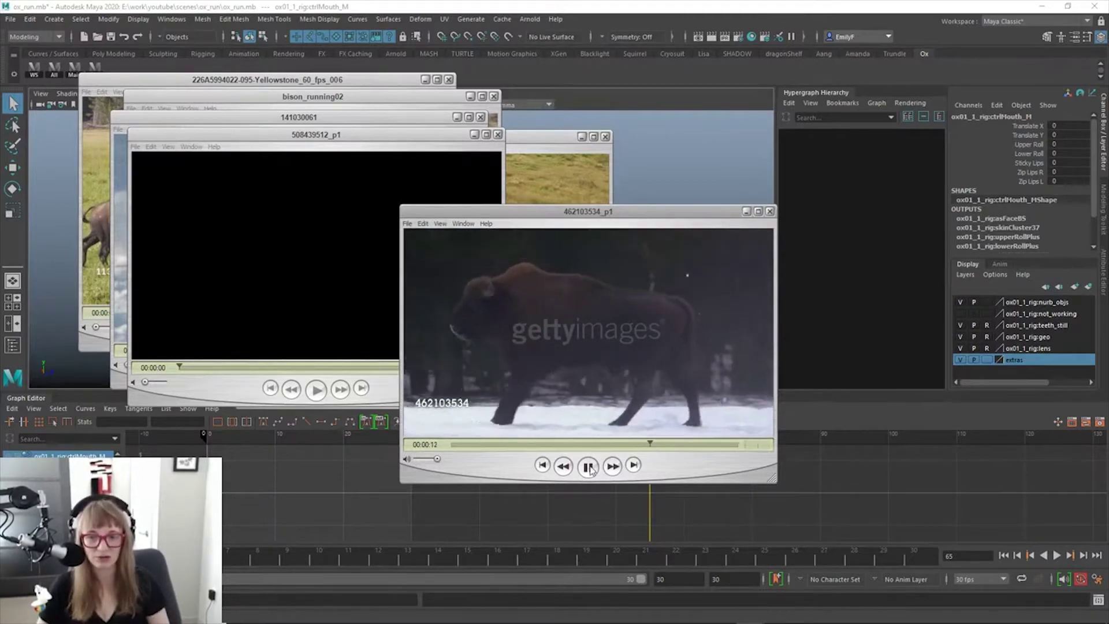
pyautogui.click(575, 367)
# Play the 508439512_p1 snow clip, offset its window from the others, and replay it from near its beginning
pyautogui.click(205, 383)
pyautogui.click(316, 390)
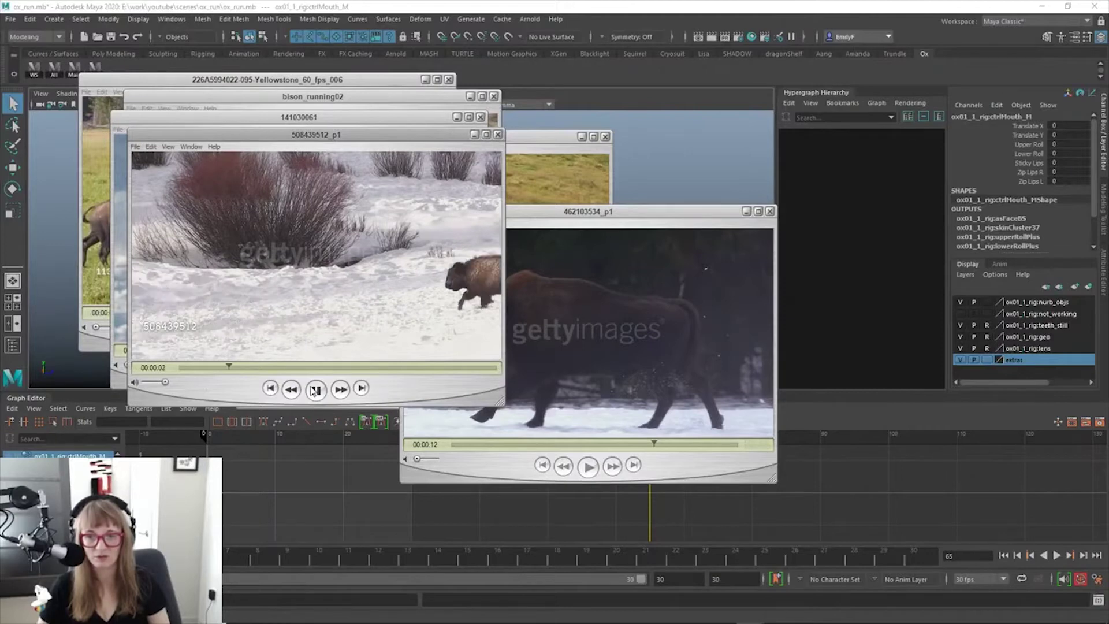
pyautogui.moveTo(385, 386); pyautogui.dragTo(502, 431)
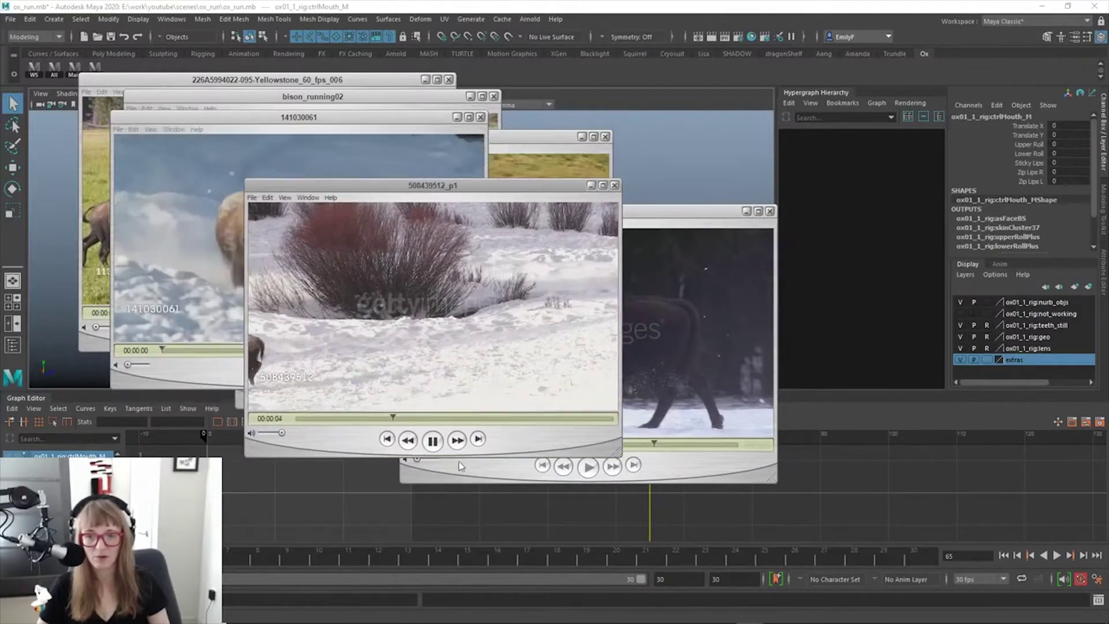
pyautogui.click(298, 419)
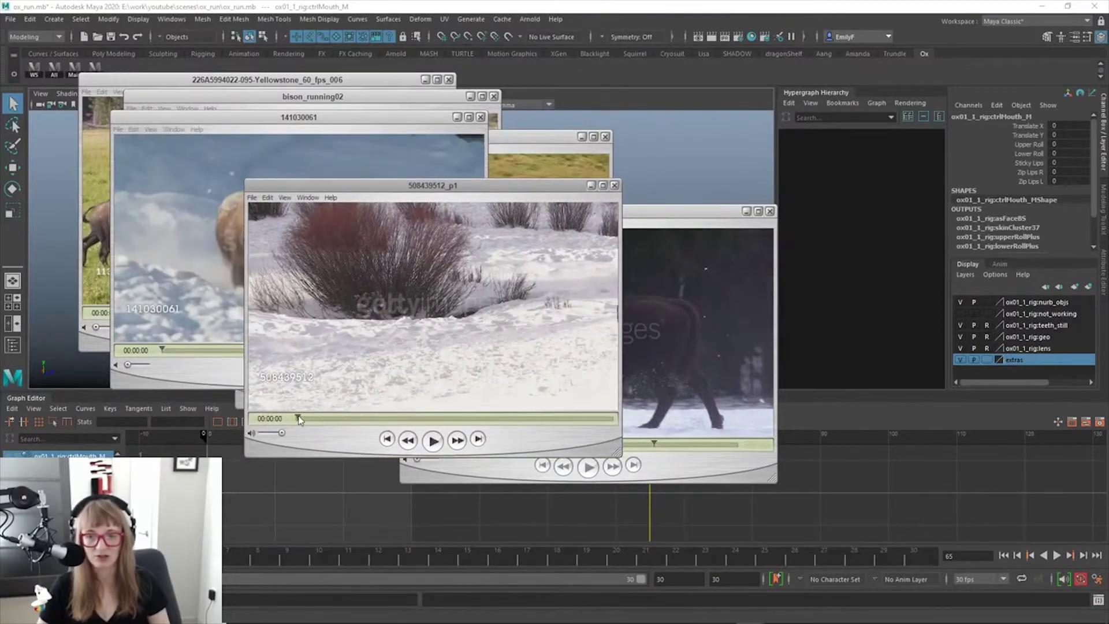
pyautogui.moveTo(311, 413); pyautogui.dragTo(324, 414)
pyautogui.click(383, 436)
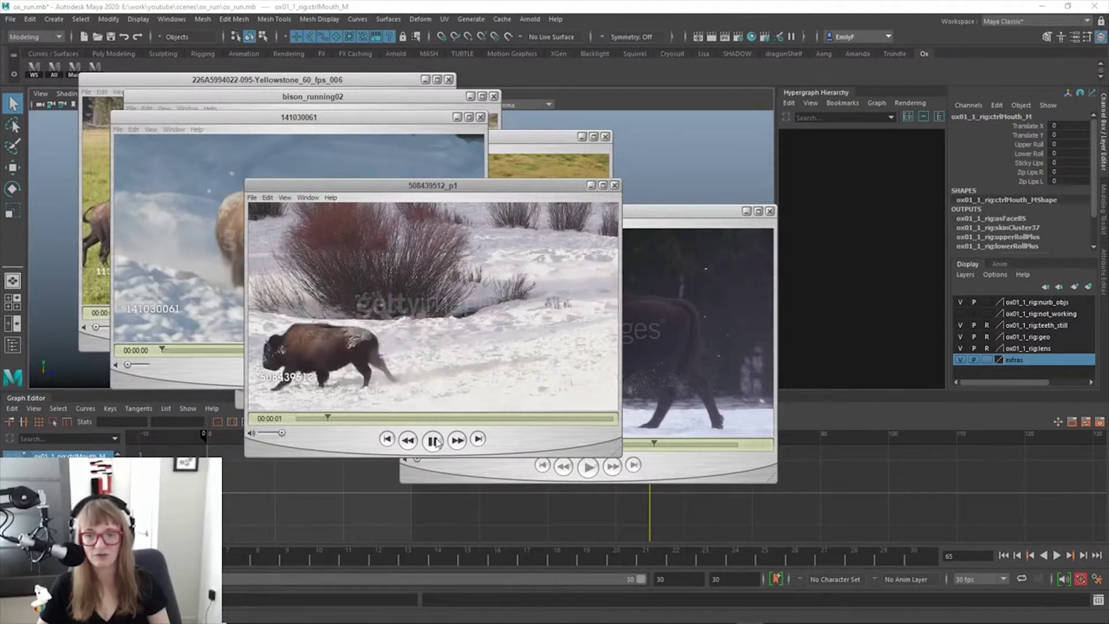
# Pause the 508439512_p1 clip and scrub from about 2 to about 10 seconds to study the bison's strides
pyautogui.click(437, 443)
pyautogui.moveTo(317, 419)
pyautogui.mouseDown()
pyautogui.moveTo(333, 401)
pyautogui.moveTo(314, 408)
pyautogui.moveTo(335, 408)
pyautogui.moveTo(323, 407)
pyautogui.mouseUp()
pyautogui.moveTo(334, 405); pyautogui.dragTo(357, 410)
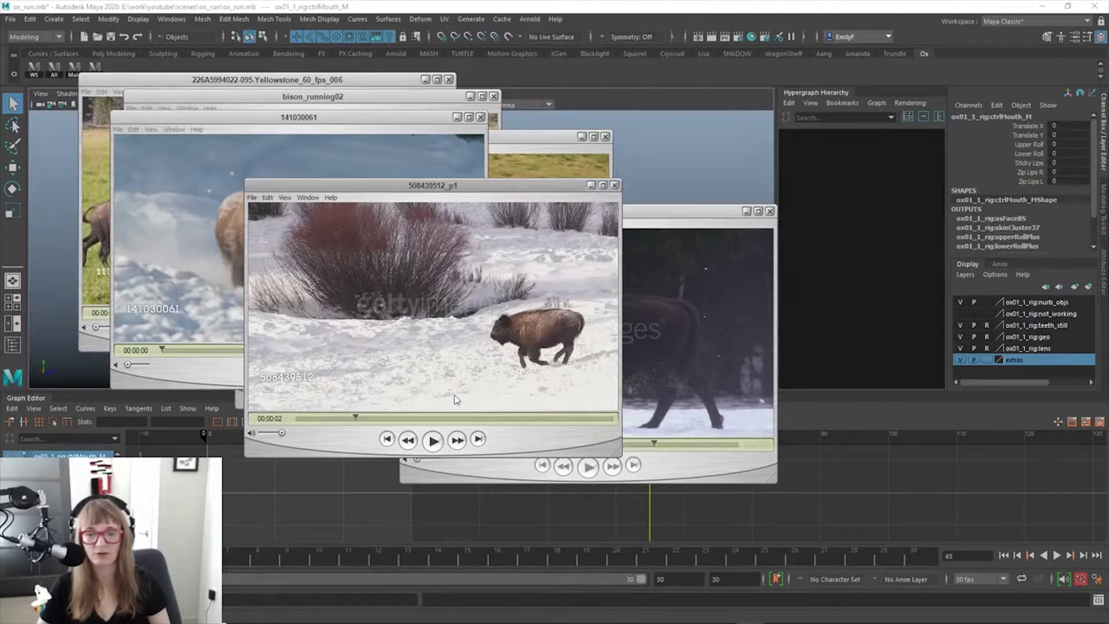
pyautogui.moveTo(366, 417); pyautogui.dragTo(550, 399)
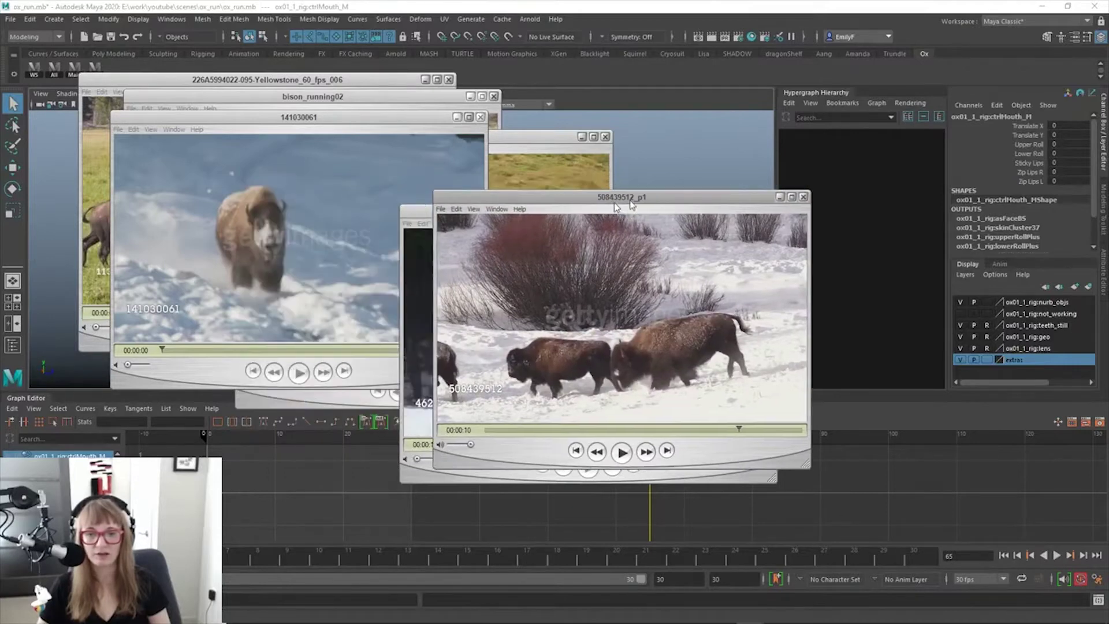
# Move the 508439512_p1 clip out of view, play the 141030061 front-view clip, and scrub back to about 3 seconds before replaying it
pyautogui.moveTo(418, 192); pyautogui.dragTo(1108, 166)
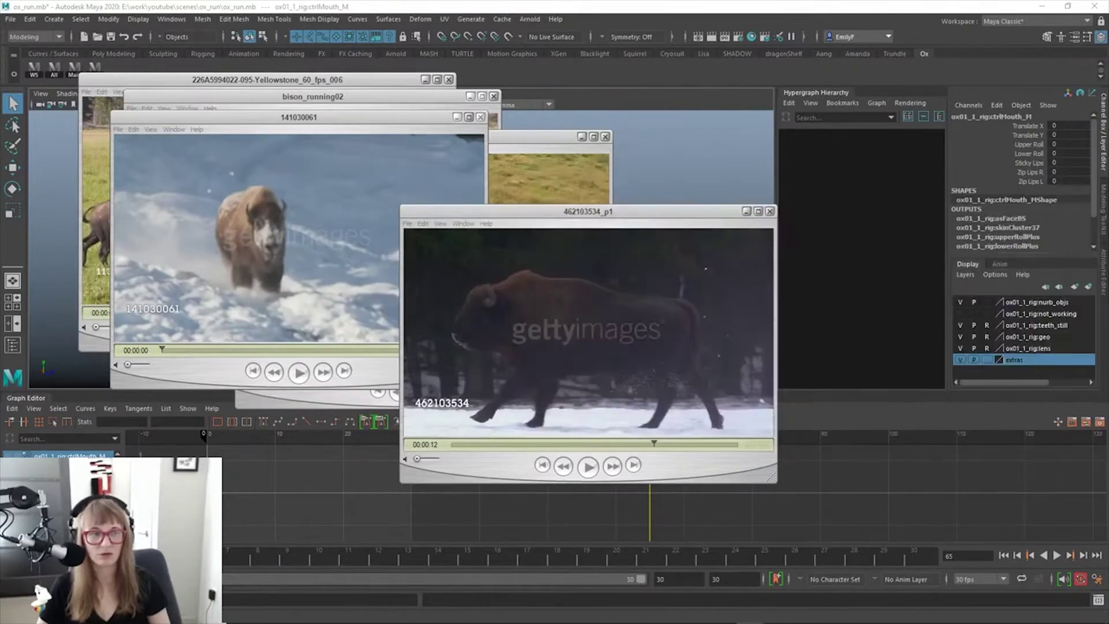
pyautogui.click(209, 371)
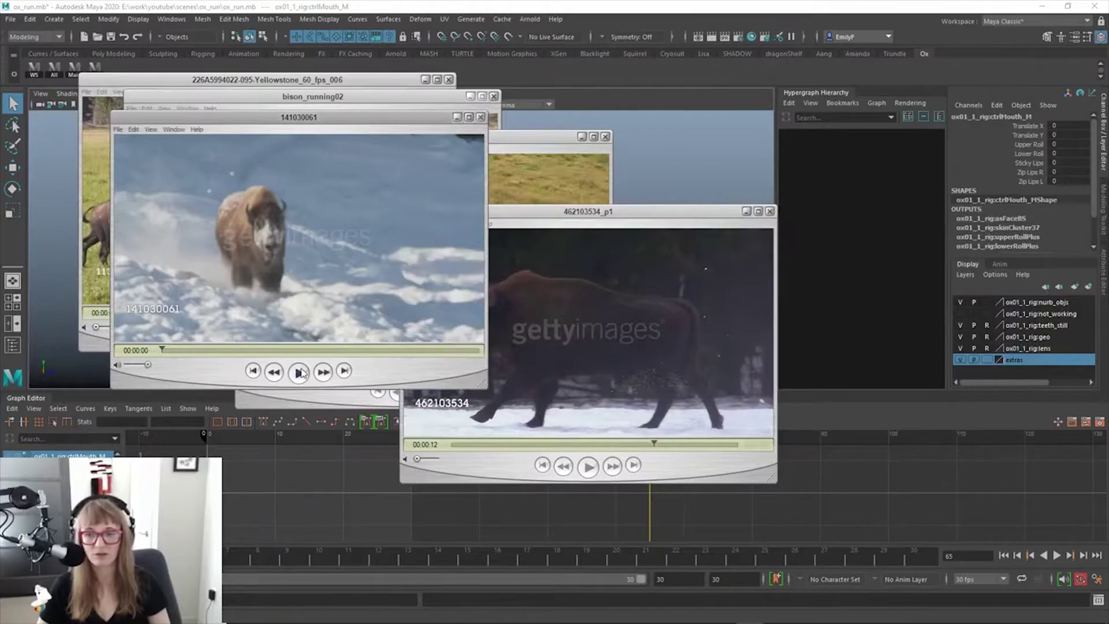
pyautogui.click(300, 372)
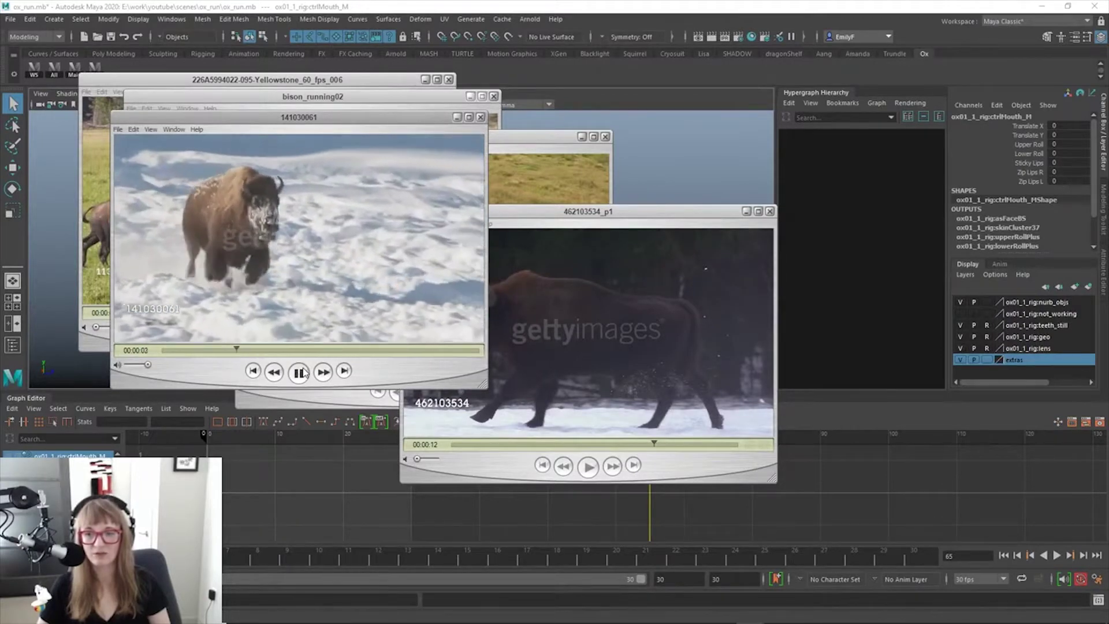
pyautogui.click(305, 373)
pyautogui.moveTo(226, 351); pyautogui.dragTo(182, 338)
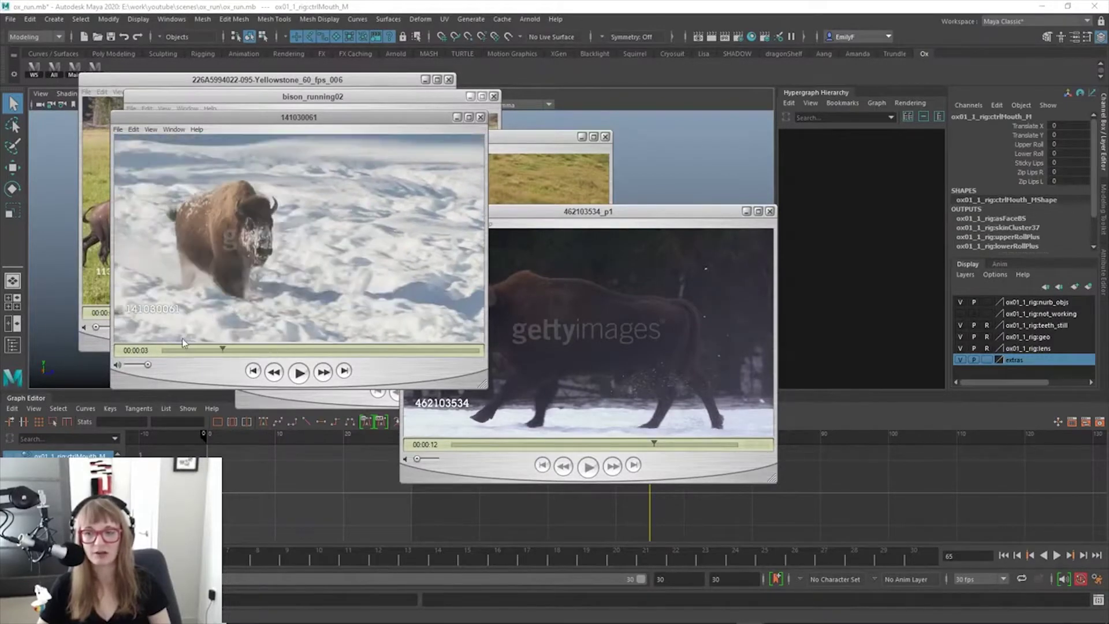
pyautogui.click(299, 373)
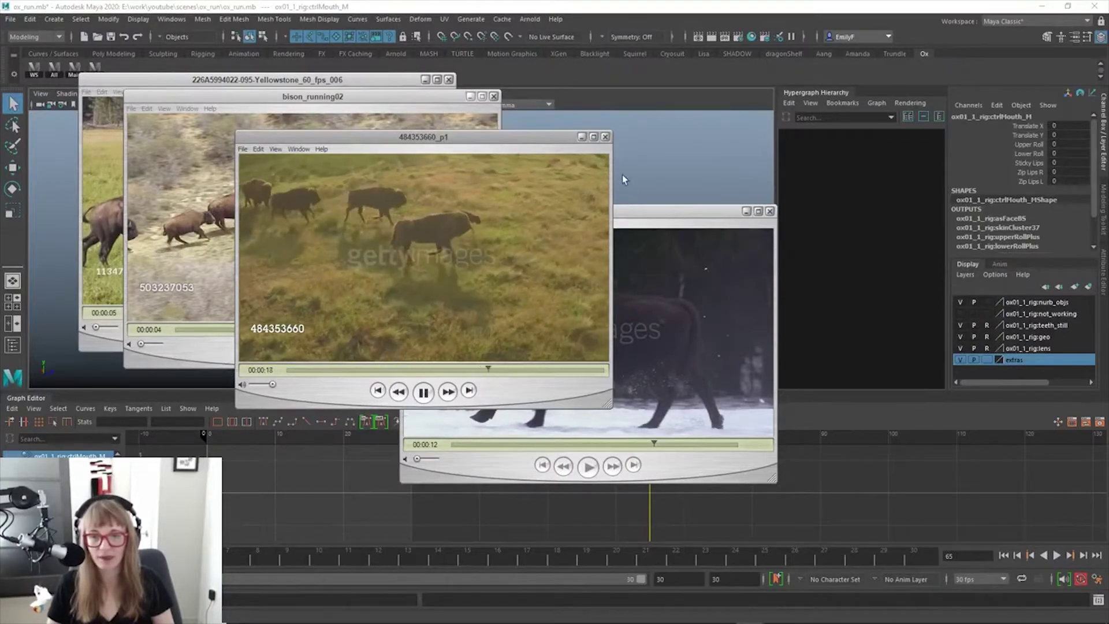
# Close the aerial herd clip and scrub the Yellowstone and 462103534_p1 clips to about 2 seconds each to compare their running poses
pyautogui.click(604, 139)
pyautogui.click(227, 344)
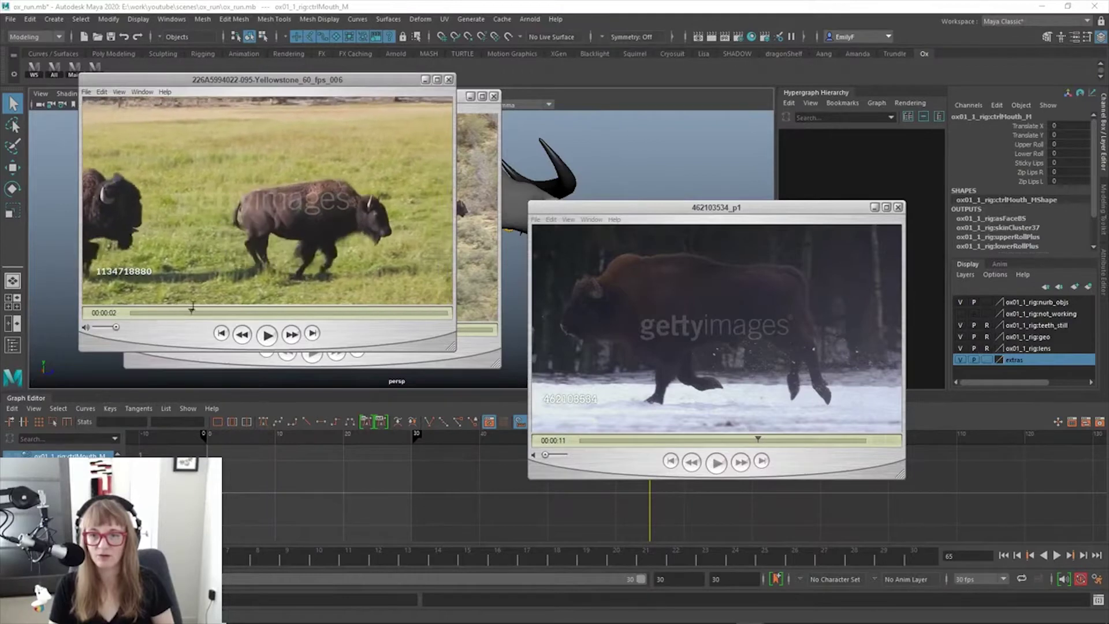
pyautogui.moveTo(193, 307); pyautogui.dragTo(190, 302)
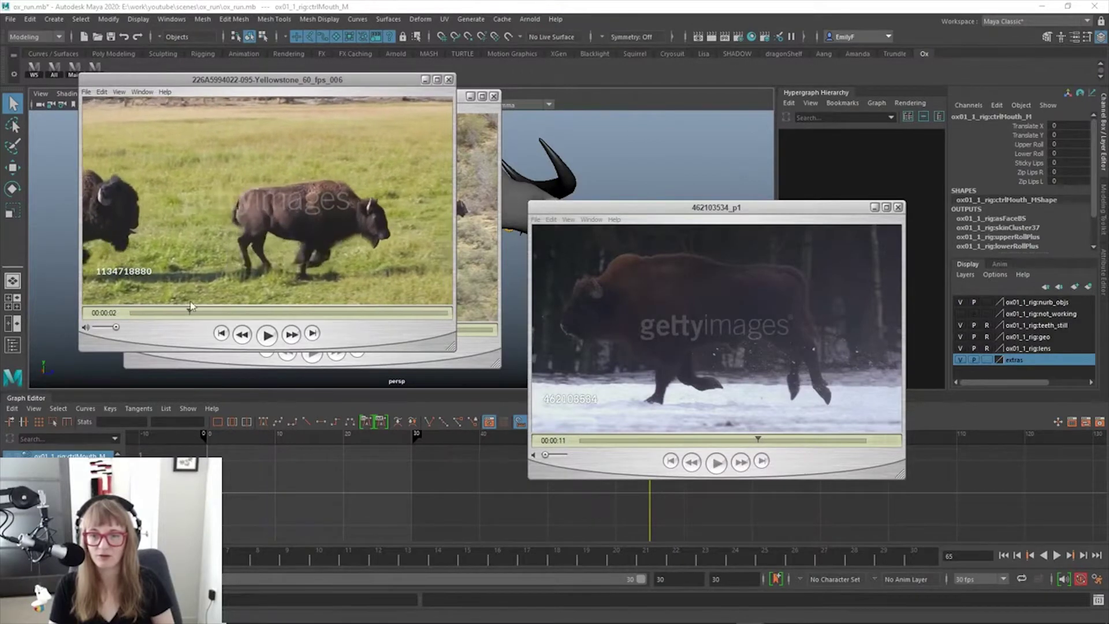
pyautogui.click(612, 440)
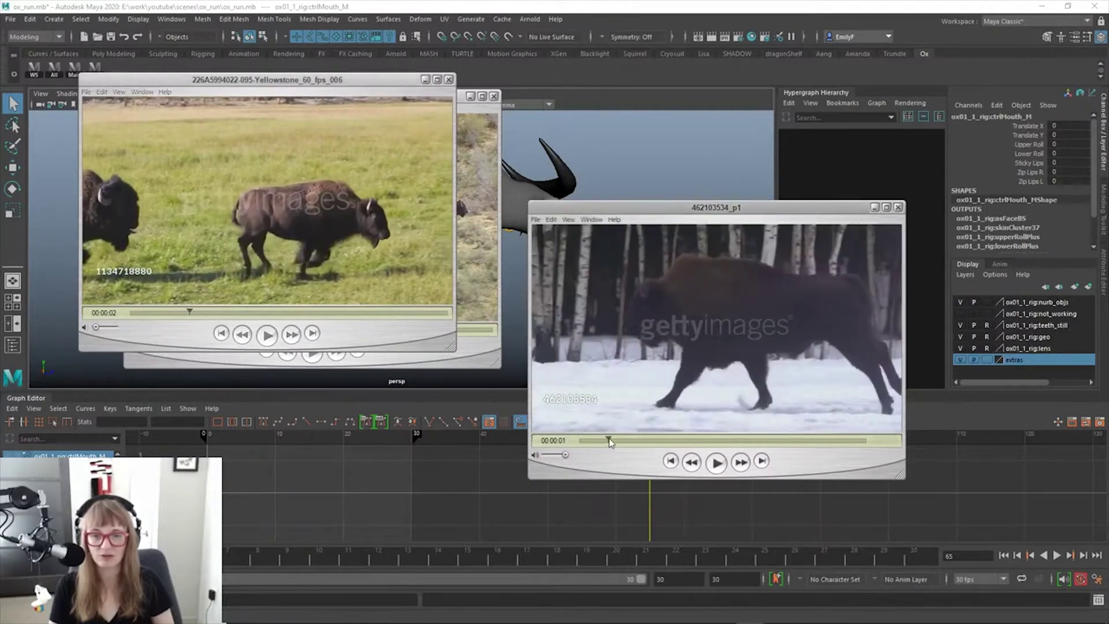
pyautogui.moveTo(614, 441); pyautogui.dragTo(621, 433)
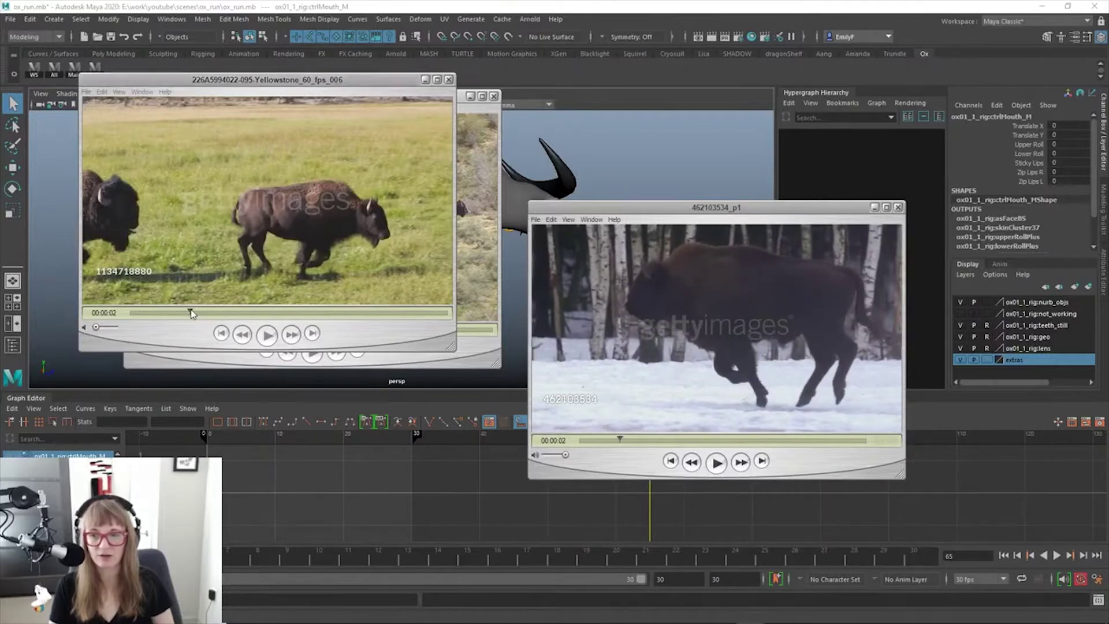
# Play the Yellowstone clip to about 10 seconds, close it, and scrub bison_running02 to about 1 second
pyautogui.moveTo(191, 314); pyautogui.dragTo(227, 311)
pyautogui.click(267, 335)
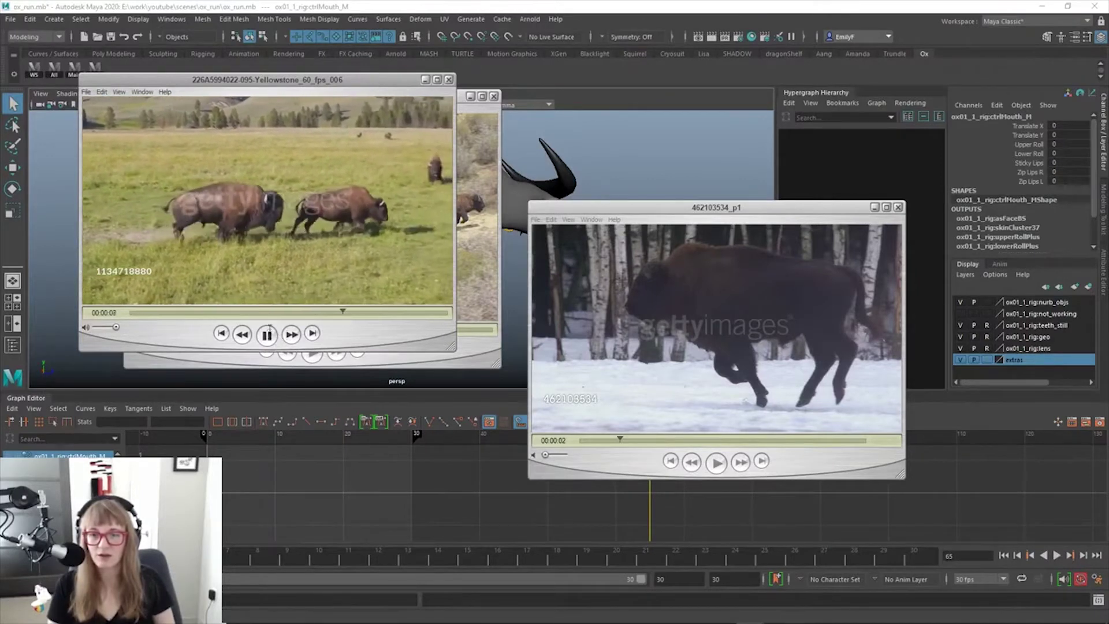
pyautogui.click(268, 334)
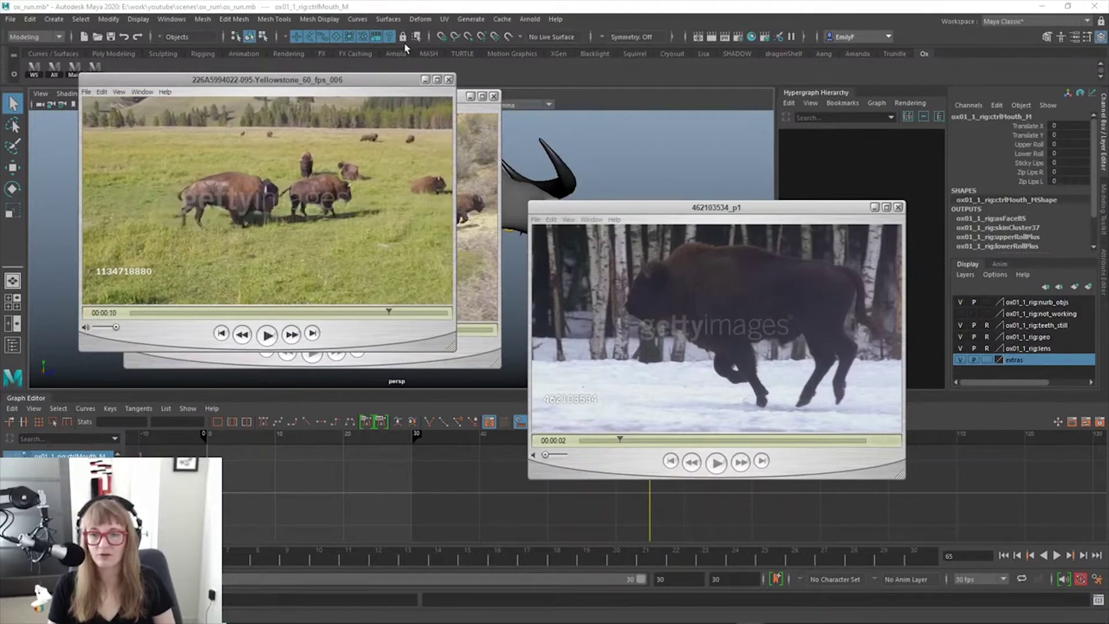
pyautogui.click(448, 79)
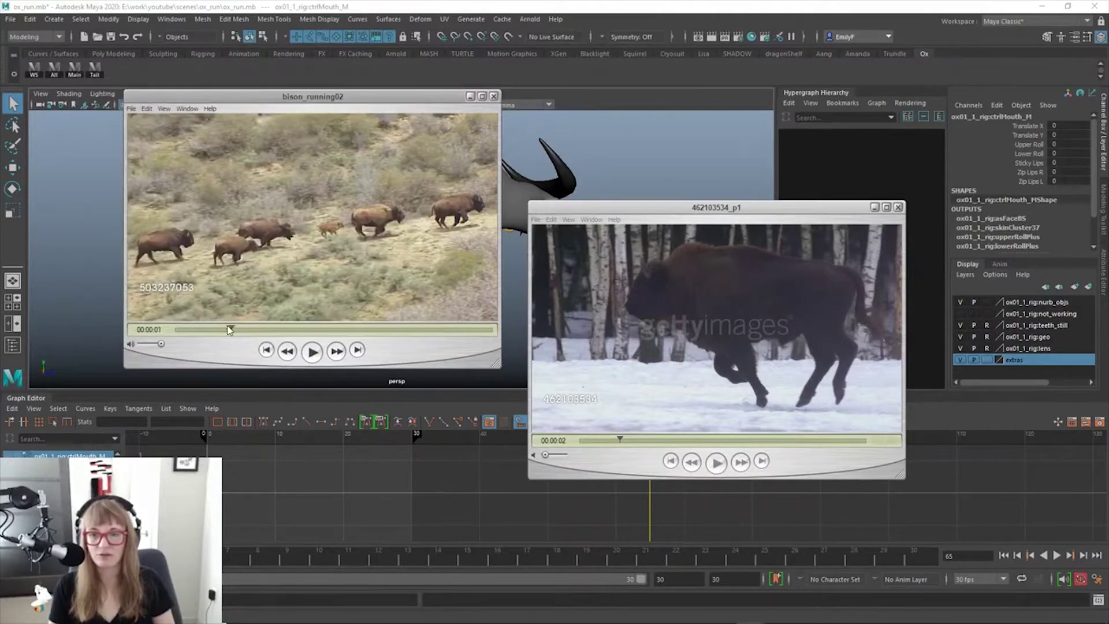
pyautogui.moveTo(231, 329)
pyautogui.mouseDown()
pyautogui.moveTo(200, 330)
pyautogui.moveTo(228, 329)
pyautogui.moveTo(211, 329)
pyautogui.mouseUp()
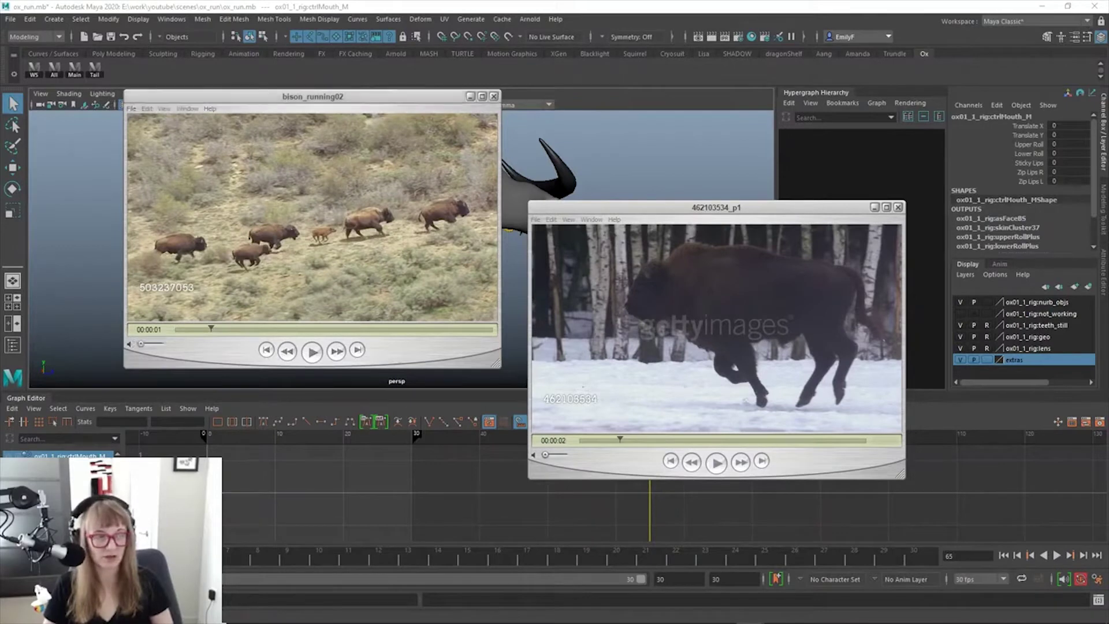
# Bring the 508439512_p1 clip back into view, play it, replay it from near the start, and move it away again
pyautogui.moveTo(1108, 231); pyautogui.dragTo(512, 145)
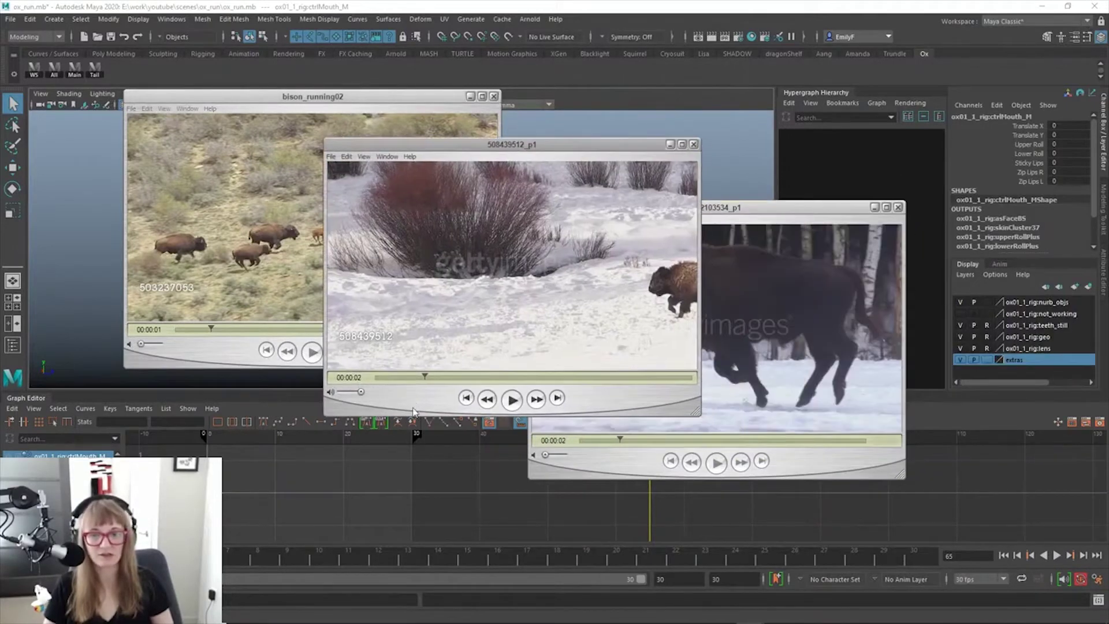
pyautogui.click(512, 400)
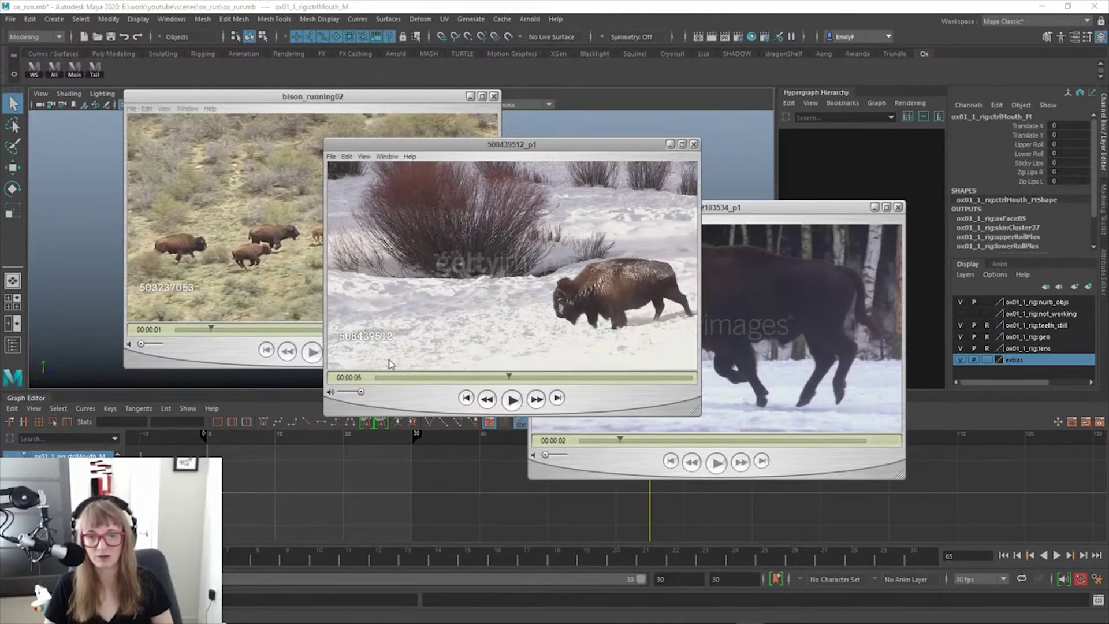
pyautogui.click(391, 378)
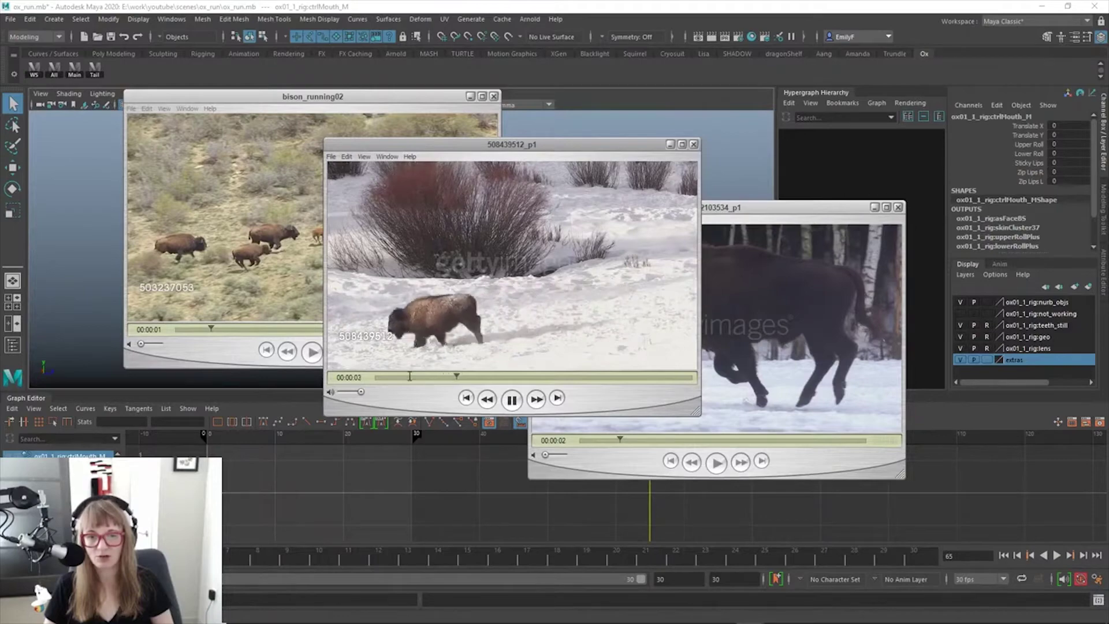
pyautogui.press('space')
pyautogui.moveTo(415, 392); pyautogui.dragTo(1108, 433)
# Rewind bison_running02 to its beginning and step through the opening frames of the herd running
pyautogui.click(222, 358)
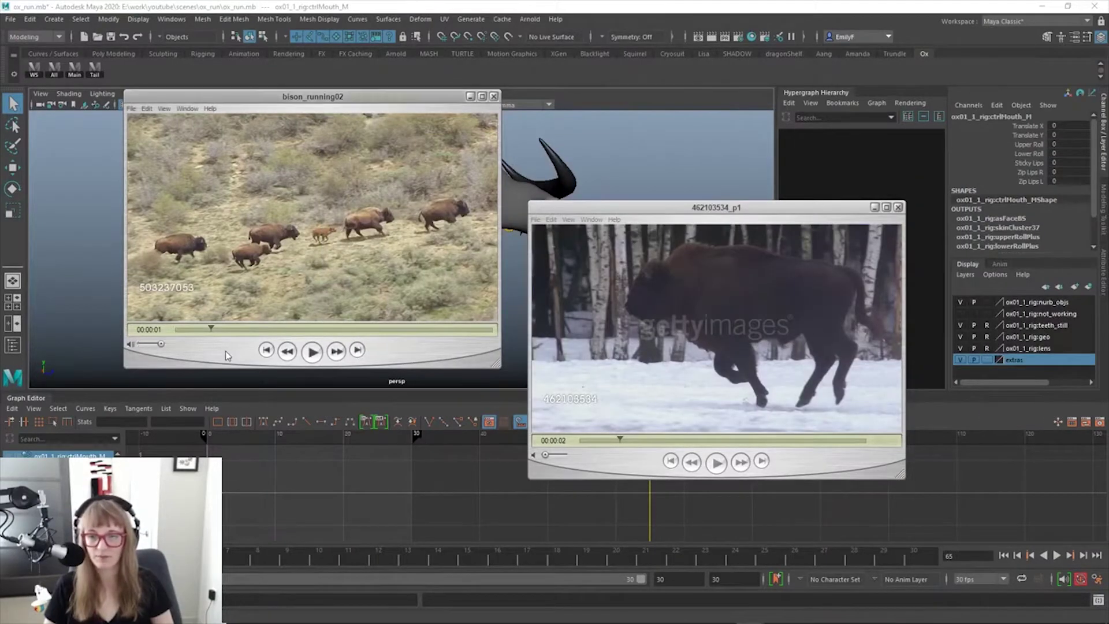
pyautogui.moveTo(203, 329); pyautogui.dragTo(166, 330)
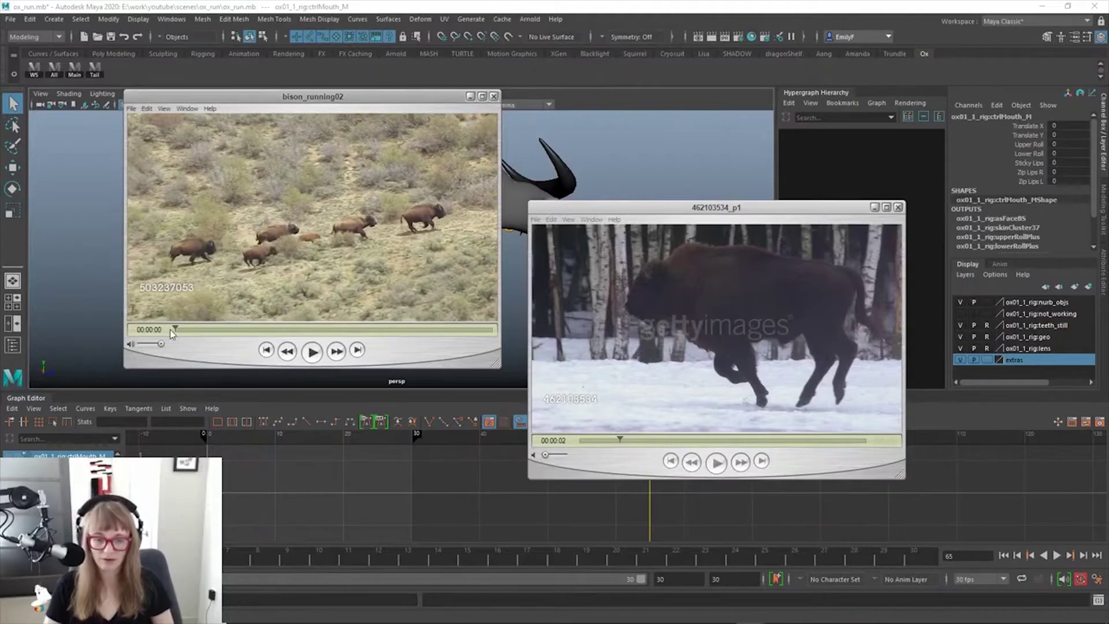
pyautogui.press('Right')
pyautogui.press('Right')
pyautogui.press('Right')
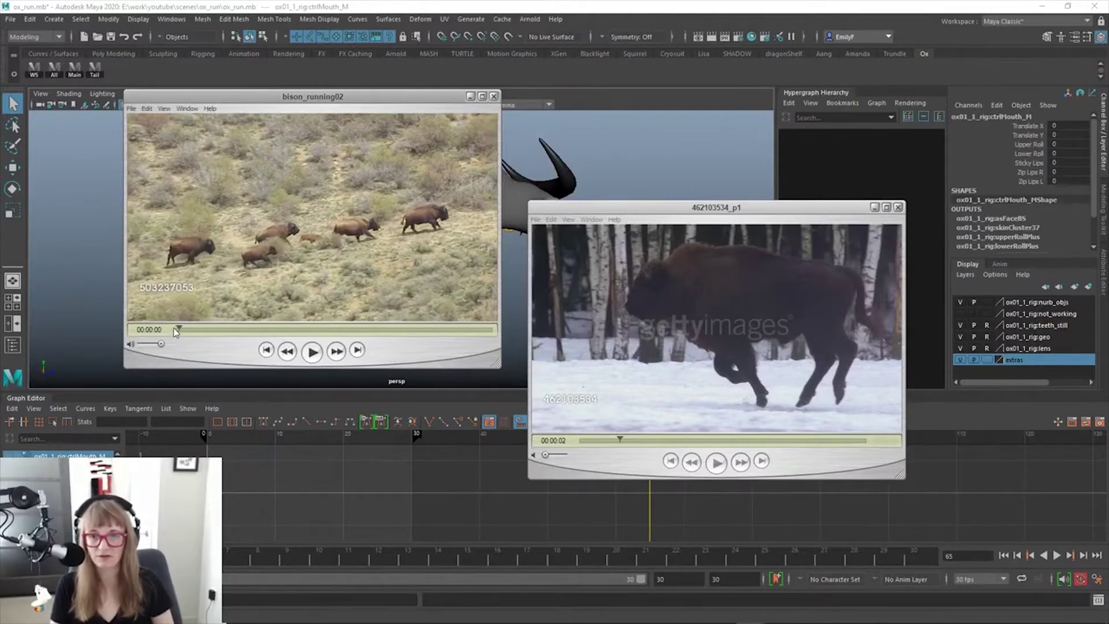
pyautogui.moveTo(176, 330); pyautogui.dragTo(181, 329)
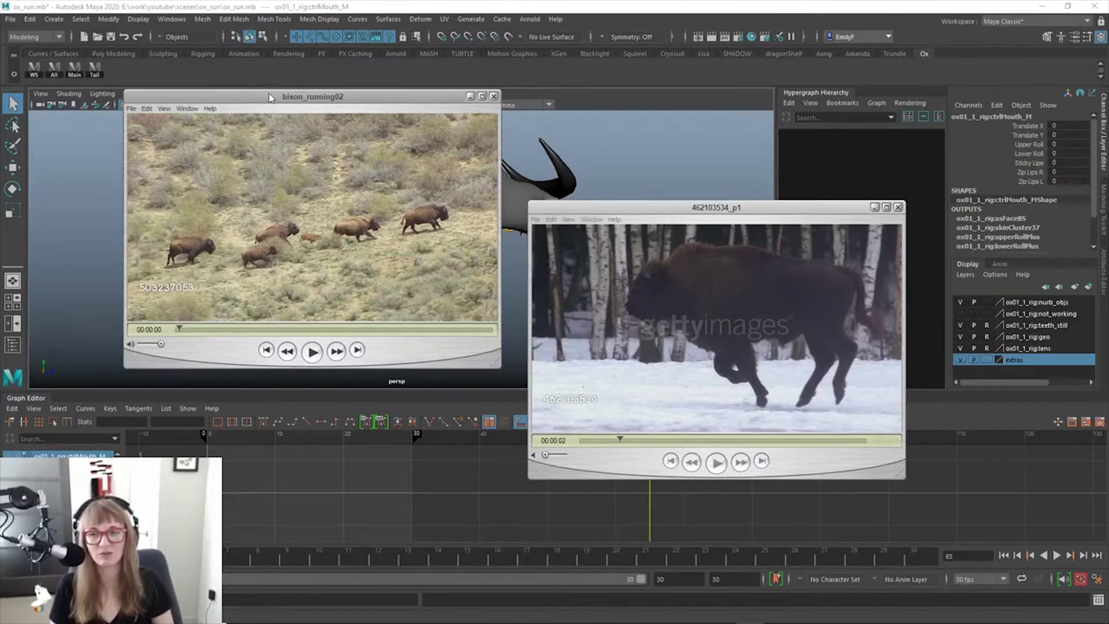
# Move the bison_running02 window clear of the ox's hindquarters and scrub within its first second to examine the leg poses
pyautogui.moveTo(271, 98); pyautogui.dragTo(589, 146)
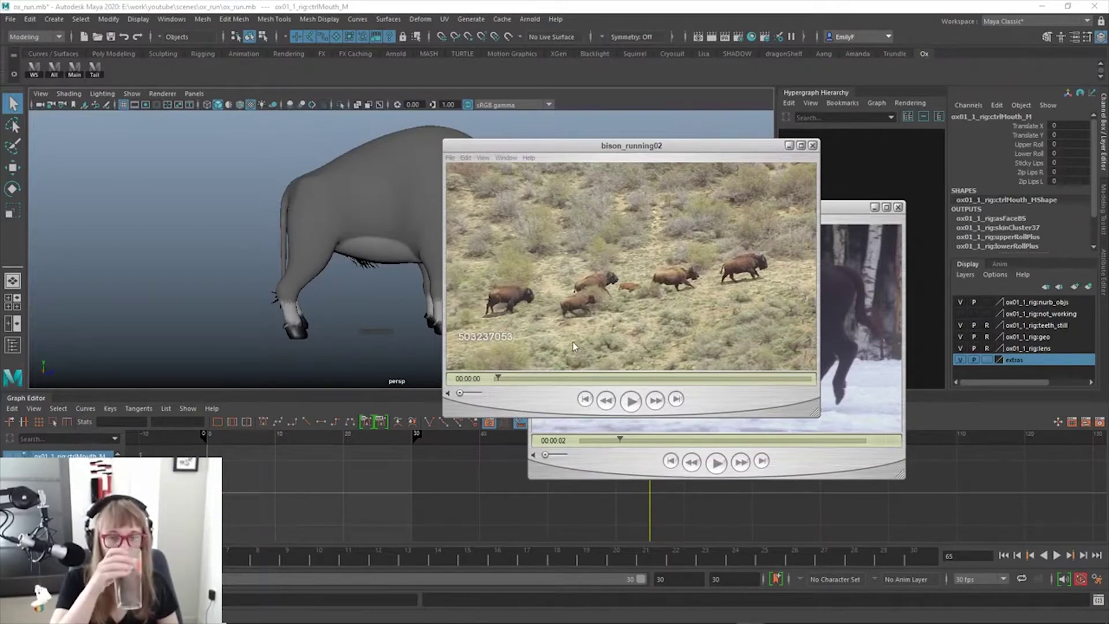
pyautogui.click(516, 391)
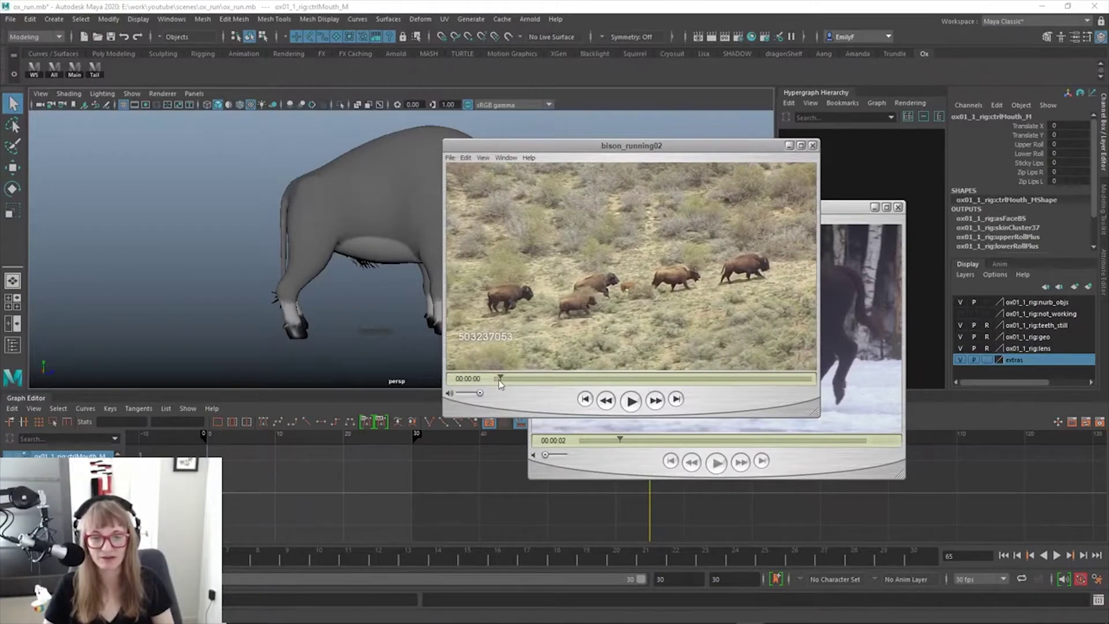
pyautogui.moveTo(498, 379)
pyautogui.mouseDown()
pyautogui.moveTo(518, 373)
pyautogui.moveTo(500, 370)
pyautogui.mouseUp()
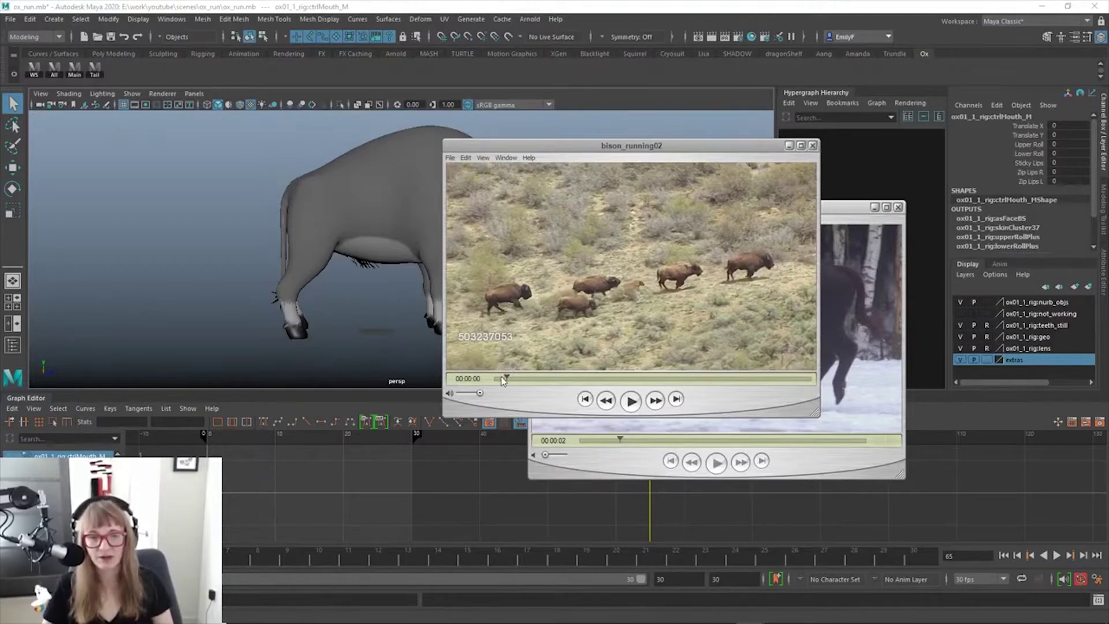
pyautogui.moveTo(503, 380); pyautogui.dragTo(502, 378)
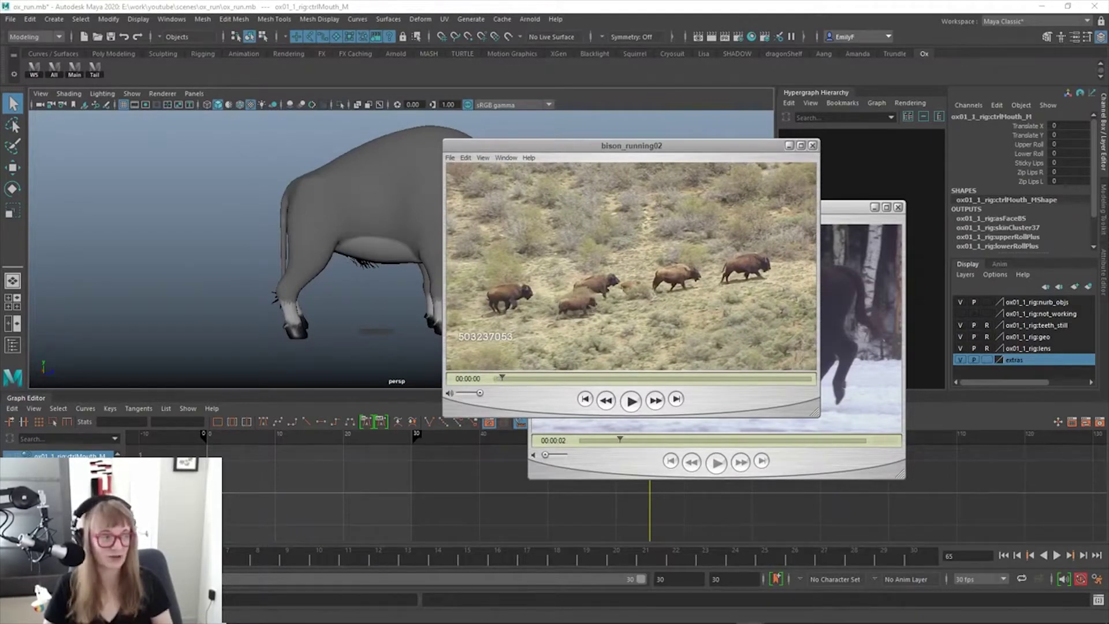
pyautogui.click(508, 380)
pyautogui.moveTo(508, 381); pyautogui.dragTo(518, 378)
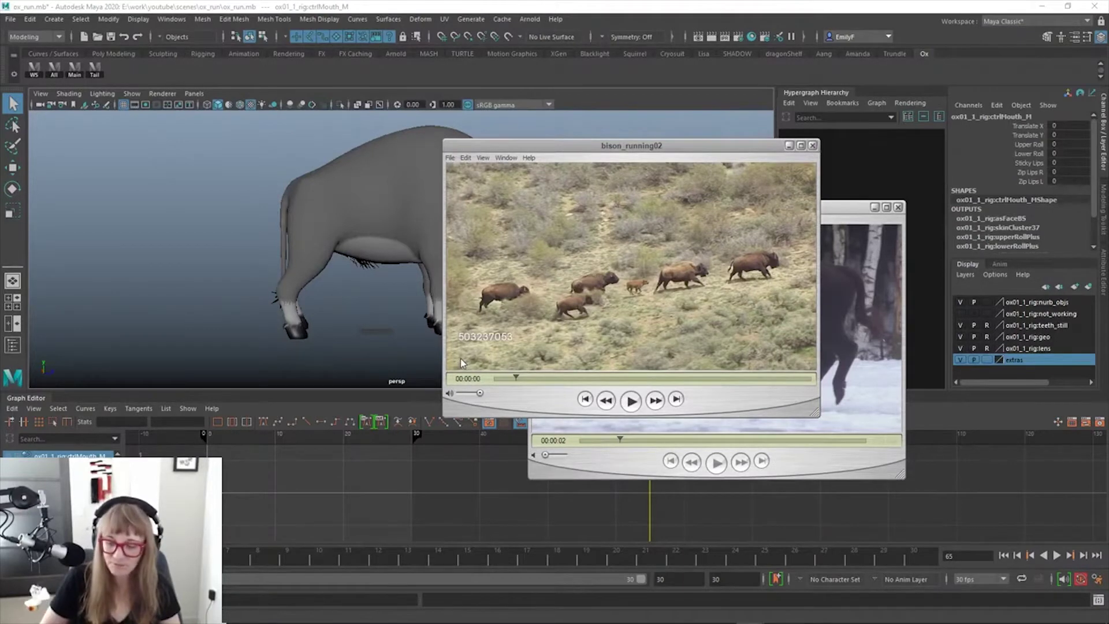
# Scrub bison_running02 back near its start and step through it frame by frame to examine the bison's stride timing
pyautogui.moveTo(513, 378)
pyautogui.mouseDown()
pyautogui.moveTo(526, 382)
pyautogui.moveTo(501, 364)
pyautogui.moveTo(525, 373)
pyautogui.moveTo(494, 379)
pyautogui.moveTo(506, 375)
pyautogui.mouseUp()
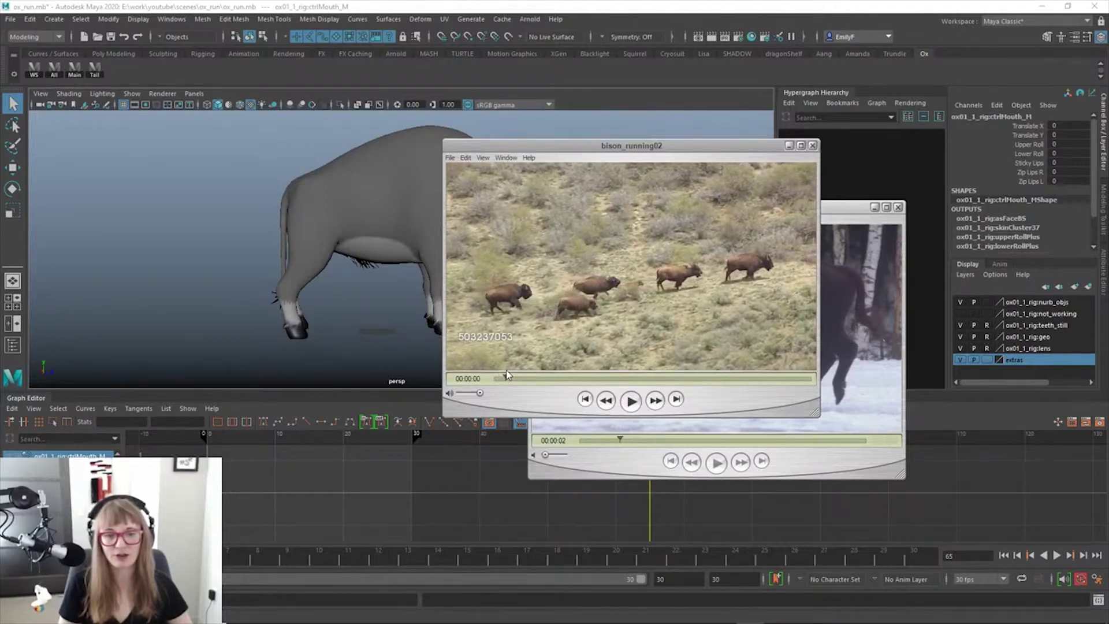
pyautogui.press('Right')
pyautogui.press('Right')
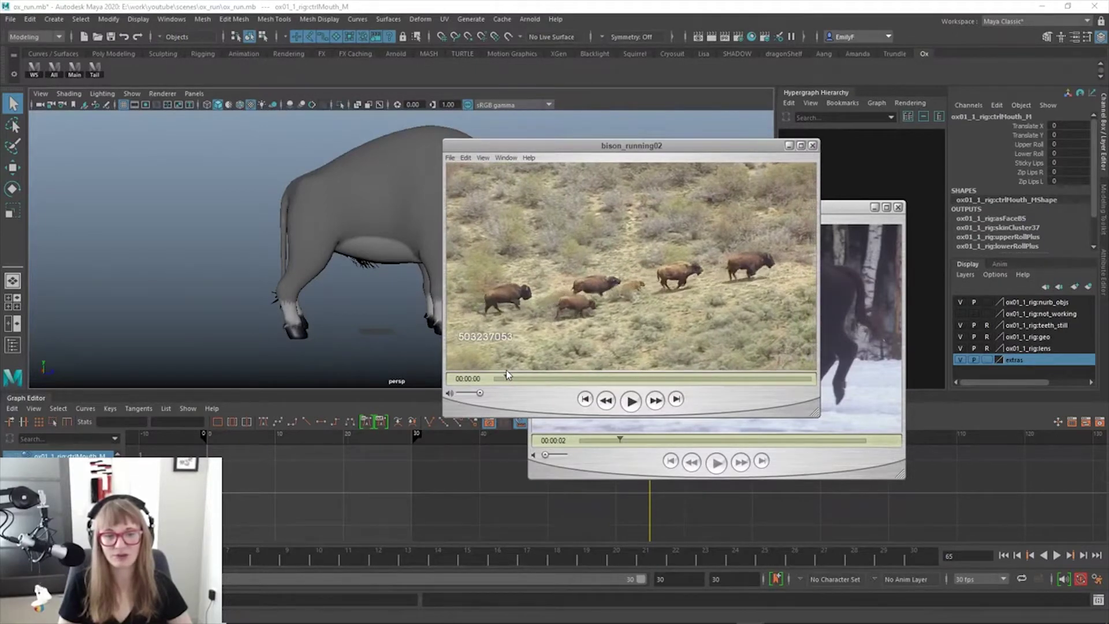
pyautogui.press('Right')
pyautogui.press('Left')
pyautogui.press('Right')
pyautogui.press('Right')
pyautogui.press('Right')
pyautogui.press('Right')
pyautogui.press('Right')
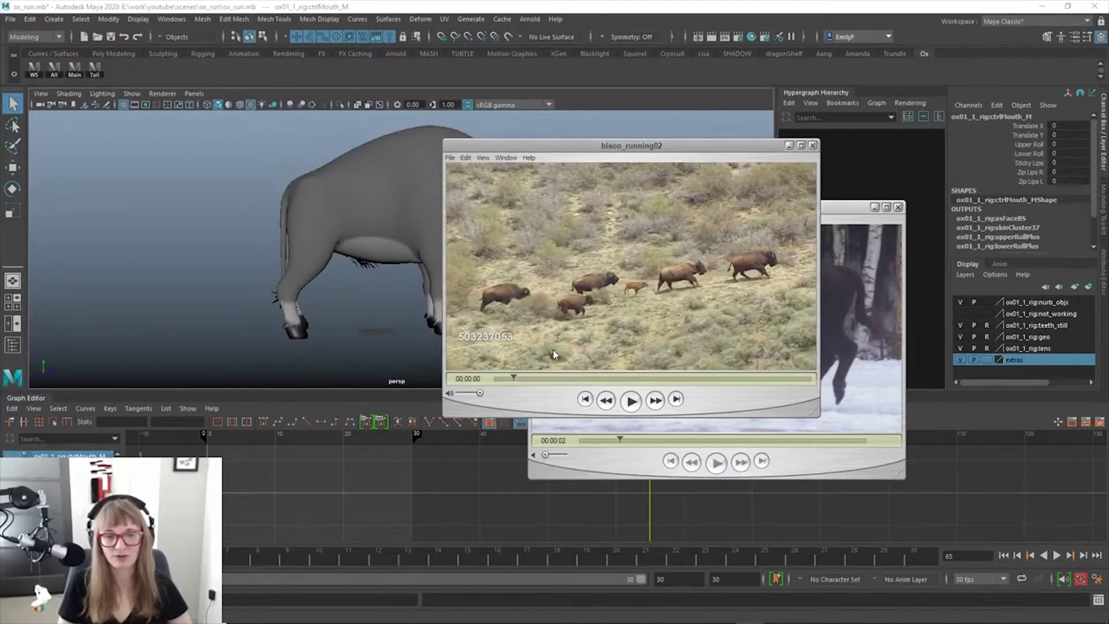
pyautogui.press('Right')
pyautogui.press('Right')
pyautogui.press('Right')
pyautogui.press('Right')
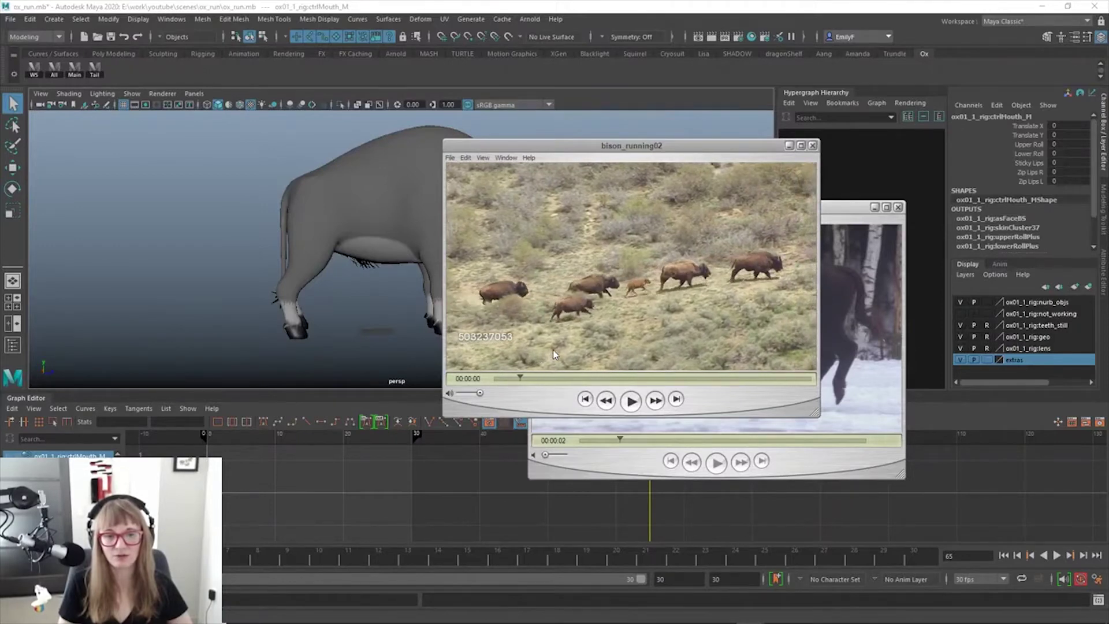
pyautogui.press('Right')
pyautogui.press('Right')
pyautogui.press('Right')
pyautogui.press('Right')
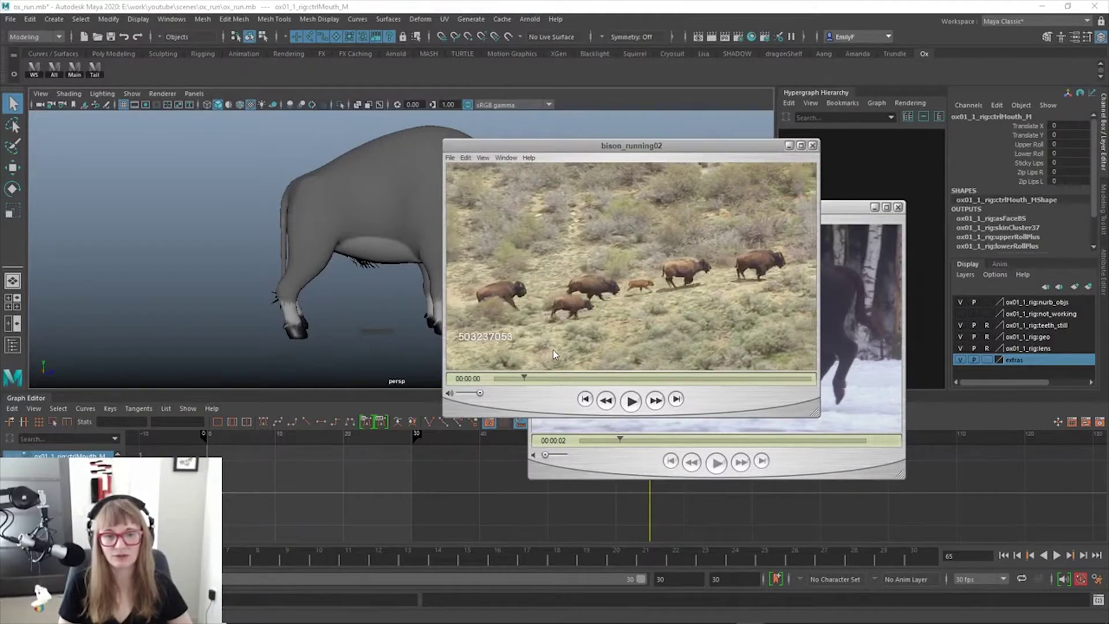
pyautogui.press('Right')
pyautogui.press('Right')
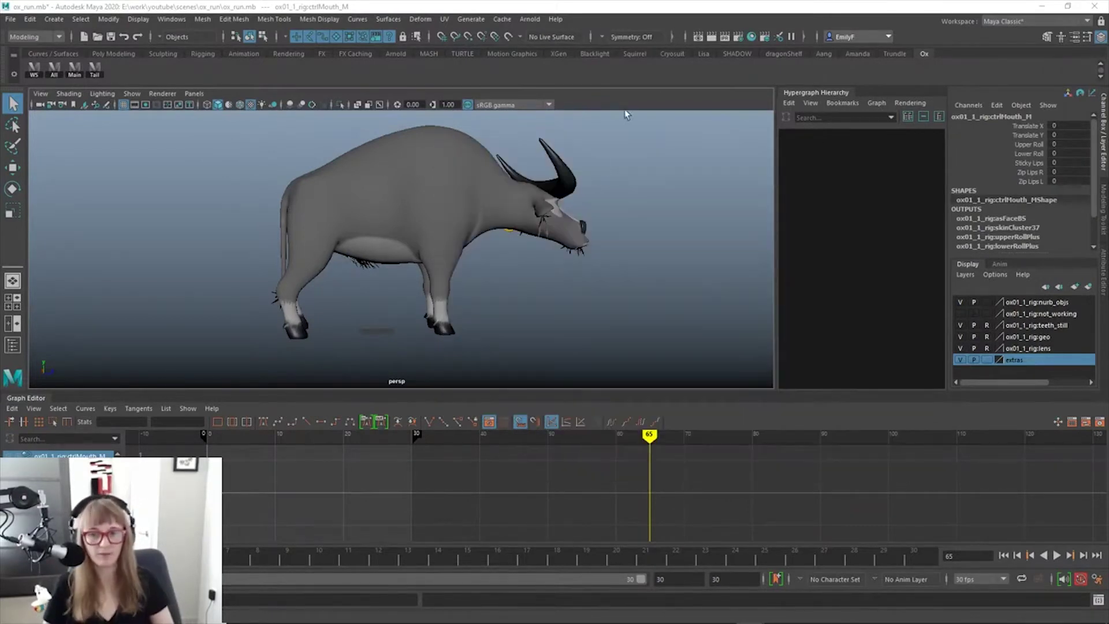
# Set the end of the animation range to frame 16
pyautogui.click(427, 5)
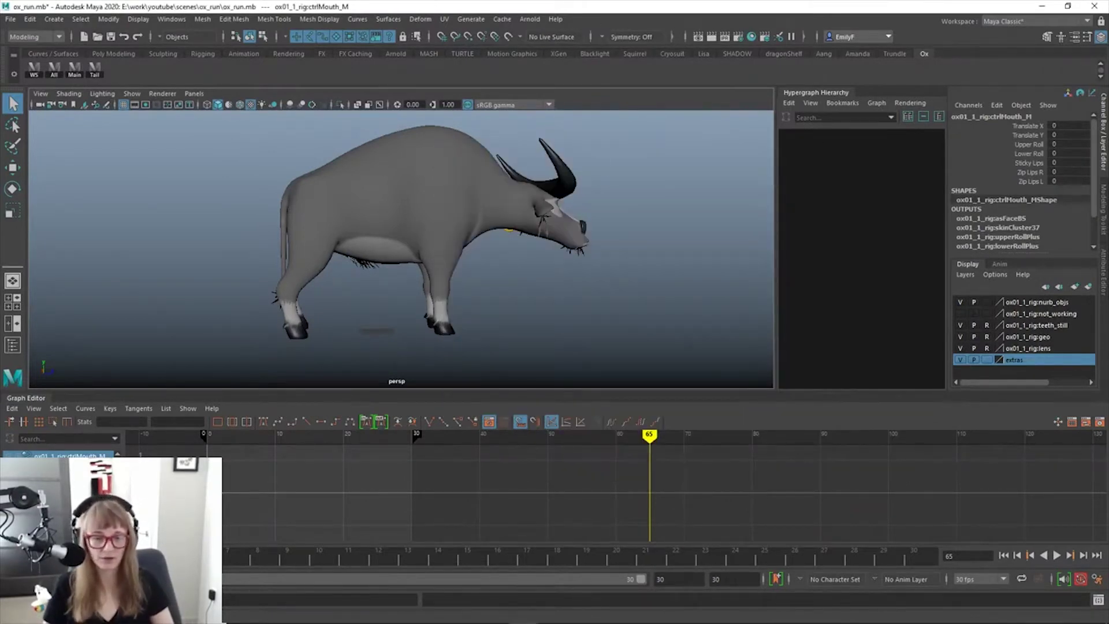
pyautogui.moveTo(729, 579); pyautogui.dragTo(565, 561)
pyautogui.write('16')
pyautogui.press('Return')
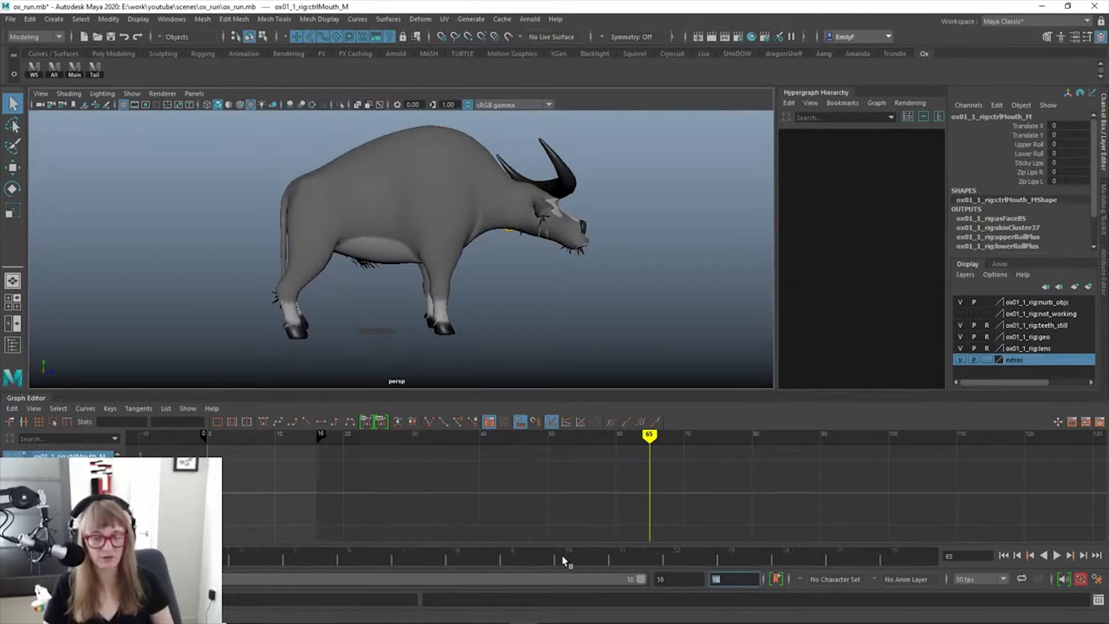
# Show the ox rig's control curves in the viewport and select the right front leg's IK control
pyautogui.scroll(3, 674, 302)
pyautogui.scroll(2, 583, 231)
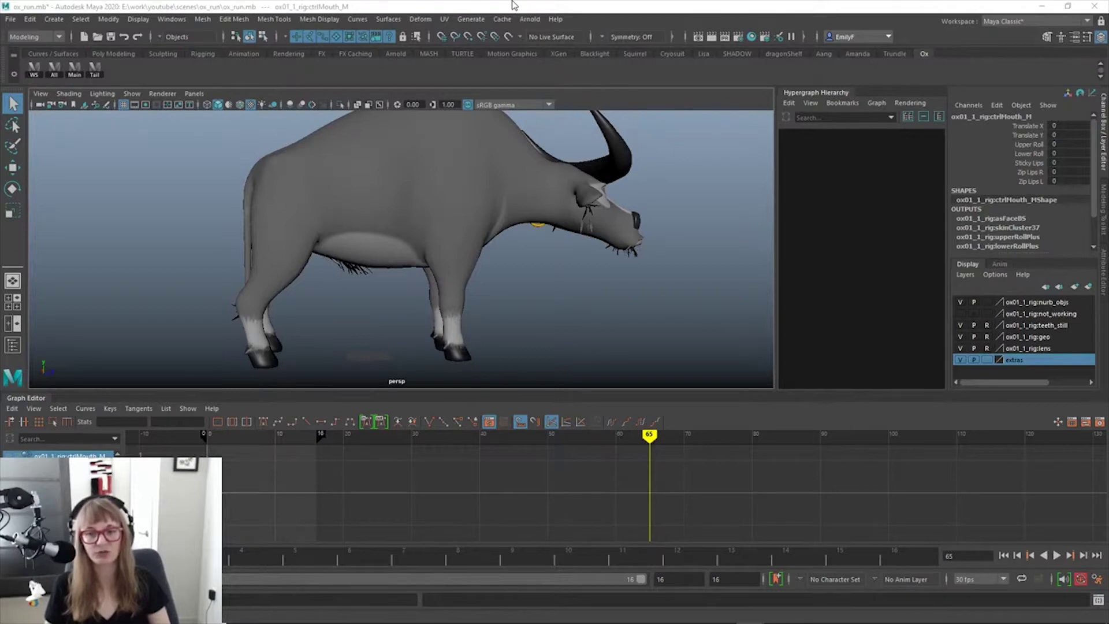
pyautogui.keyDown('alt'); pyautogui.moveTo(538, 304); pyautogui.dragTo(453, 301, button='right'); pyautogui.keyUp('alt')
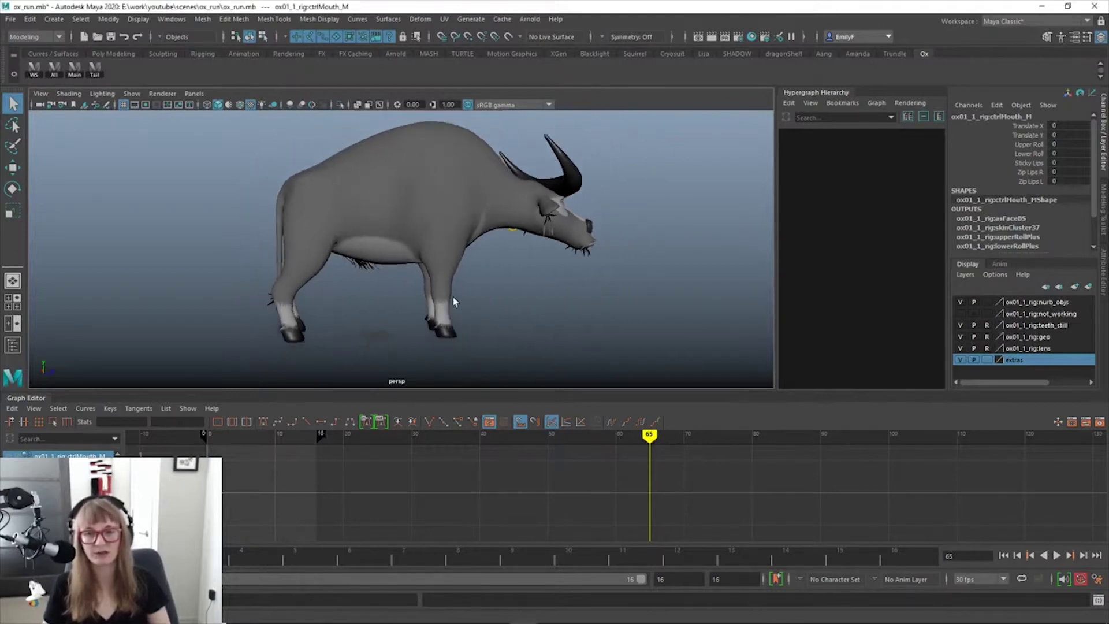
pyautogui.keyDown('alt'); pyautogui.moveTo(454, 301); pyautogui.dragTo(669, 278); pyautogui.keyUp('alt')
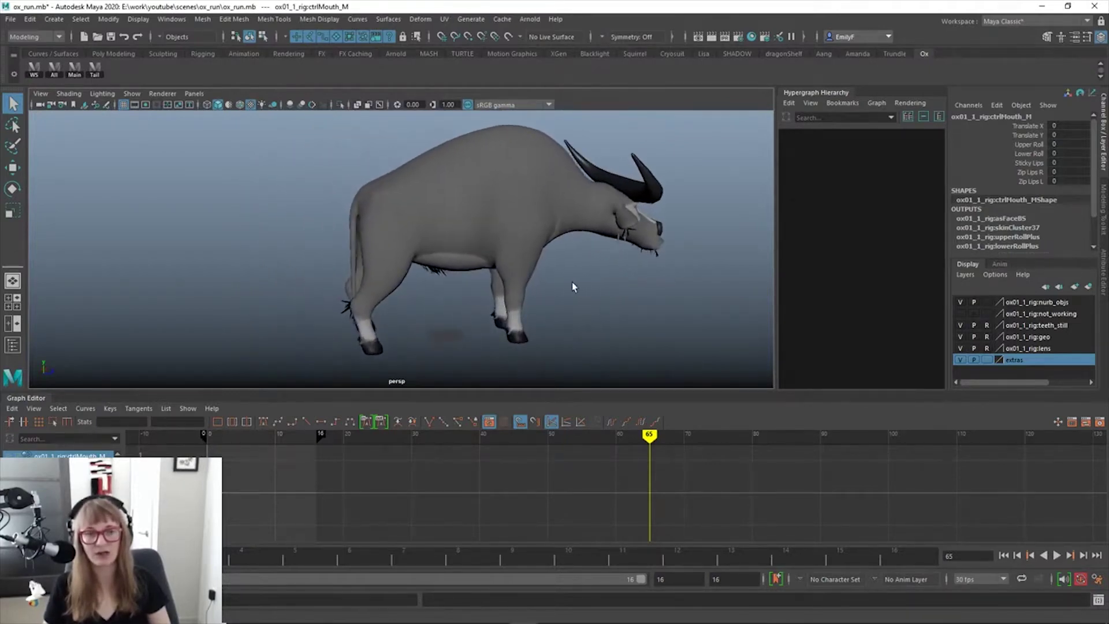
pyautogui.keyDown('alt'); pyautogui.moveTo(573, 287); pyautogui.dragTo(549, 285); pyautogui.keyUp('alt')
pyautogui.keyDown('alt'); pyautogui.moveTo(550, 285); pyautogui.dragTo(432, 261, button='right'); pyautogui.keyUp('alt')
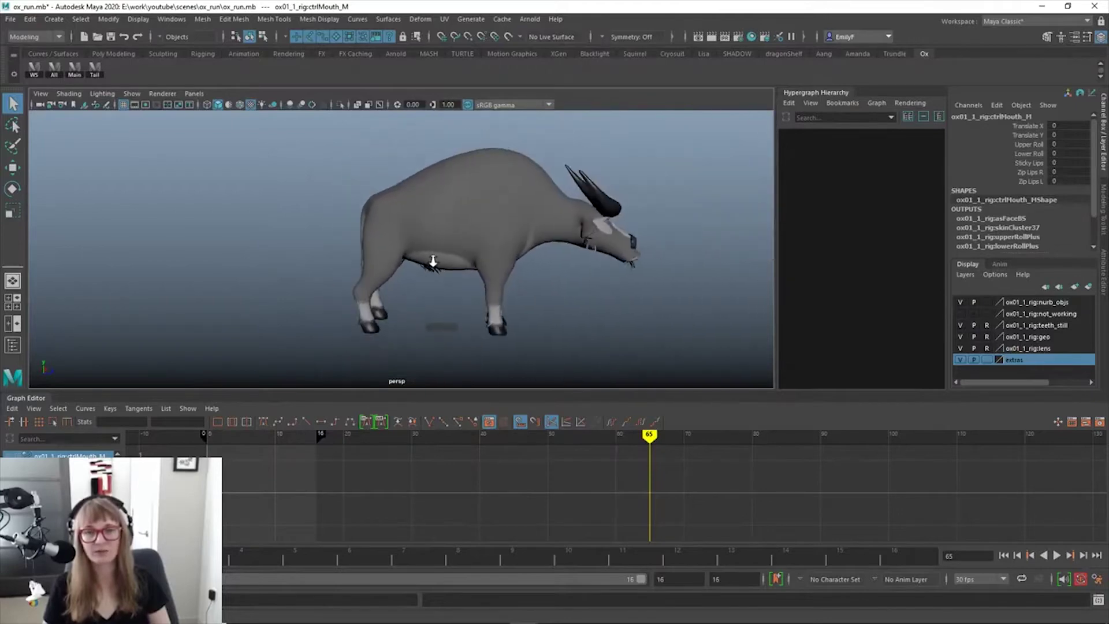
pyautogui.moveTo(432, 261)
pyautogui.keyDown('alt'); pyautogui.mouseDown()
pyautogui.moveTo(495, 258)
pyautogui.moveTo(433, 261)
pyautogui.mouseUp(); pyautogui.keyUp('alt')
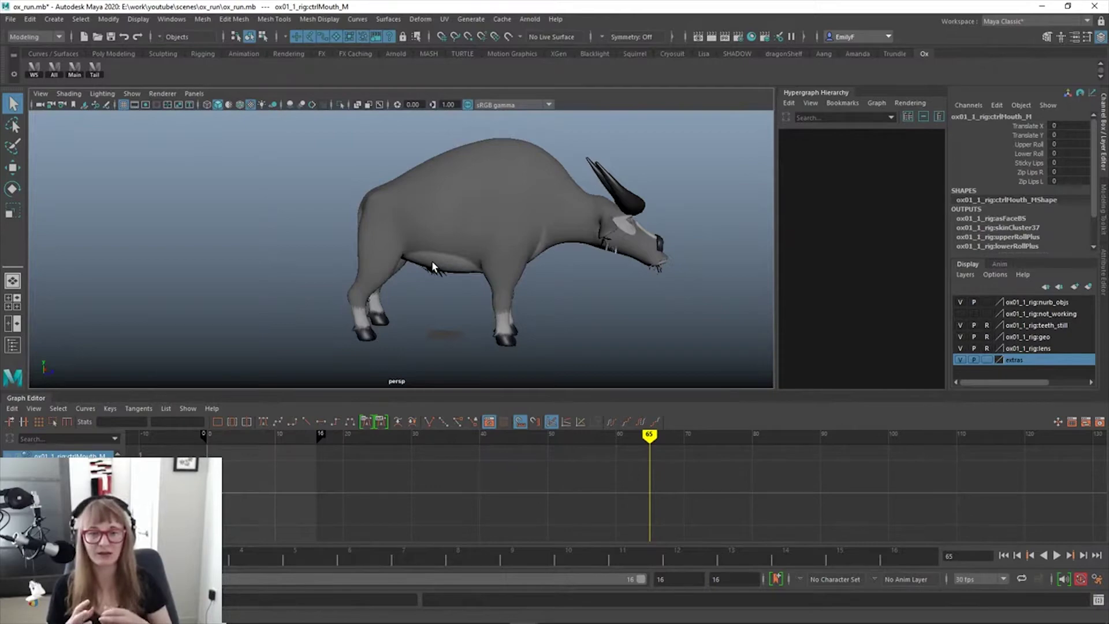
pyautogui.keyDown('alt'); pyautogui.moveTo(431, 261); pyautogui.dragTo(581, 326, button='right'); pyautogui.keyUp('alt')
pyautogui.hotkey('alt', '1')
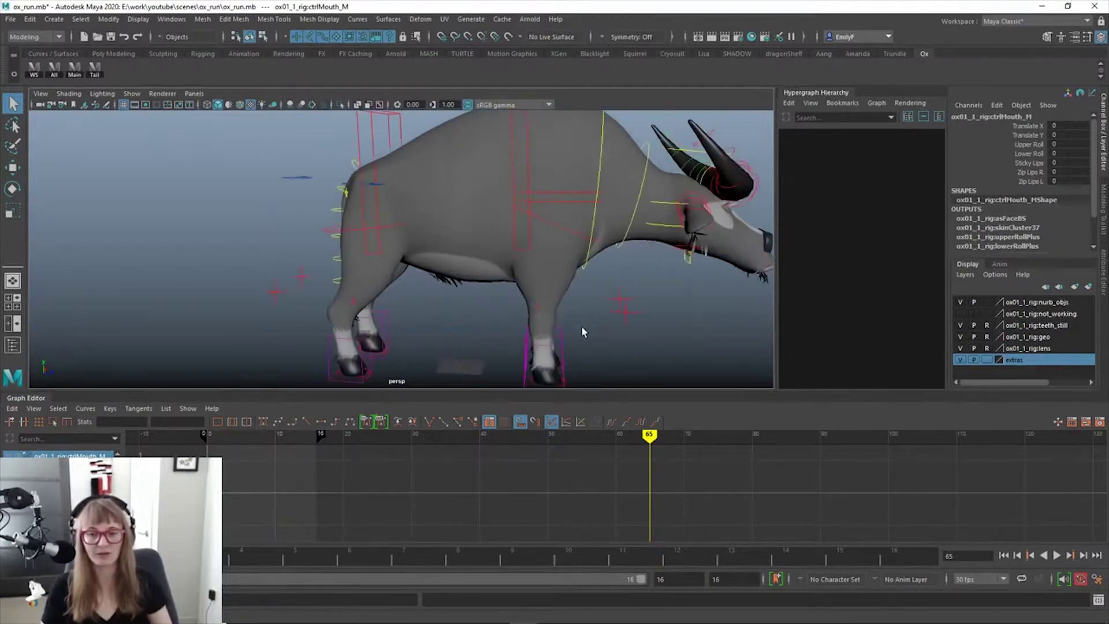
pyautogui.keyDown('alt'); pyautogui.moveTo(581, 326); pyautogui.dragTo(536, 272, button='middle'); pyautogui.keyUp('alt')
pyautogui.click(496, 289)
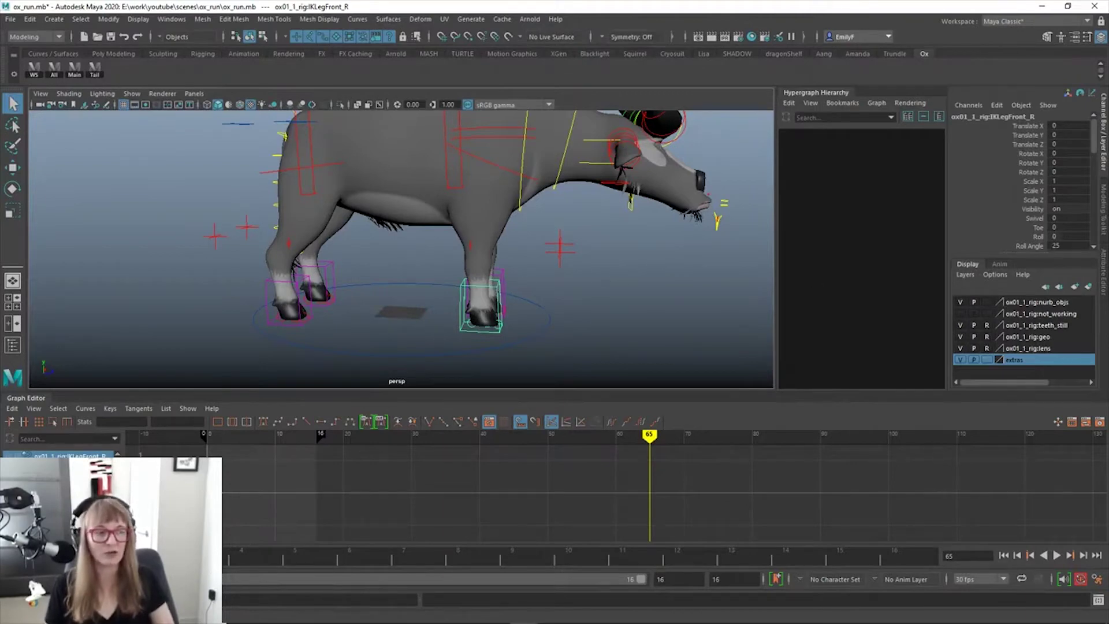
# Bring bison_running02 over the ox, scrub within its first second to check the leg poses, and move it away again
pyautogui.moveTo(1108, 283); pyautogui.dragTo(376, 125)
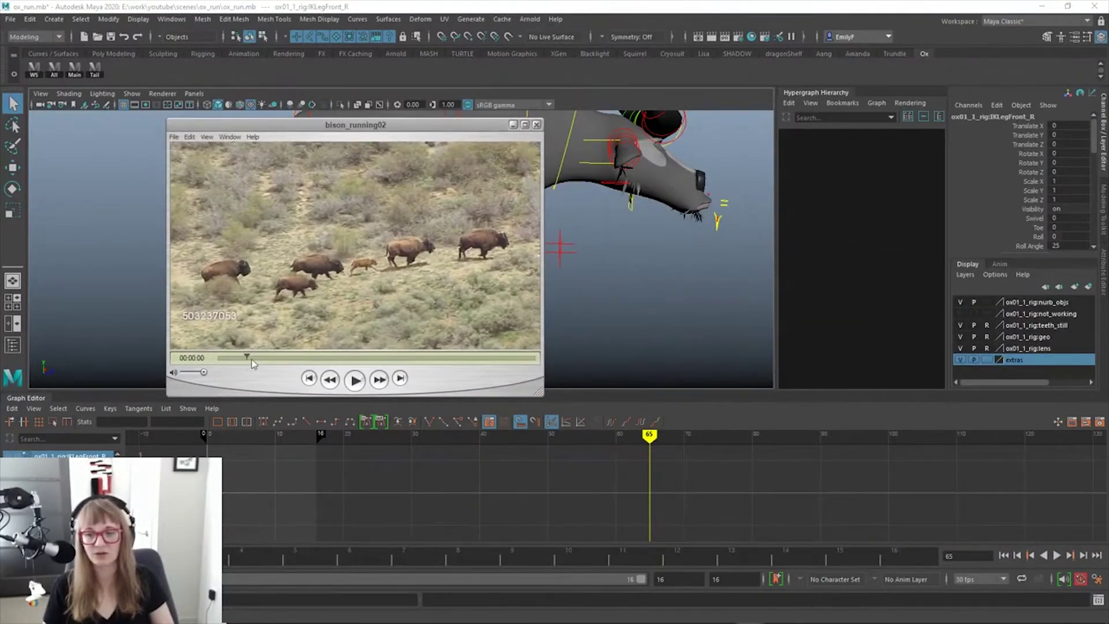
pyautogui.moveTo(253, 363)
pyautogui.mouseDown()
pyautogui.moveTo(223, 354)
pyautogui.moveTo(276, 359)
pyautogui.moveTo(251, 358)
pyautogui.mouseUp()
pyautogui.moveTo(355, 130); pyautogui.dragTo(1108, 199)
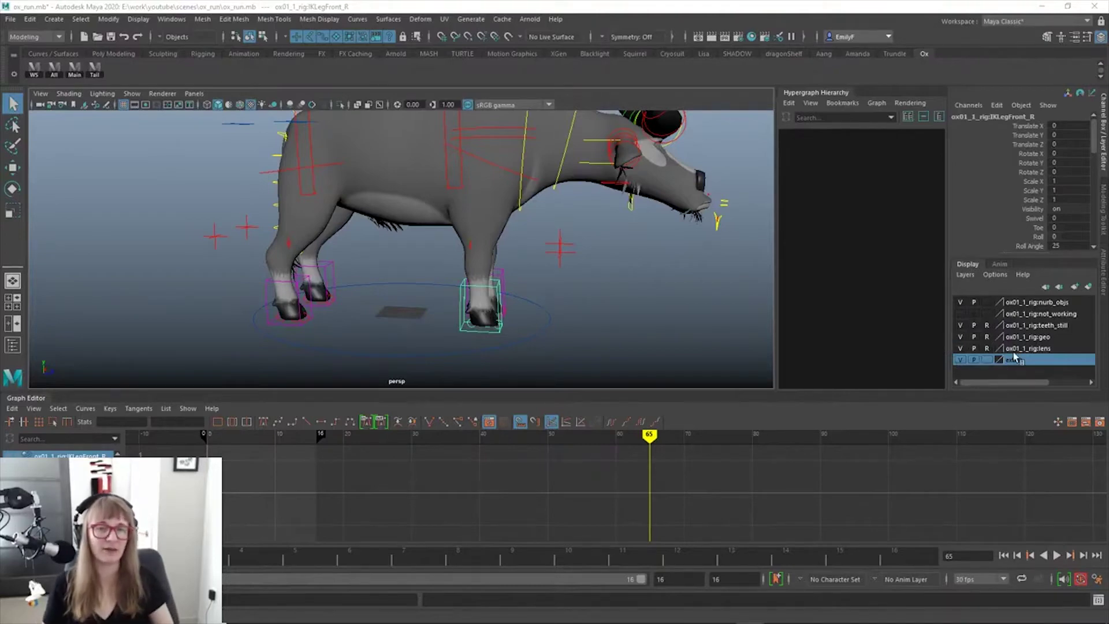
# Select all of the ox rig's controls with the All selection set and go to frame 0
pyautogui.click(986, 325)
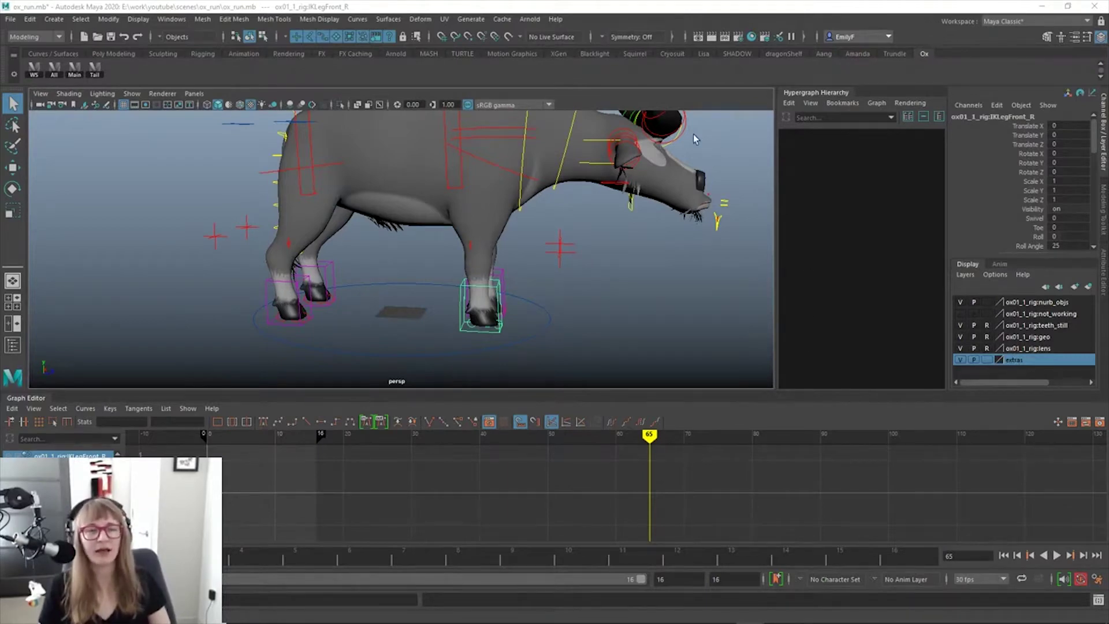
pyautogui.click(54, 69)
pyautogui.keyDown('alt'); pyautogui.moveTo(341, 340); pyautogui.dragTo(316, 347, button='right'); pyautogui.keyUp('alt')
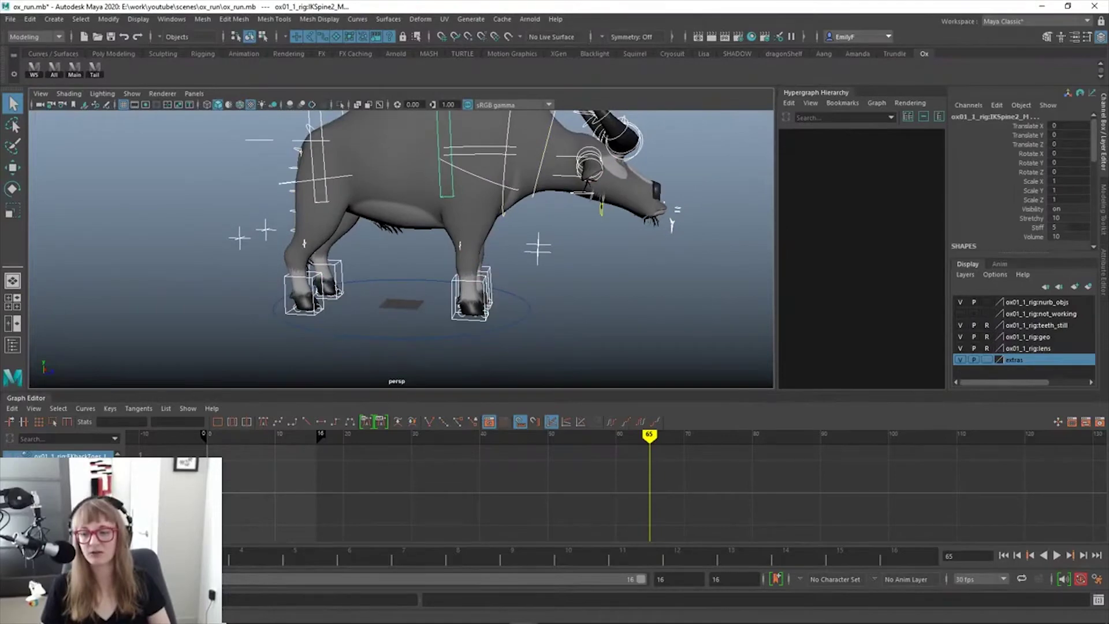
pyautogui.hotkey('alt', 'shift', 'v')
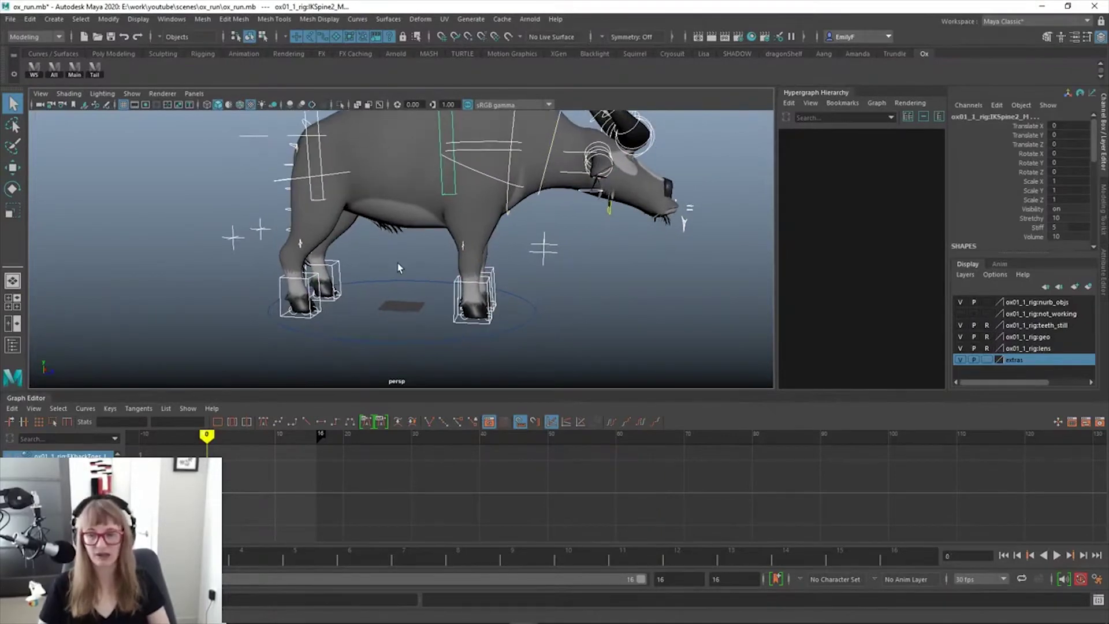
pyautogui.press('.')
pyautogui.hotkey('alt', 'shift', 'v')
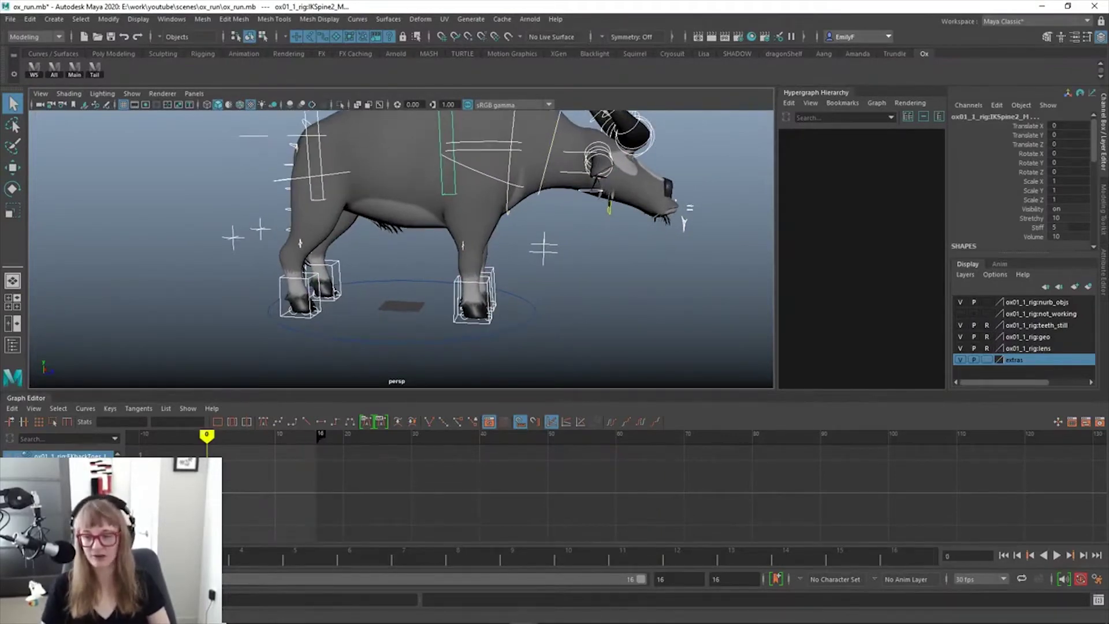
pyautogui.scroll(2, 480, 223)
pyautogui.keyDown('alt'); pyautogui.moveTo(496, 233); pyautogui.dragTo(504, 267, button='middle'); pyautogui.keyUp('alt')
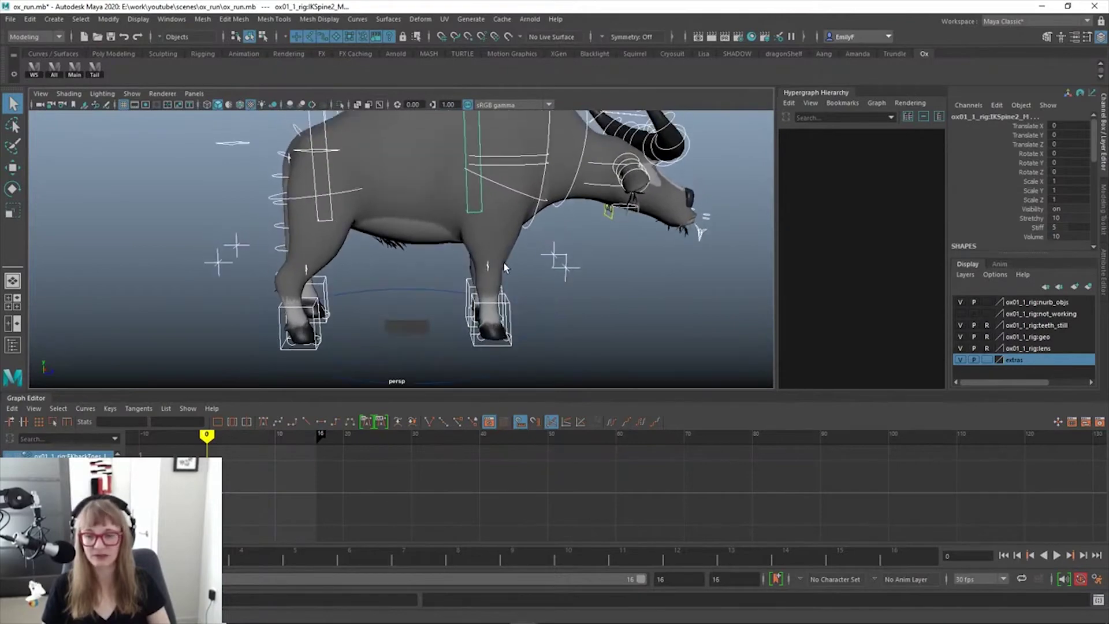
pyautogui.scroll(-2, 267, 260)
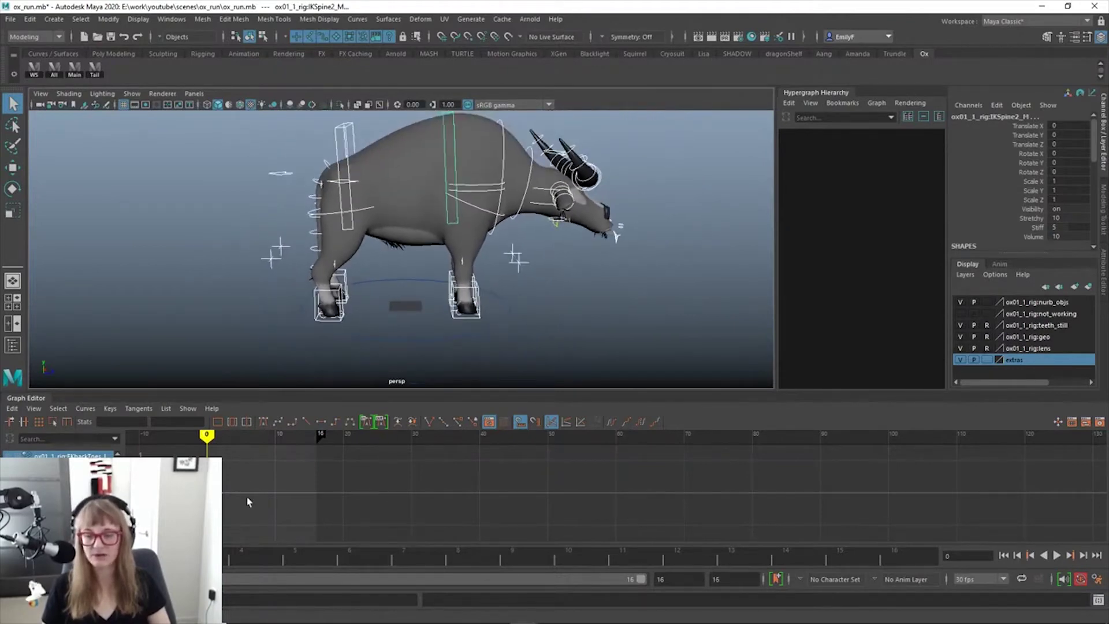
pyautogui.moveTo(730, 579); pyautogui.dragTo(663, 580)
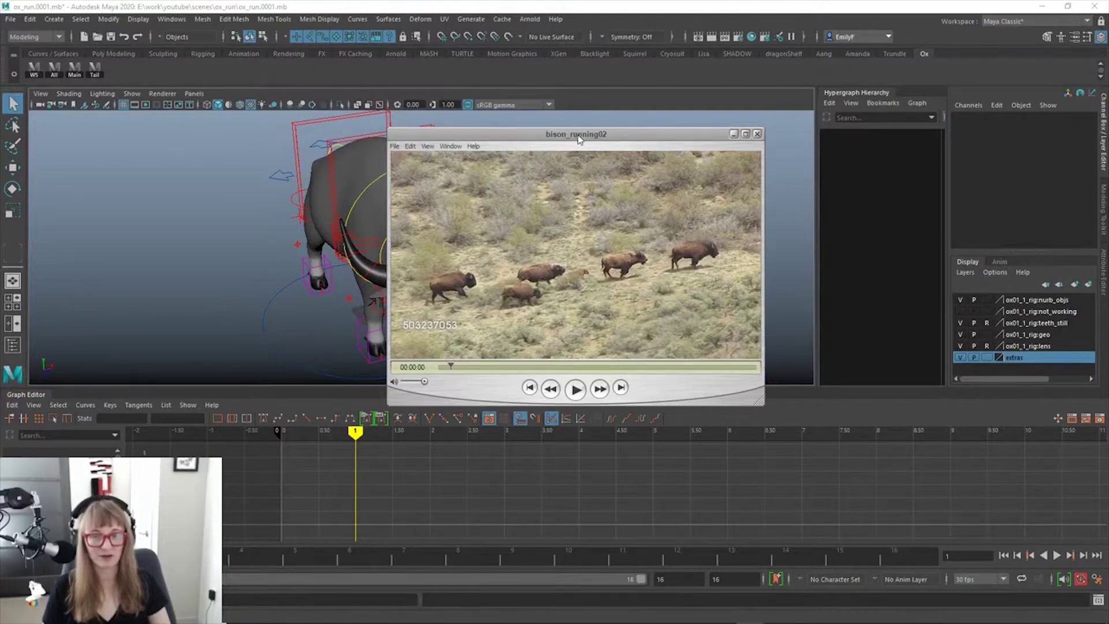
# Move the bison_running02 window off the viewport and return to frame 0 with the ox seen from the side
pyautogui.moveTo(578, 135); pyautogui.dragTo(1108, 276)
pyautogui.keyDown('alt'); pyautogui.moveTo(600, 211); pyautogui.dragTo(649, 210); pyautogui.keyUp('alt')
pyautogui.keyDown('alt'); pyautogui.moveTo(492, 226); pyautogui.dragTo(475, 225); pyautogui.keyUp('alt')
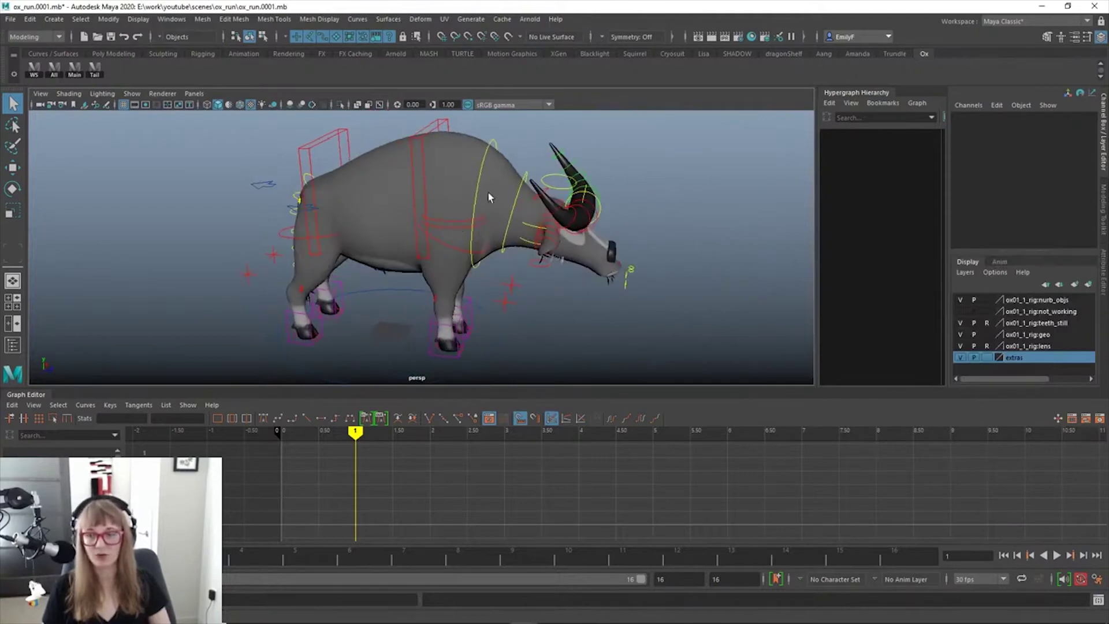
pyautogui.keyDown('alt'); pyautogui.moveTo(488, 197); pyautogui.dragTo(552, 192, button='middle'); pyautogui.keyUp('alt')
pyautogui.hotkey('alt', ',')
pyautogui.keyDown('alt'); pyautogui.moveTo(331, 282); pyautogui.dragTo(377, 270); pyautogui.keyUp('alt')
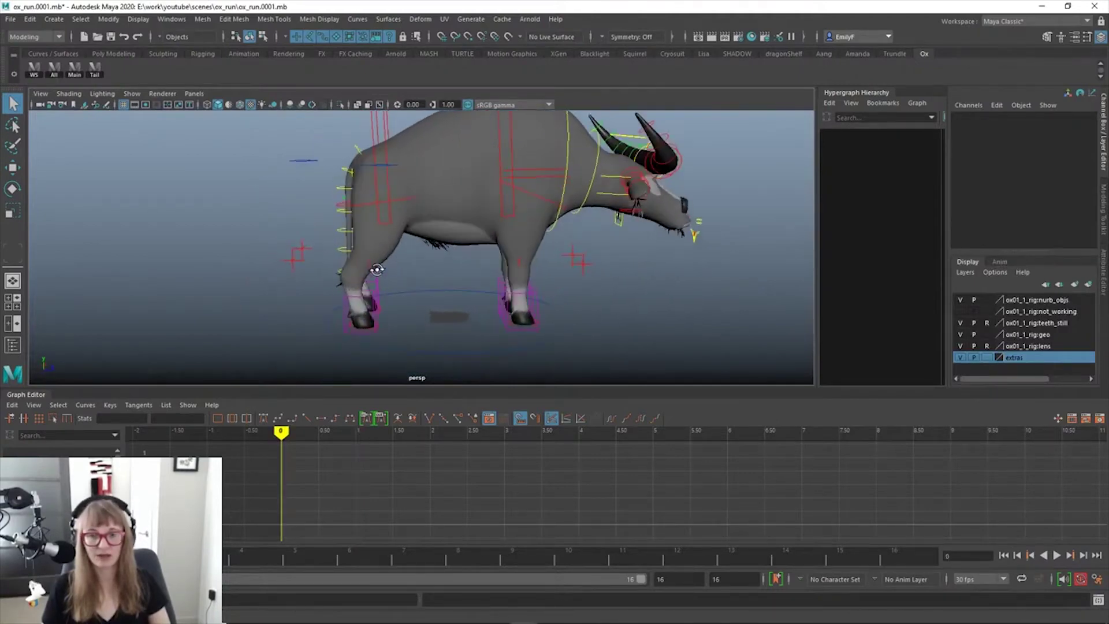
# Select the rig's main controls with the Main selection set and key their translation and rotation at frame 0
pyautogui.click(75, 69)
pyautogui.keyDown('alt'); pyautogui.moveTo(261, 205); pyautogui.dragTo(287, 207); pyautogui.keyUp('alt')
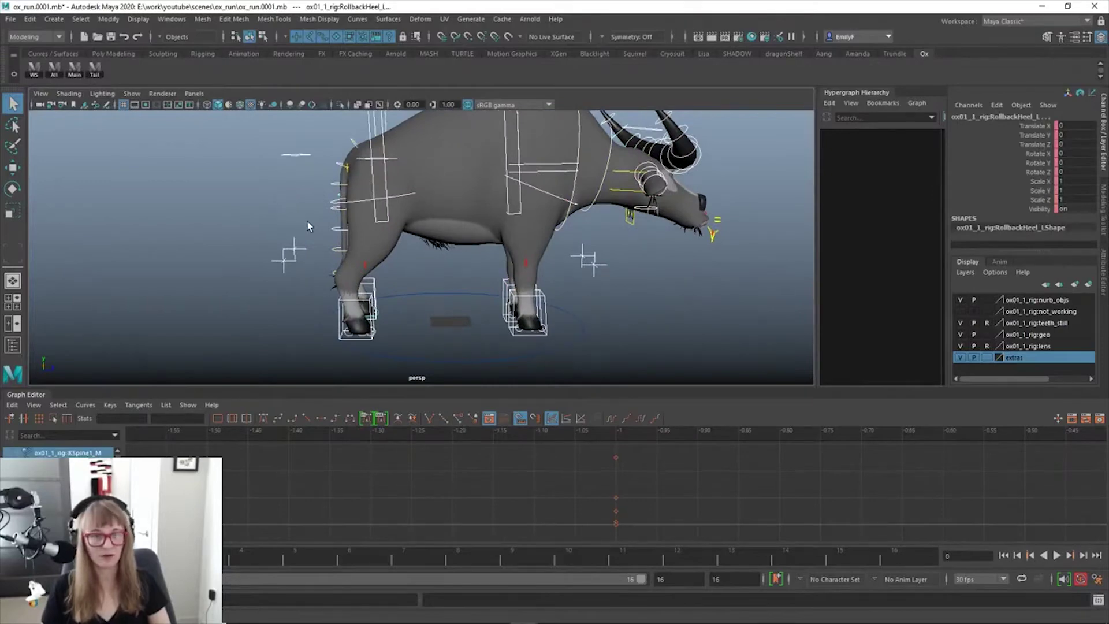
pyautogui.hotkey('shift', 'w')
pyautogui.hotkey('shift', 'e')
pyautogui.keyDown('alt'); pyautogui.moveTo(503, 245); pyautogui.dragTo(453, 275, button='right'); pyautogui.keyUp('alt')
pyautogui.keyDown('alt'); pyautogui.moveTo(453, 275); pyautogui.dragTo(384, 260); pyautogui.keyUp('alt')
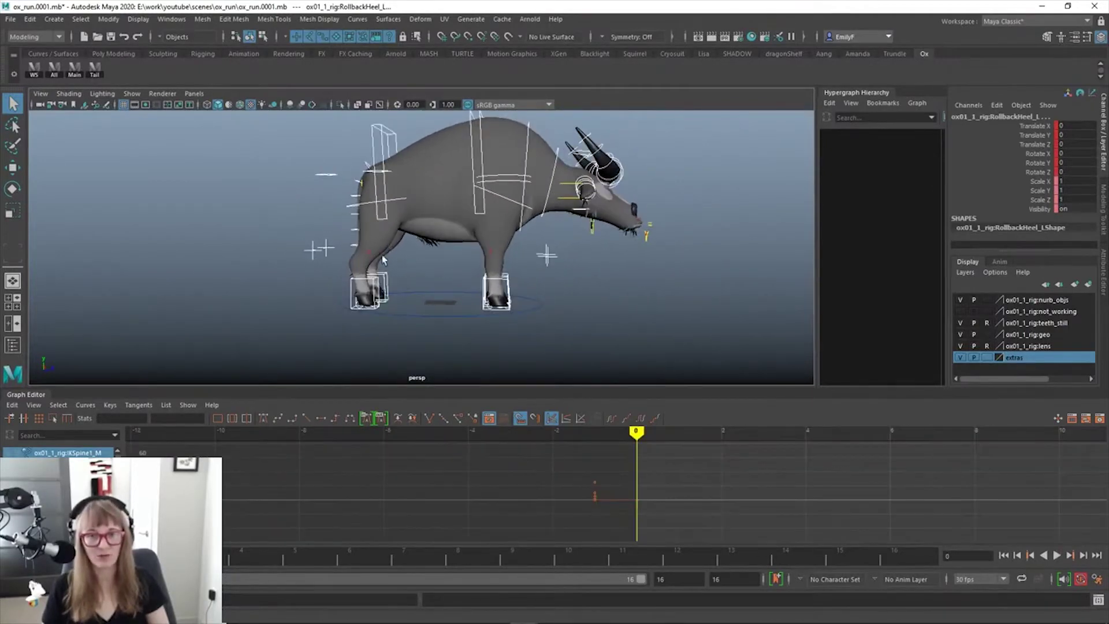
# Select the right front leg's IK control and set the ox01_1_rig:geo layer's display type to reference
pyautogui.keyDown('alt'); pyautogui.moveTo(477, 254); pyautogui.dragTo(529, 276); pyautogui.keyUp('alt')
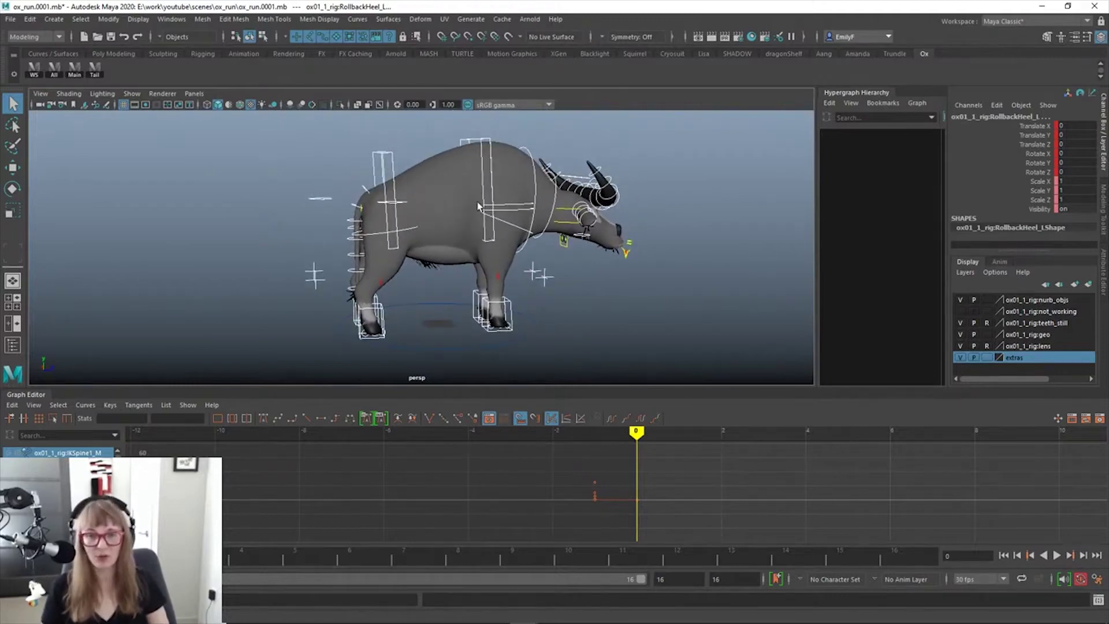
pyautogui.keyDown('alt'); pyautogui.moveTo(478, 206); pyautogui.dragTo(527, 218); pyautogui.keyUp('alt')
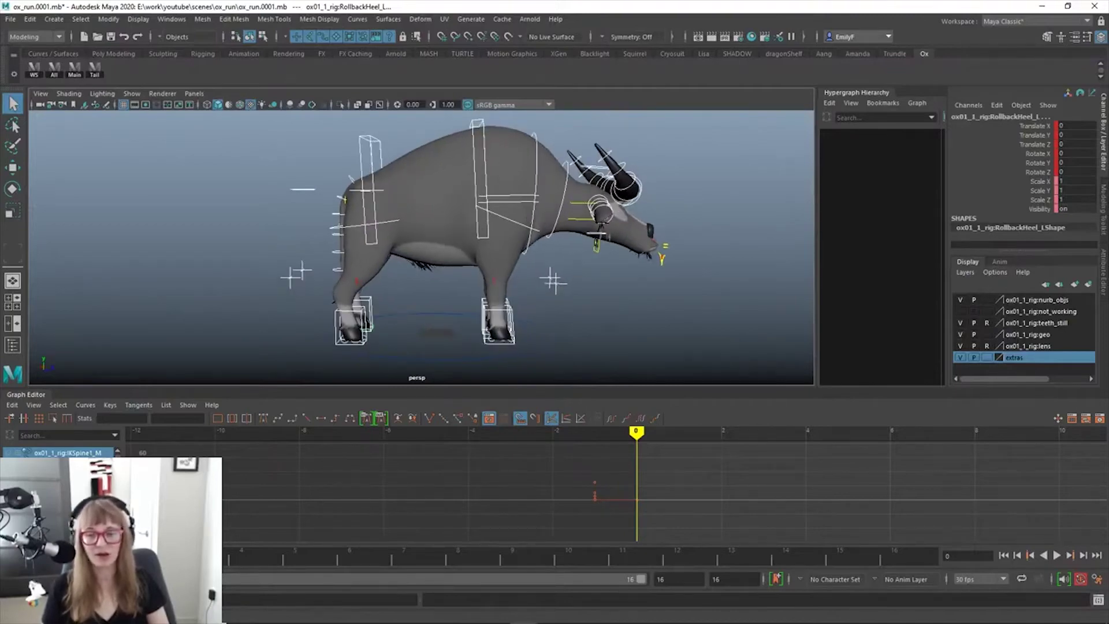
pyautogui.moveTo(39, 557)
pyautogui.mouseDown()
pyautogui.moveTo(148, 558)
pyautogui.moveTo(40, 558)
pyautogui.mouseUp()
pyautogui.scroll(2, 585, 232)
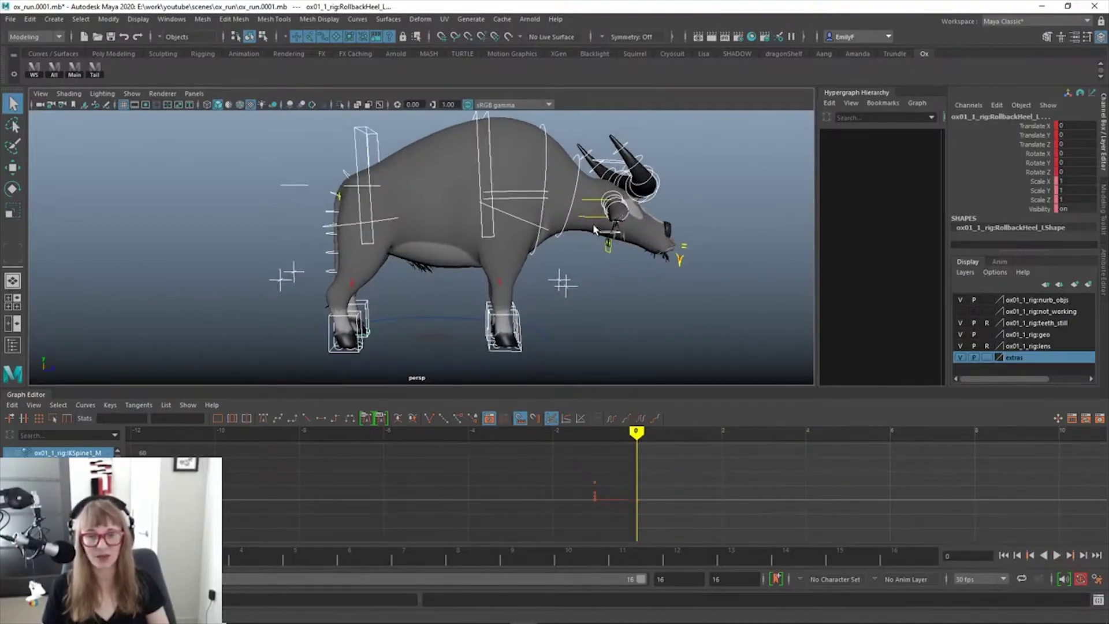
pyautogui.click(511, 310)
pyautogui.click(515, 316)
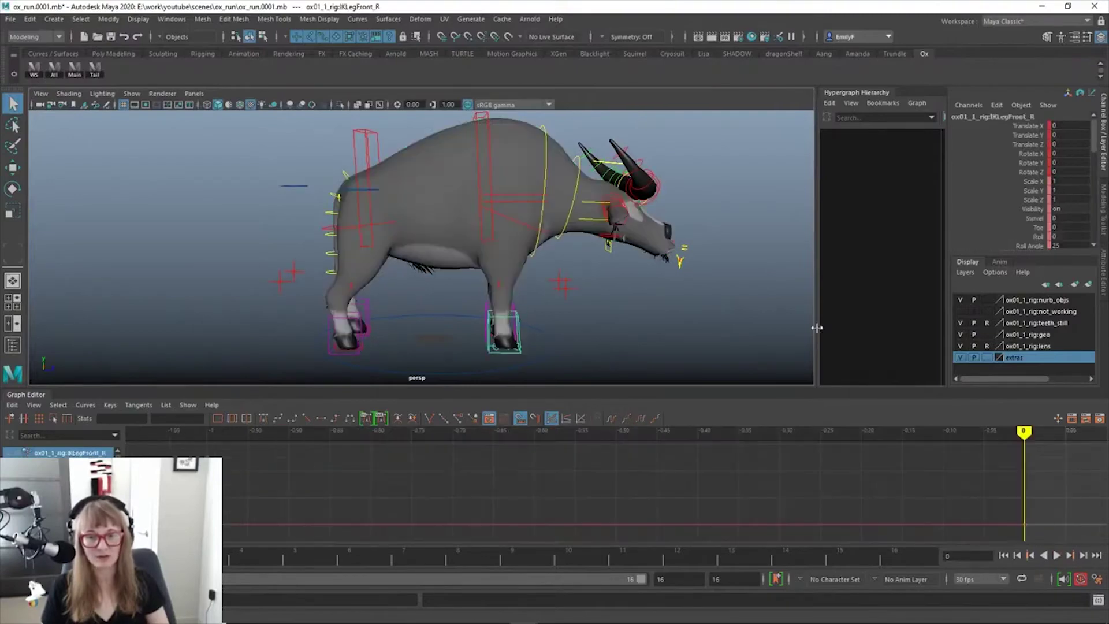
pyautogui.click(986, 334)
pyautogui.click(986, 334)
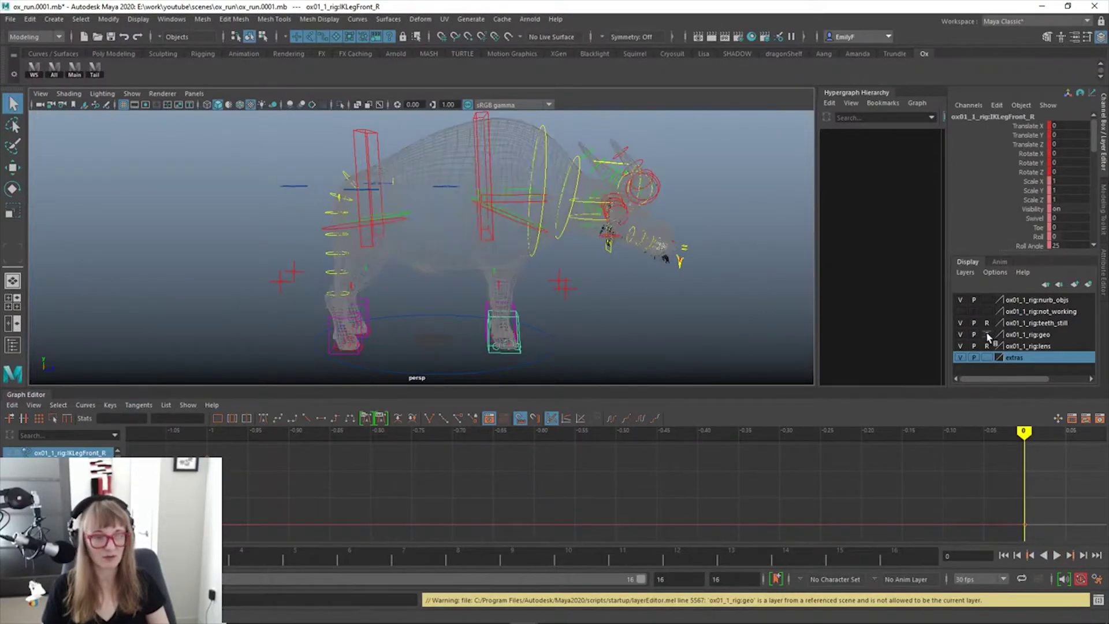
pyautogui.click(986, 335)
# Pose the right front leg's IK control lifted to about 22.7 in Y, pulled back to about -10.4 in Z and rotated about 56.2° in X
pyautogui.click(510, 323)
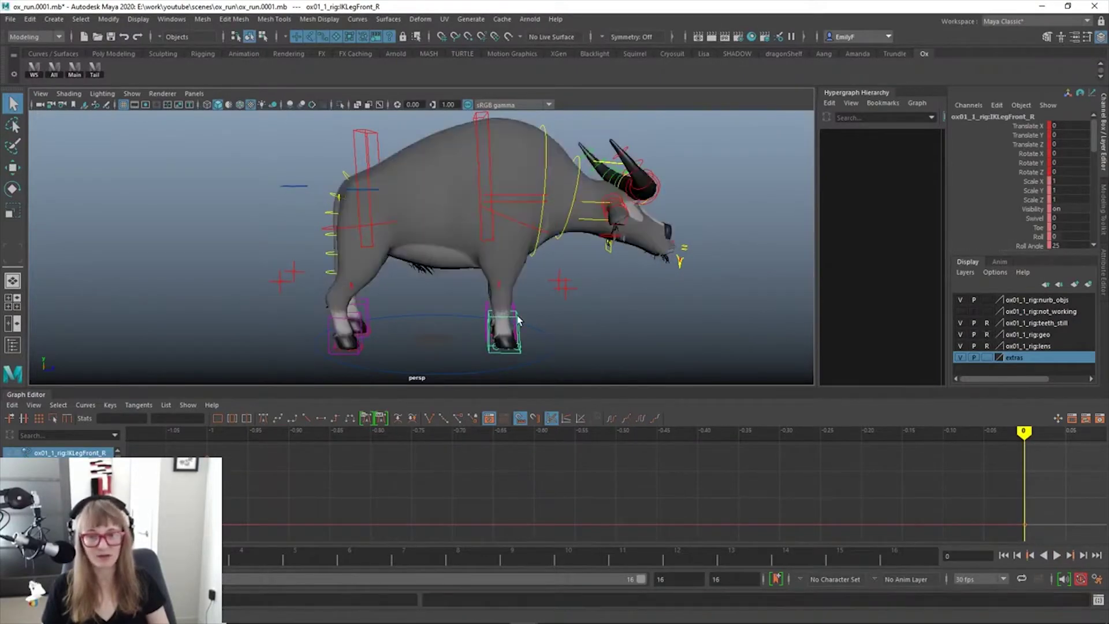
pyautogui.press('w')
pyautogui.moveTo(503, 272); pyautogui.dragTo(612, 283)
pyautogui.press('e')
pyautogui.press('w')
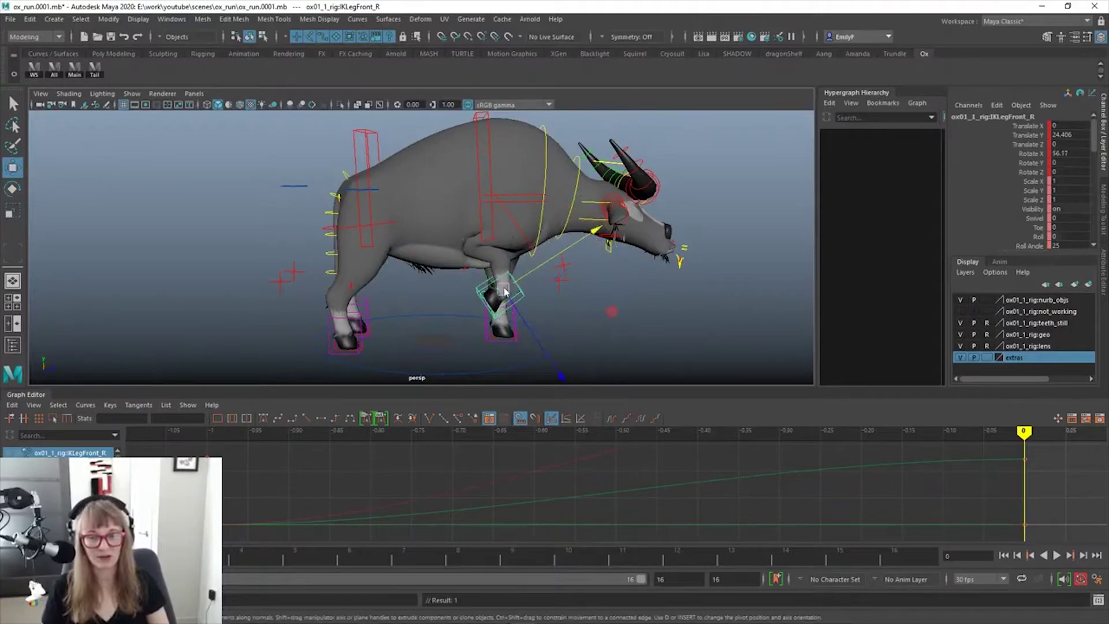
pyautogui.moveTo(504, 288); pyautogui.dragTo(450, 287)
pyautogui.moveTo(566, 289); pyautogui.dragTo(549, 289)
# Move the right shoulder's FKfrontRump_R control forward to about 12.5 in Z
pyautogui.moveTo(491, 201); pyautogui.dragTo(541, 220)
pyautogui.click(549, 219)
pyautogui.click(542, 224)
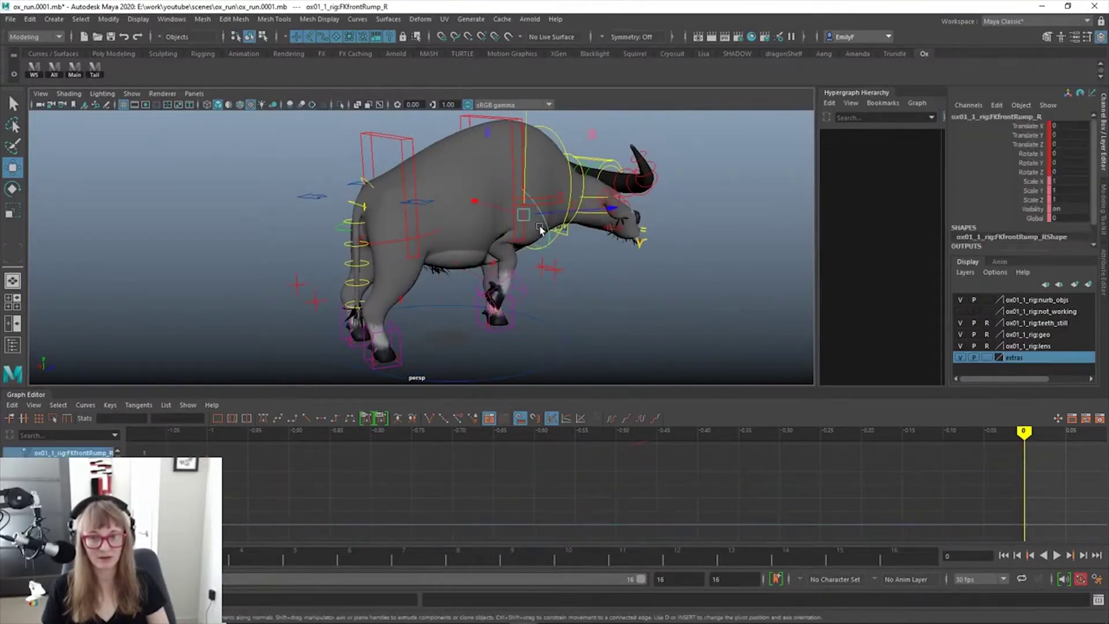
pyautogui.moveTo(472, 198)
pyautogui.mouseDown()
pyautogui.moveTo(488, 204)
pyautogui.moveTo(477, 200)
pyautogui.mouseUp()
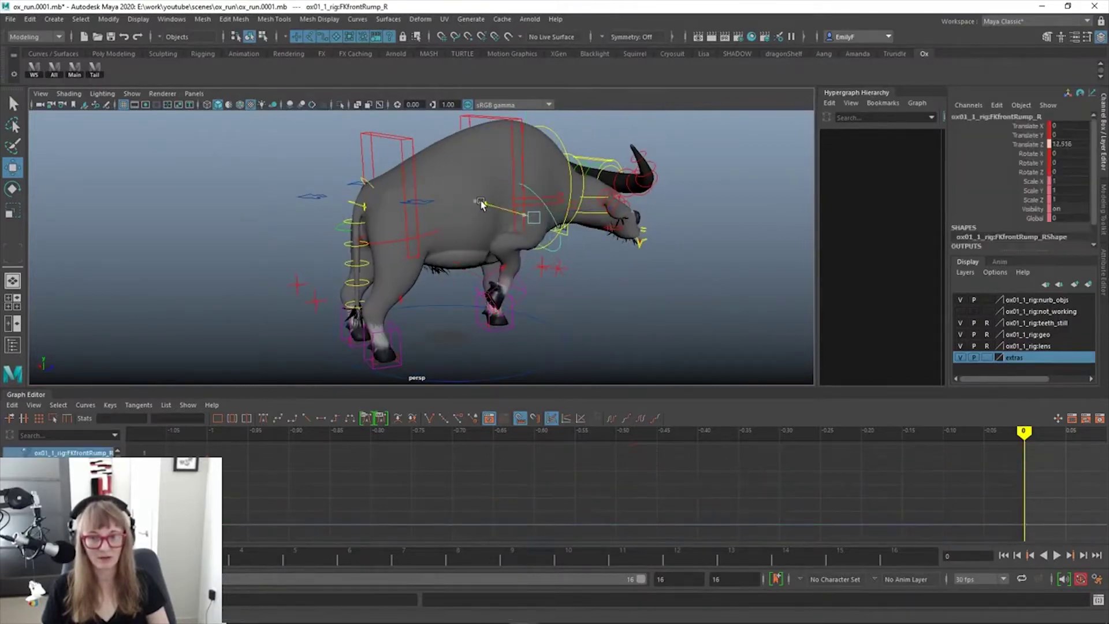
pyautogui.keyDown('alt'); pyautogui.moveTo(520, 245); pyautogui.dragTo(480, 241); pyautogui.keyUp('alt')
# Inspect the right front pole vector, reselect the leg's IK control, and try rotating it about X before undoing the rotation
pyautogui.click(556, 273)
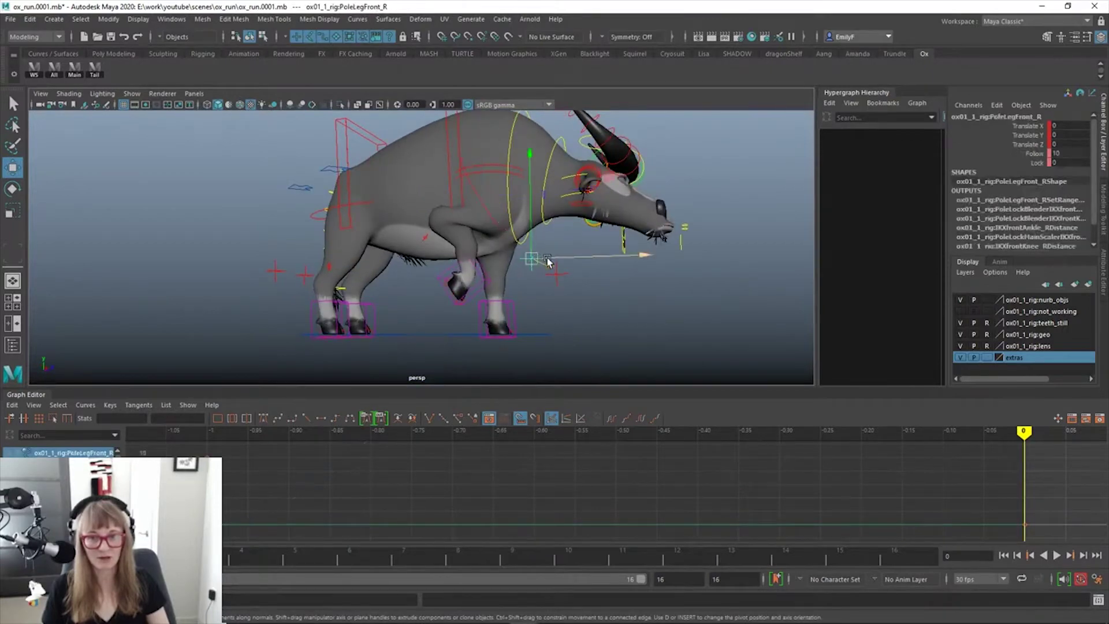
pyautogui.keyDown('alt'); pyautogui.moveTo(572, 262); pyautogui.dragTo(565, 307); pyautogui.keyUp('alt')
pyautogui.click(521, 280)
pyautogui.click(512, 281)
pyautogui.keyDown('alt'); pyautogui.moveTo(564, 306); pyautogui.dragTo(617, 315, button='right'); pyautogui.keyUp('alt')
pyautogui.keyDown('alt'); pyautogui.moveTo(617, 315); pyautogui.dragTo(428, 299); pyautogui.keyUp('alt')
pyautogui.keyDown('alt'); pyautogui.moveTo(428, 299); pyautogui.dragTo(601, 299); pyautogui.keyUp('alt')
pyautogui.press('e')
pyautogui.moveTo(618, 256); pyautogui.dragTo(569, 233)
pyautogui.hotkey('ctrl', 'z')
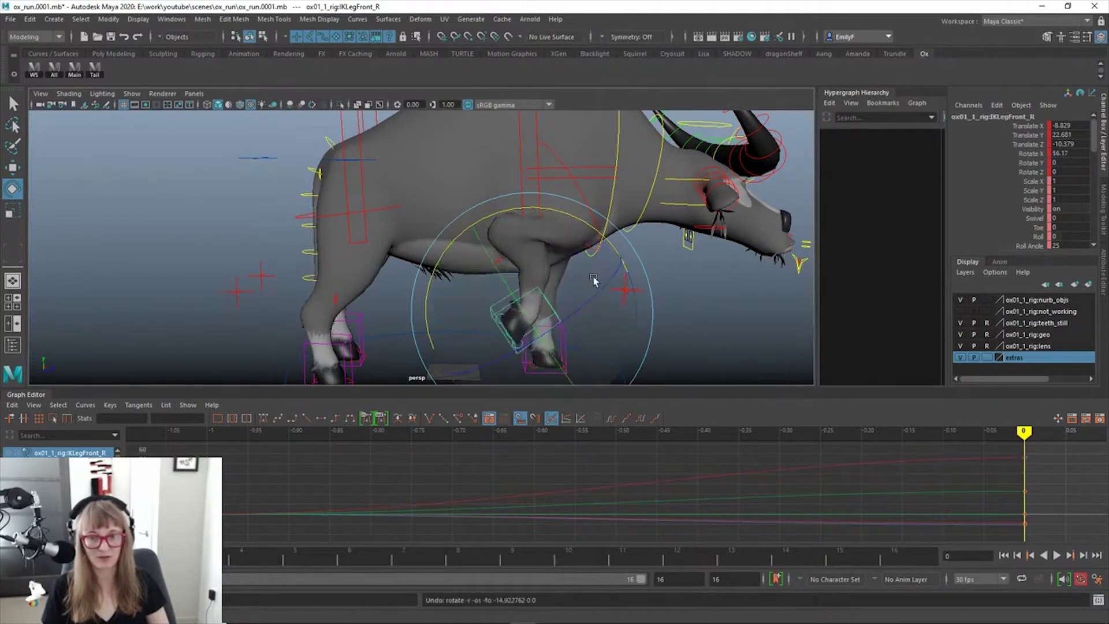
# Shift the right front leg's IK control sideways to about -17.1 in X
pyautogui.press('q')
pyautogui.keyDown('alt'); pyautogui.moveTo(595, 280); pyautogui.dragTo(636, 320, button='right'); pyautogui.keyUp('alt')
pyautogui.keyDown('alt'); pyautogui.moveTo(636, 320); pyautogui.dragTo(537, 257, button='middle'); pyautogui.keyUp('alt')
pyautogui.keyDown('alt'); pyautogui.moveTo(537, 257); pyautogui.dragTo(591, 253); pyautogui.keyUp('alt')
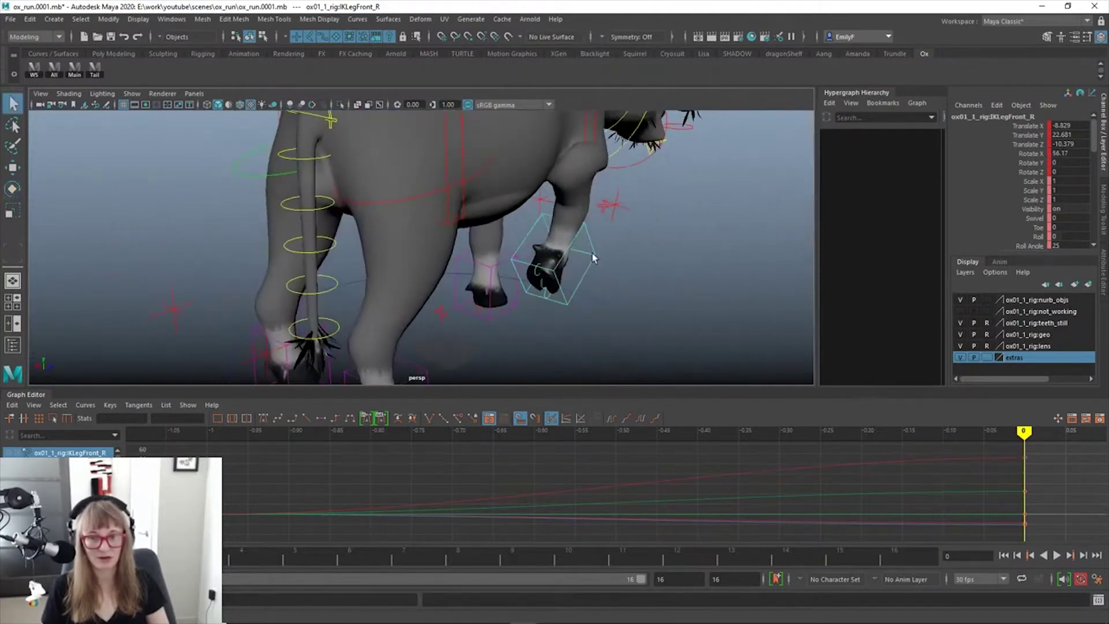
pyautogui.press('w')
pyautogui.moveTo(506, 239); pyautogui.dragTo(507, 301)
# Check the front toe roll control, and move the right front leg's IK control forward to about 10.3 in Z
pyautogui.click(486, 287)
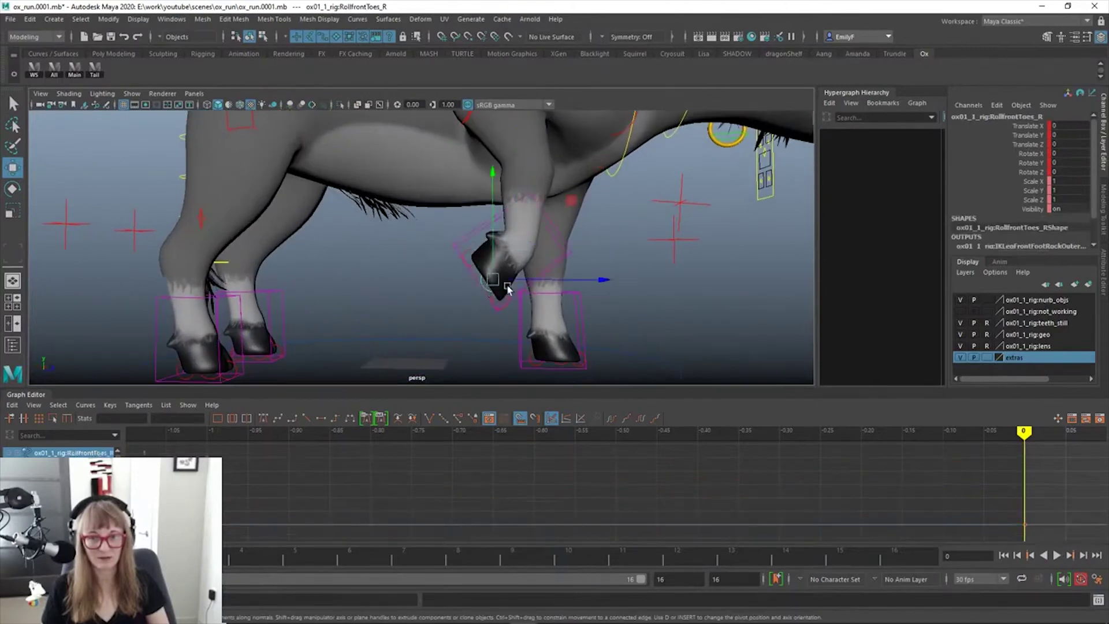
pyautogui.press('e')
pyautogui.press('q')
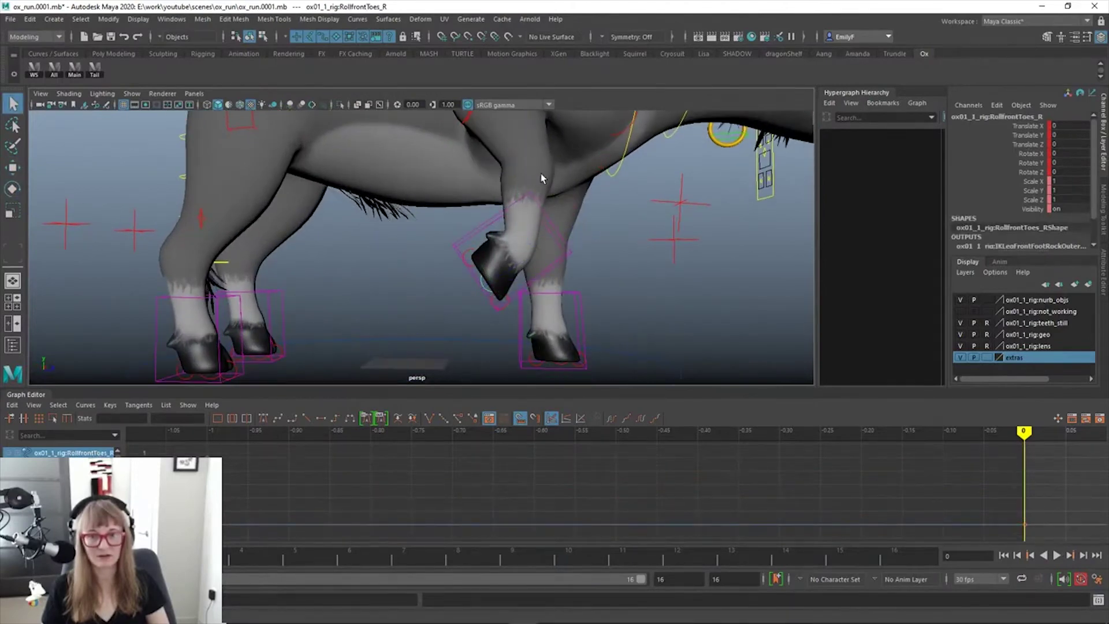
pyautogui.keyDown('alt'); pyautogui.moveTo(580, 197); pyautogui.dragTo(627, 337); pyautogui.keyUp('alt')
pyautogui.click(535, 331)
pyautogui.press('w')
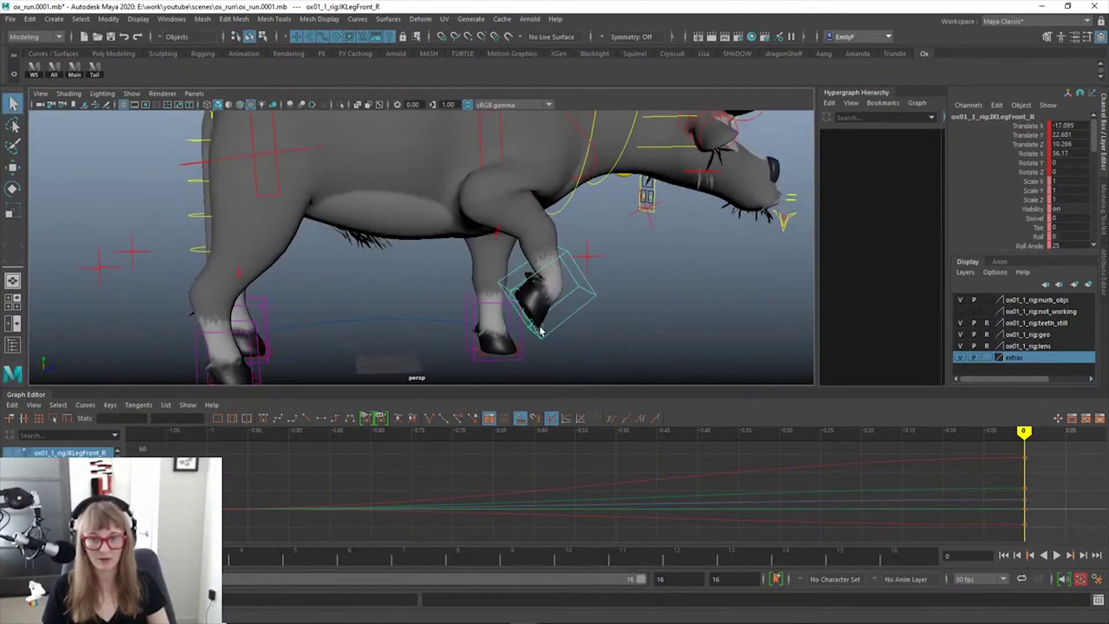
# Try rotating the right front hoof's RollfrontToesEnd_R control about X and undo the rotation
pyautogui.click(538, 329)
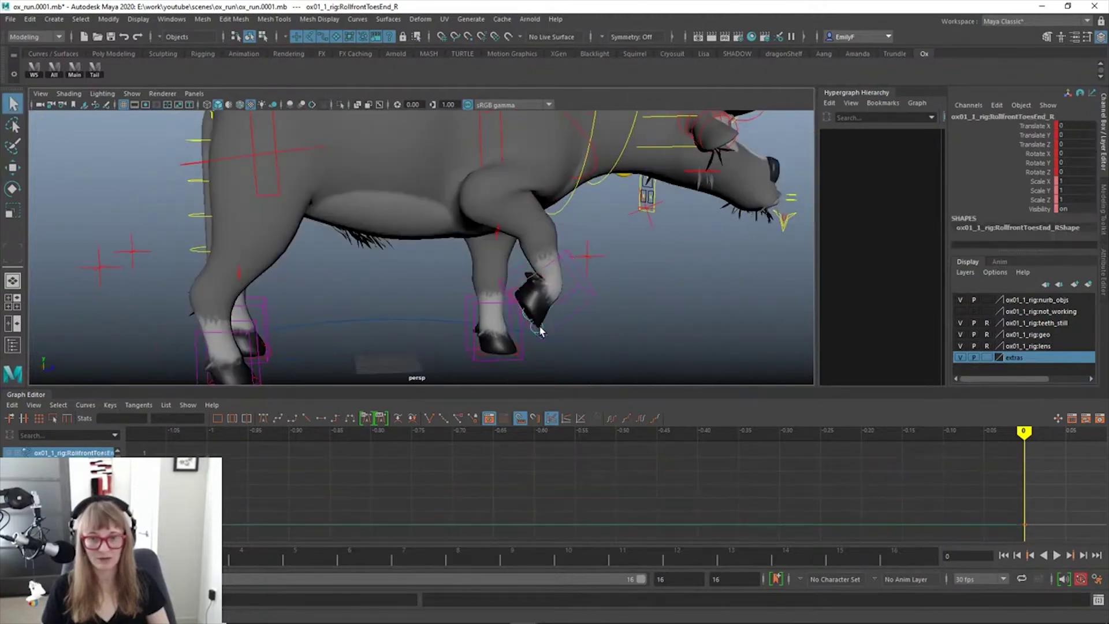
pyautogui.press('e')
pyautogui.moveTo(512, 234)
pyautogui.mouseDown()
pyautogui.moveTo(532, 229)
pyautogui.moveTo(491, 237)
pyautogui.mouseUp()
pyautogui.hotkey('ctrl', 'z')
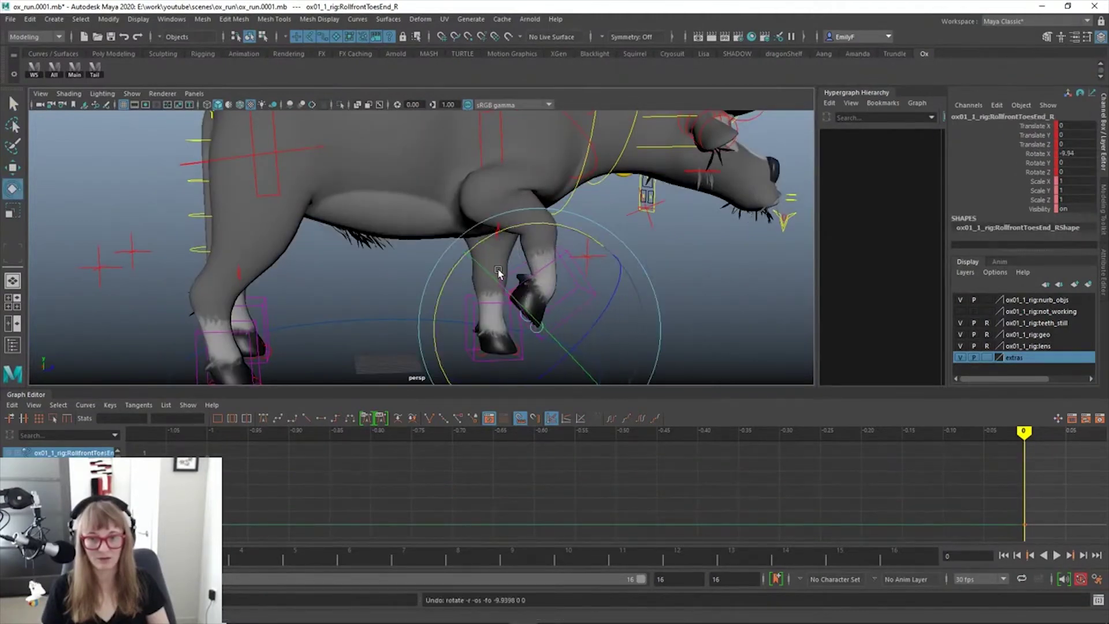
# Try rotating the right front hoof's RollfrontToes_R control about X and undo the rotation
pyautogui.keyDown('alt'); pyautogui.moveTo(537, 315); pyautogui.dragTo(603, 293); pyautogui.keyUp('alt')
pyautogui.press('q')
pyautogui.click(585, 301)
pyautogui.press('e')
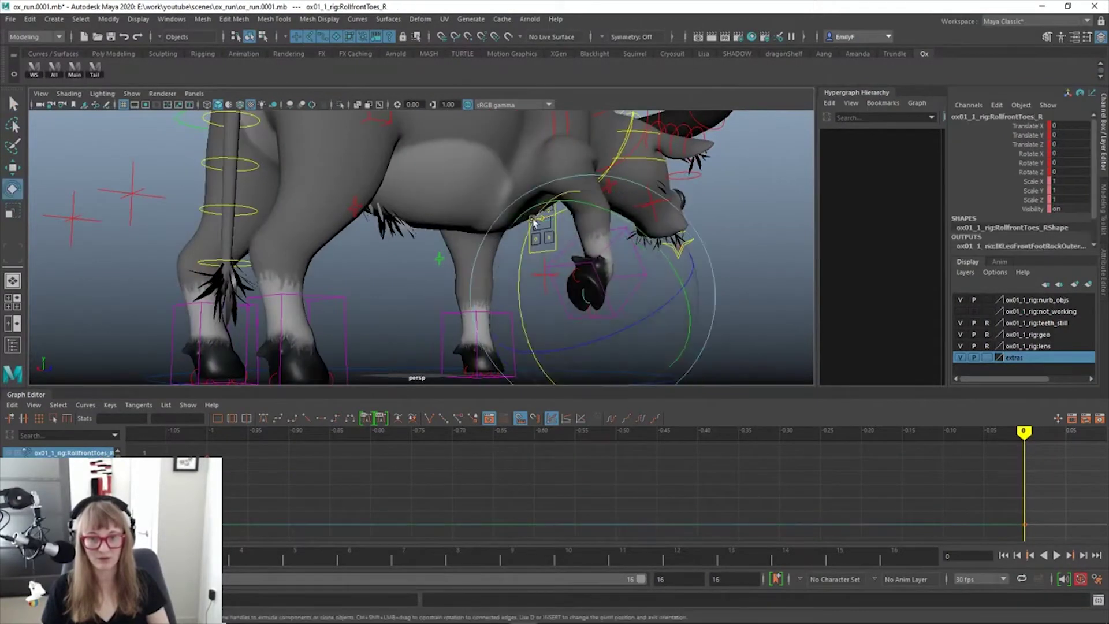
pyautogui.moveTo(532, 234); pyautogui.dragTo(507, 253)
pyautogui.hotkey('ctrl', 'z')
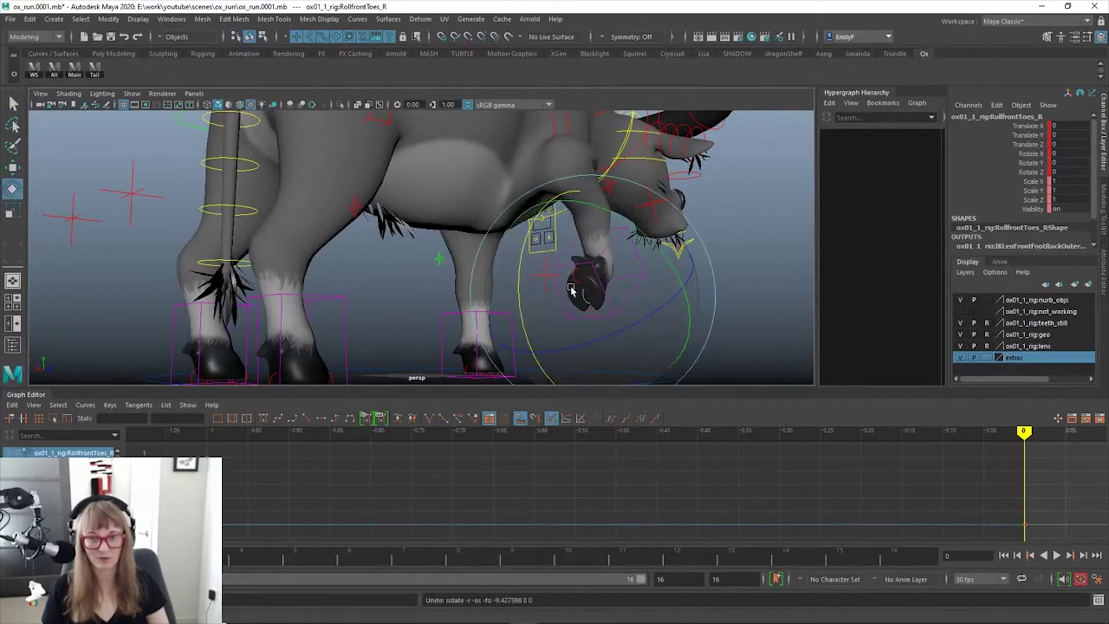
# Rotate the right front hoof's RollfrontHeel_R control to about -26.6° in X
pyautogui.press('q')
pyautogui.click(531, 223)
pyautogui.press('e')
pyautogui.moveTo(525, 215); pyautogui.dragTo(496, 242)
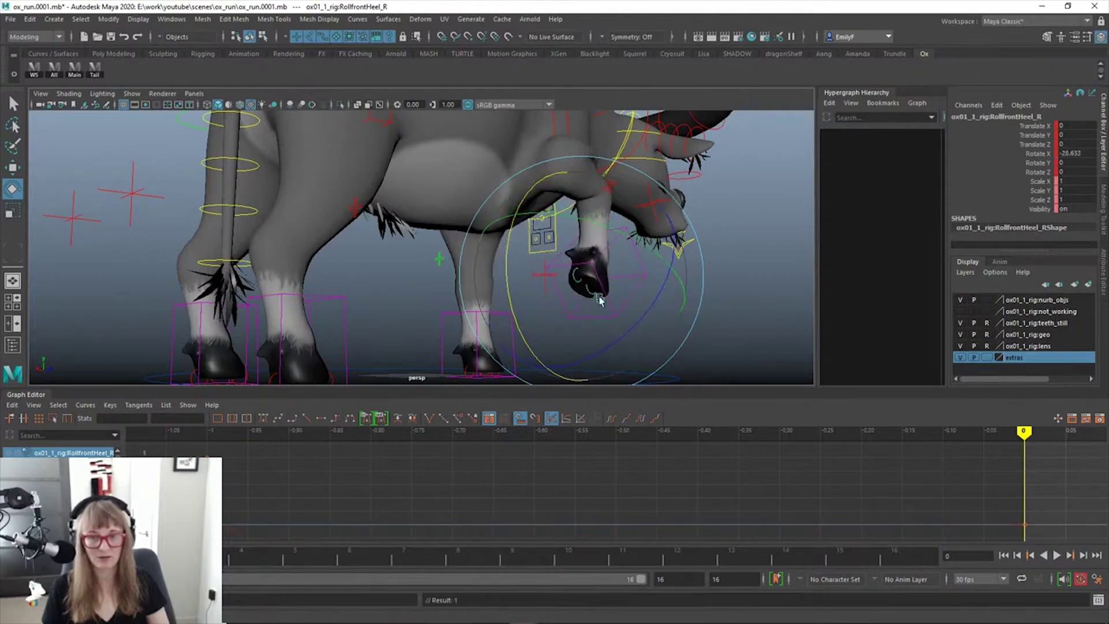
pyautogui.keyDown('alt'); pyautogui.moveTo(599, 299); pyautogui.dragTo(542, 308); pyautogui.keyUp('alt')
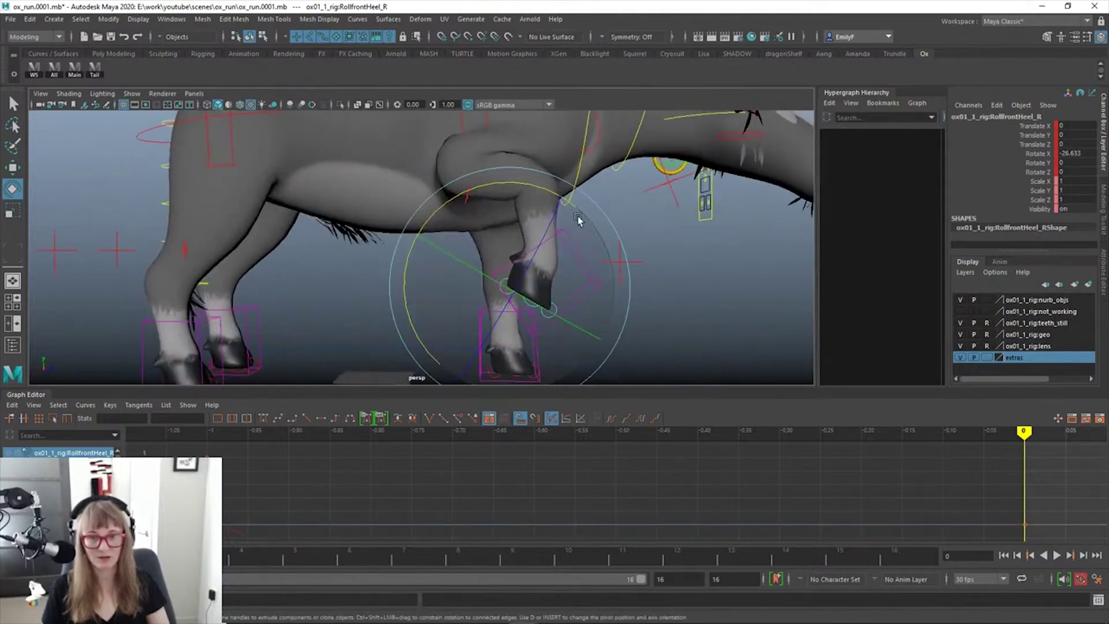
# Try rotating the right front leg's IK control to about 89.8° in X, and undo it together with the heel roll
pyautogui.moveTo(567, 197); pyautogui.dragTo(605, 196)
pyautogui.press('q')
pyautogui.click(565, 241)
pyautogui.press('e')
pyautogui.hotkey('ctrl', 'z')
pyautogui.hotkey('ctrl', 'z')
pyautogui.hotkey('ctrl', 'z')
pyautogui.hotkey('ctrl', 'z')
pyautogui.hotkey('ctrl', 'z')
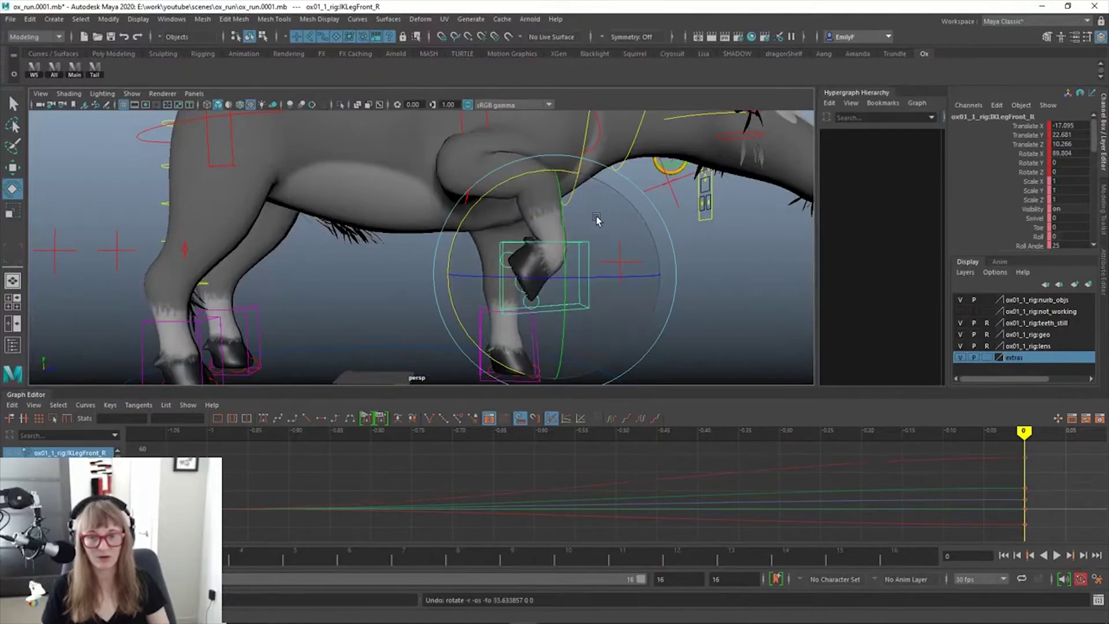
pyautogui.press('q')
pyautogui.keyDown('alt'); pyautogui.moveTo(642, 242); pyautogui.dragTo(583, 249); pyautogui.keyUp('alt')
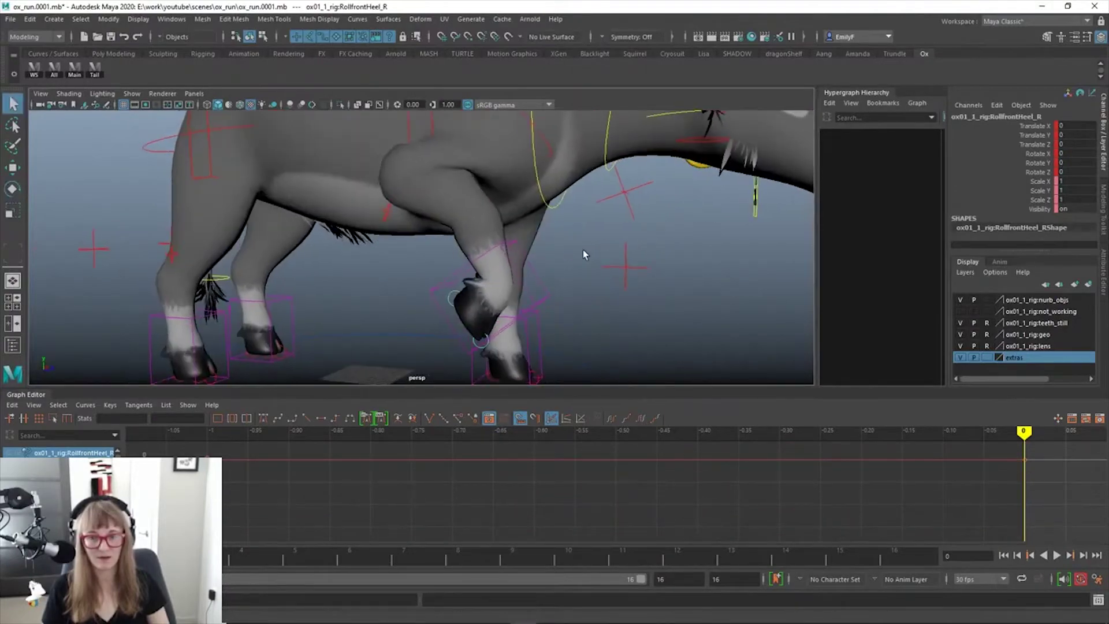
# Move the right front leg's IK control back to about -21.4 in Z and adjust its sideways position
pyautogui.press('w')
pyautogui.press('q')
pyautogui.click(518, 273)
pyautogui.press('w')
pyautogui.keyDown('alt'); pyautogui.moveTo(515, 273); pyautogui.dragTo(564, 257); pyautogui.keyUp('alt')
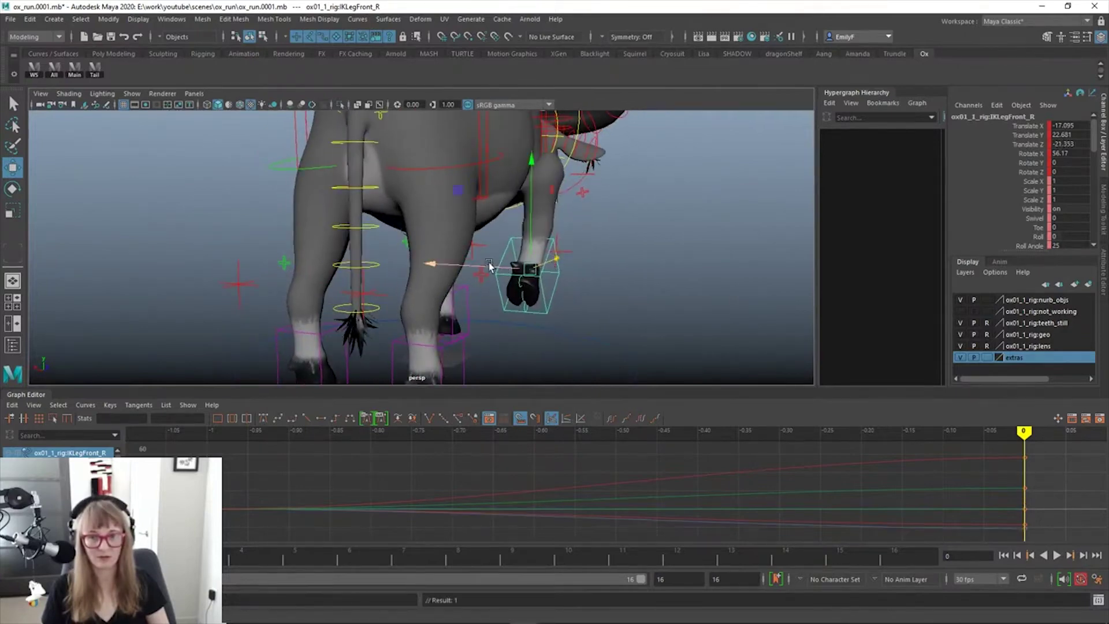
pyautogui.moveTo(433, 267); pyautogui.dragTo(442, 265)
# Rotate the right shoulder's FKfrontRump_R control to about 15.5° in Z
pyautogui.moveTo(442, 266); pyautogui.dragTo(488, 188)
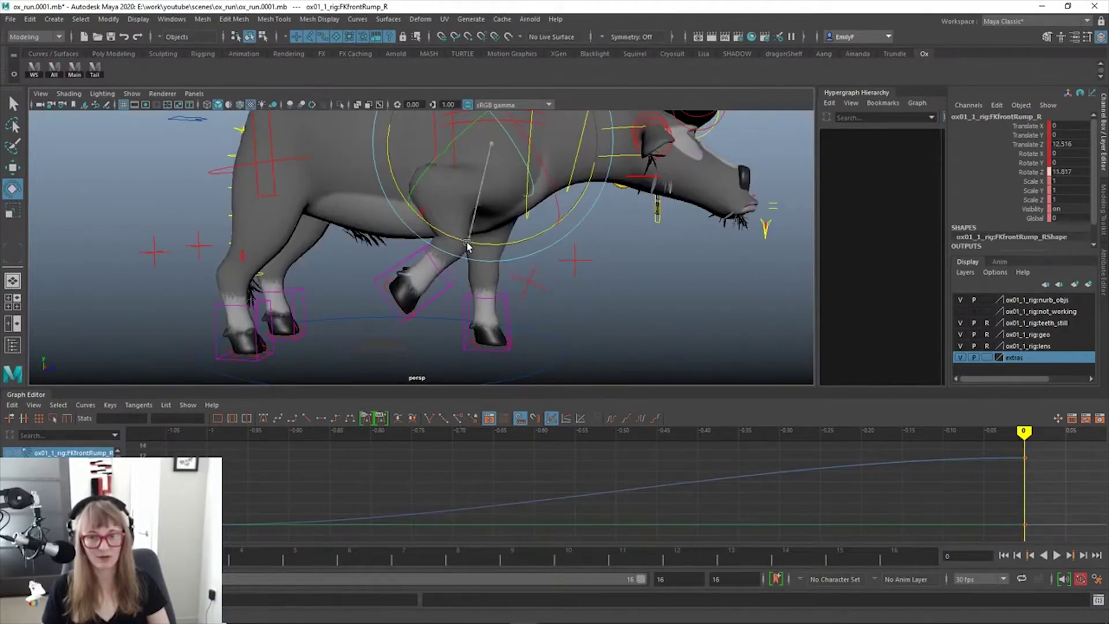
pyautogui.press('q')
pyautogui.keyDown('alt'); pyautogui.moveTo(486, 166); pyautogui.dragTo(470, 231, button='middle'); pyautogui.keyUp('alt')
# Try moving and rotating the right FKfrontScapular_R control, undoing both changes
pyautogui.click(459, 209)
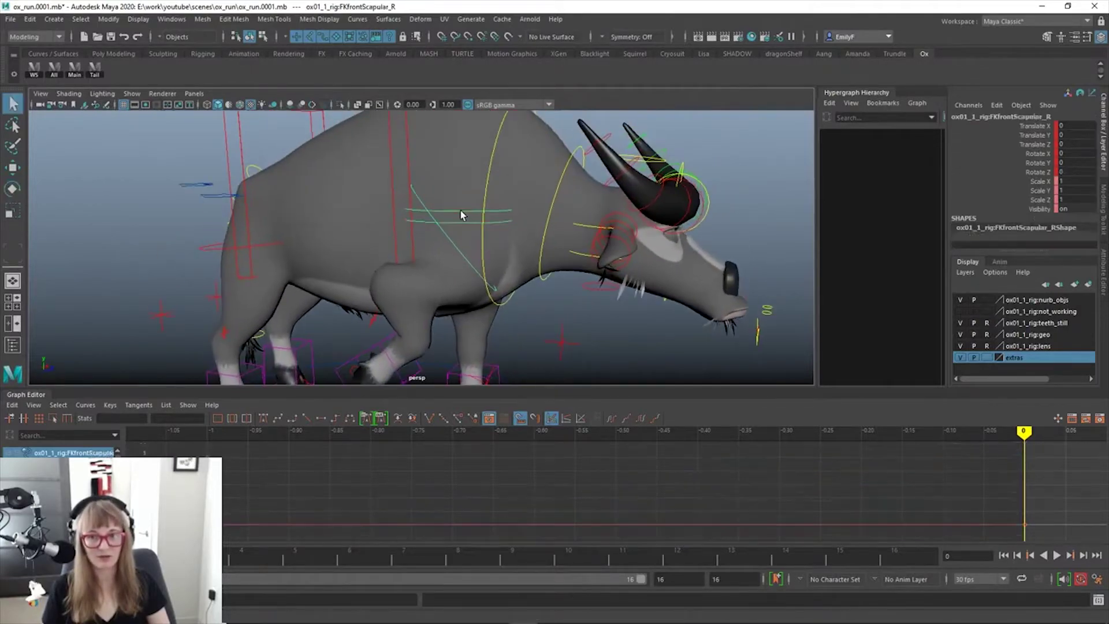
pyautogui.press('w')
pyautogui.moveTo(486, 157)
pyautogui.mouseDown()
pyautogui.moveTo(483, 147)
pyautogui.moveTo(478, 154)
pyautogui.mouseUp()
pyautogui.hotkey('ctrl', 'z')
pyautogui.moveTo(483, 227)
pyautogui.keyDown('alt'); pyautogui.mouseDown()
pyautogui.moveTo(465, 235)
pyautogui.moveTo(485, 228)
pyautogui.moveTo(477, 241)
pyautogui.mouseUp(); pyautogui.keyUp('alt')
pyautogui.press('e')
pyautogui.moveTo(484, 287); pyautogui.dragTo(492, 264)
pyautogui.press('q')
pyautogui.hotkey('ctrl', 'z')
pyautogui.hotkey('ctrl', 'z')
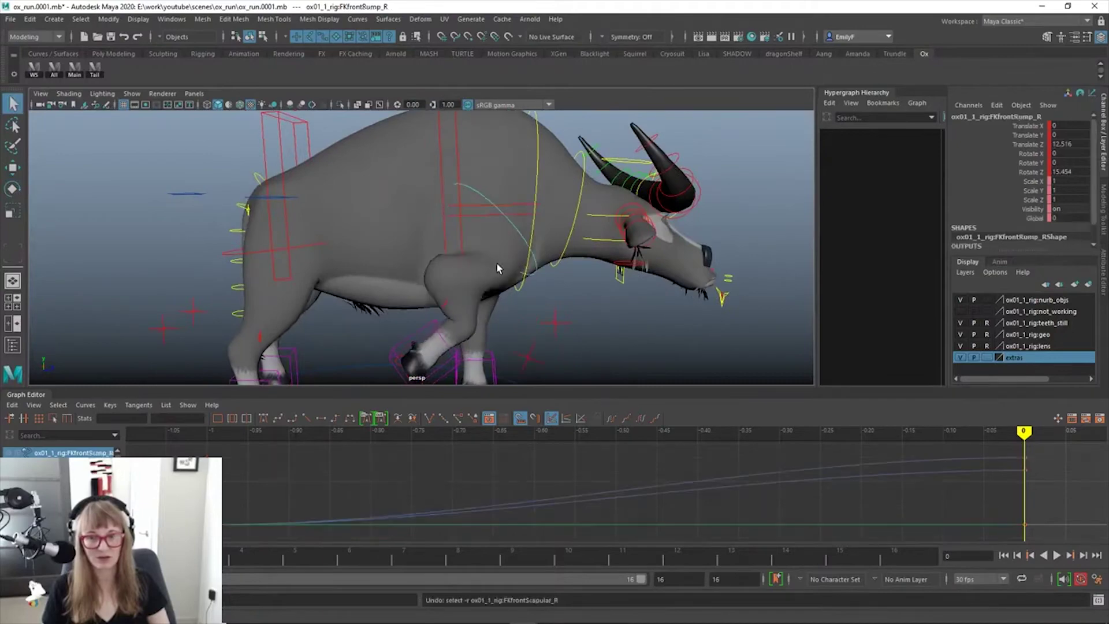
# Undo the FKfrontRump_R control's rotation and the preceding adjustments to the right front leg
pyautogui.hotkey('ctrl', 'z')
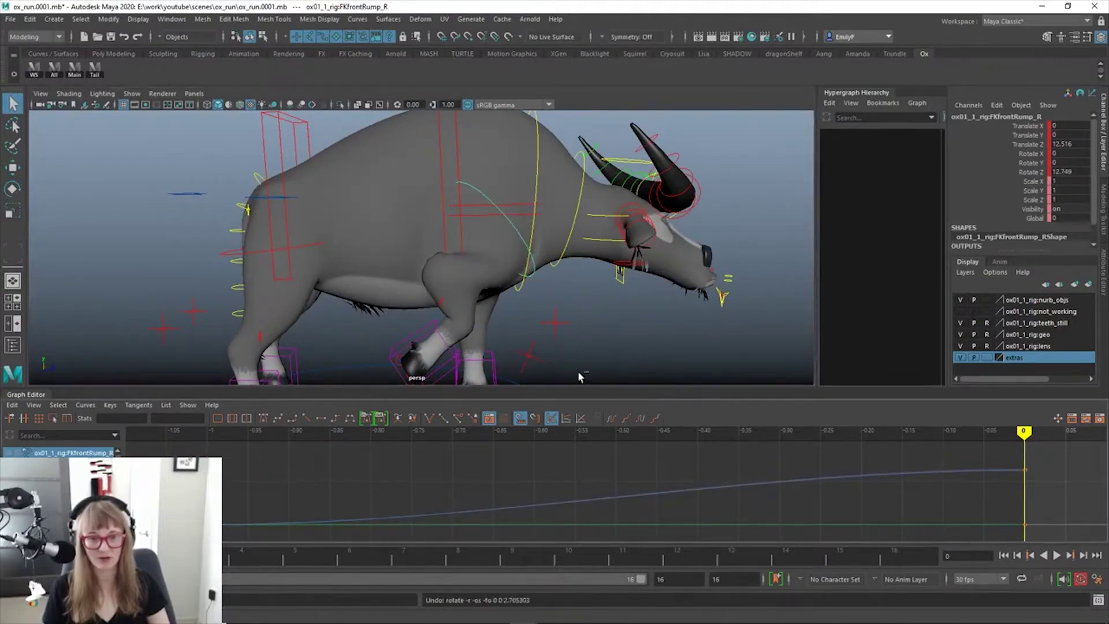
pyautogui.keyDown('alt'); pyautogui.moveTo(578, 373); pyautogui.dragTo(546, 297); pyautogui.keyUp('alt')
pyautogui.hotkey('ctrl', 'z')
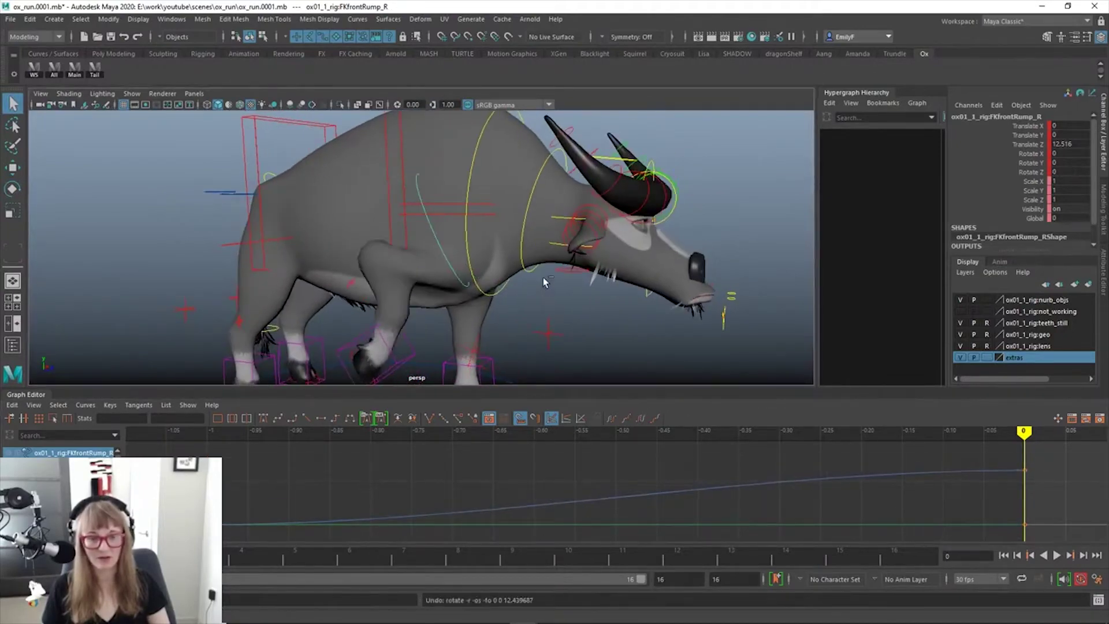
pyautogui.hotkey('ctrl', 'z')
pyautogui.keyDown('alt'); pyautogui.moveTo(549, 280); pyautogui.dragTo(496, 264, button='right'); pyautogui.keyUp('alt')
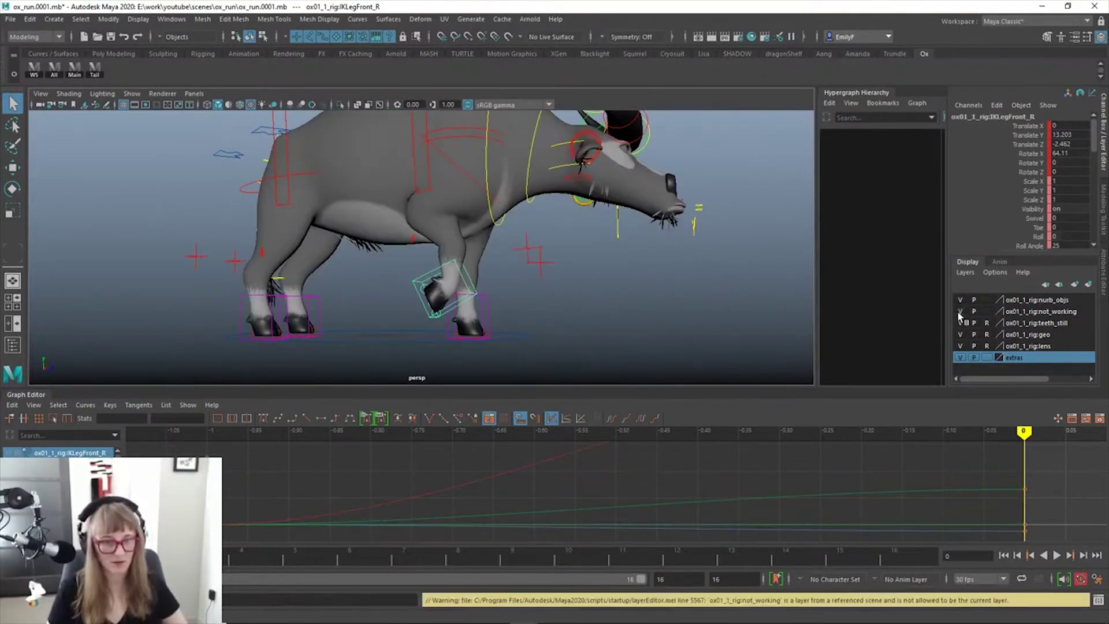
# Hide the ox01_1_rig:not_working display layer and select the objects it contains
pyautogui.click(960, 312)
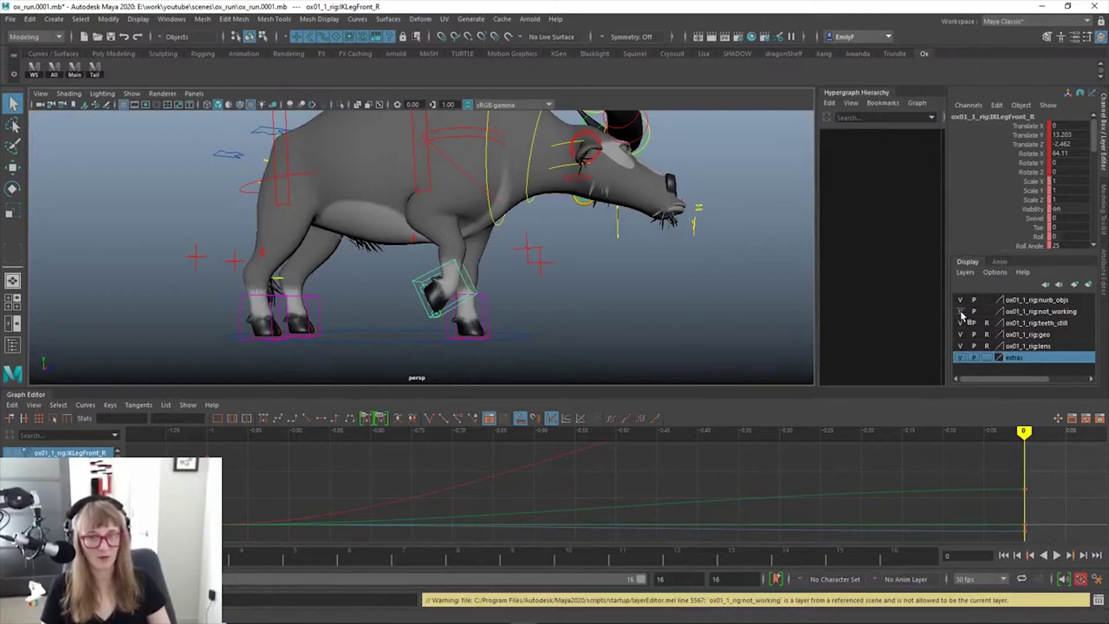
pyautogui.keyDown('alt'); pyautogui.moveTo(558, 276); pyautogui.dragTo(517, 289); pyautogui.keyUp('alt')
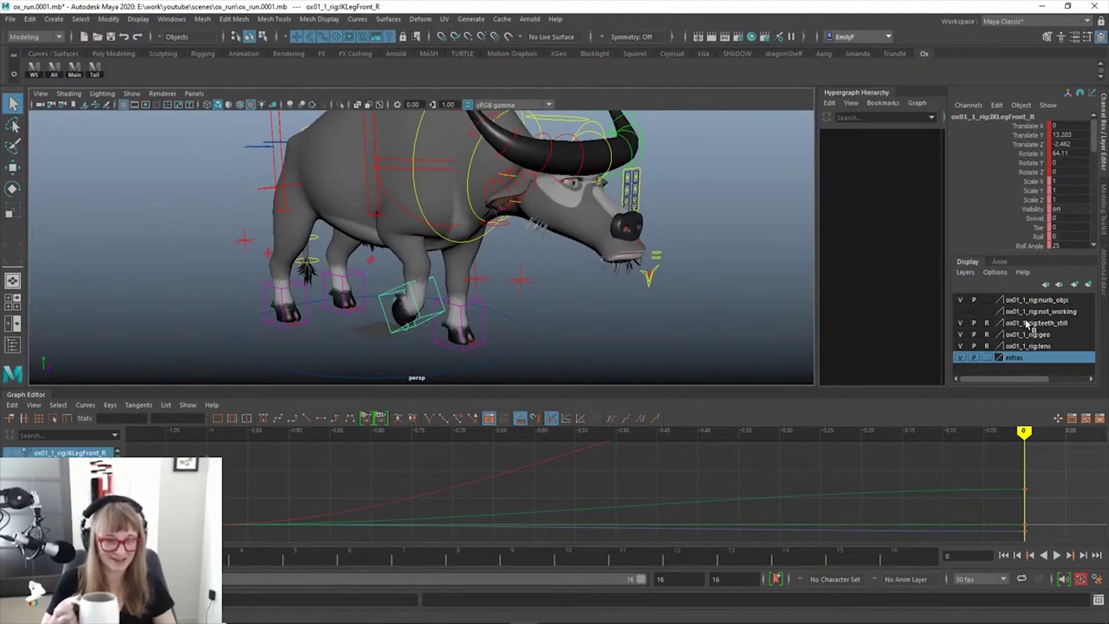
pyautogui.rightClick(1059, 312)
pyautogui.click(1040, 353)
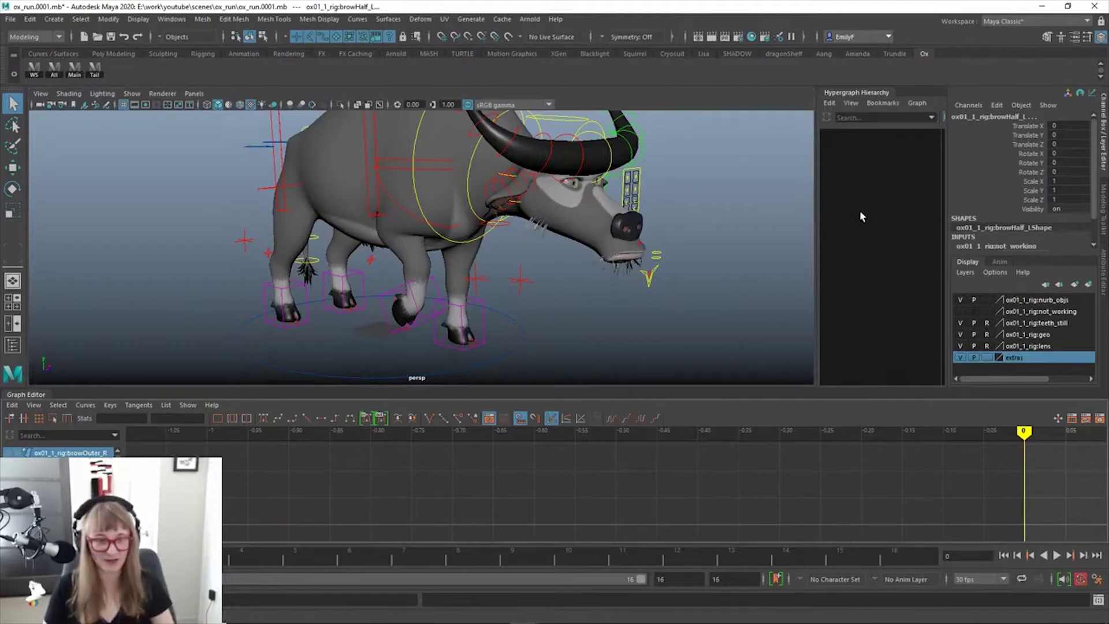
pyautogui.keyDown('alt'); pyautogui.moveTo(604, 283); pyautogui.dragTo(632, 287); pyautogui.keyUp('alt')
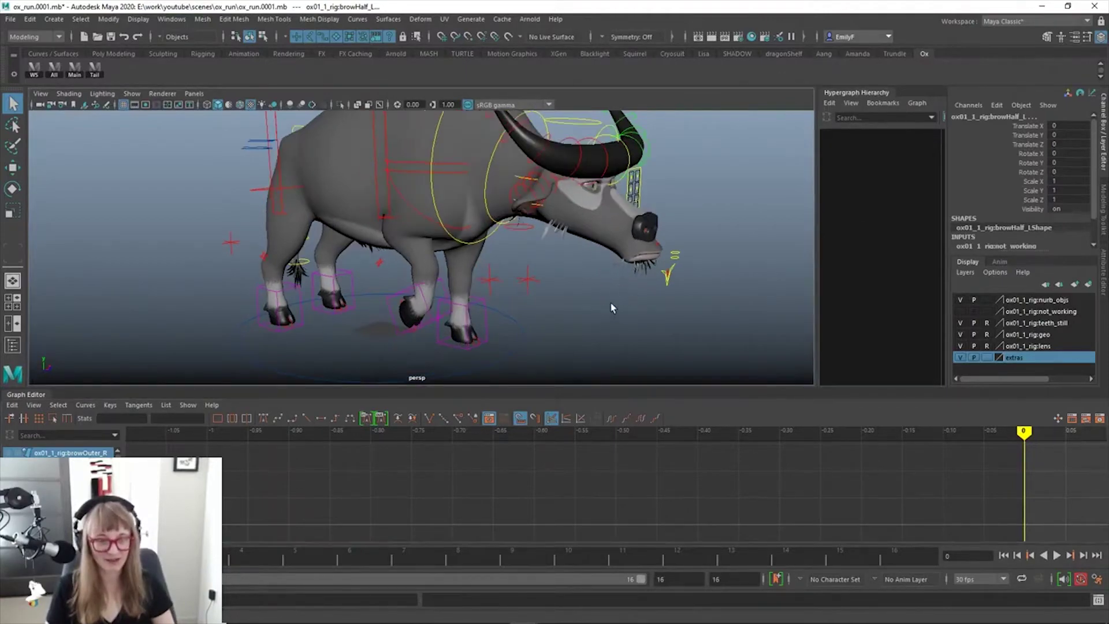
# Select the right FKfrontRump_R control, try rotating it, and undo the rotation
pyautogui.keyDown('alt'); pyautogui.moveTo(610, 301); pyautogui.dragTo(817, 300, button='right'); pyautogui.keyUp('alt')
pyautogui.keyDown('alt'); pyautogui.moveTo(656, 317); pyautogui.dragTo(566, 282); pyautogui.keyUp('alt')
pyautogui.keyDown('alt'); pyautogui.moveTo(747, 241); pyautogui.dragTo(502, 216); pyautogui.keyUp('alt')
pyautogui.click(532, 256)
pyautogui.click(502, 225)
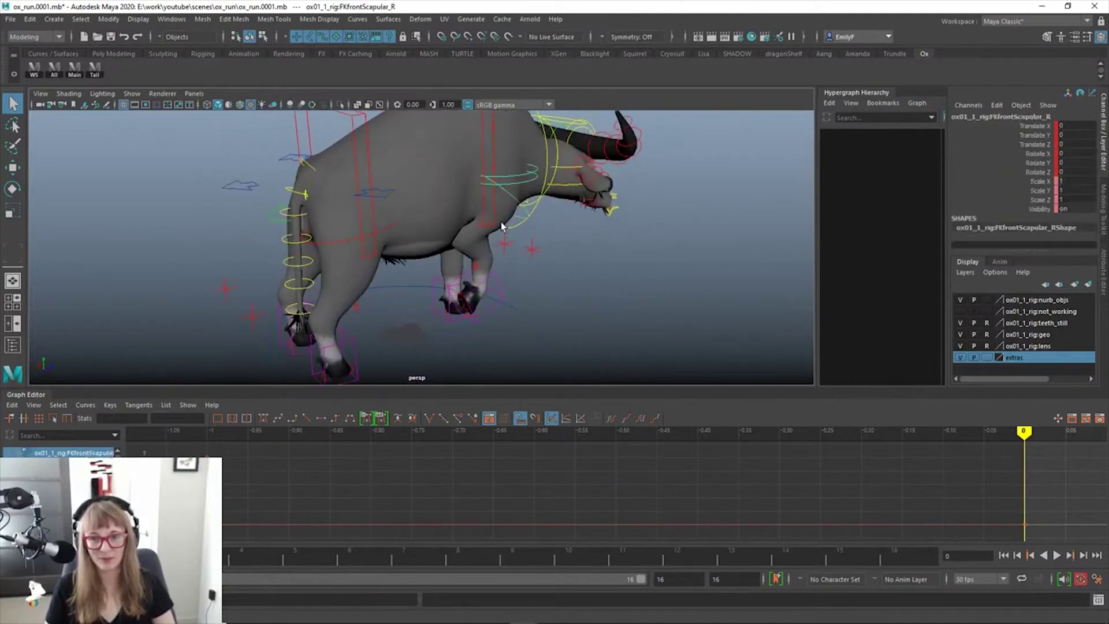
pyautogui.click(518, 190)
pyautogui.click(518, 198)
pyautogui.press('e')
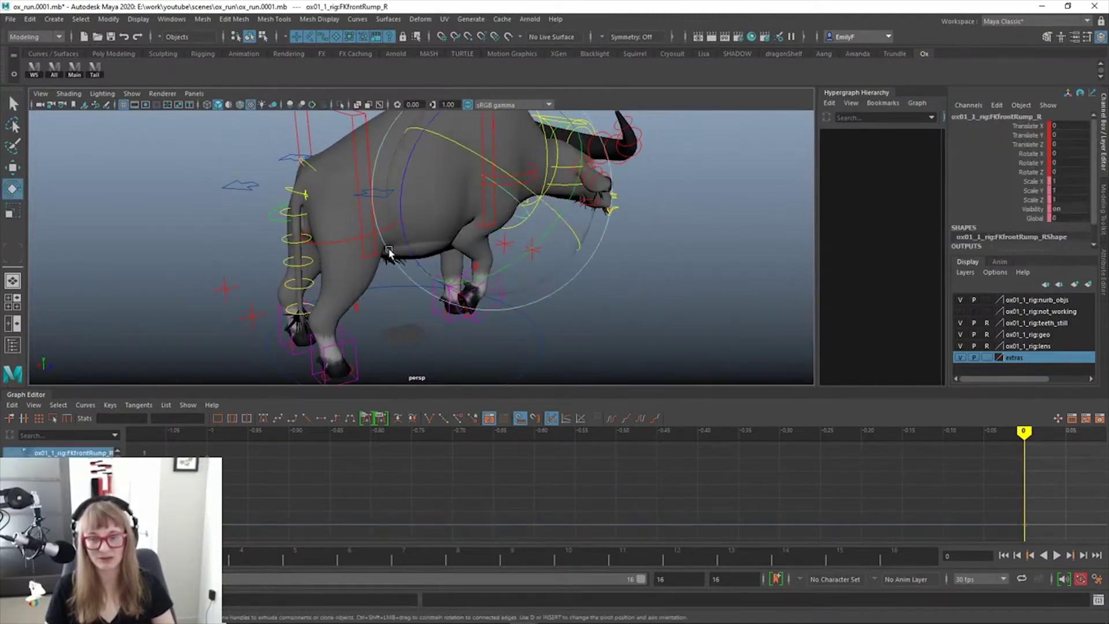
pyautogui.keyDown('alt'); pyautogui.moveTo(386, 249); pyautogui.dragTo(337, 230); pyautogui.keyUp('alt')
pyautogui.hotkey('ctrl', 'z')
# Try rotating the FKfrontRump_R control once more with the ox seen from the side, and undo it
pyautogui.keyDown('alt'); pyautogui.moveTo(411, 267); pyautogui.dragTo(474, 266); pyautogui.keyUp('alt')
pyautogui.keyDown('alt'); pyautogui.moveTo(410, 253); pyautogui.dragTo(470, 285, button='right'); pyautogui.keyUp('alt')
pyautogui.keyDown('alt'); pyautogui.moveTo(471, 286); pyautogui.dragTo(395, 210); pyautogui.keyUp('alt')
pyautogui.hotkey('ctrl', 'z')
pyautogui.press('q')
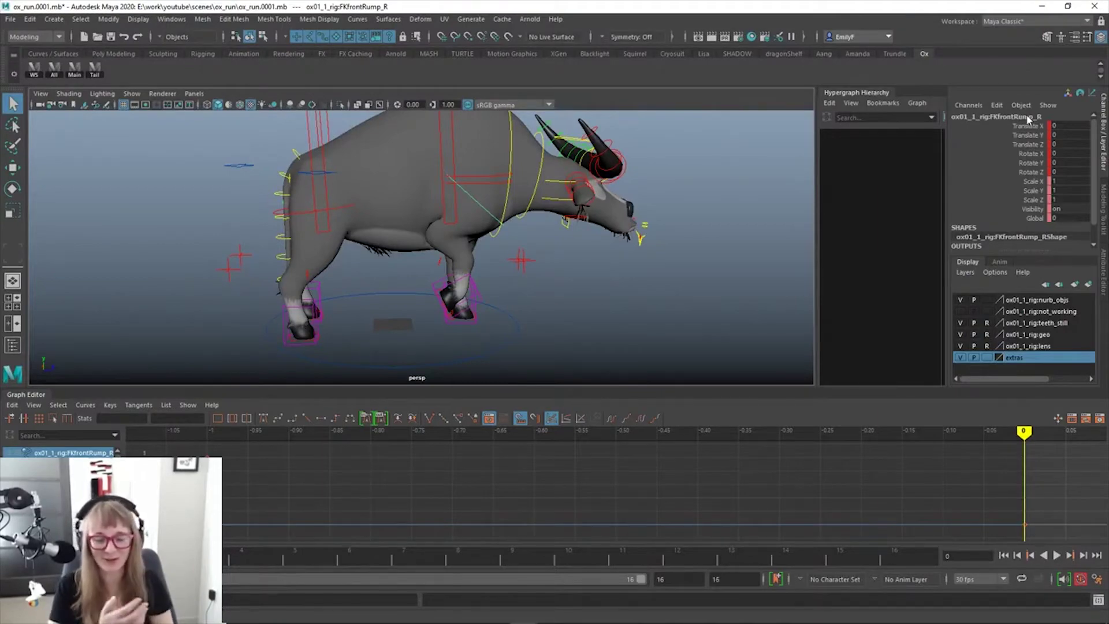
# Try moving the right FKfrontScapular_R control and undo the move
pyautogui.click(485, 180)
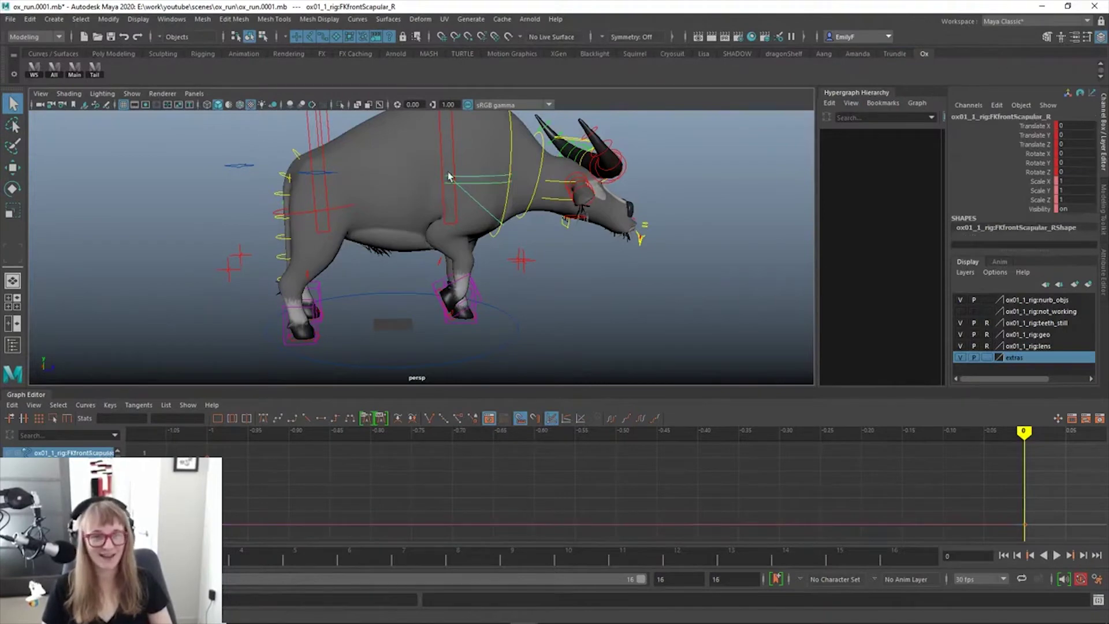
pyautogui.press('w')
pyautogui.moveTo(465, 157); pyautogui.dragTo(410, 160)
pyautogui.hotkey('ctrl', 'z')
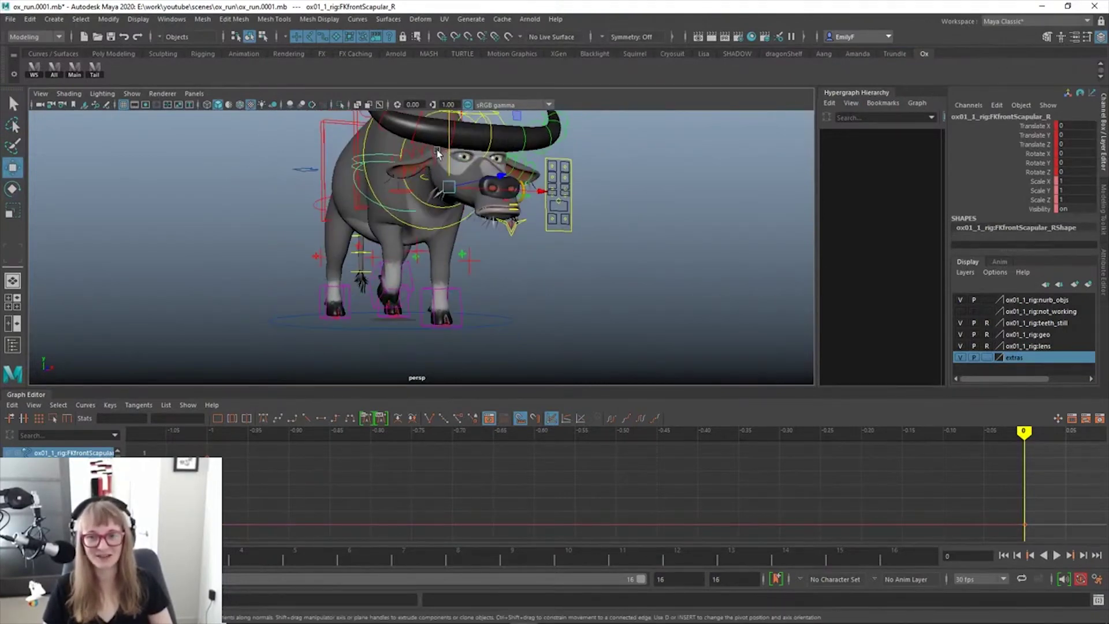
pyautogui.press('q')
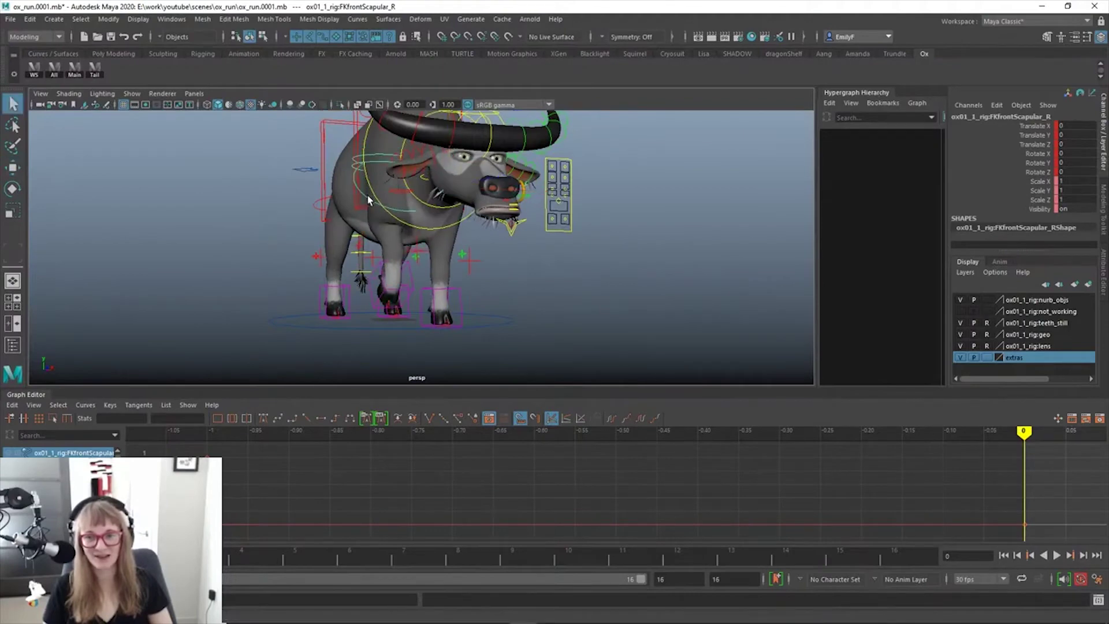
# Rotate the right FKfrontRump_R control to about 18.8 degrees in Z to bring the shoulder forward
pyautogui.click(368, 197)
pyautogui.press('e')
pyautogui.keyDown('alt'); pyautogui.moveTo(394, 234); pyautogui.dragTo(544, 259); pyautogui.keyUp('alt')
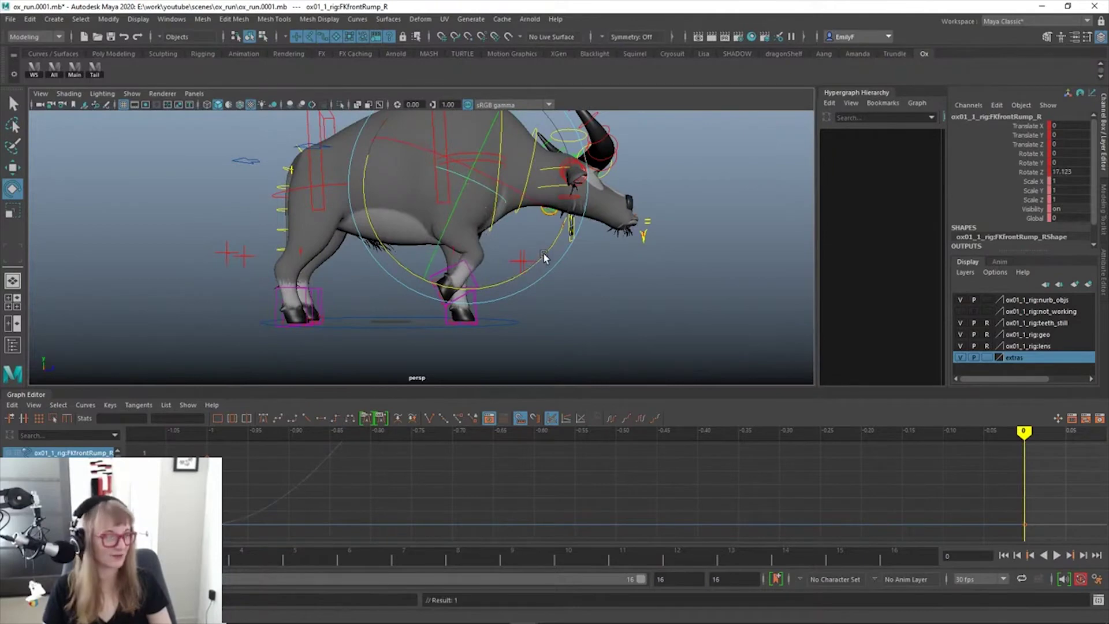
pyautogui.hotkey('ctrl', 'z')
pyautogui.moveTo(501, 303); pyautogui.dragTo(525, 286)
pyautogui.press('q')
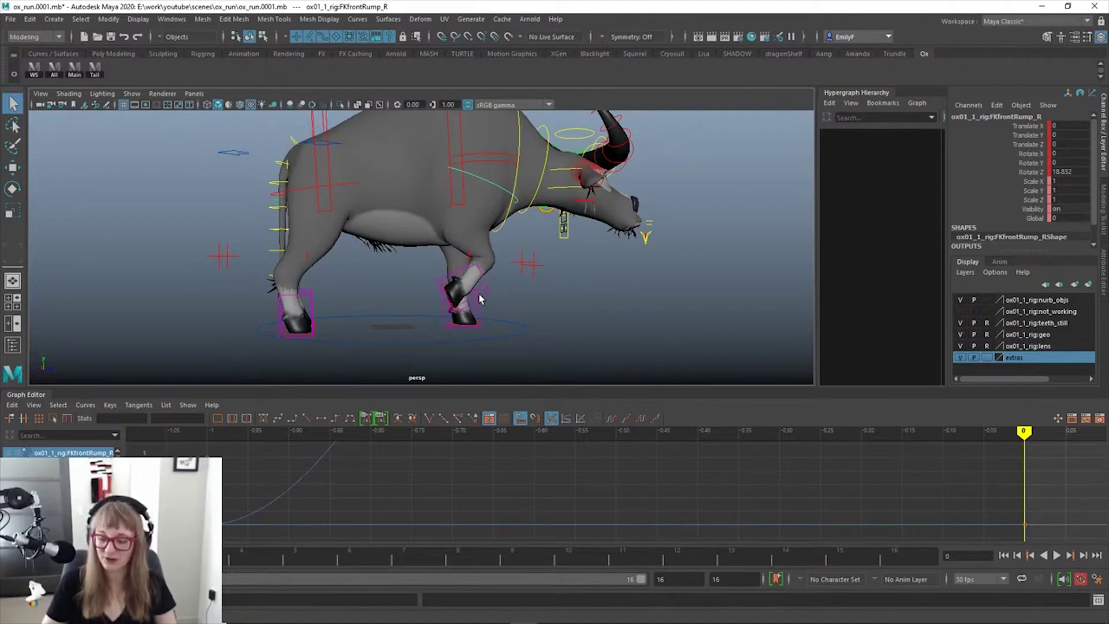
pyautogui.moveTo(482, 285)
pyautogui.keyDown('alt'); pyautogui.mouseDown()
pyautogui.moveTo(426, 244)
pyautogui.moveTo(494, 286)
pyautogui.mouseUp(); pyautogui.keyUp('alt')
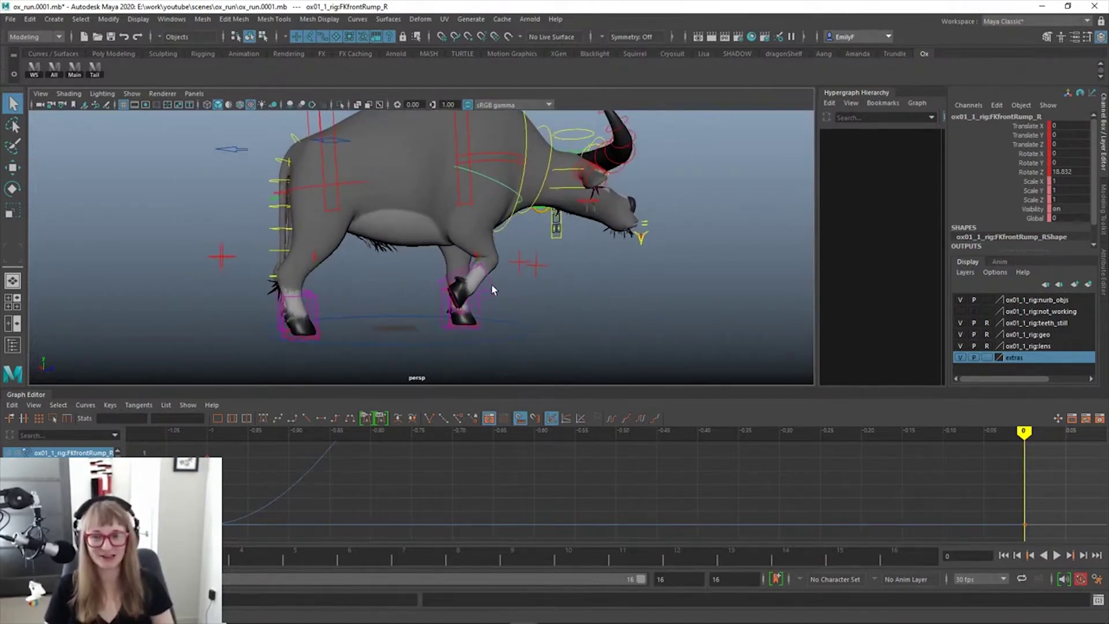
# Select the IKLegFront_R control and switch to the orthographic side view framed on the ox
pyautogui.click(494, 290)
pyautogui.press('space')
pyautogui.moveTo(497, 211); pyautogui.dragTo(572, 210)
pyautogui.press('f')
pyautogui.keyDown('alt'); pyautogui.moveTo(632, 262); pyautogui.dragTo(537, 246, button='right'); pyautogui.keyUp('alt')
pyautogui.press('space')
pyautogui.moveTo(483, 203); pyautogui.dragTo(444, 191)
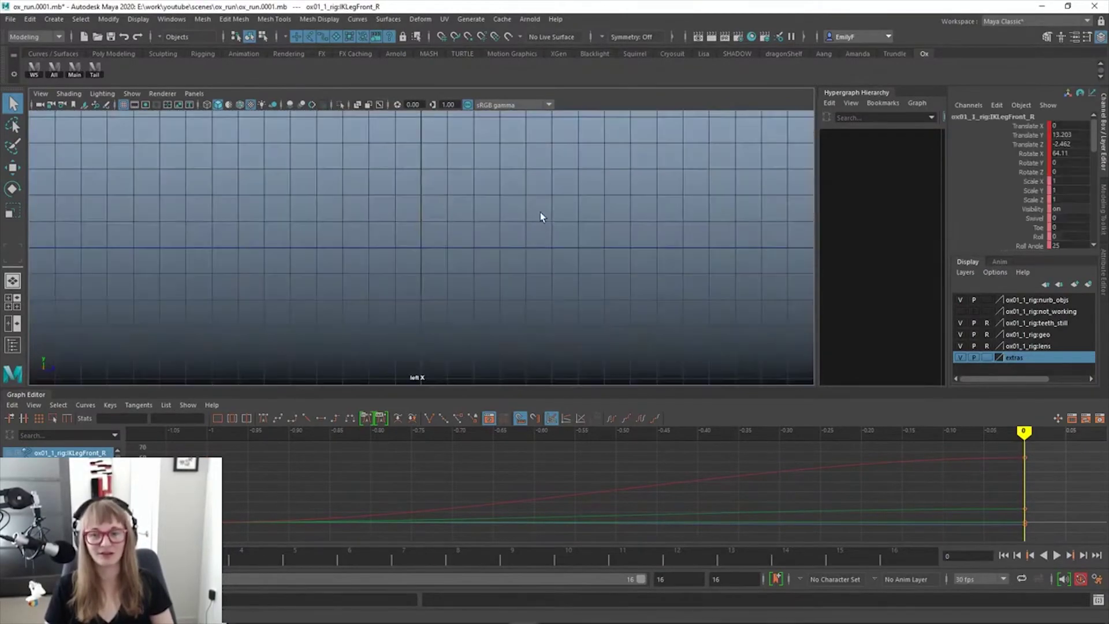
pyautogui.keyDown('alt'); pyautogui.moveTo(540, 213); pyautogui.dragTo(292, 151, button='right'); pyautogui.keyUp('alt')
pyautogui.keyDown('alt'); pyautogui.moveTo(491, 194); pyautogui.dragTo(295, 148, button='right'); pyautogui.keyUp('alt')
pyautogui.keyDown('alt'); pyautogui.moveTo(543, 124); pyautogui.dragTo(520, 240, button='middle'); pyautogui.keyUp('alt')
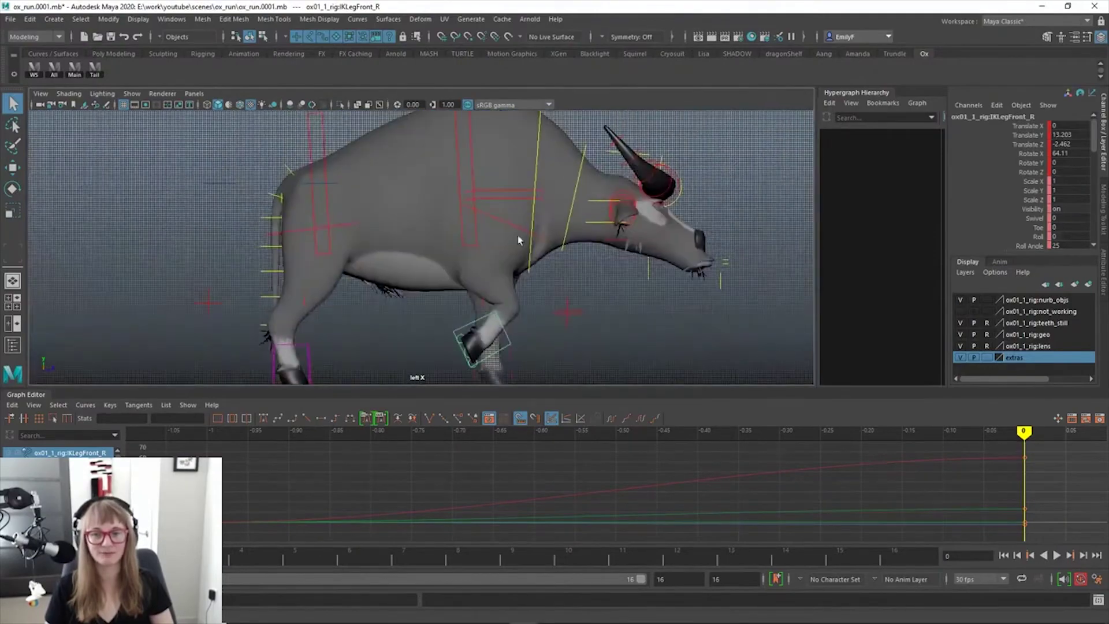
pyautogui.keyDown('alt'); pyautogui.moveTo(537, 225); pyautogui.dragTo(492, 207, button='right'); pyautogui.keyUp('alt')
pyautogui.keyDown('alt'); pyautogui.moveTo(492, 207); pyautogui.dragTo(505, 193, button='middle'); pyautogui.keyUp('alt')
pyautogui.keyDown('alt'); pyautogui.moveTo(506, 192); pyautogui.dragTo(567, 214, button='right'); pyautogui.keyUp('alt')
# Move the IKLegFront_R control up and back to about 15.4 in Translate Y and -4.0 in Translate Z
pyautogui.press('w')
pyautogui.moveTo(570, 252)
pyautogui.mouseDown()
pyautogui.moveTo(544, 257)
pyautogui.moveTo(572, 254)
pyautogui.mouseUp()
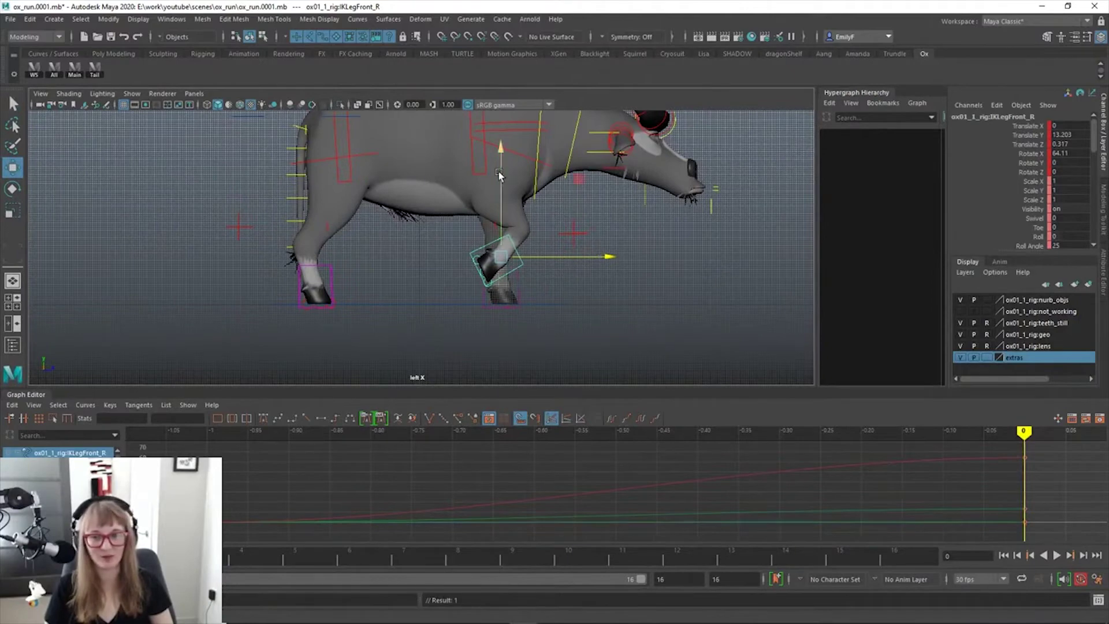
pyautogui.moveTo(500, 179)
pyautogui.mouseDown()
pyautogui.moveTo(500, 160)
pyautogui.moveTo(500, 172)
pyautogui.mouseUp()
pyautogui.moveTo(601, 257); pyautogui.dragTo(593, 254)
pyautogui.press('q')
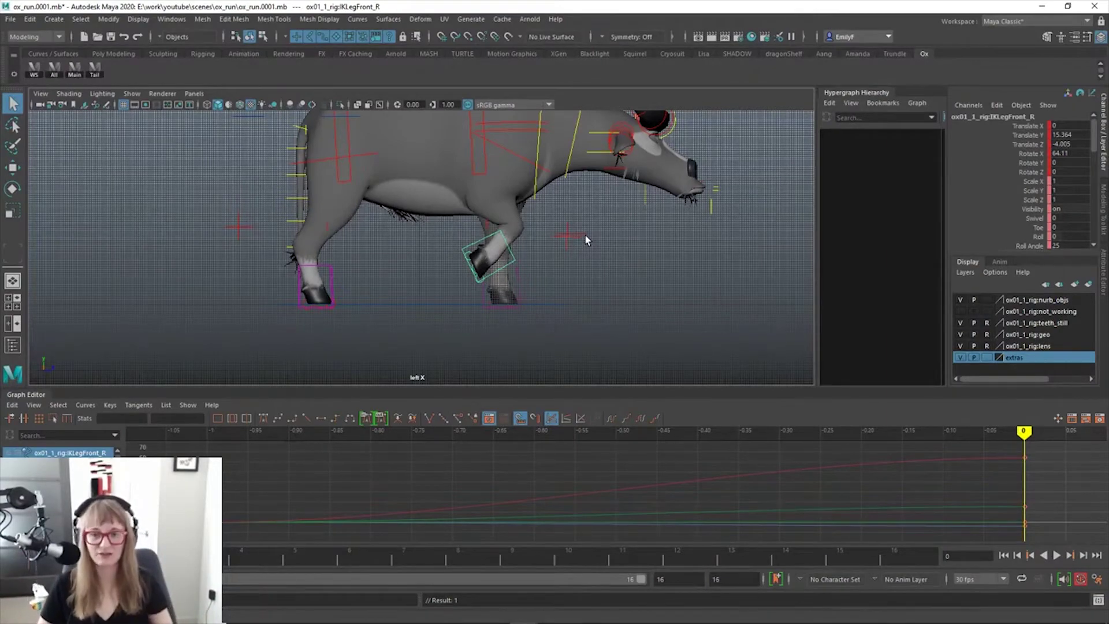
# Lift the raised front hoof further, to about 17.7 in Translate Y and -9.5 in Translate Z
pyautogui.scroll(2, 509, 254)
pyautogui.scroll(1, 501, 256)
pyautogui.press('w')
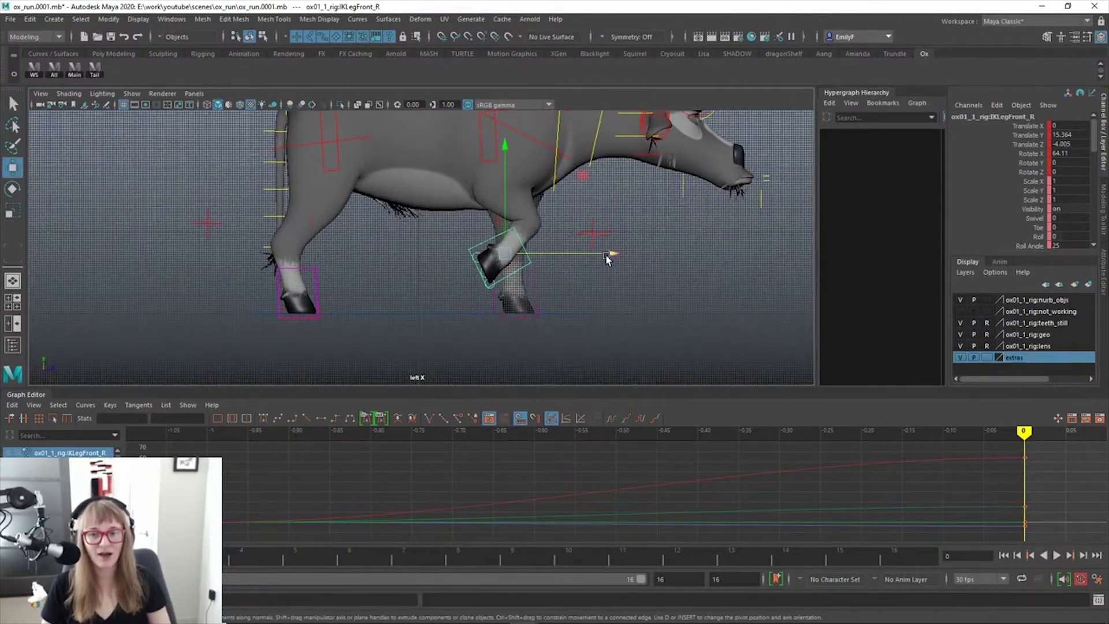
pyautogui.moveTo(605, 254); pyautogui.dragTo(593, 253)
pyautogui.moveTo(492, 152); pyautogui.dragTo(492, 146)
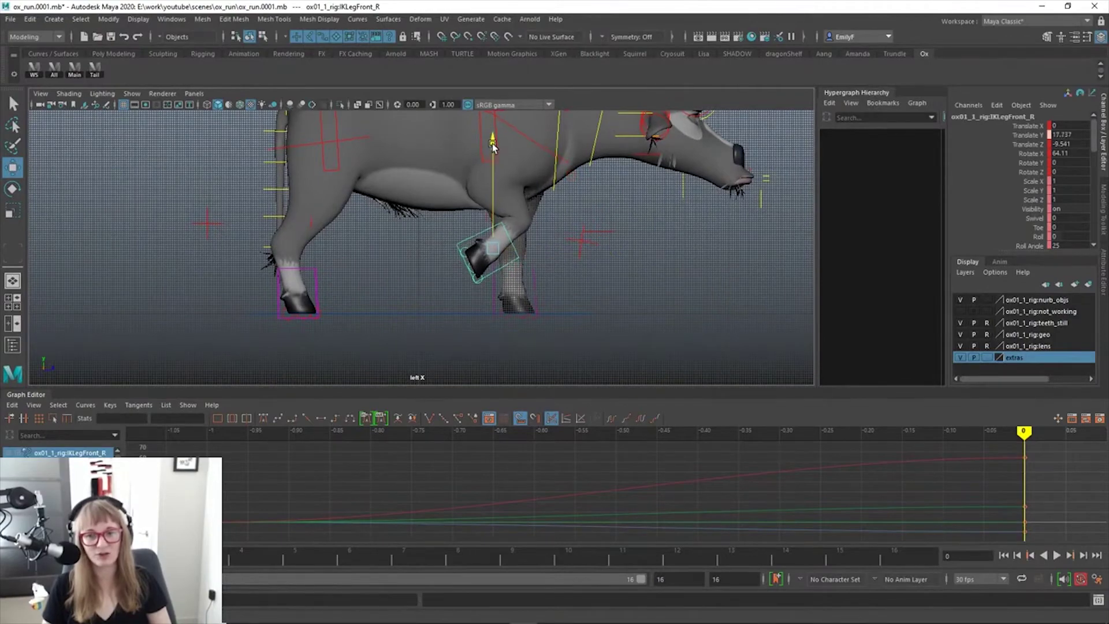
pyautogui.press('q')
pyautogui.scroll(3, 526, 204)
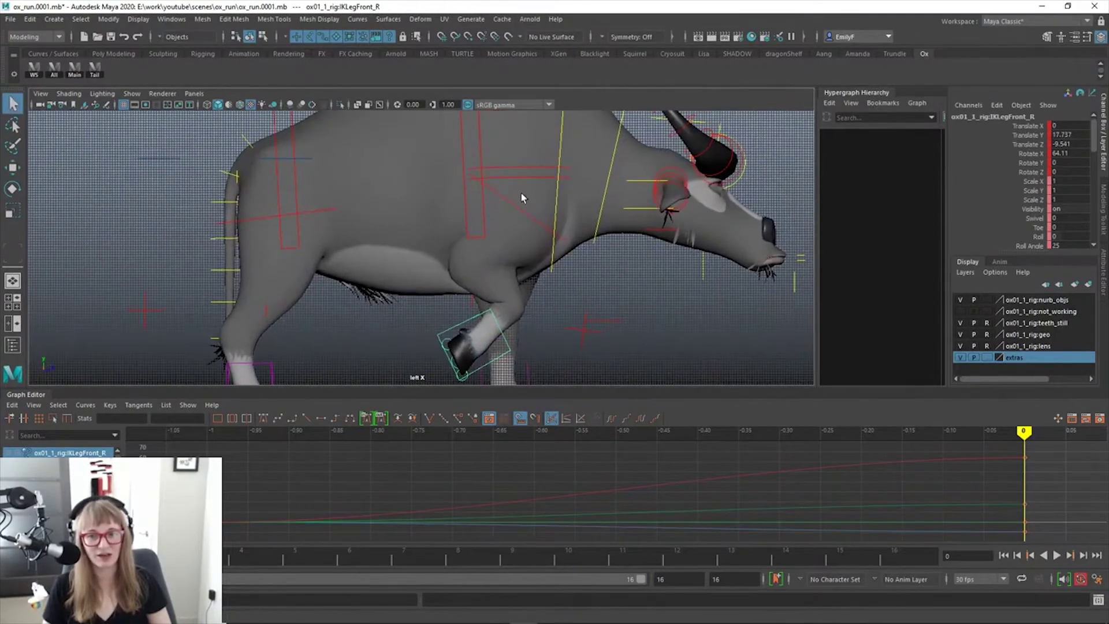
# Rotate the right FKfrontRump_R control slightly further to swing the upper front leg forward
pyautogui.click(521, 211)
pyautogui.press('e')
pyautogui.moveTo(554, 296); pyautogui.dragTo(569, 291)
pyautogui.press('q')
# Curl the right front hoof by rotating IKLegFront_R to about 79 degrees in X
pyautogui.click(508, 342)
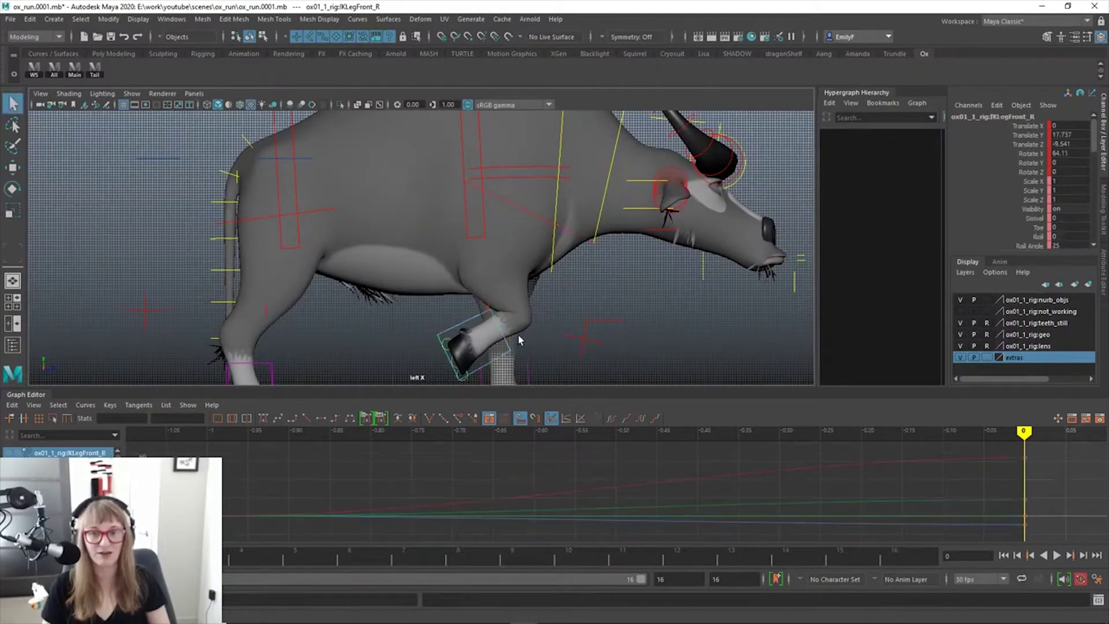
pyautogui.press('e')
pyautogui.moveTo(593, 238); pyautogui.dragTo(569, 299)
pyautogui.press('q')
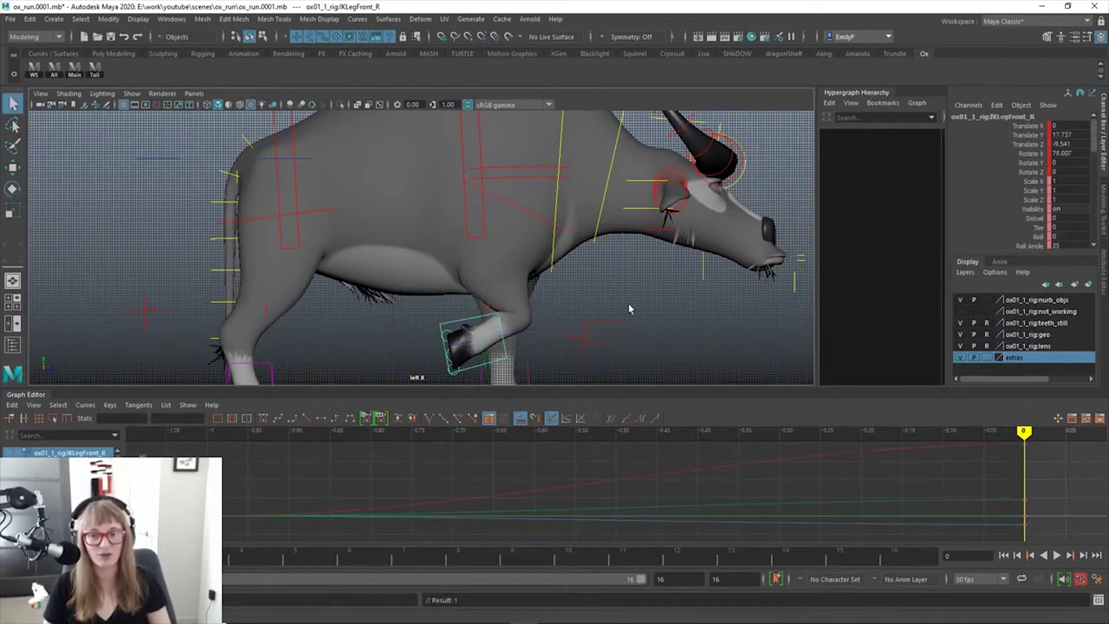
# Hide the grid in the side view
pyautogui.scroll(-2, 527, 249)
pyautogui.keyDown('alt'); pyautogui.moveTo(526, 249); pyautogui.dragTo(543, 238, button='middle'); pyautogui.keyUp('alt')
pyautogui.press('w')
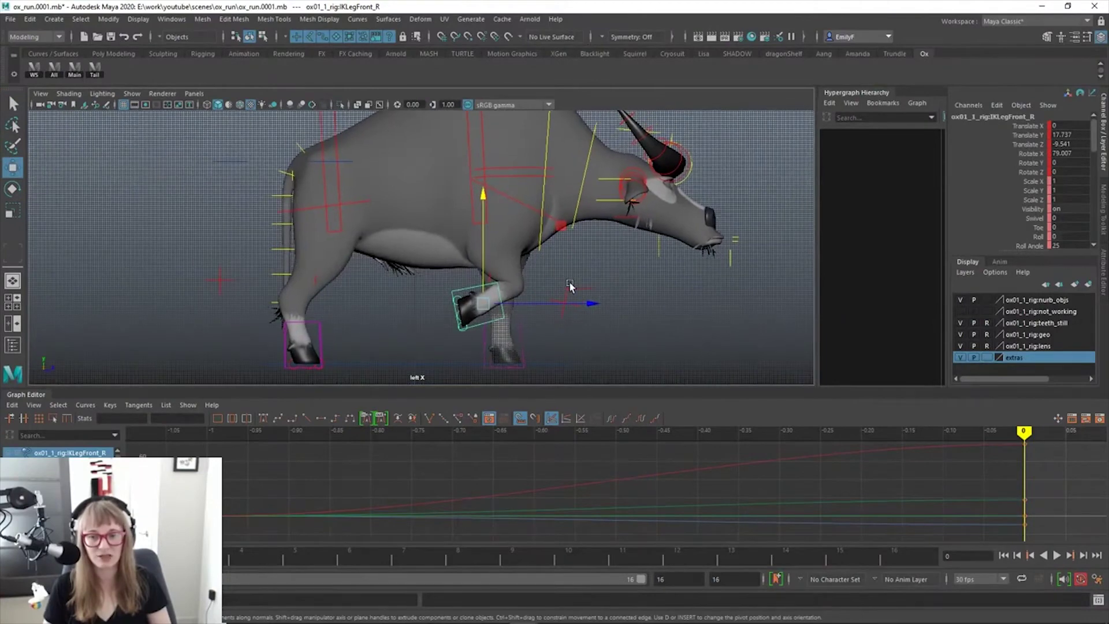
pyautogui.click(125, 109)
pyautogui.moveTo(524, 311)
pyautogui.keyDown('alt'); pyautogui.mouseDown(button='middle')
pyautogui.moveTo(528, 240)
pyautogui.moveTo(521, 324)
pyautogui.mouseUp(button='middle'); pyautogui.keyUp('alt')
pyautogui.scroll(1, 525, 255)
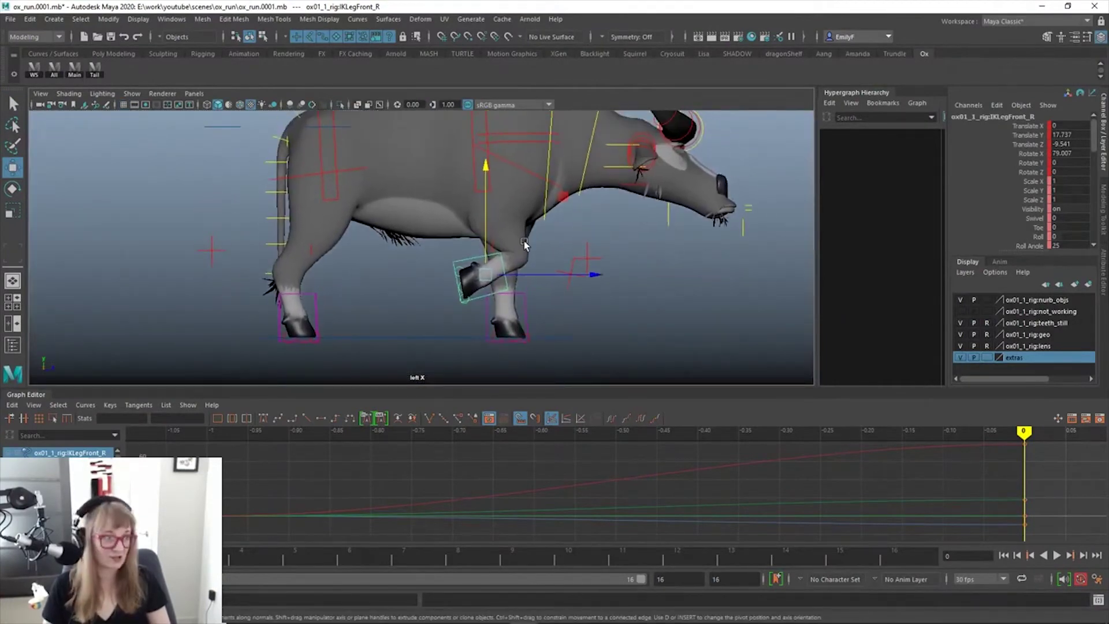
# Adjust IKLegFront_R to about 13.6 in Translate Y, -9.3 in Translate Z and 95.7 degrees in Rotate X
pyautogui.moveTo(485, 205); pyautogui.dragTo(485, 215)
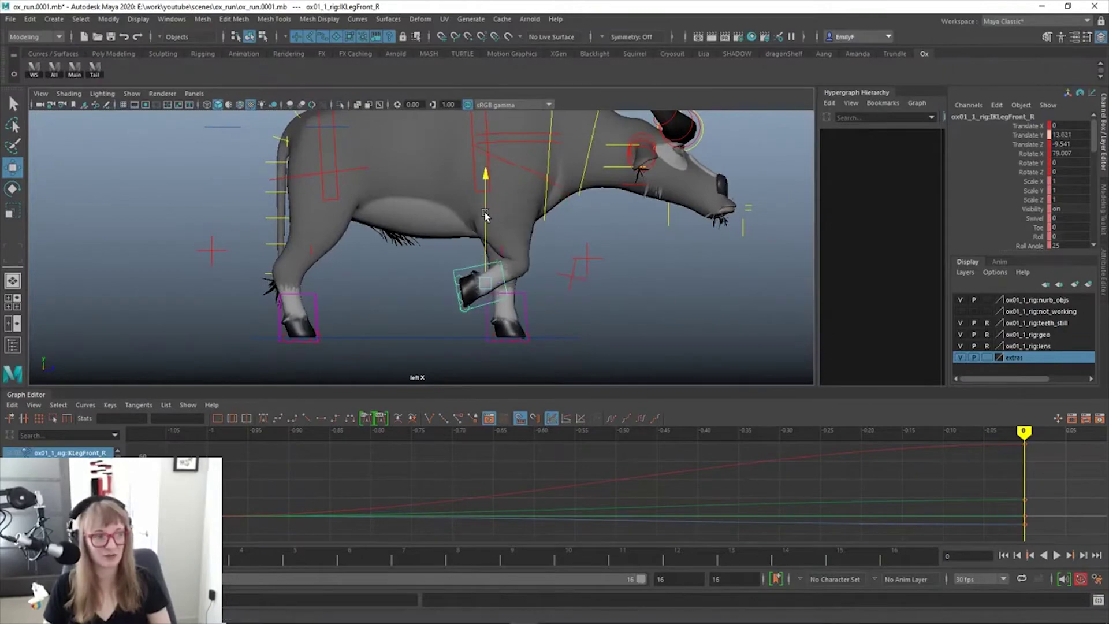
pyautogui.moveTo(586, 283); pyautogui.dragTo(575, 284)
pyautogui.press('e')
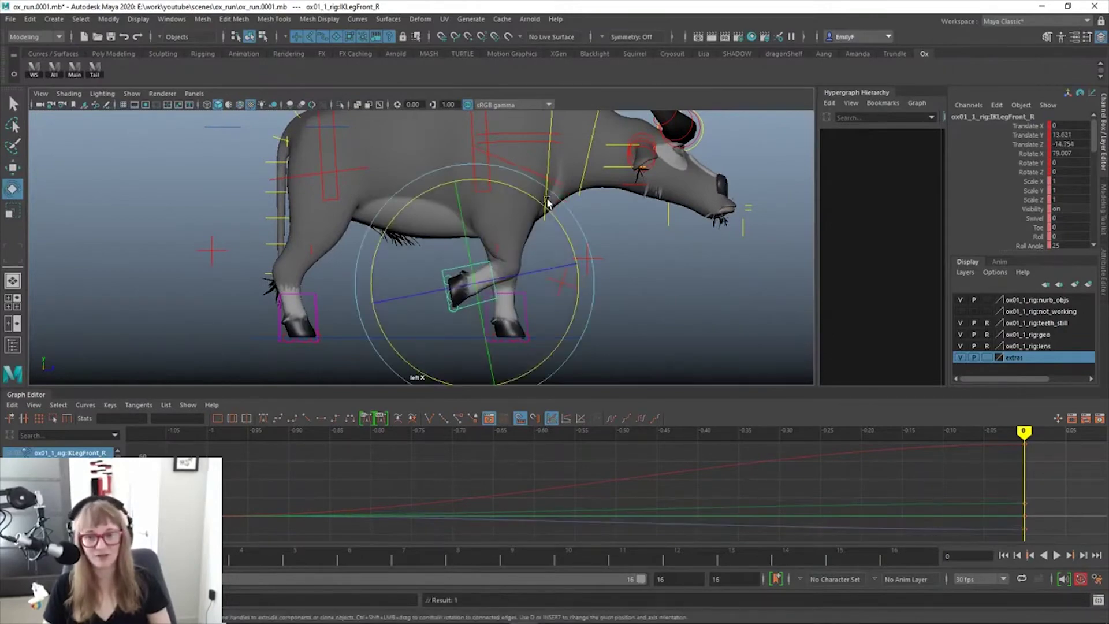
pyautogui.moveTo(549, 202); pyautogui.dragTo(548, 254)
pyautogui.press('w')
pyautogui.moveTo(501, 286); pyautogui.dragTo(512, 285)
pyautogui.press('q')
pyautogui.keyDown('alt'); pyautogui.moveTo(549, 286); pyautogui.dragTo(536, 288, button='right'); pyautogui.keyUp('alt')
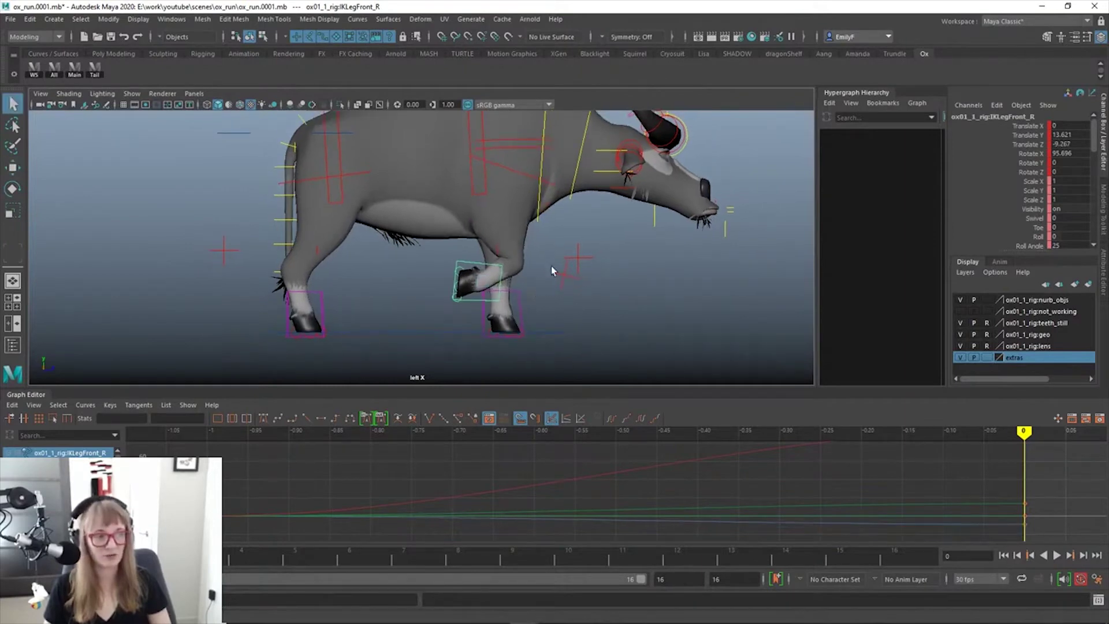
# Try moving the left front leg control IKLegFront_L along the ground and undo the move
pyautogui.keyDown('alt'); pyautogui.moveTo(542, 230); pyautogui.dragTo(550, 282, button='middle'); pyautogui.keyUp('alt')
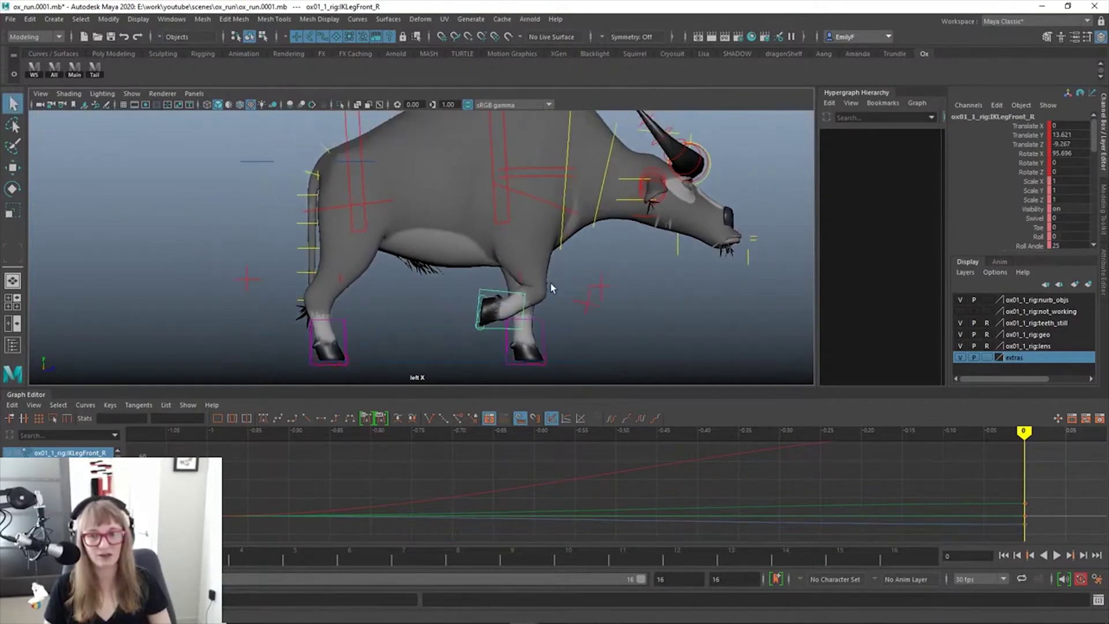
pyautogui.click(538, 323)
pyautogui.moveTo(539, 319); pyautogui.dragTo(588, 334)
pyautogui.press('w')
pyautogui.hotkey('ctrl', 'z')
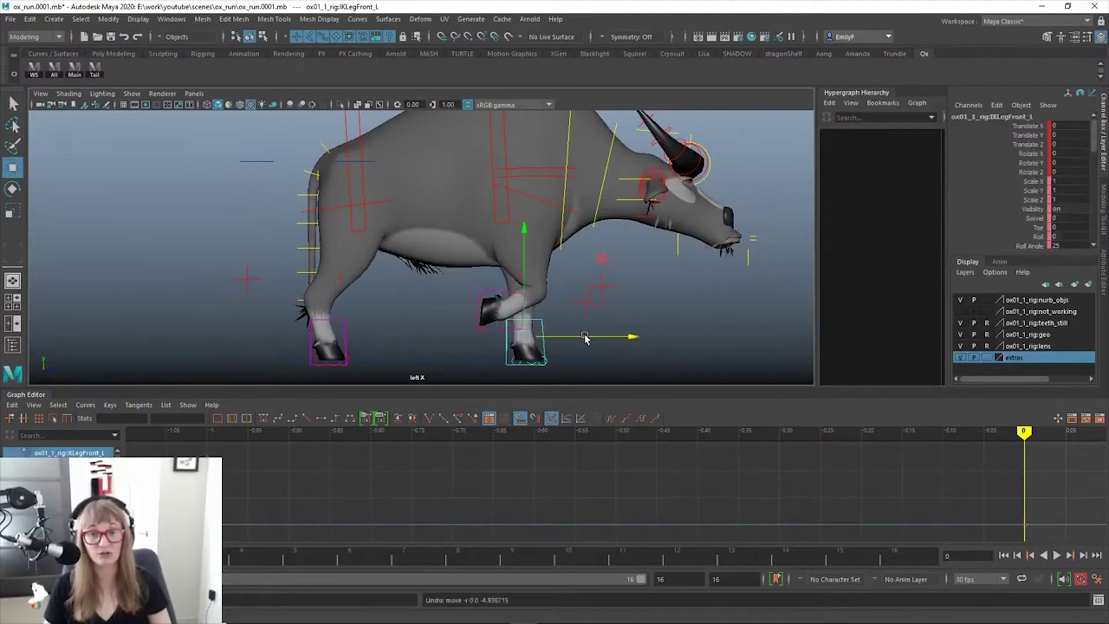
# Raise the IKLegBack_R control and bring it forward to about 14.8 in Translate Y and 32.8 in Translate Z
pyautogui.scroll(1, 465, 292)
pyautogui.keyDown('alt'); pyautogui.moveTo(465, 292); pyautogui.dragTo(529, 244, button='middle'); pyautogui.keyUp('alt')
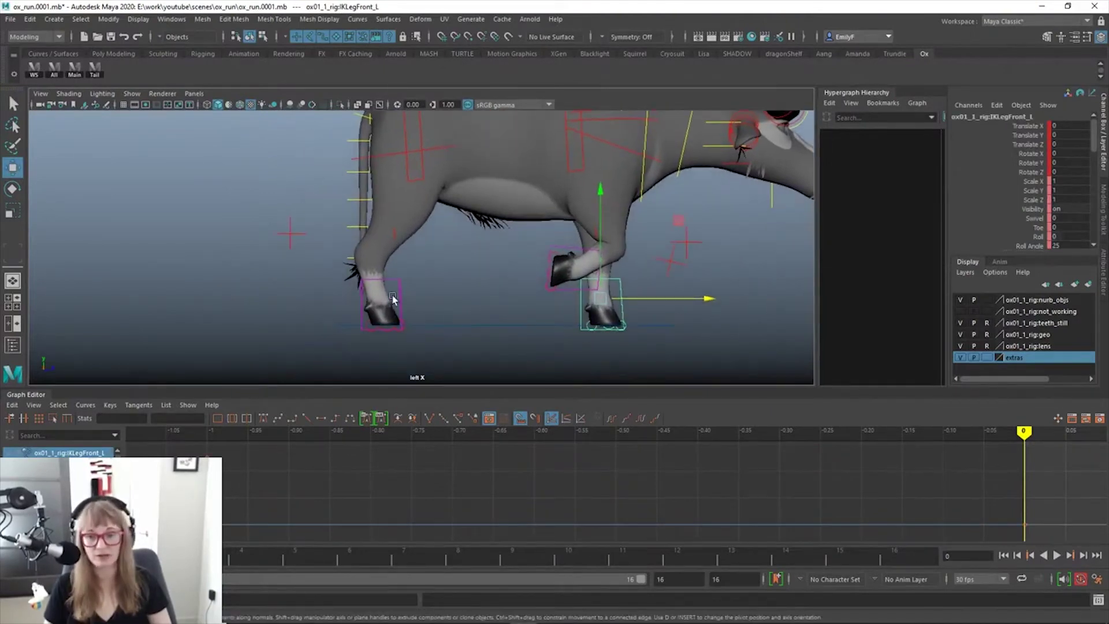
pyautogui.click(389, 280)
pyautogui.moveTo(381, 274); pyautogui.dragTo(384, 225)
pyautogui.moveTo(455, 256); pyautogui.dragTo(529, 255)
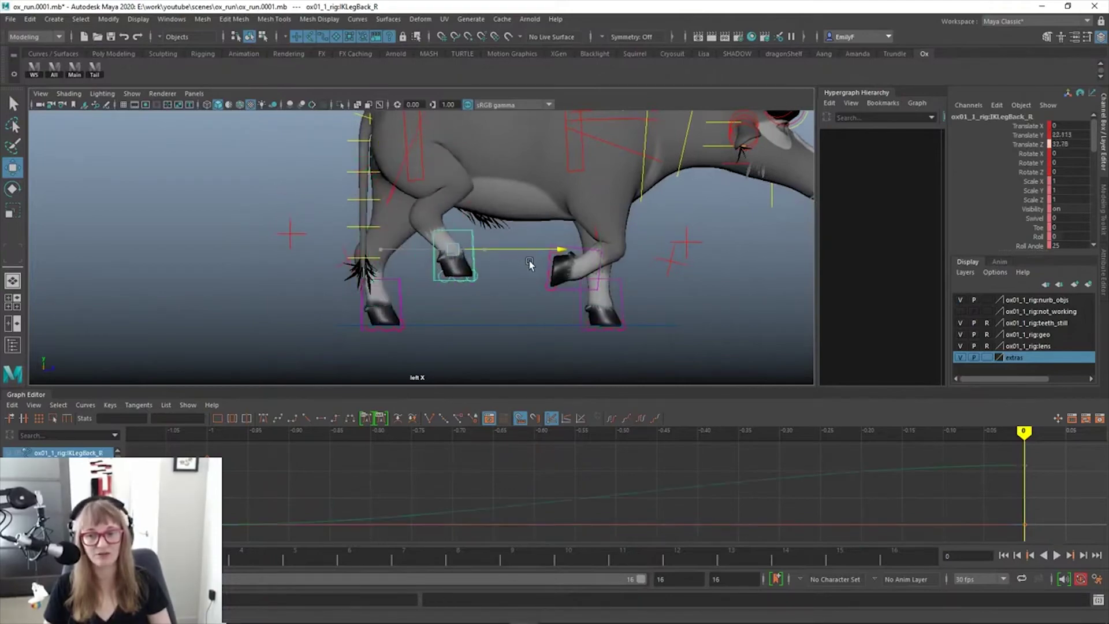
pyautogui.press('e')
pyautogui.press('w')
pyautogui.moveTo(457, 167); pyautogui.dragTo(461, 188)
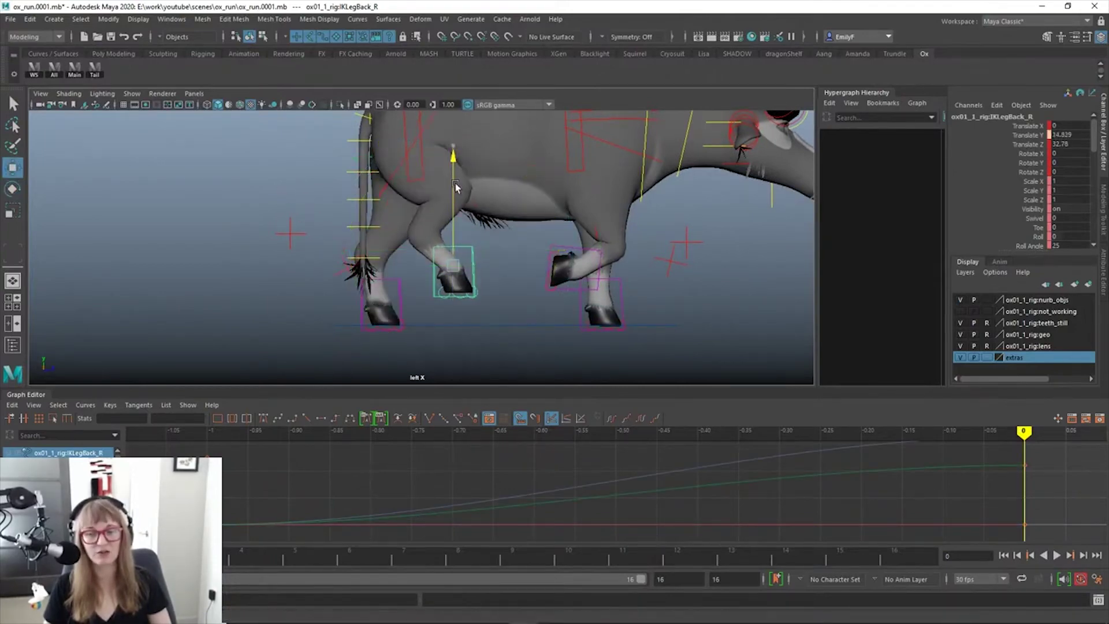
pyautogui.scroll(-3, 535, 233)
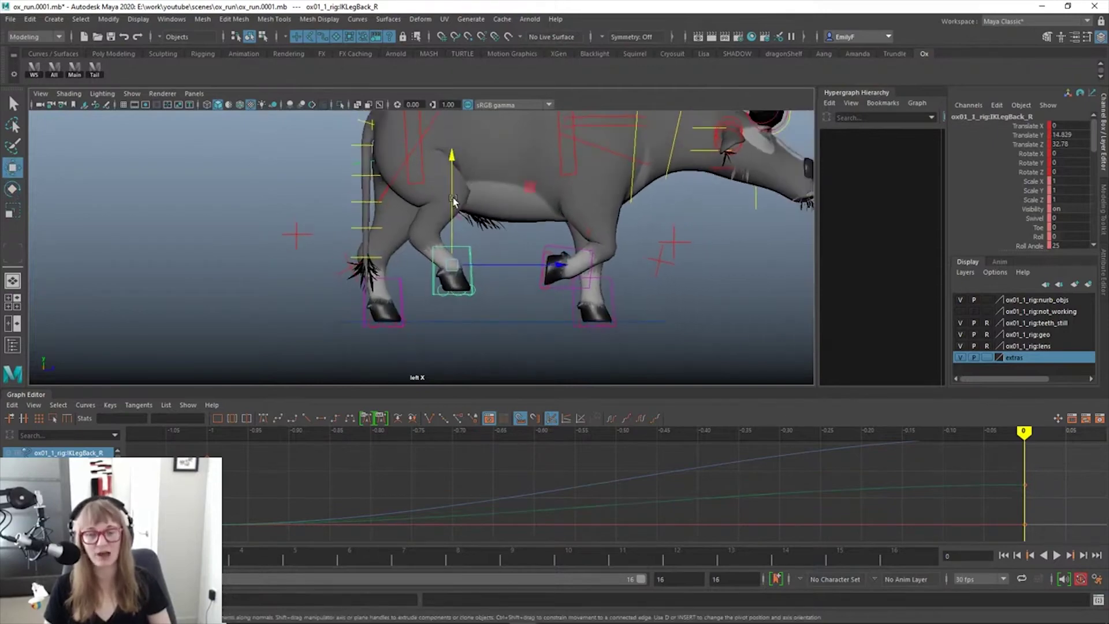
pyautogui.keyDown('alt'); pyautogui.moveTo(615, 225); pyautogui.dragTo(610, 255, button='middle'); pyautogui.keyUp('alt')
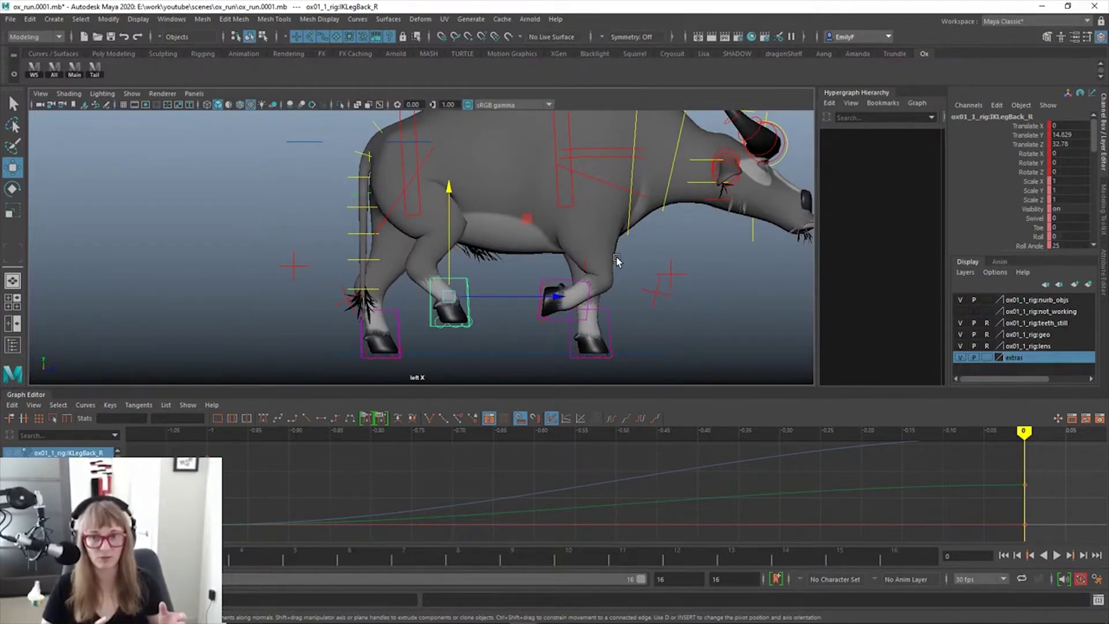
pyautogui.keyDown('alt'); pyautogui.moveTo(498, 230); pyautogui.dragTo(491, 202, button='right'); pyautogui.keyUp('alt')
pyautogui.press('w')
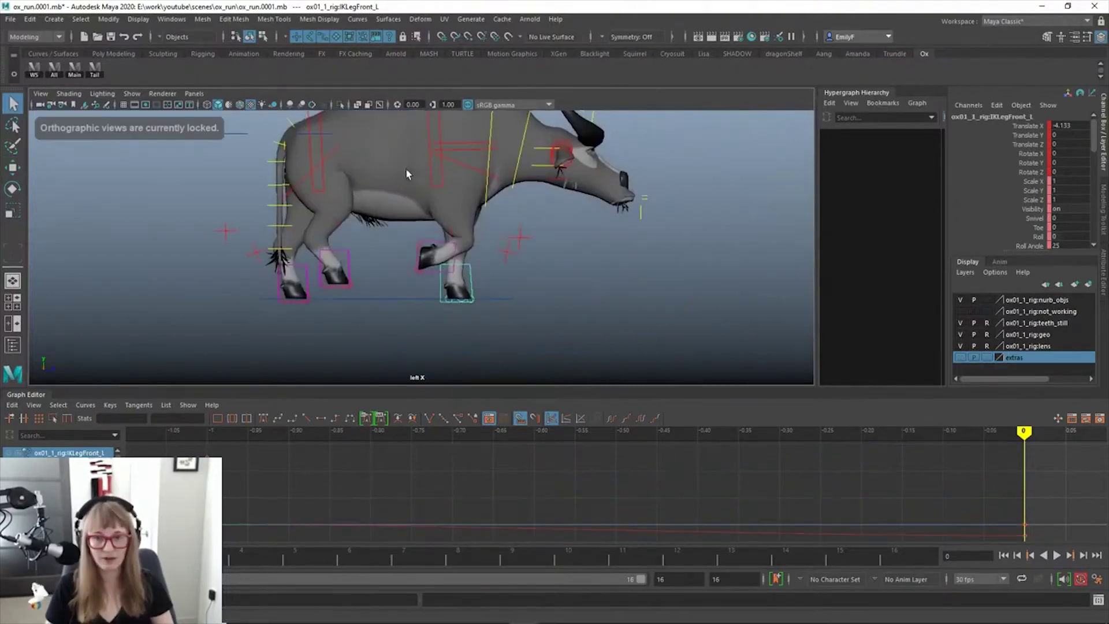
# Raise the hip spine control IKSpine1_M to about 8.4 in Translate Y
pyautogui.keyDown('alt'); pyautogui.moveTo(408, 172); pyautogui.dragTo(597, 277, button='middle'); pyautogui.keyUp('alt')
pyautogui.click(486, 303)
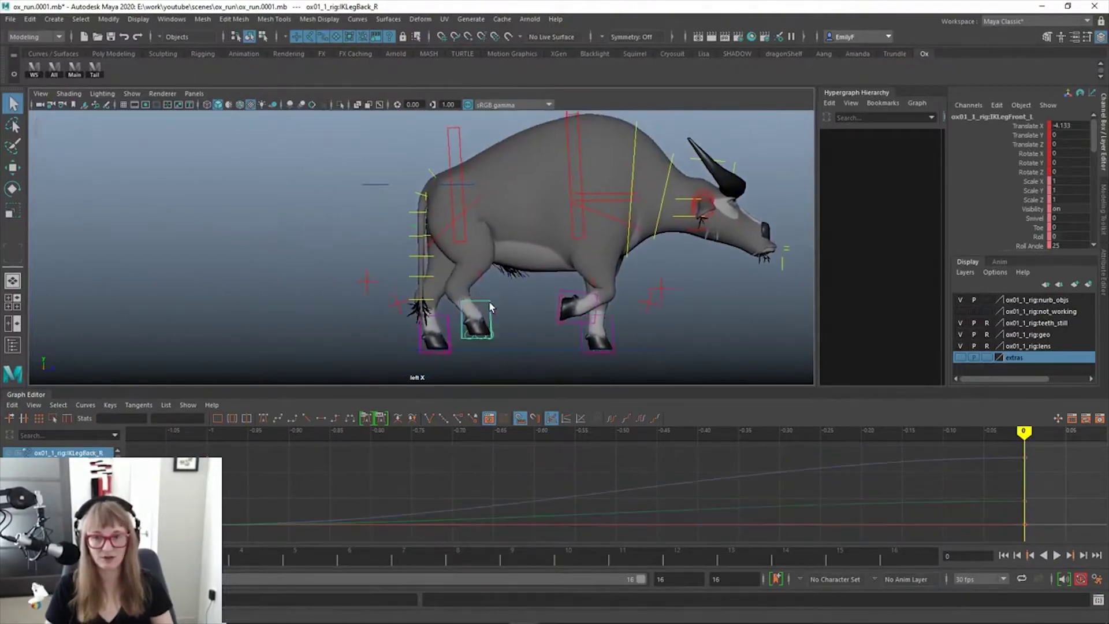
pyautogui.press('w')
pyautogui.keyDown('alt'); pyautogui.moveTo(668, 246); pyautogui.dragTo(676, 268, button='middle'); pyautogui.keyUp('alt')
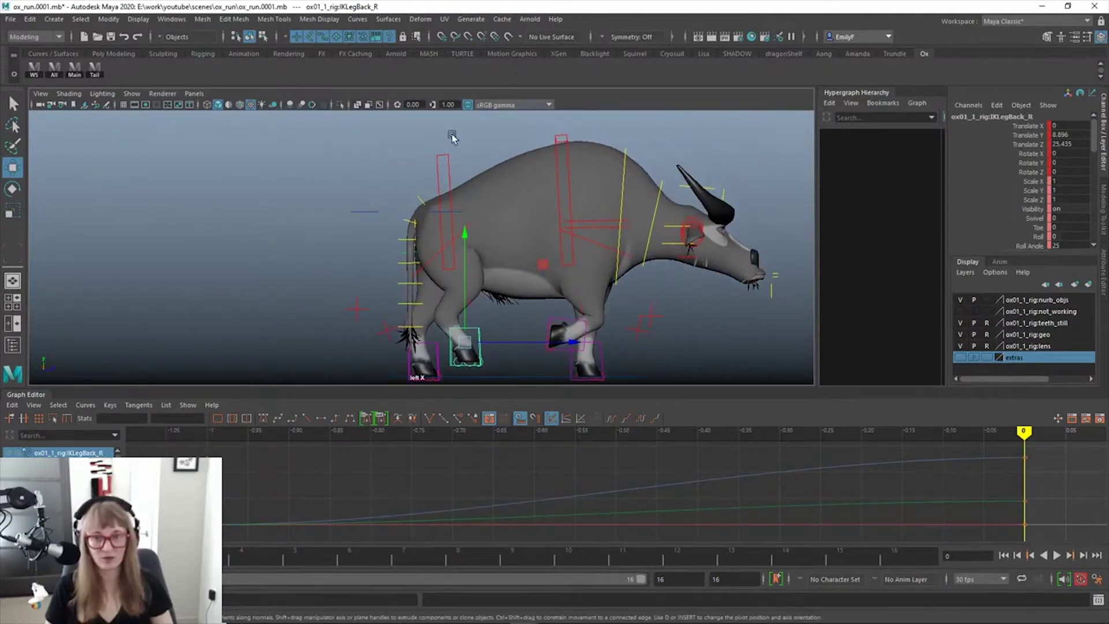
pyautogui.click(442, 162)
pyautogui.moveTo(451, 137); pyautogui.dragTo(449, 121)
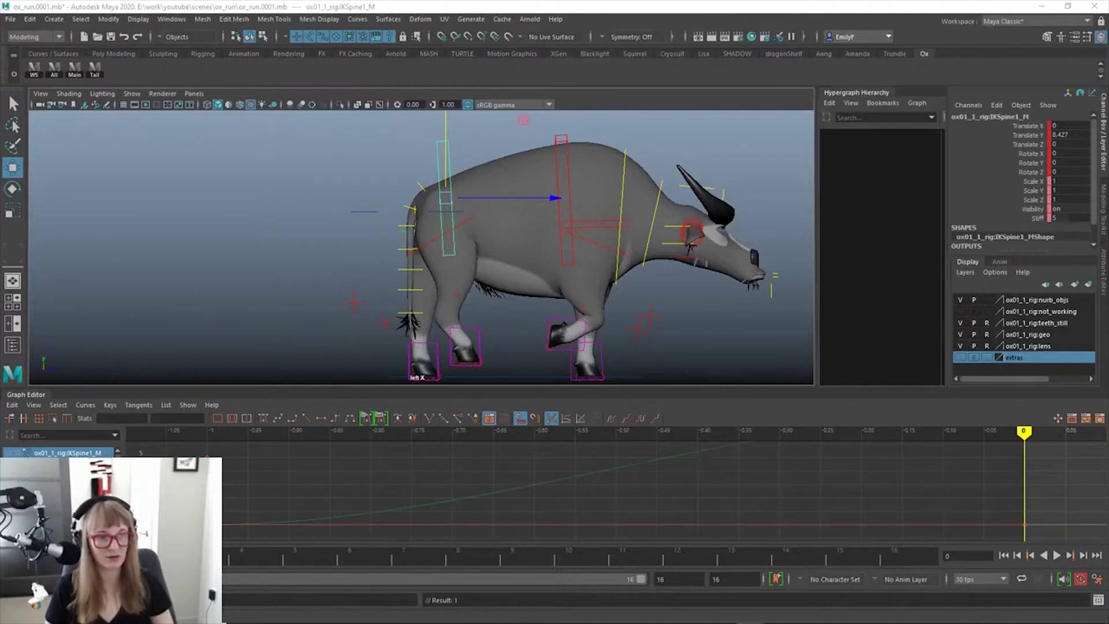
pyautogui.moveTo(1108, 174); pyautogui.dragTo(583, 136)
pyautogui.moveTo(536, 370)
pyautogui.mouseDown()
pyautogui.moveTo(523, 370)
pyautogui.moveTo(544, 369)
pyautogui.mouseUp()
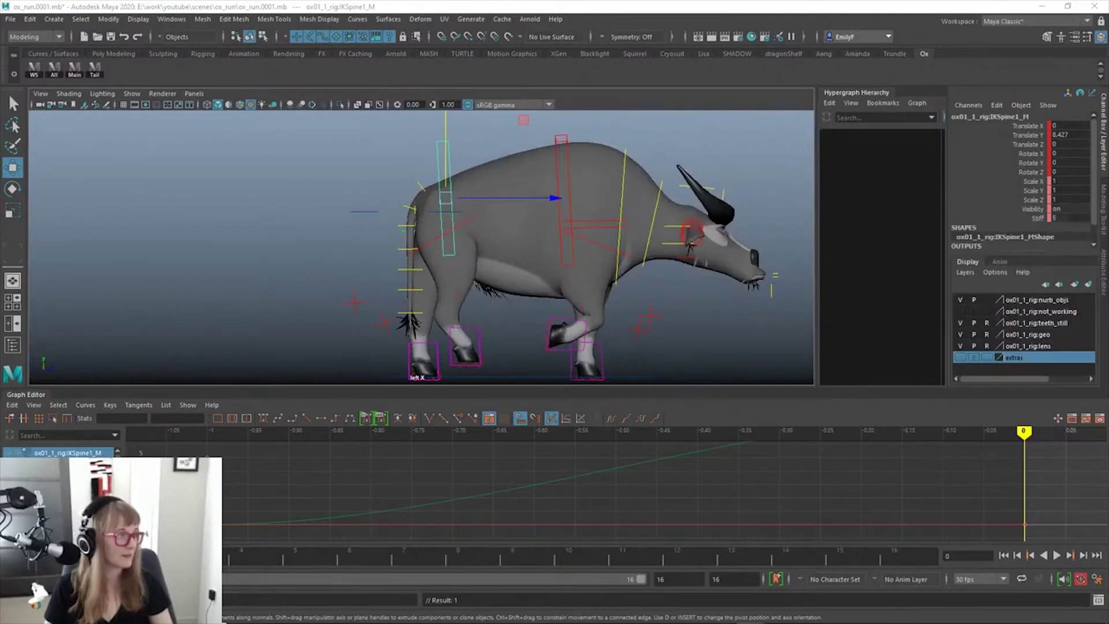
# Examine the ox pose from behind and from the side, checking the FKbackRump_L and hip spine controls with the Rotate tool
pyautogui.press('q')
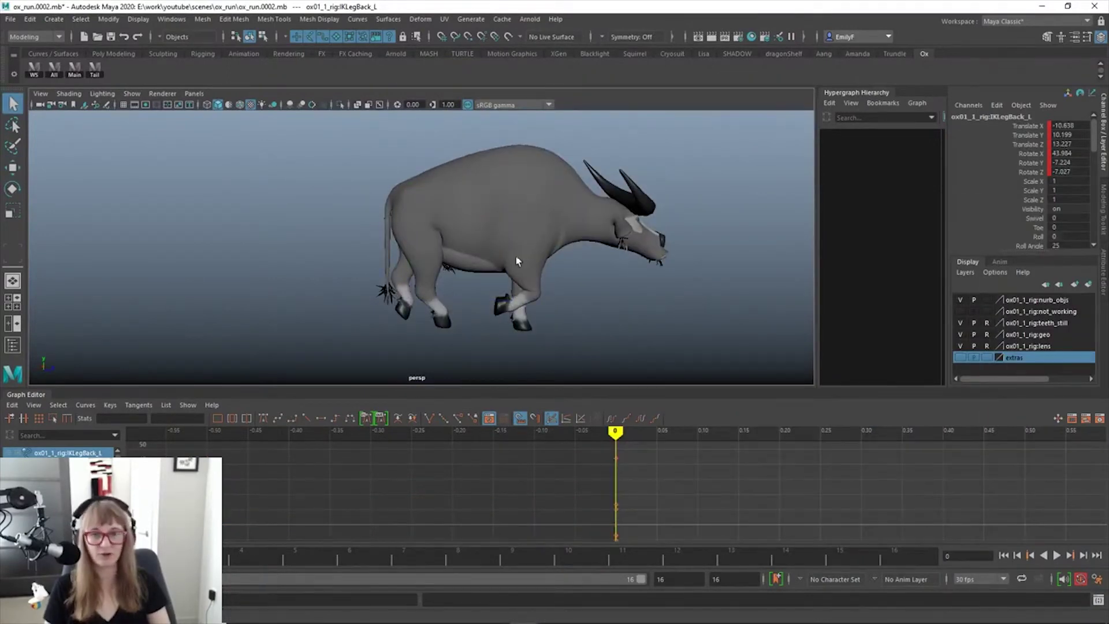
pyautogui.keyDown('alt'); pyautogui.moveTo(467, 209); pyautogui.dragTo(476, 262); pyautogui.keyUp('alt')
pyautogui.keyDown('alt'); pyautogui.moveTo(476, 262); pyautogui.dragTo(572, 265, button='right'); pyautogui.keyUp('alt')
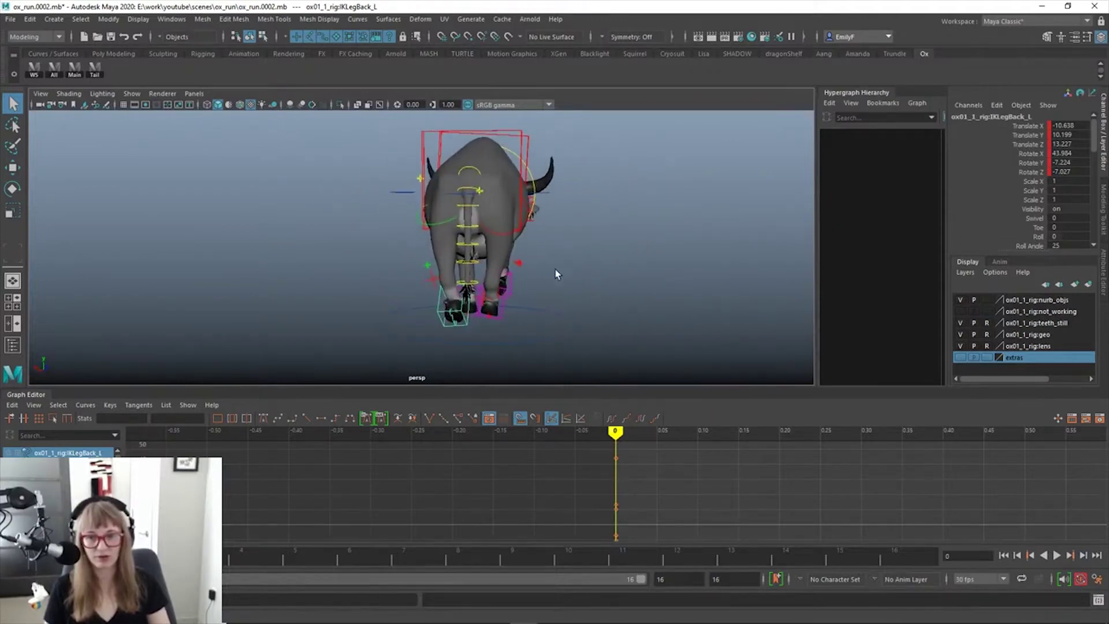
pyautogui.keyDown('alt'); pyautogui.moveTo(557, 272); pyautogui.dragTo(353, 254); pyautogui.keyUp('alt')
pyautogui.click(494, 226)
pyautogui.press('e')
pyautogui.press('q')
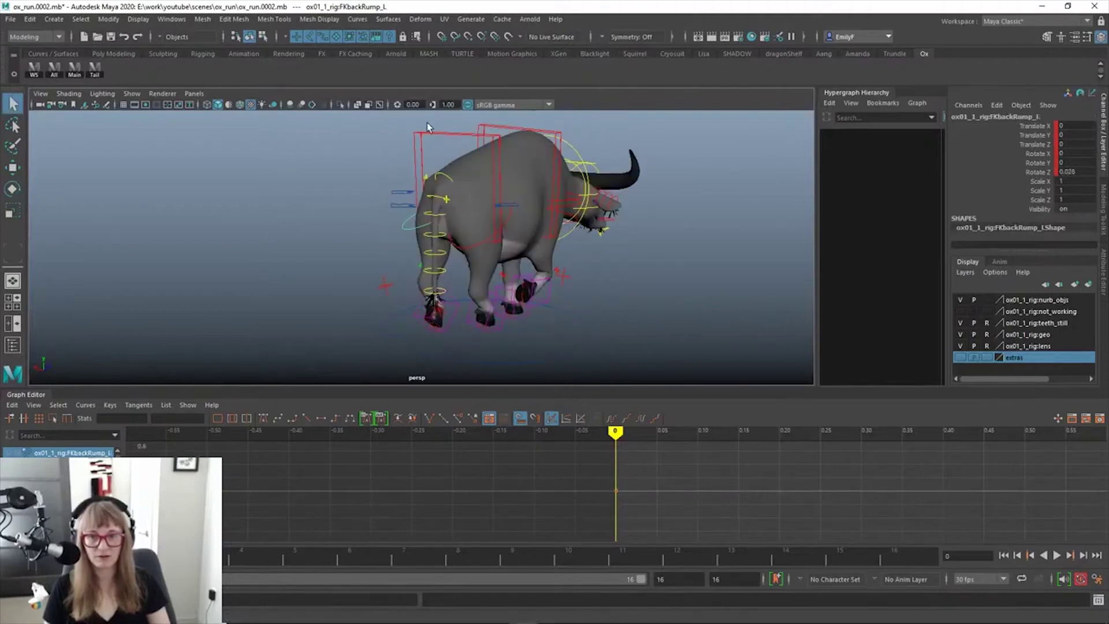
pyautogui.click(426, 132)
pyautogui.press('e')
pyautogui.keyDown('alt'); pyautogui.moveTo(433, 166); pyautogui.dragTo(407, 236); pyautogui.keyUp('alt')
pyautogui.press('q')
pyautogui.press('e')
pyautogui.press('q')
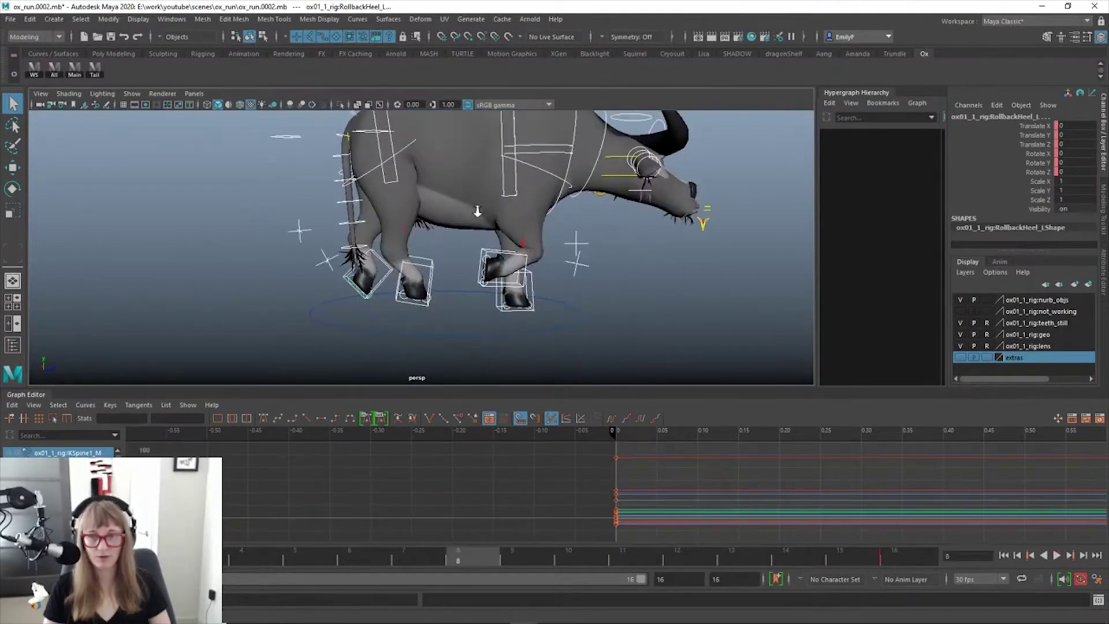
# Select all of the ox rig's controls for work on frame 8
pyautogui.scroll(-4, 478, 212)
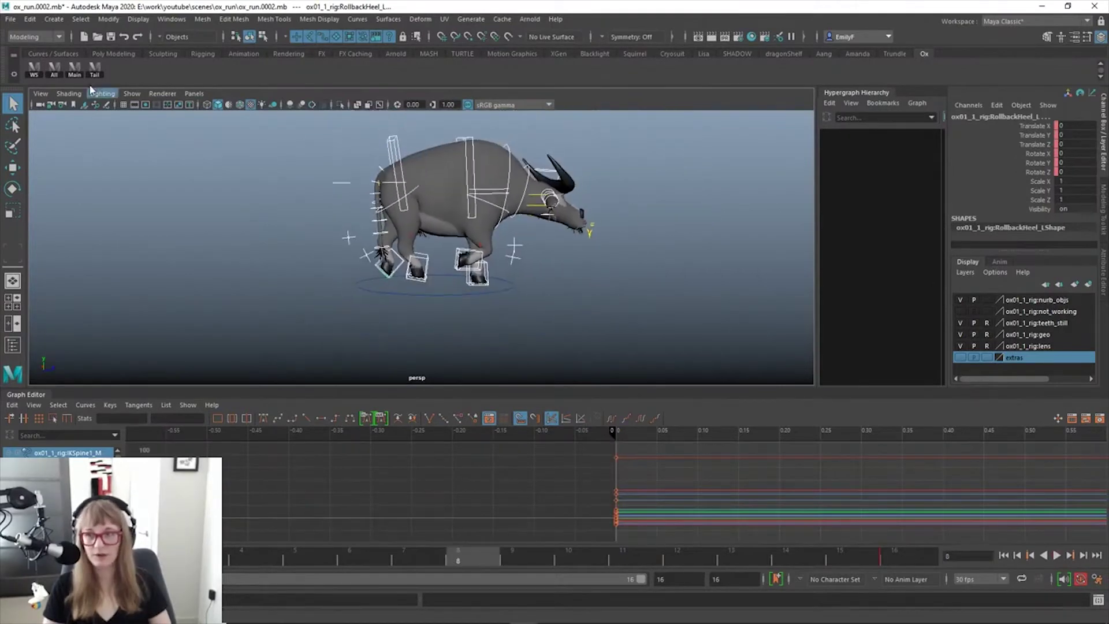
pyautogui.scroll(2, 293, 199)
pyautogui.click(52, 73)
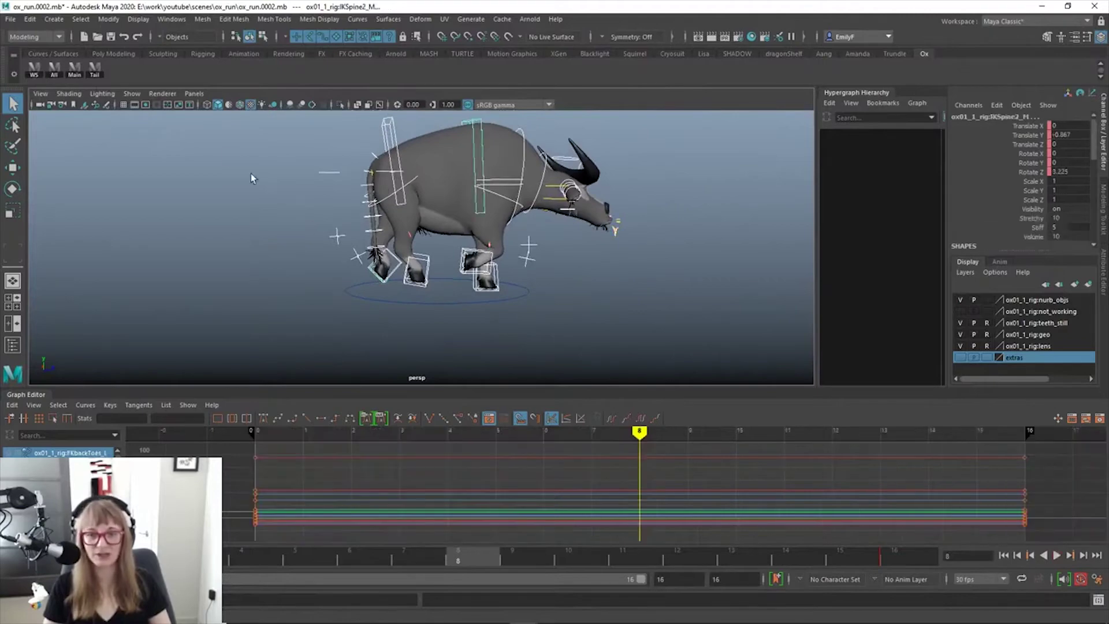
# Set a key on all of the ox rig's selected controls at frame 8
pyautogui.keyDown('alt'); pyautogui.moveTo(393, 223); pyautogui.dragTo(471, 231, button='right'); pyautogui.keyUp('alt')
pyautogui.press('s')
pyautogui.keyDown('alt'); pyautogui.moveTo(411, 190); pyautogui.dragTo(454, 186, button='right'); pyautogui.keyUp('alt')
pyautogui.scroll(-3, 454, 185)
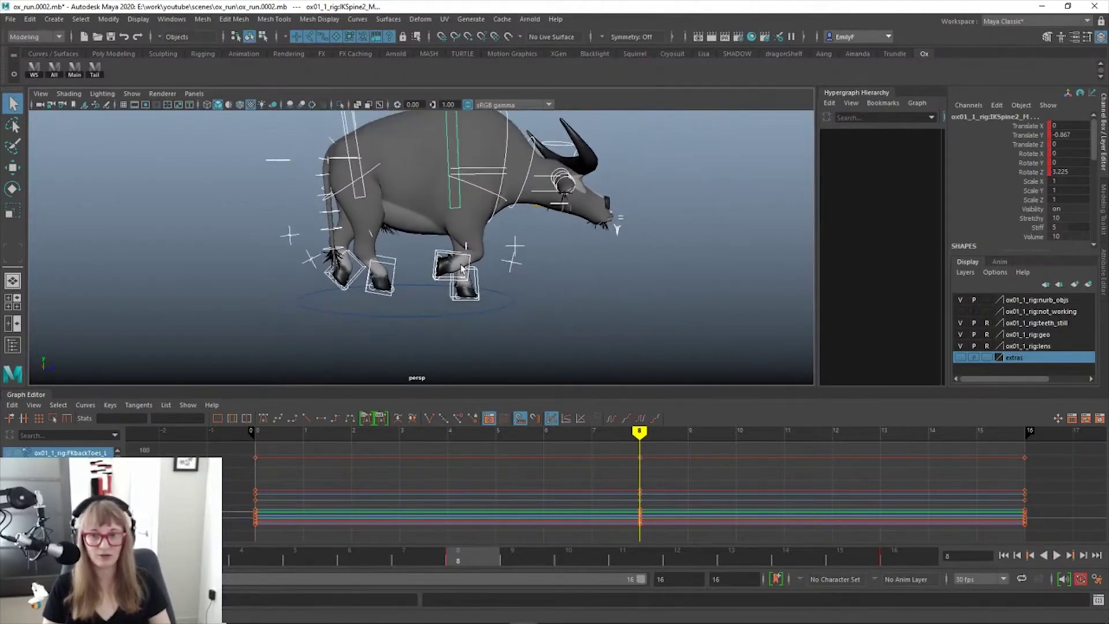
# Reset the IKLegFront_R control to 0 in Translate Y, Translate Z and Rotate X at frame 8
pyautogui.click(470, 260)
pyautogui.press('w')
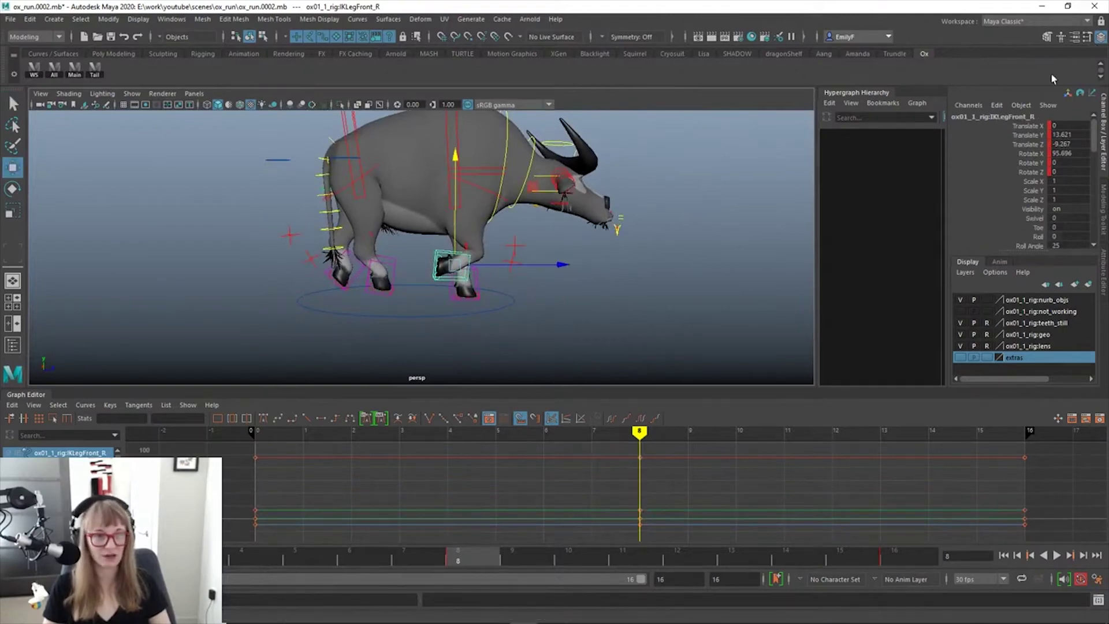
pyautogui.moveTo(1069, 135); pyautogui.dragTo(1068, 154)
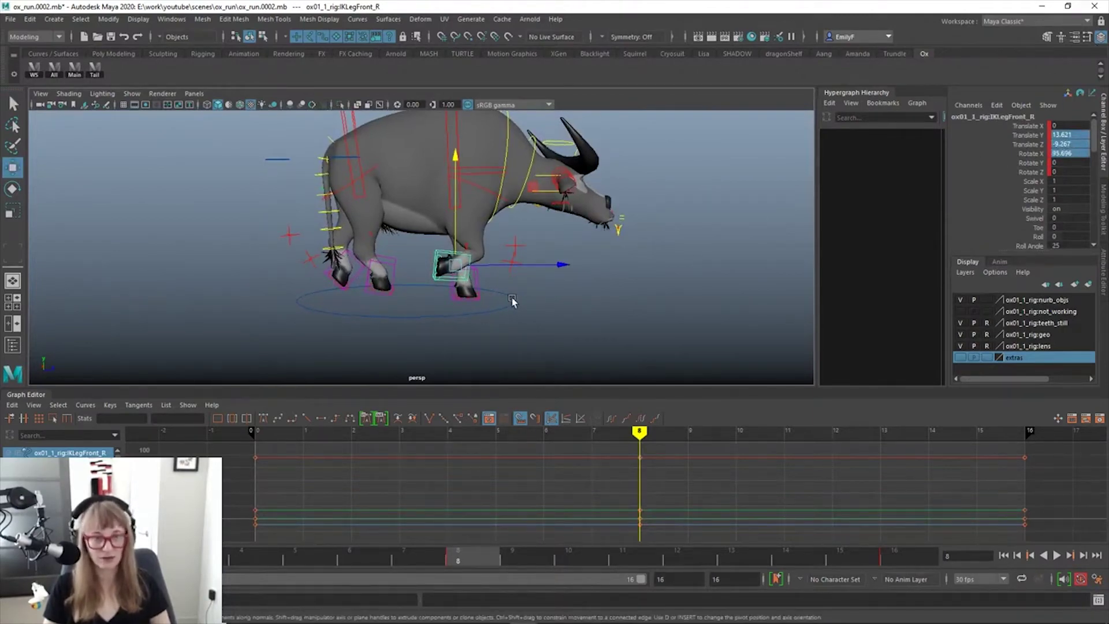
pyautogui.write('0')
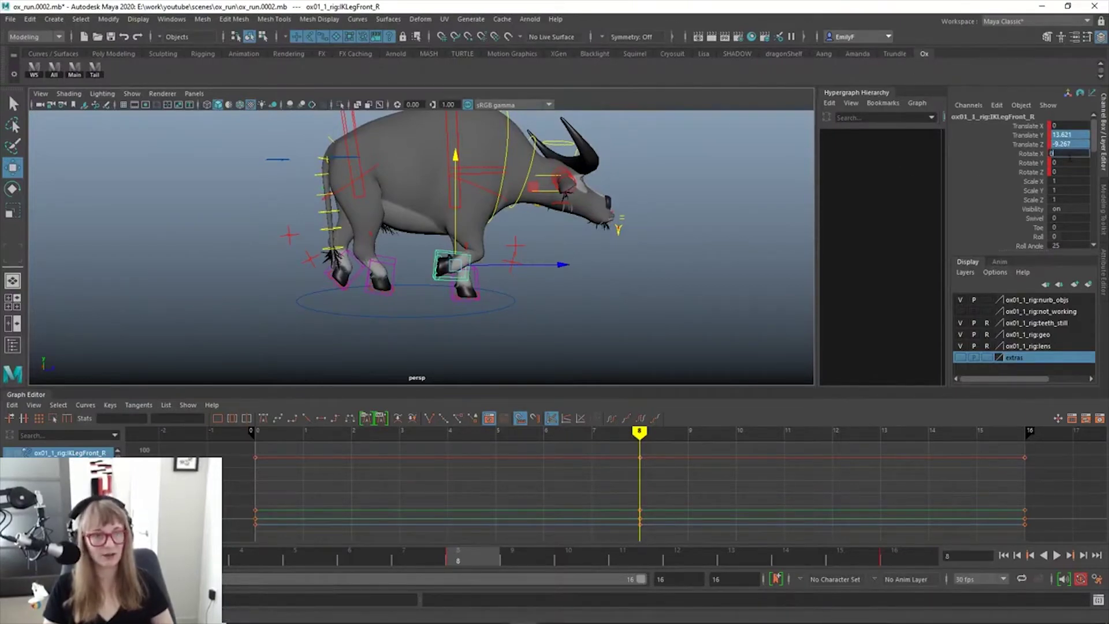
pyautogui.press('Return')
pyautogui.scroll(2, 509, 264)
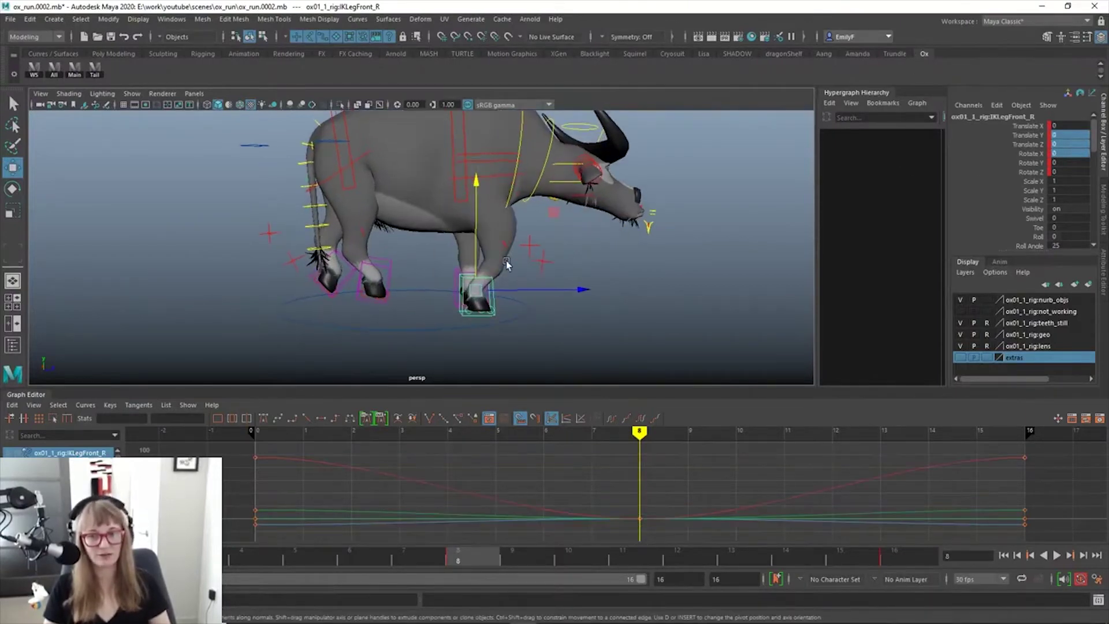
pyautogui.scroll(-1, 497, 220)
# Set the FKfrontRump_R control's Rotate Z to 0 at frame 8
pyautogui.press('q')
pyautogui.click(499, 177)
pyautogui.click(496, 179)
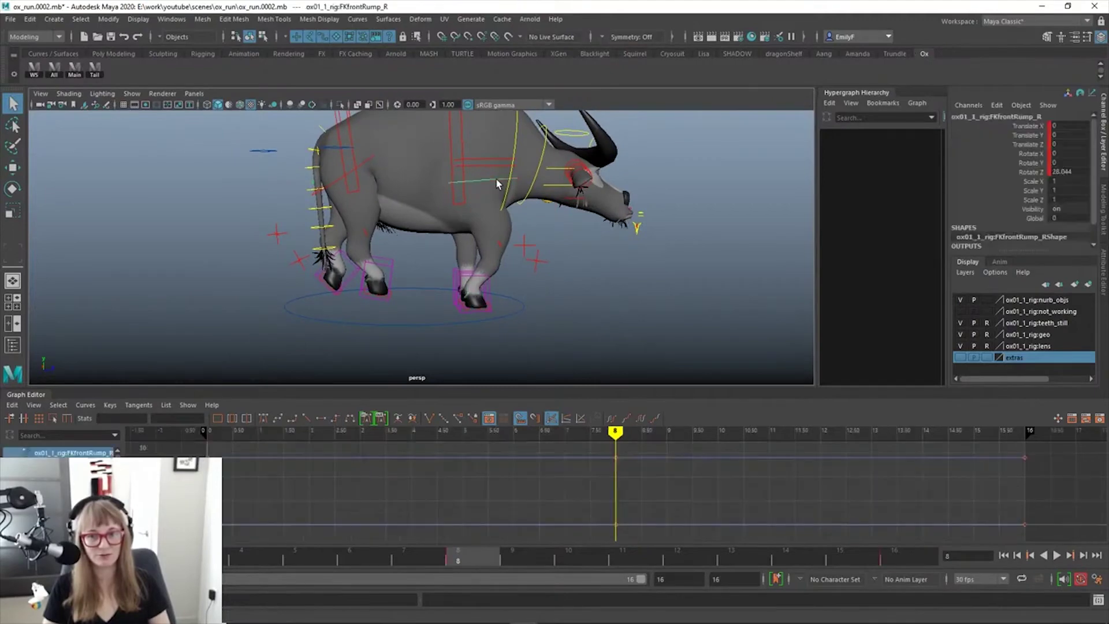
pyautogui.click(1066, 171)
pyautogui.write('0')
pyautogui.press('Return')
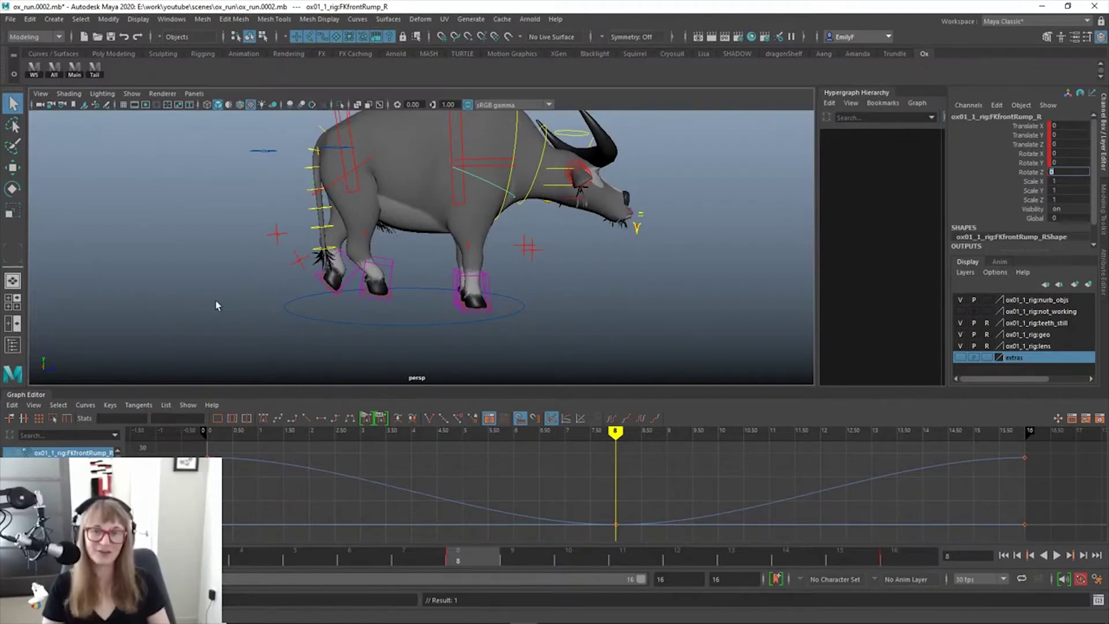
# Move the IKLegFront_R control forward to about 15.06 in Translate Z
pyautogui.scroll(2, 503, 255)
pyautogui.click(510, 283)
pyautogui.press('w')
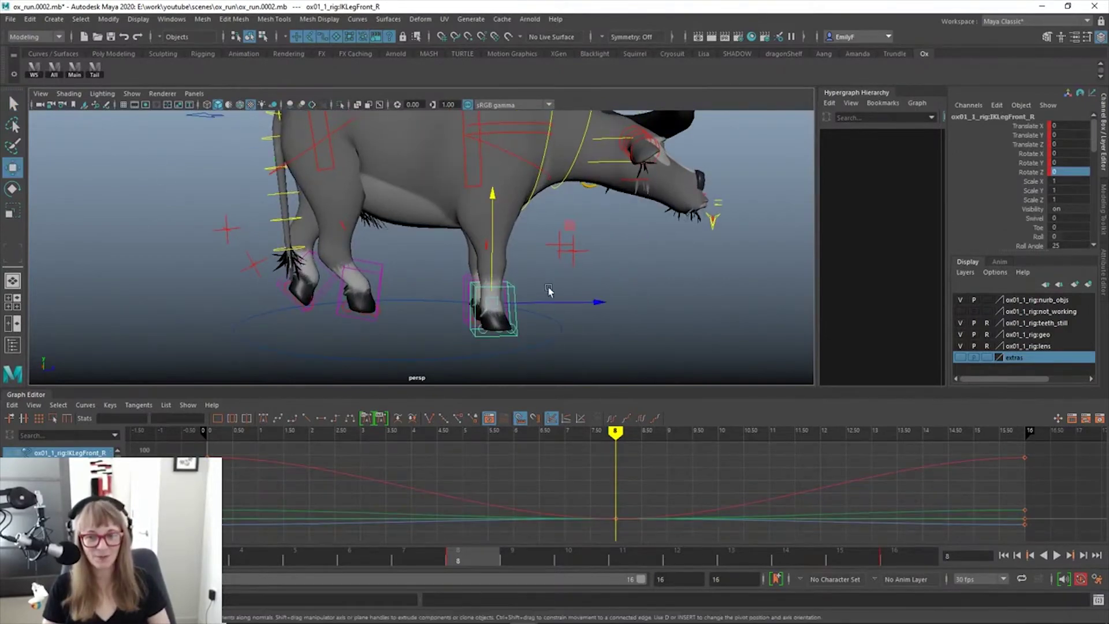
pyautogui.moveTo(573, 301); pyautogui.dragTo(609, 294)
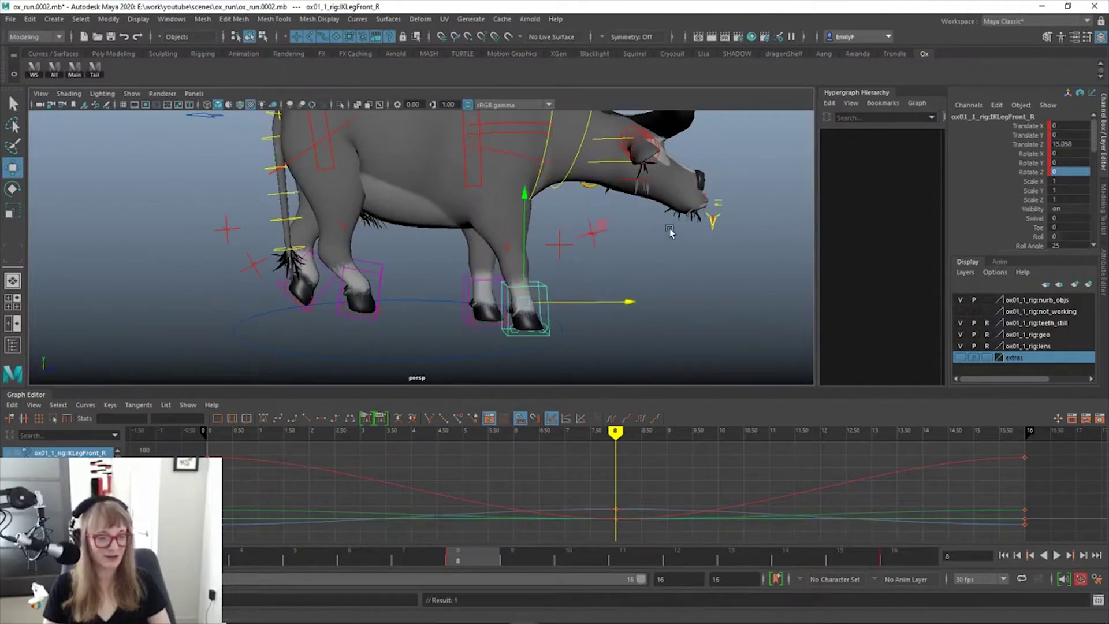
pyautogui.scroll(-4, 670, 231)
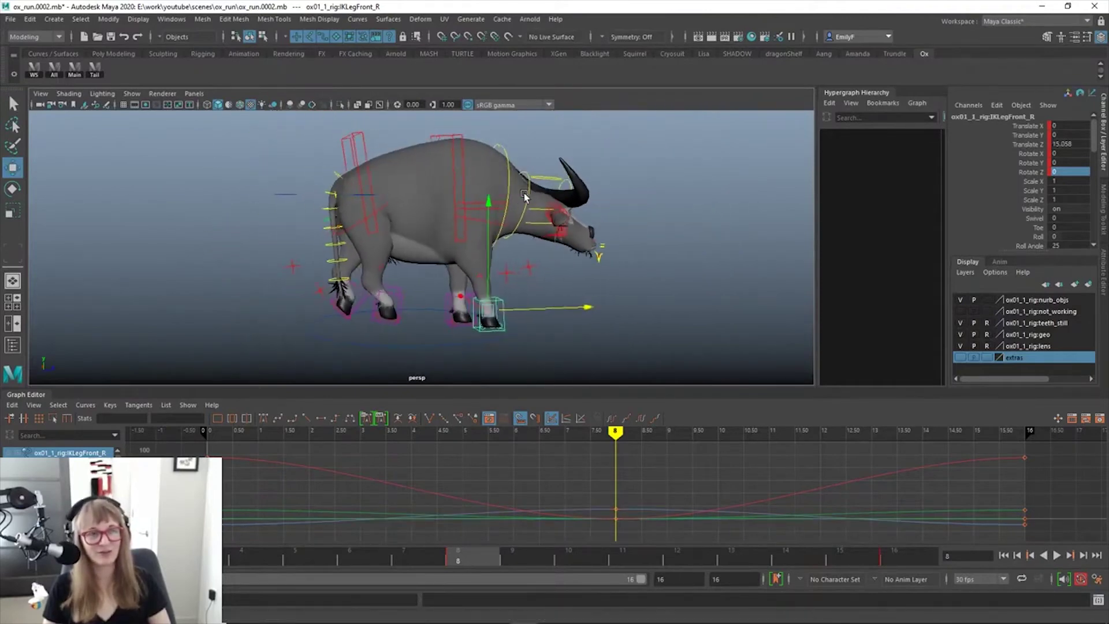
# Try rotating the FKfrontRump_R control about its Z axis, and undo the rotation
pyautogui.keyDown('alt'); pyautogui.moveTo(525, 196); pyautogui.dragTo(527, 207); pyautogui.keyUp('alt')
pyautogui.keyDown('alt'); pyautogui.moveTo(510, 208); pyautogui.dragTo(648, 198, button='right'); pyautogui.keyUp('alt')
pyautogui.keyDown('alt'); pyautogui.moveTo(648, 198); pyautogui.dragTo(514, 227); pyautogui.keyUp('alt')
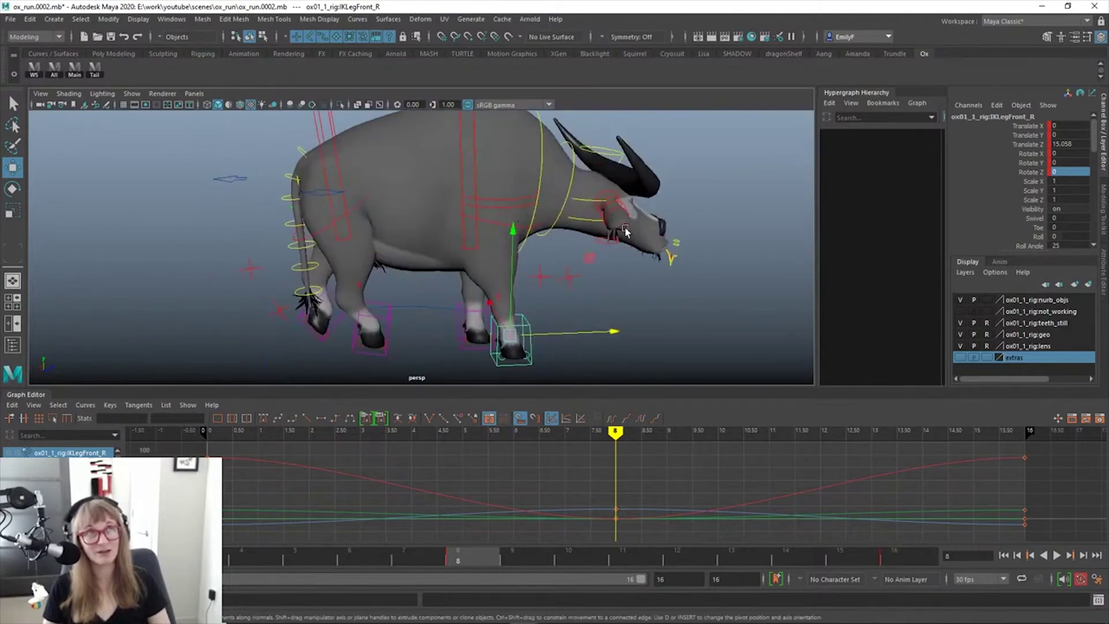
pyautogui.click(487, 223)
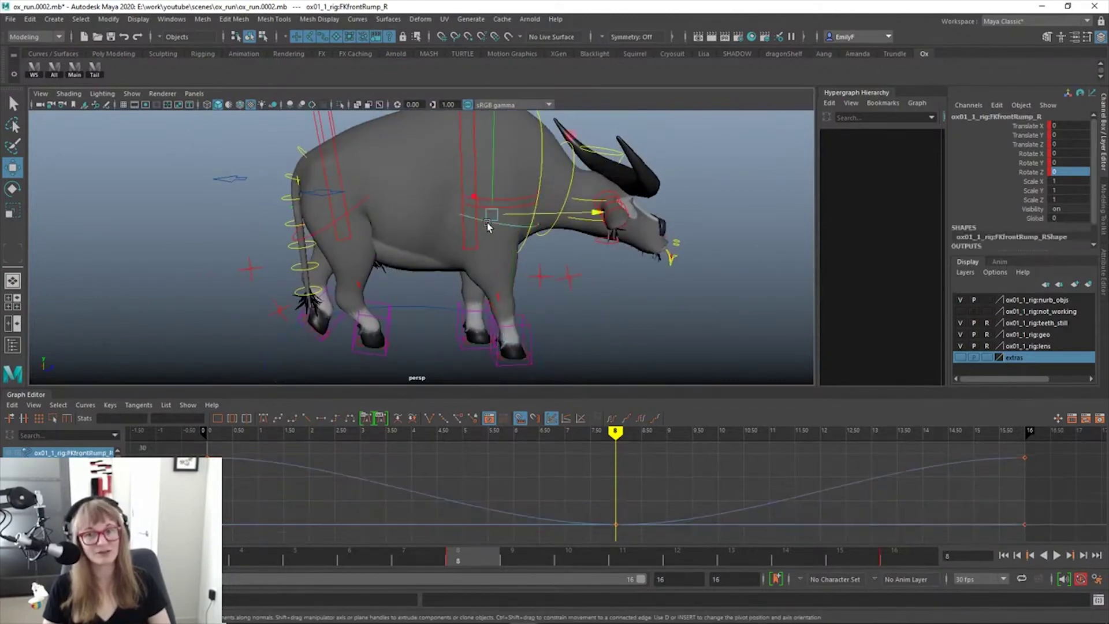
pyautogui.press('e')
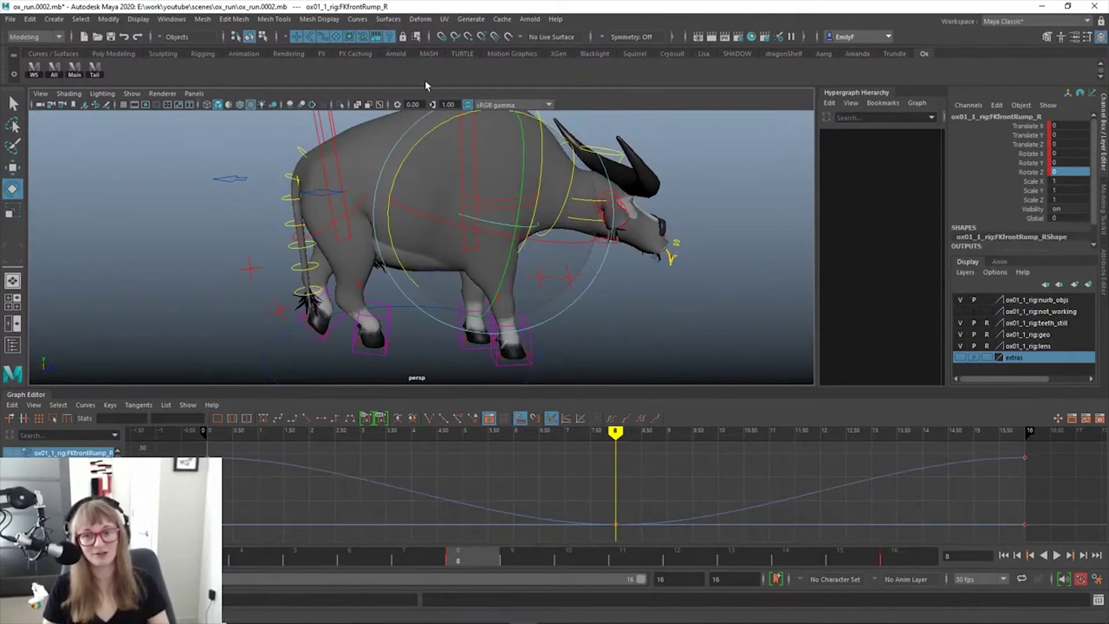
pyautogui.moveTo(416, 141); pyautogui.dragTo(409, 157)
pyautogui.hotkey('ctrl', 'z')
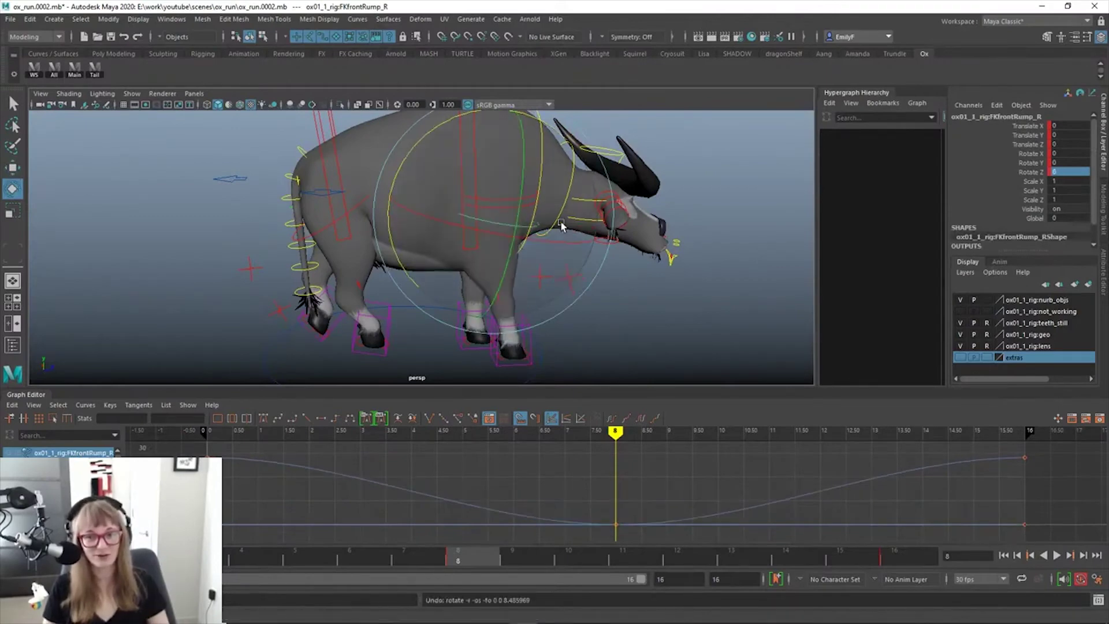
# Try rotating the FKfrontScapular_R control about its X axis to adjust the shoulder
pyautogui.press('q')
pyautogui.keyDown('alt'); pyautogui.moveTo(563, 223); pyautogui.dragTo(472, 212); pyautogui.keyUp('alt')
pyautogui.click(471, 216)
pyautogui.click(469, 209)
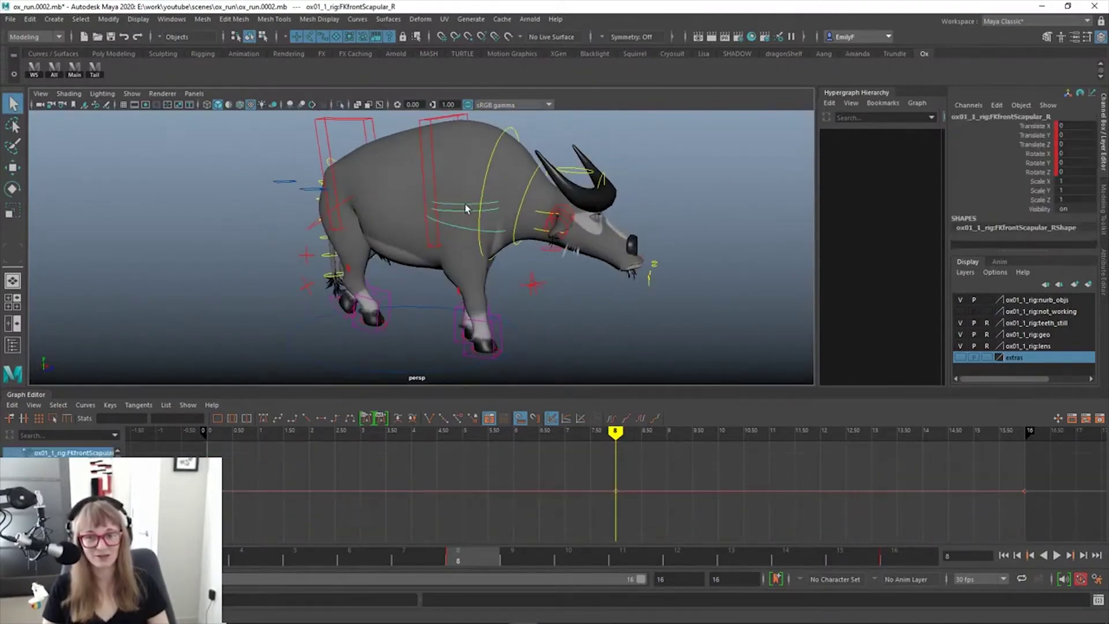
pyautogui.press('e')
pyautogui.press('q')
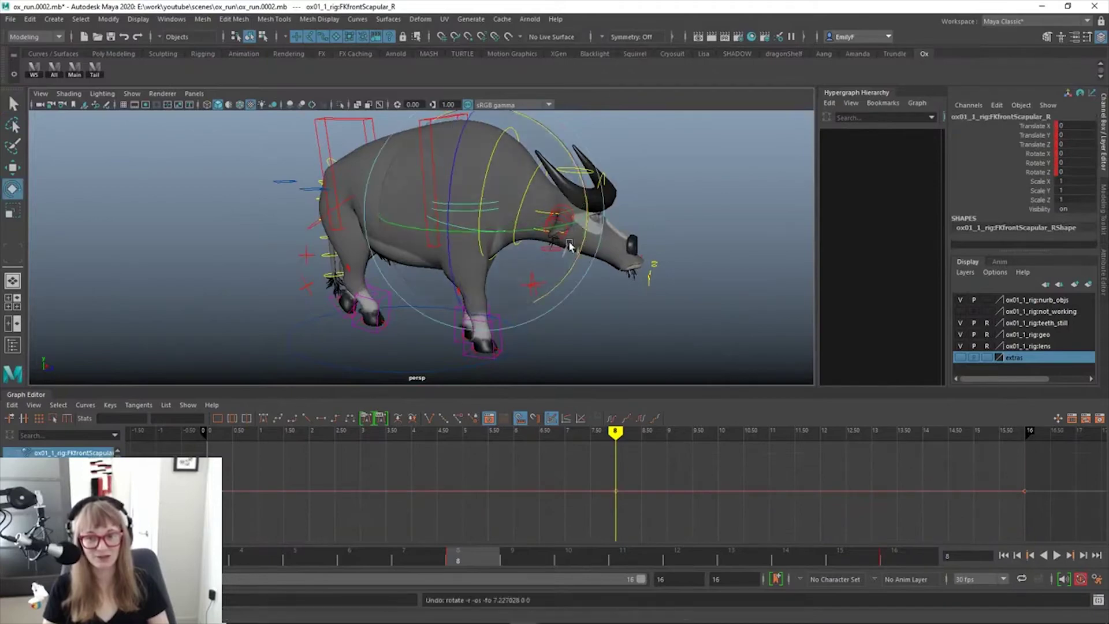
pyautogui.moveTo(578, 242)
pyautogui.keyDown('alt'); pyautogui.mouseDown()
pyautogui.moveTo(522, 238)
pyautogui.moveTo(477, 254)
pyautogui.moveTo(520, 292)
pyautogui.moveTo(508, 302)
pyautogui.moveTo(560, 234)
pyautogui.mouseUp(); pyautogui.keyUp('alt')
pyautogui.keyDown('alt'); pyautogui.moveTo(506, 291); pyautogui.dragTo(476, 294); pyautogui.keyUp('alt')
pyautogui.keyDown('alt'); pyautogui.moveTo(464, 239); pyautogui.dragTo(573, 229, button='right'); pyautogui.keyUp('alt')
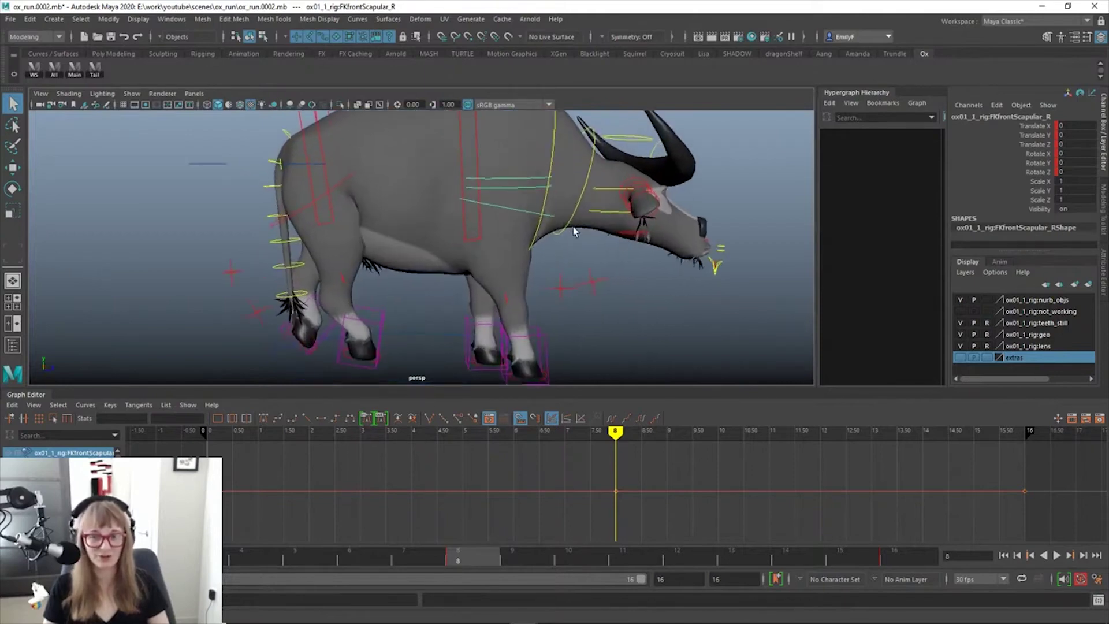
pyautogui.keyDown('alt'); pyautogui.moveTo(484, 121); pyautogui.dragTo(489, 152, button='middle'); pyautogui.keyUp('alt')
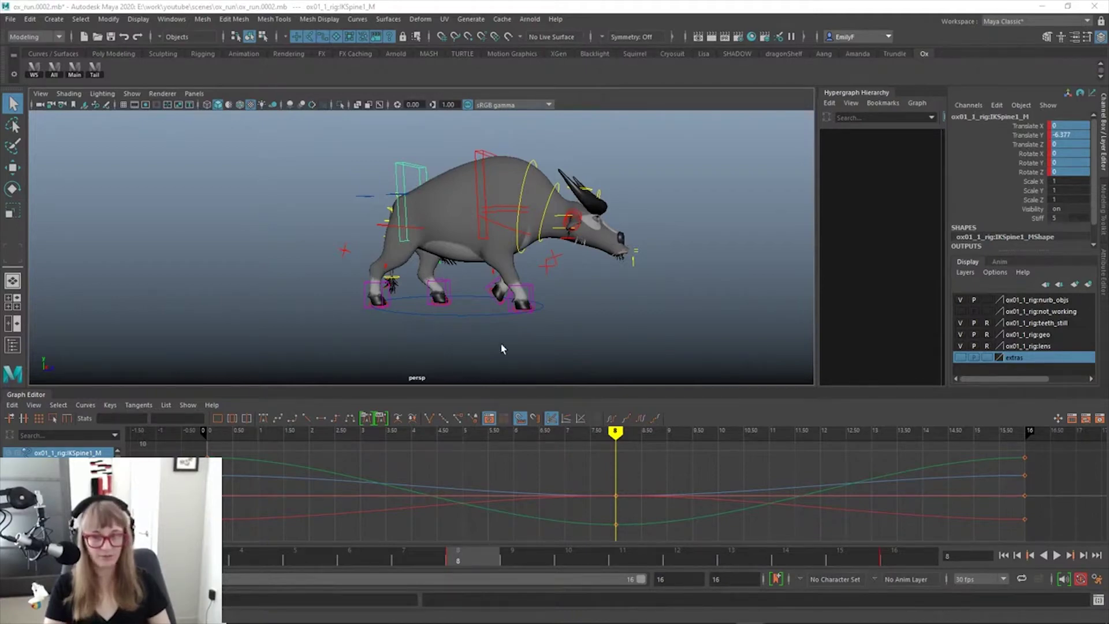
# Scrub around frame 8 and play back the run cycle to review the two poses from the side
pyautogui.moveTo(411, 557); pyautogui.dragTo(461, 559)
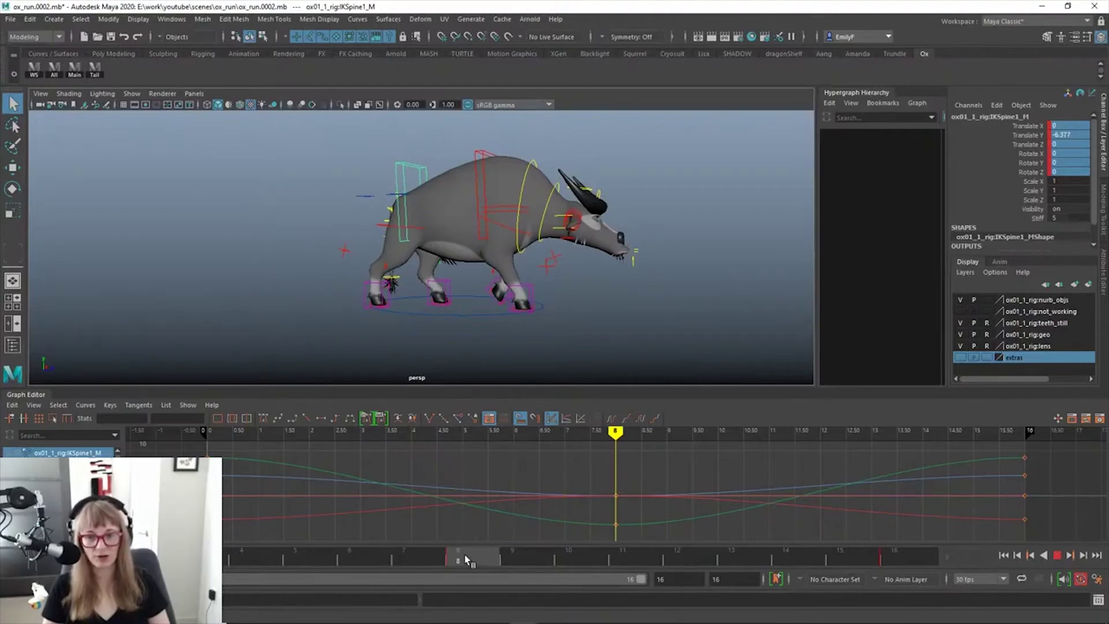
pyautogui.keyDown('alt'); pyautogui.moveTo(411, 289); pyautogui.dragTo(524, 270); pyautogui.keyUp('alt')
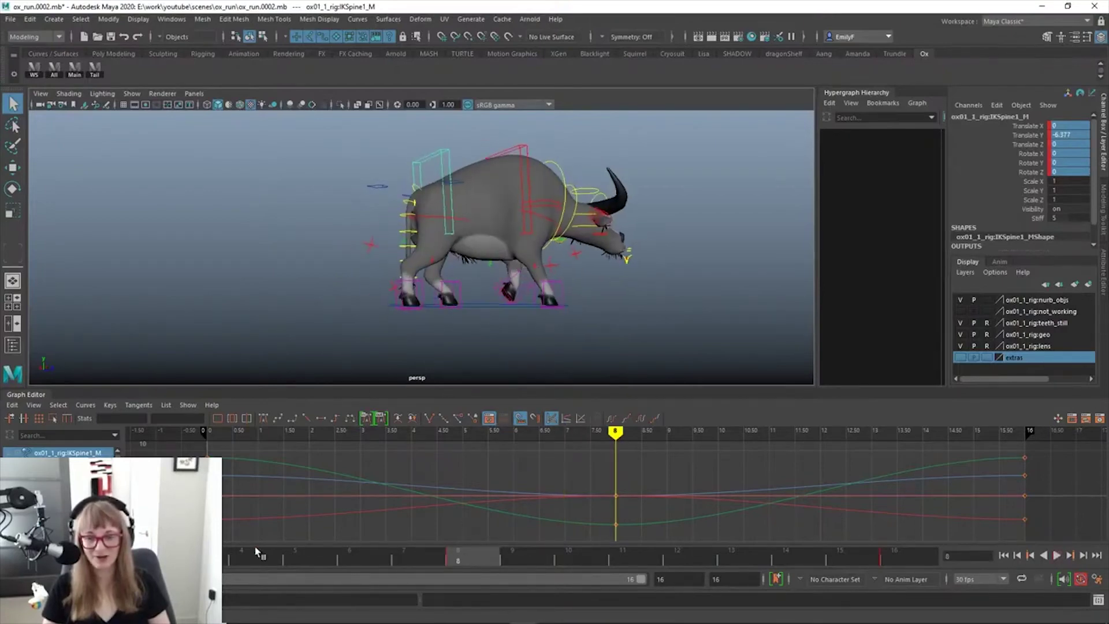
pyautogui.hotkey('alt', 'v')
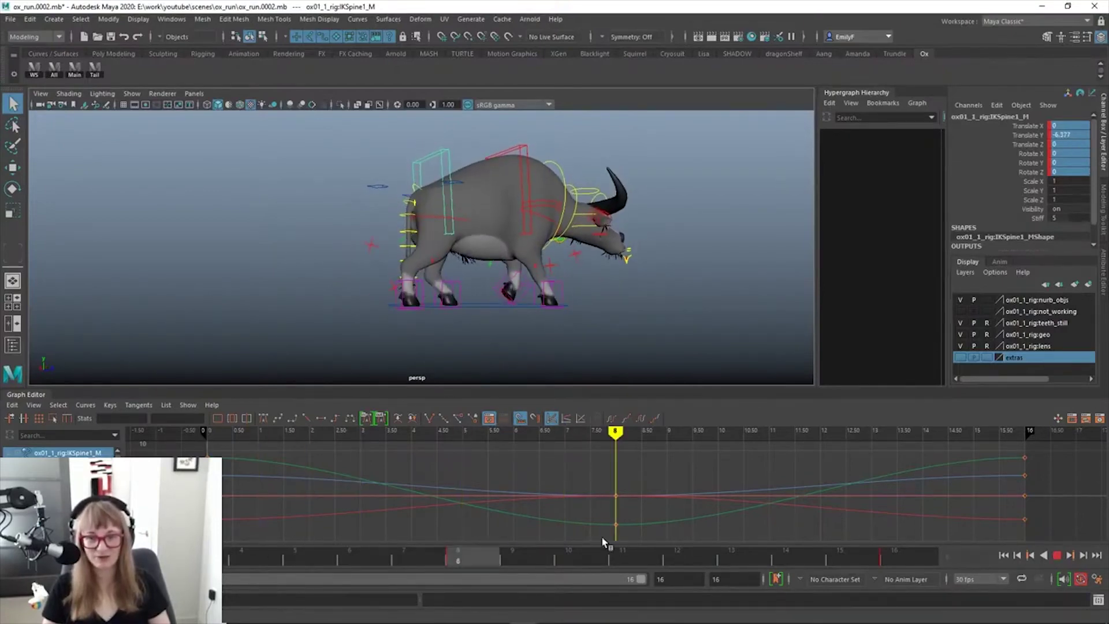
pyautogui.hotkey('alt', 'v')
pyautogui.keyDown('alt'); pyautogui.moveTo(277, 295); pyautogui.dragTo(559, 272); pyautogui.keyUp('alt')
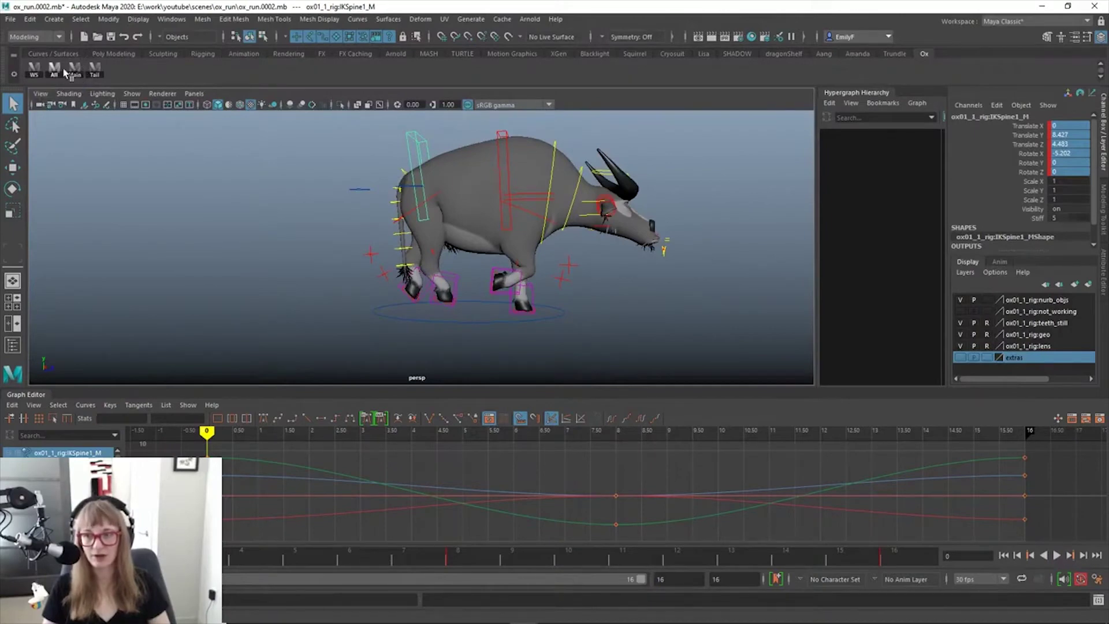
# Select the ox rig's main controls and all of their animation keys from frame 0 to 16 in the Graph Editor
pyautogui.click(75, 74)
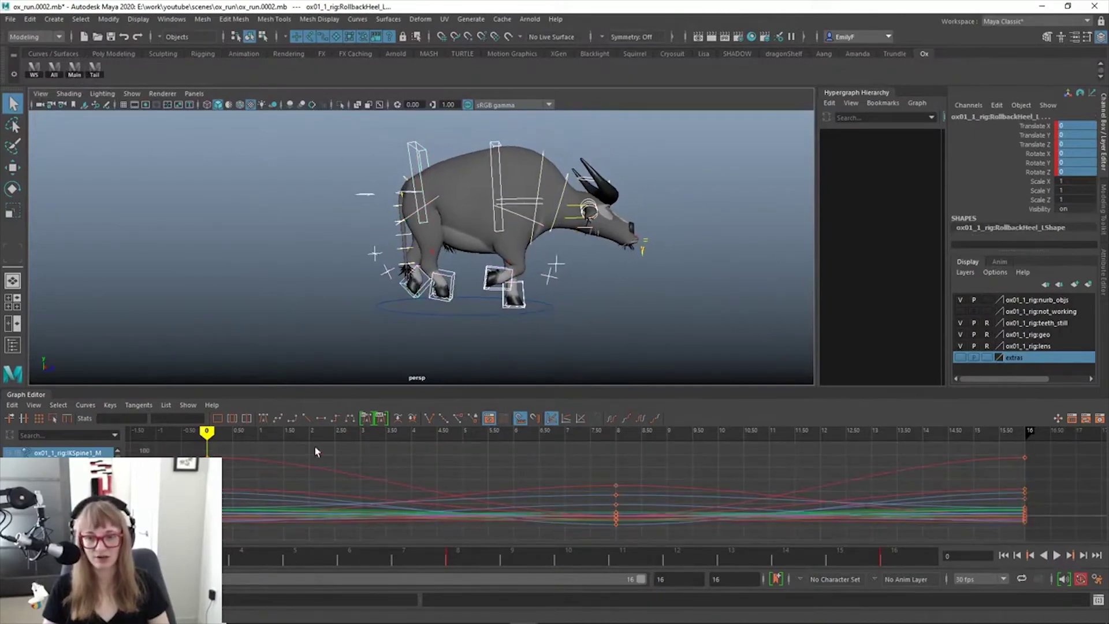
pyautogui.press('f')
pyautogui.keyDown('alt'); pyautogui.moveTo(424, 453); pyautogui.dragTo(443, 458, button='right'); pyautogui.keyUp('alt')
pyautogui.moveTo(379, 446); pyautogui.dragTo(831, 559)
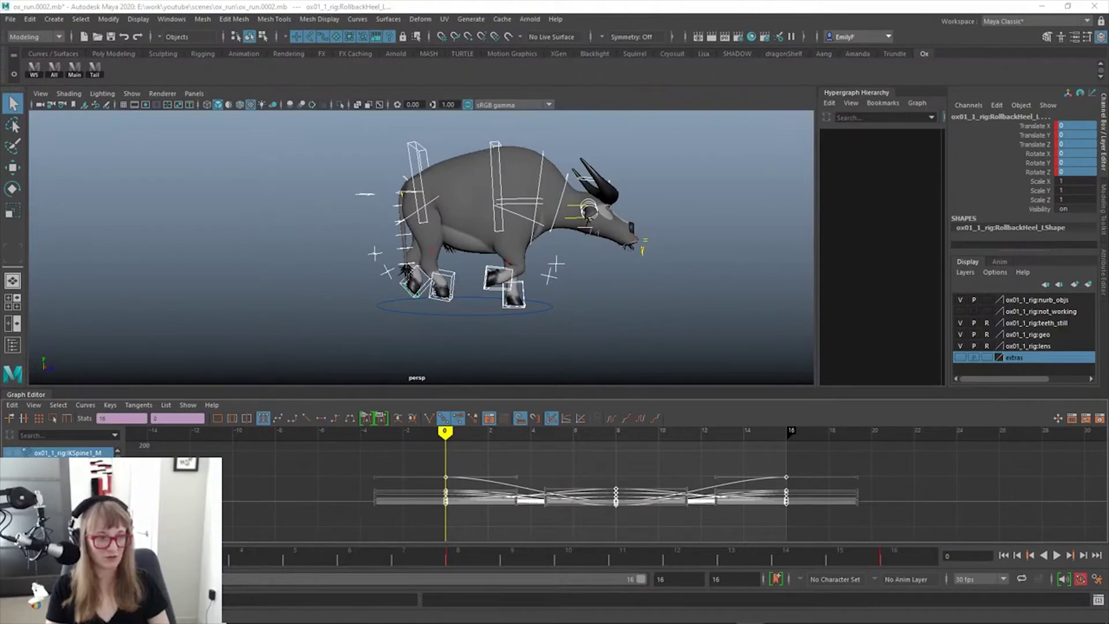
# Bring up the bison_running02 reference clip and advance it frame by frame to study the bison's run
pyautogui.moveTo(1108, 213); pyautogui.dragTo(780, 209)
pyautogui.press('Right')
pyautogui.press('Right')
pyautogui.press('Right')
pyautogui.press('Right')
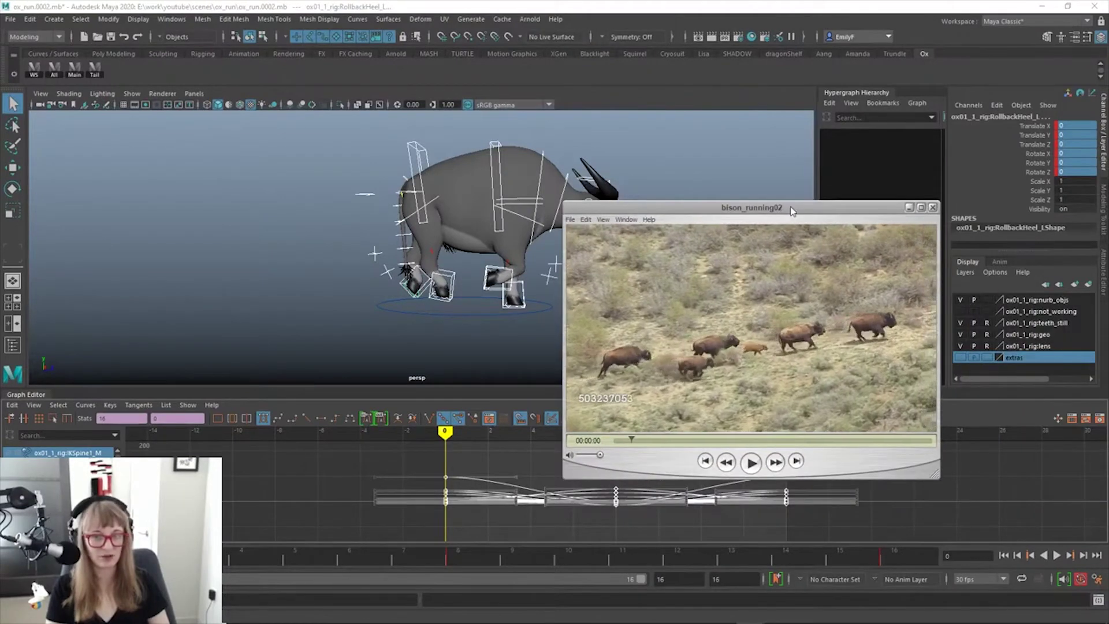
pyautogui.press('Right')
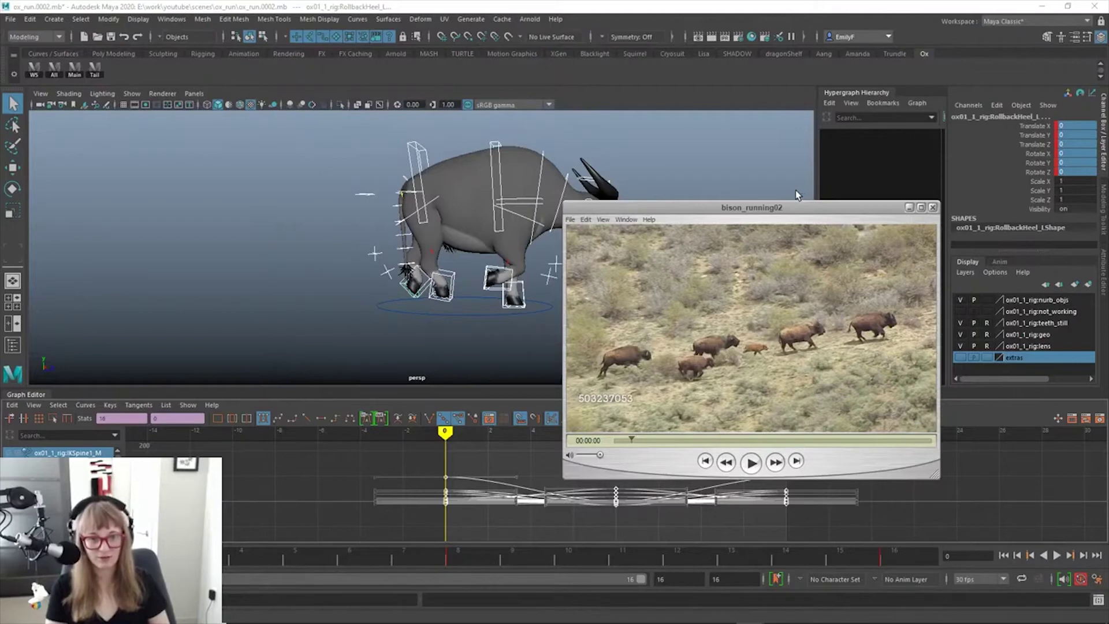
pyautogui.press('Right')
pyautogui.press('Right')
pyautogui.press('Right')
pyautogui.press('Right')
pyautogui.press('Right')
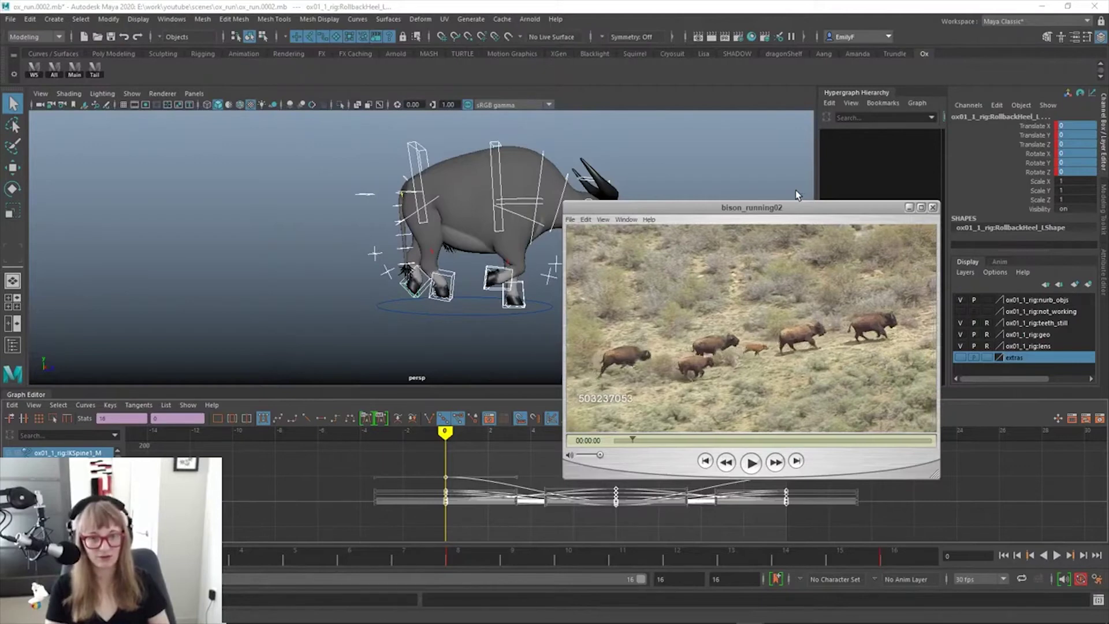
pyautogui.press('Right')
pyautogui.press('Right')
pyautogui.press('Right')
pyautogui.press('Right')
pyautogui.press('Right')
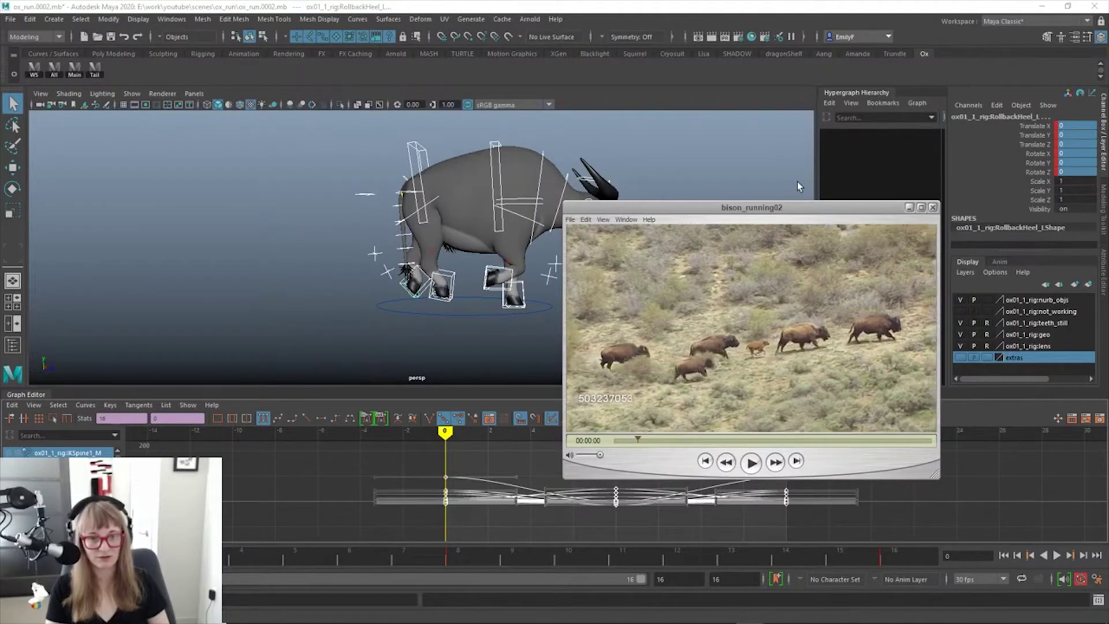
pyautogui.press('Right')
pyautogui.press('Right')
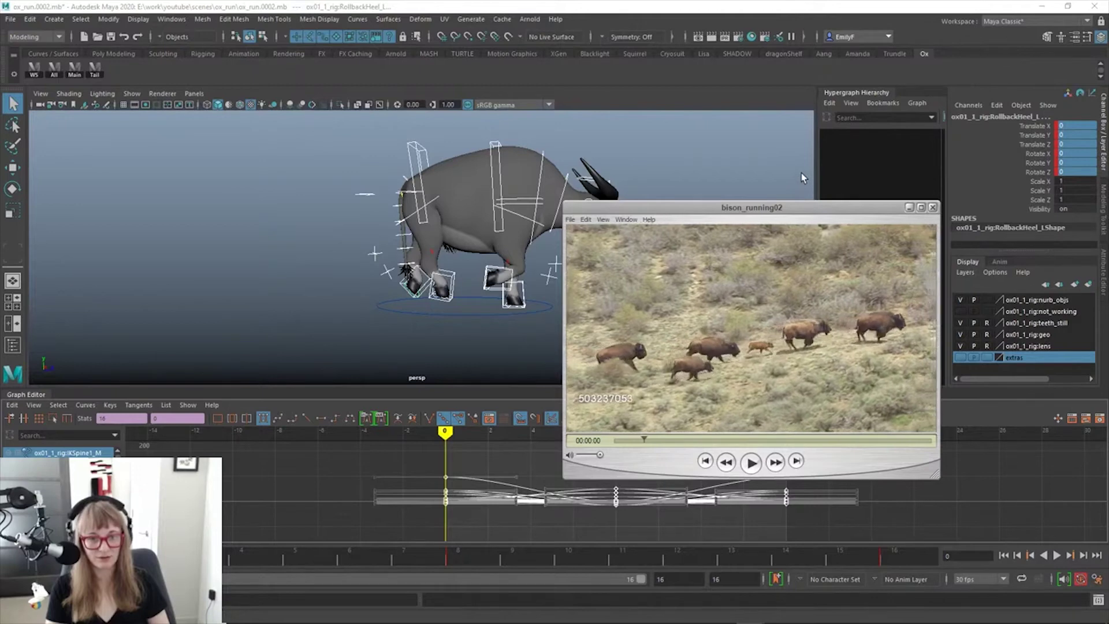
# Step the bison reference back several frames, review the same stride forward again, and move the clip out of the way
pyautogui.press('Left')
pyautogui.press('Left')
pyautogui.press('Left')
pyautogui.press('Left')
pyautogui.press('Left')
pyautogui.press('Left')
pyautogui.press('Left')
pyautogui.press('Left')
pyautogui.press('Left')
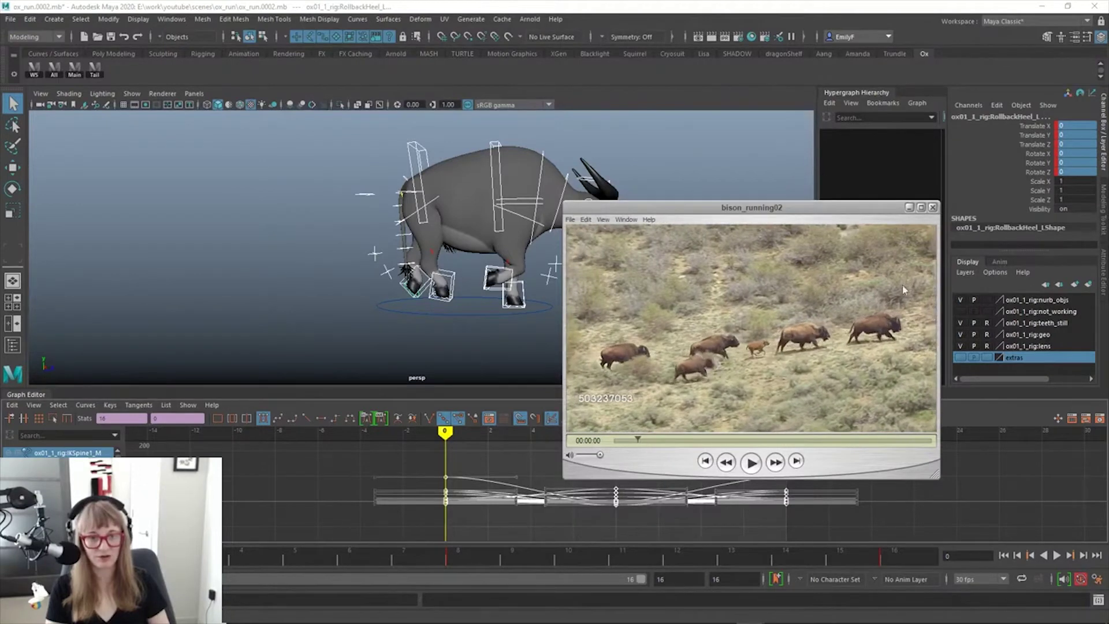
pyautogui.press('Right')
pyautogui.press('Right')
pyautogui.press('Right')
pyautogui.press('Right')
pyautogui.press('Right')
pyautogui.press('Right')
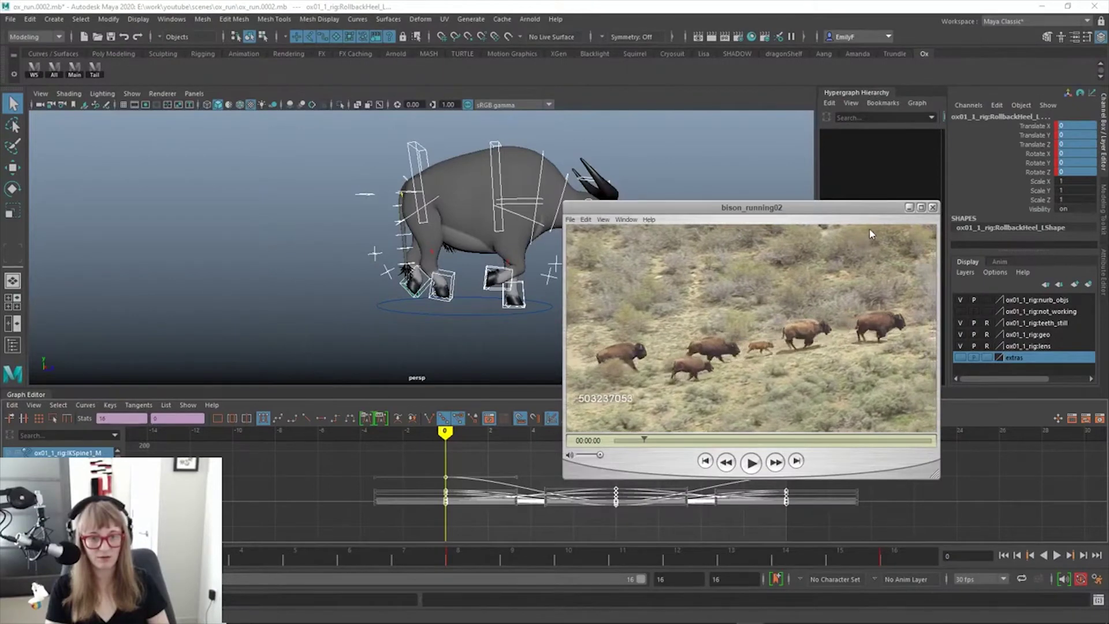
pyautogui.moveTo(797, 211); pyautogui.dragTo(1108, 189)
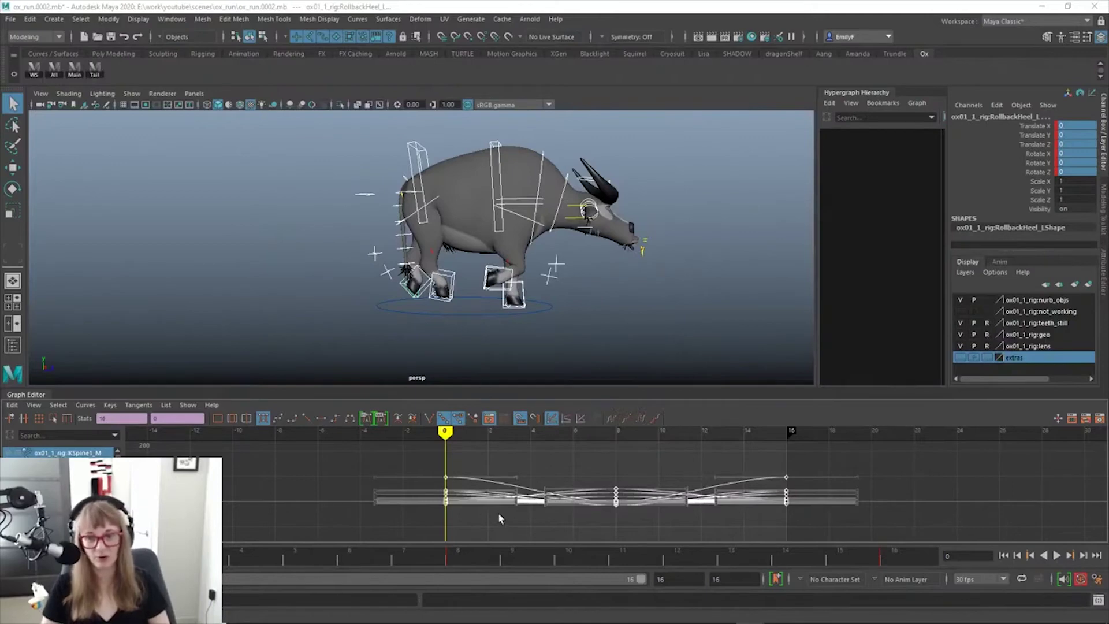
# Frame the selected animation curves in the Graph Editor and play back the run cycle
pyautogui.press('f')
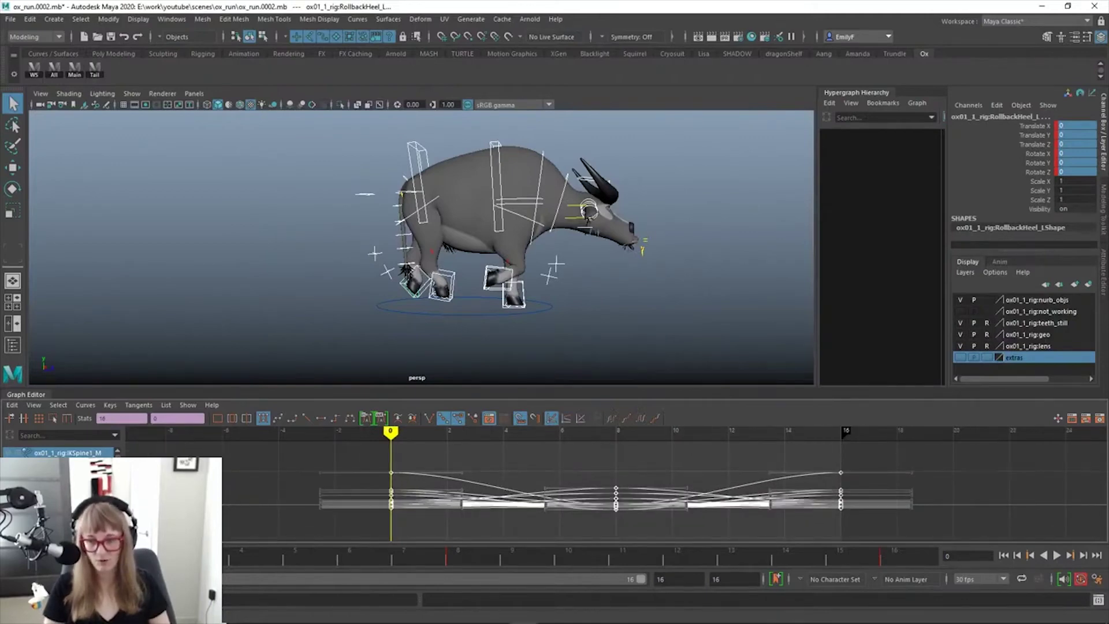
pyautogui.hotkey('alt', 'v')
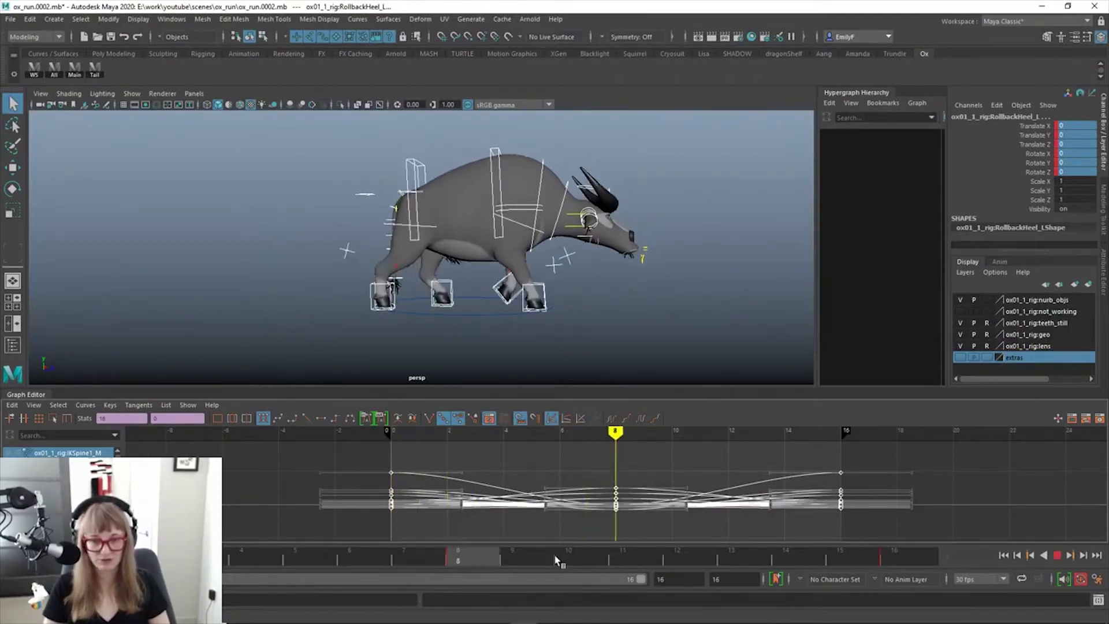
pyautogui.hotkey('alt', 'v')
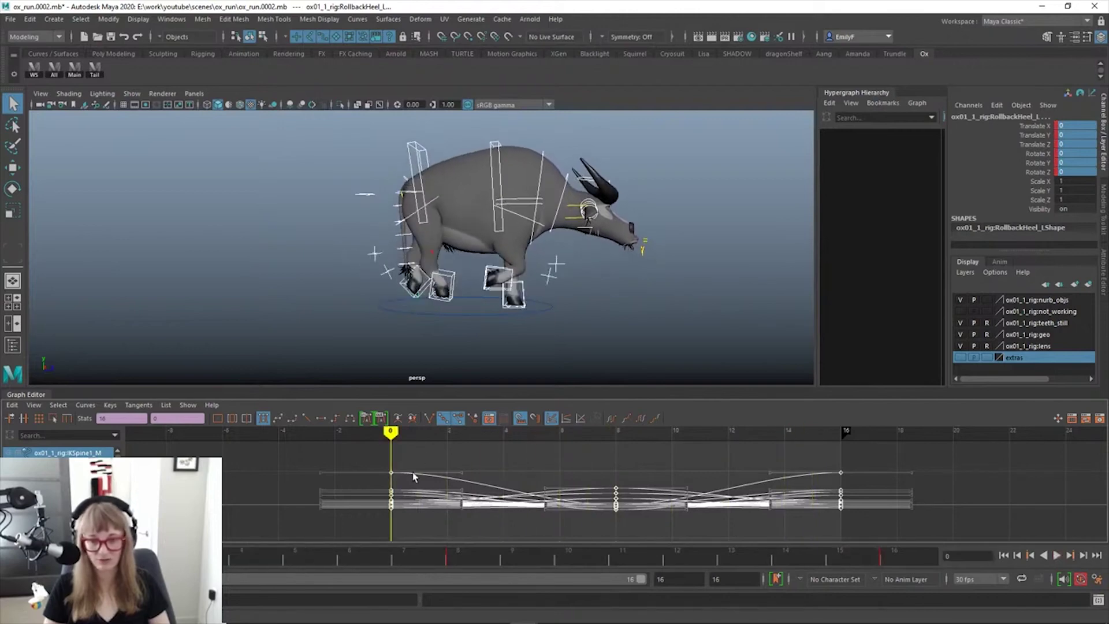
# Shift all the selected keys 6 frames later, placing the poses on frames 6, 14 and 22, and play the cycle
pyautogui.press('w')
pyautogui.hotkey('ctrl', 'z')
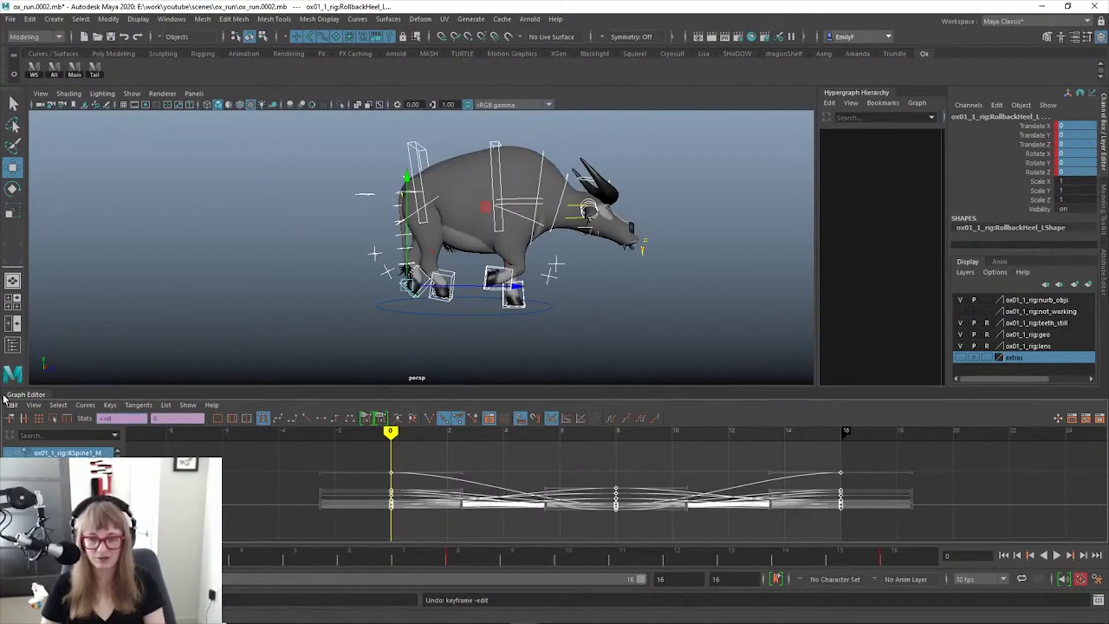
pyautogui.press('Return')
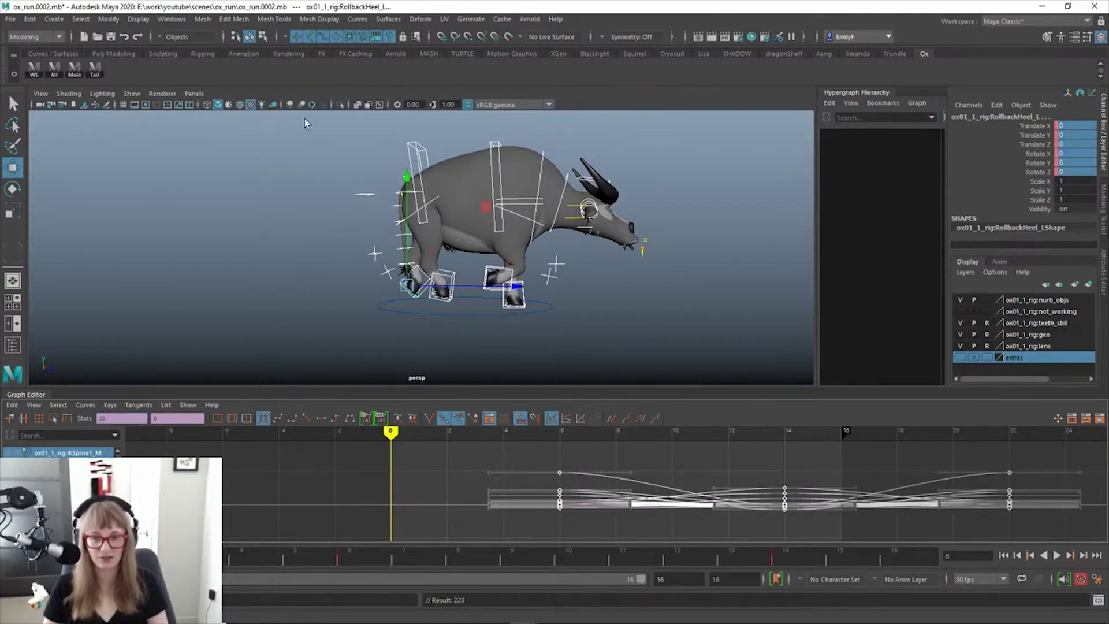
pyautogui.press('q')
pyautogui.hotkey('alt', 'v')
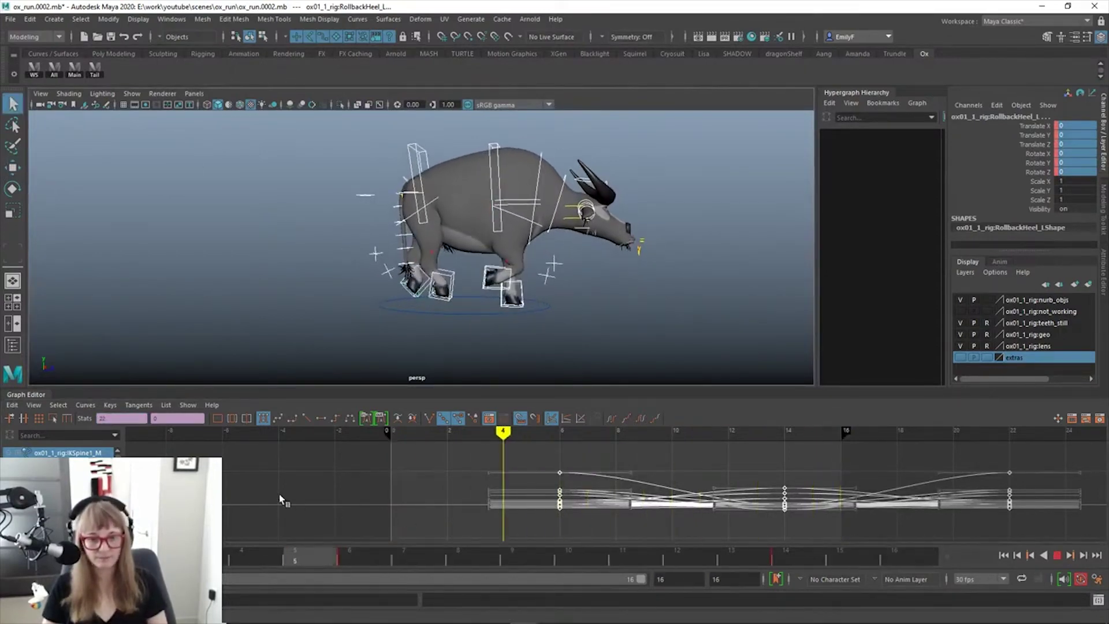
pyautogui.hotkey('alt', 'v')
# Key all the selected rig controls at frame 16 and delete their keys at frame 22
pyautogui.keyDown('alt'); pyautogui.moveTo(328, 165); pyautogui.dragTo(487, 301, button='right'); pyautogui.keyUp('alt')
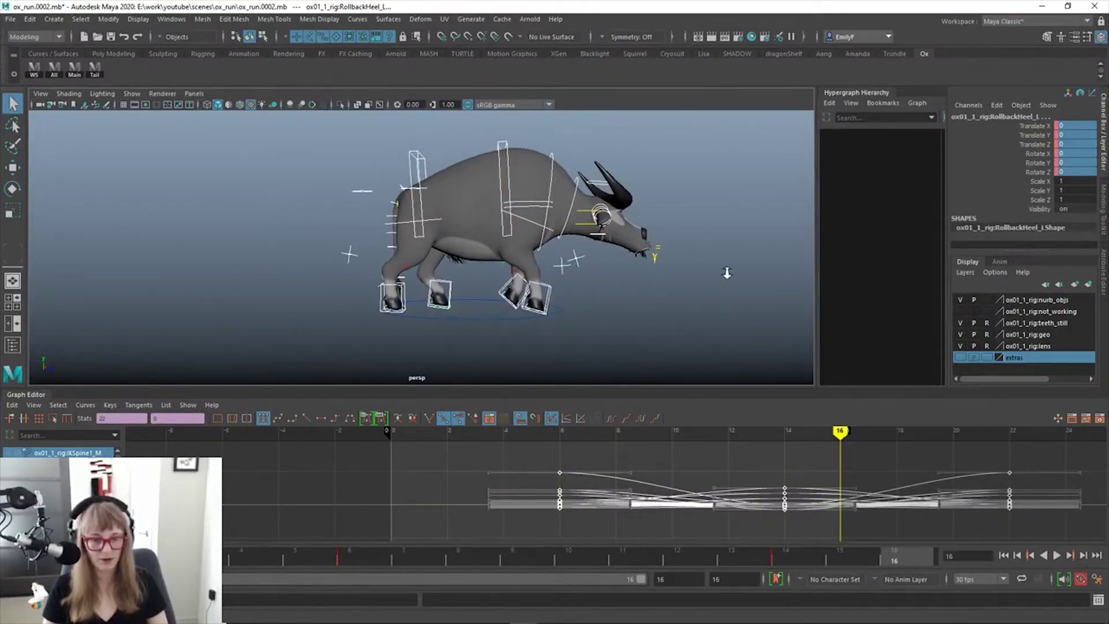
pyautogui.keyDown('alt'); pyautogui.moveTo(727, 272); pyautogui.dragTo(624, 258, button='middle'); pyautogui.keyUp('alt')
pyautogui.press('s')
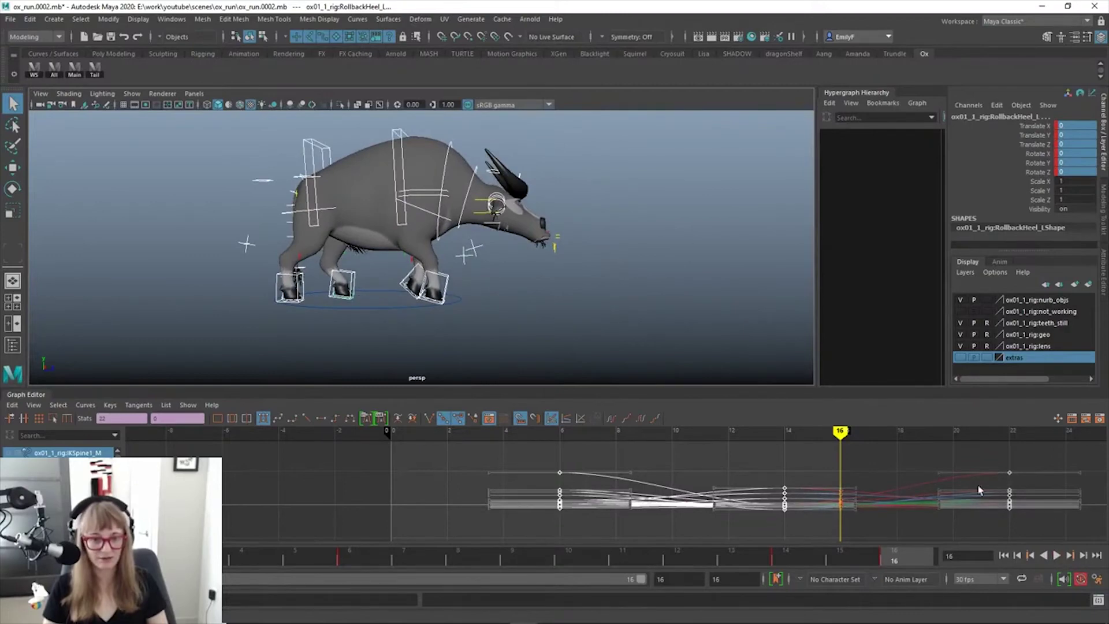
pyautogui.moveTo(979, 444); pyautogui.dragTo(1060, 539)
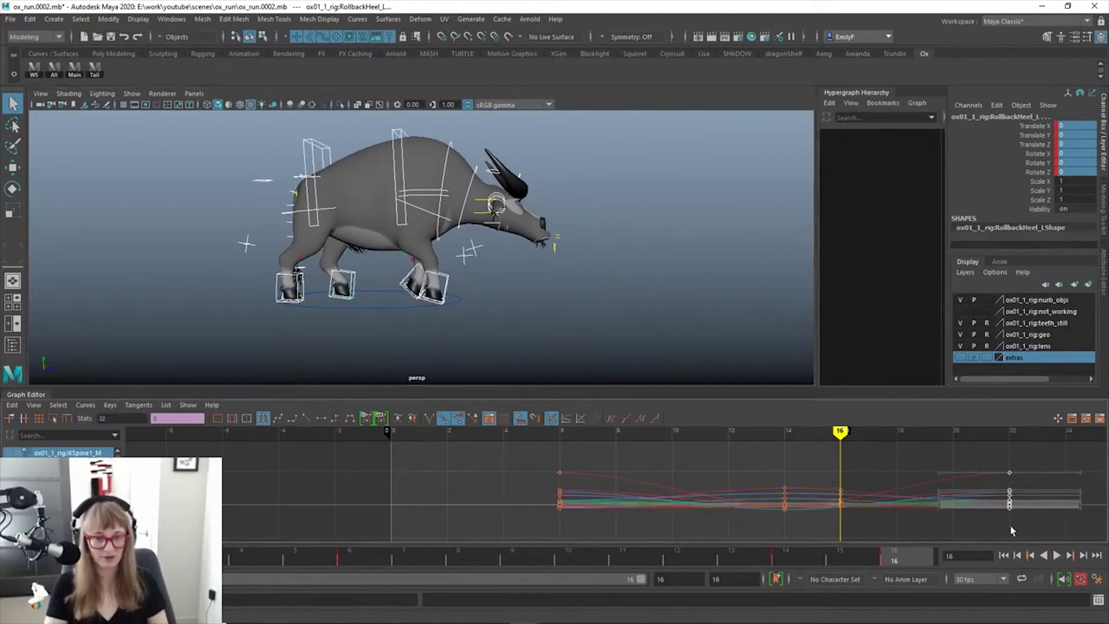
pyautogui.press('Delete')
# Carry the frame 16 pose over to frame 0 and key all the selected controls there
pyautogui.click(32, 558)
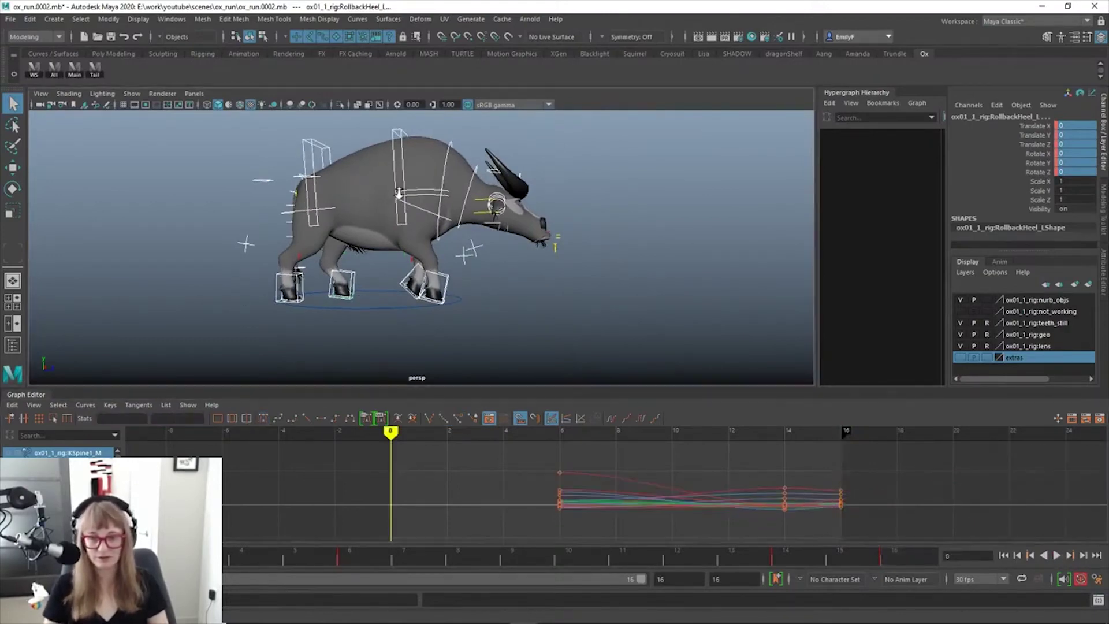
pyautogui.keyDown('alt'); pyautogui.moveTo(397, 192); pyautogui.dragTo(433, 203, button='right'); pyautogui.keyUp('alt')
pyautogui.press('s')
pyautogui.keyDown('alt'); pyautogui.moveTo(498, 192); pyautogui.dragTo(586, 203, button='middle'); pyautogui.keyUp('alt')
# Play back the run cycle with the rig controls hidden, and scrub from frame 0 to 9 to check the timing
pyautogui.hotkey('alt', 'v')
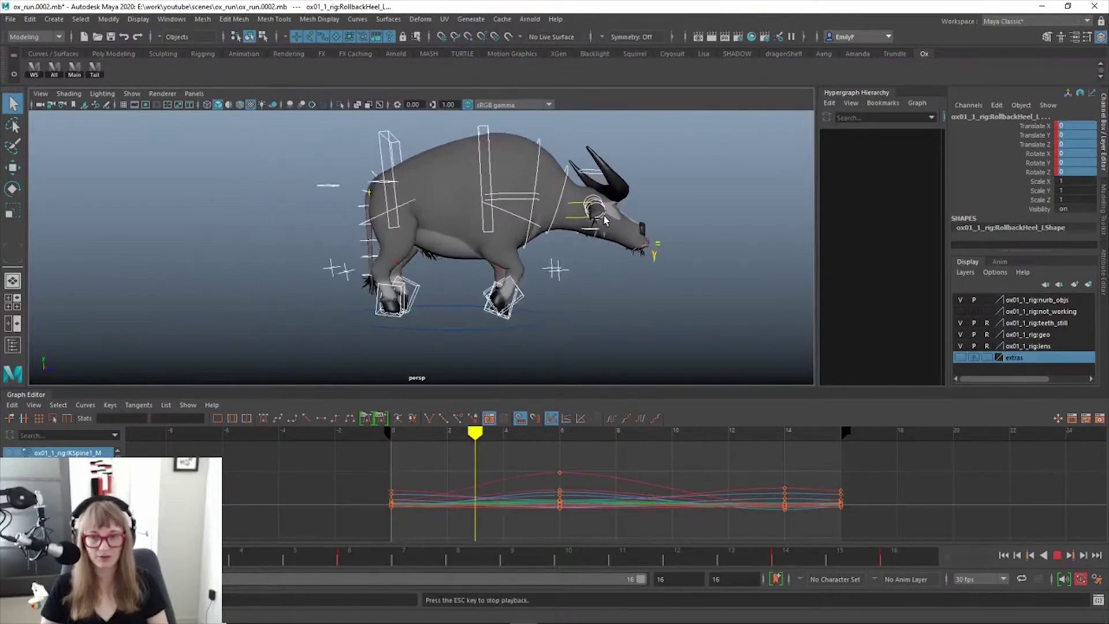
pyautogui.hotkey('alt', '1')
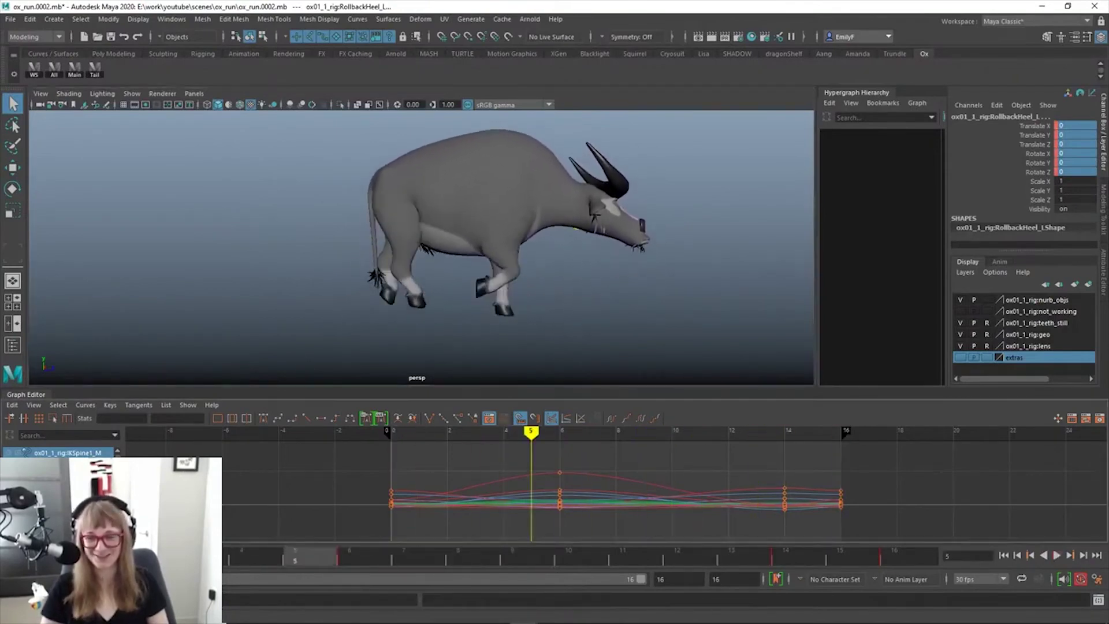
pyautogui.press('Escape')
pyautogui.keyDown('alt'); pyautogui.moveTo(439, 306); pyautogui.dragTo(530, 248, button='right'); pyautogui.keyUp('alt')
pyautogui.keyDown('alt'); pyautogui.moveTo(530, 248); pyautogui.dragTo(541, 248, button='middle'); pyautogui.keyUp('alt')
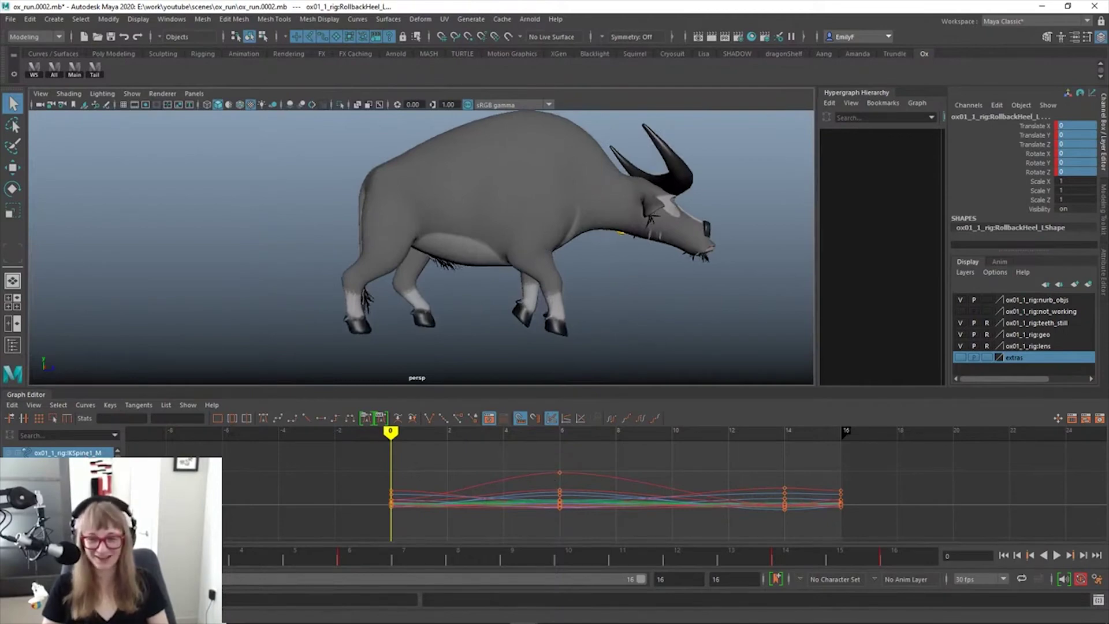
pyautogui.moveTo(283, 555); pyautogui.dragTo(512, 555)
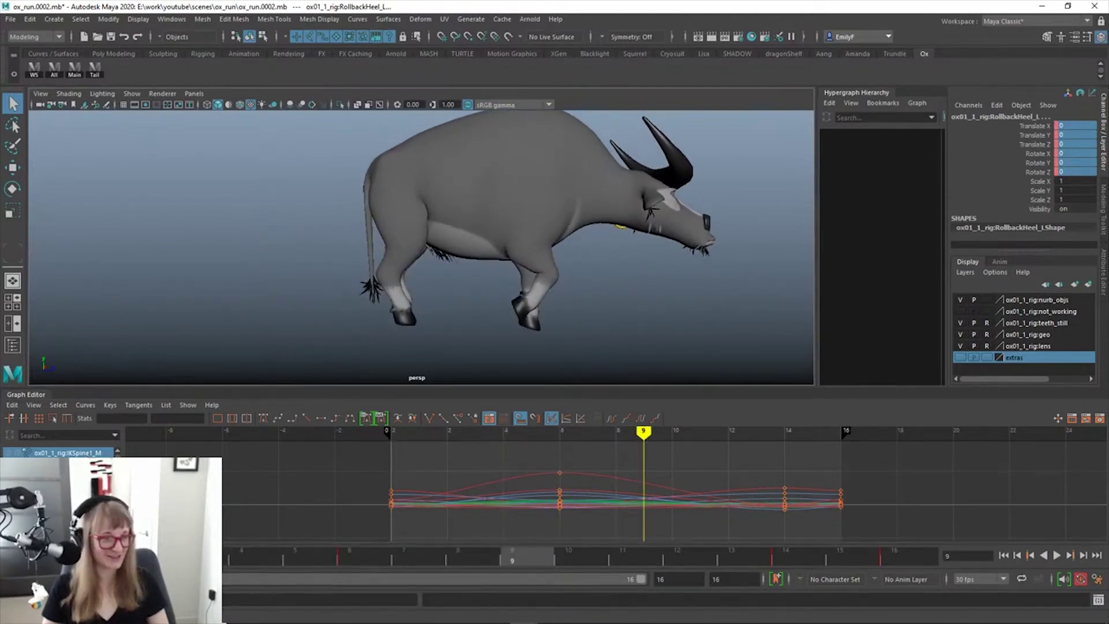
pyautogui.moveTo(356, 348); pyautogui.dragTo(614, 471)
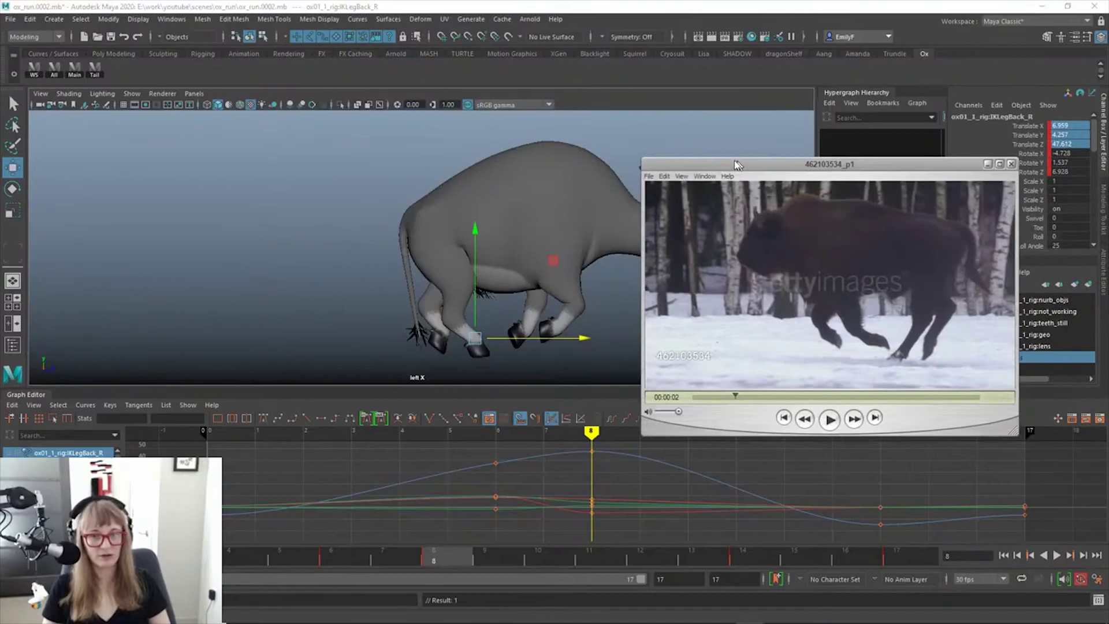
# Move the bison reference clip out of view and play back the run cycle in the side view
pyautogui.moveTo(735, 166); pyautogui.dragTo(734, 166)
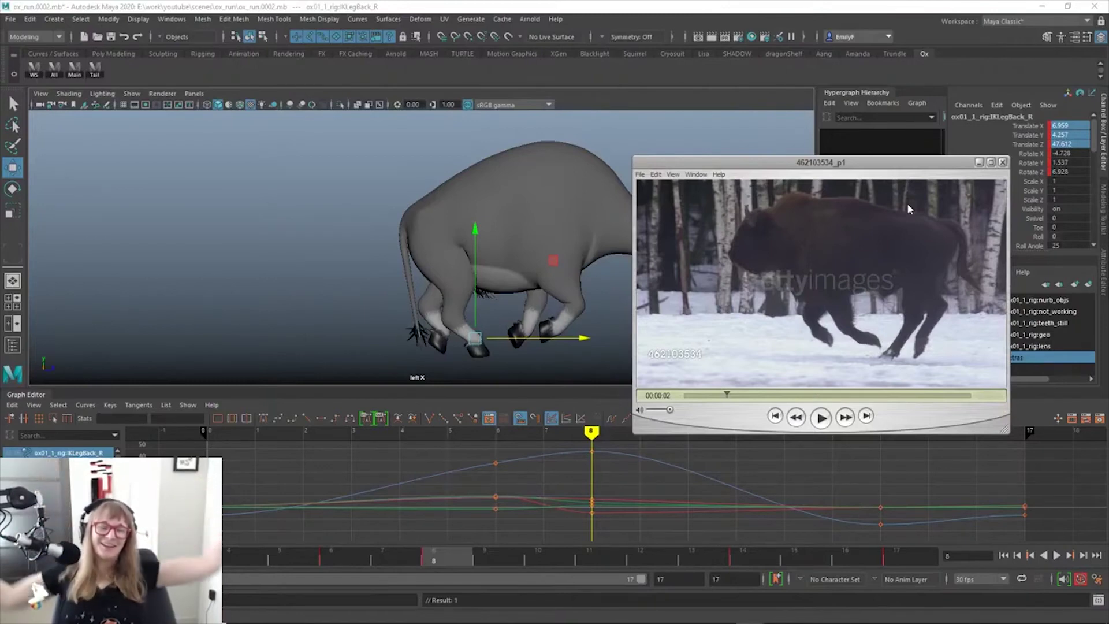
pyautogui.moveTo(904, 162); pyautogui.dragTo(1108, 162)
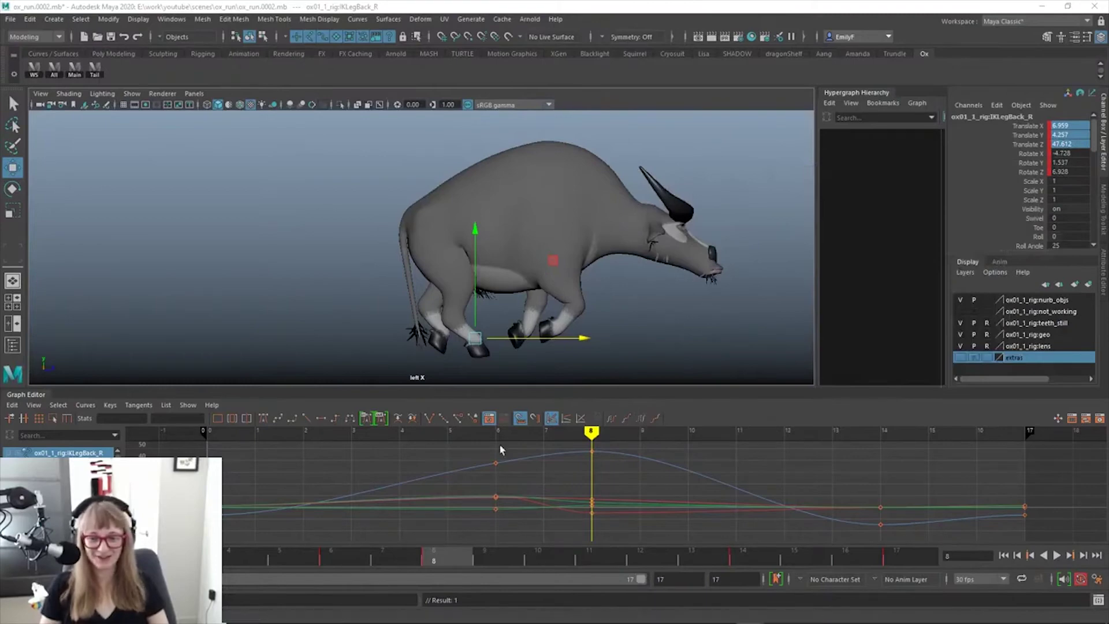
pyautogui.scroll(1, 603, 286)
pyautogui.keyDown('alt'); pyautogui.moveTo(603, 286); pyautogui.dragTo(586, 246, button='middle'); pyautogui.keyUp('alt')
pyautogui.scroll(-1, 565, 290)
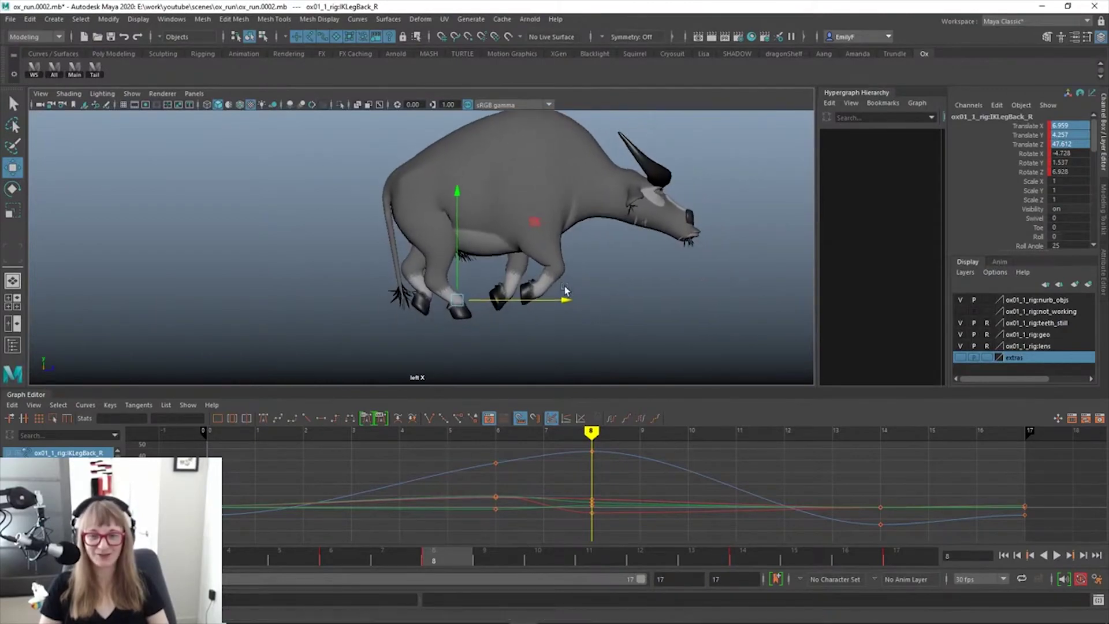
pyautogui.keyDown('alt'); pyautogui.moveTo(565, 291); pyautogui.dragTo(541, 290, button='right'); pyautogui.keyUp('alt')
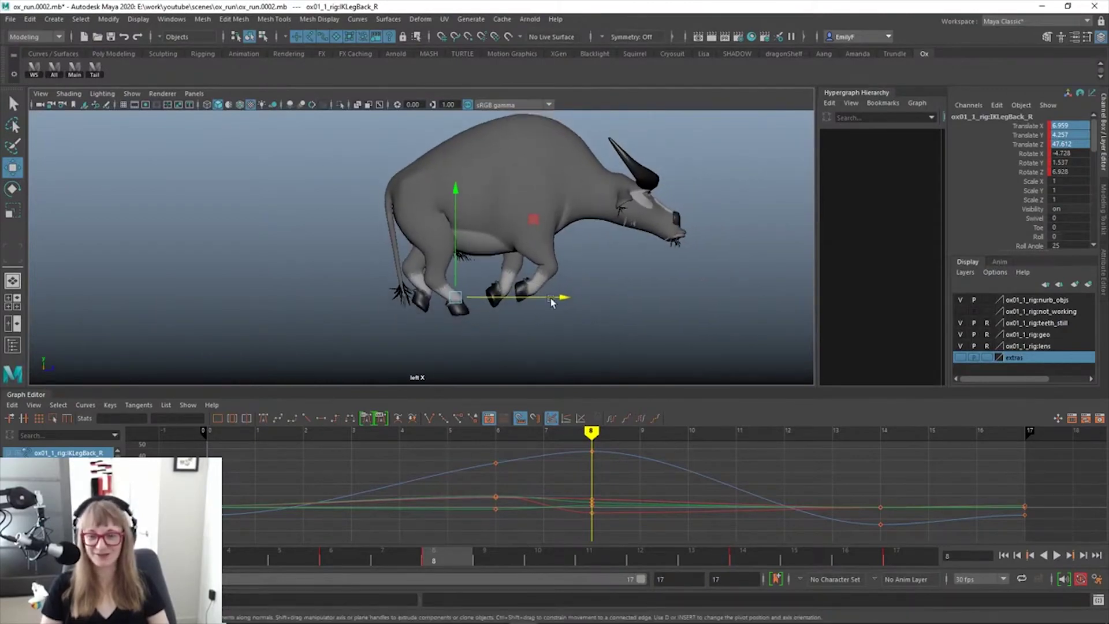
pyautogui.hotkey('alt', 'v')
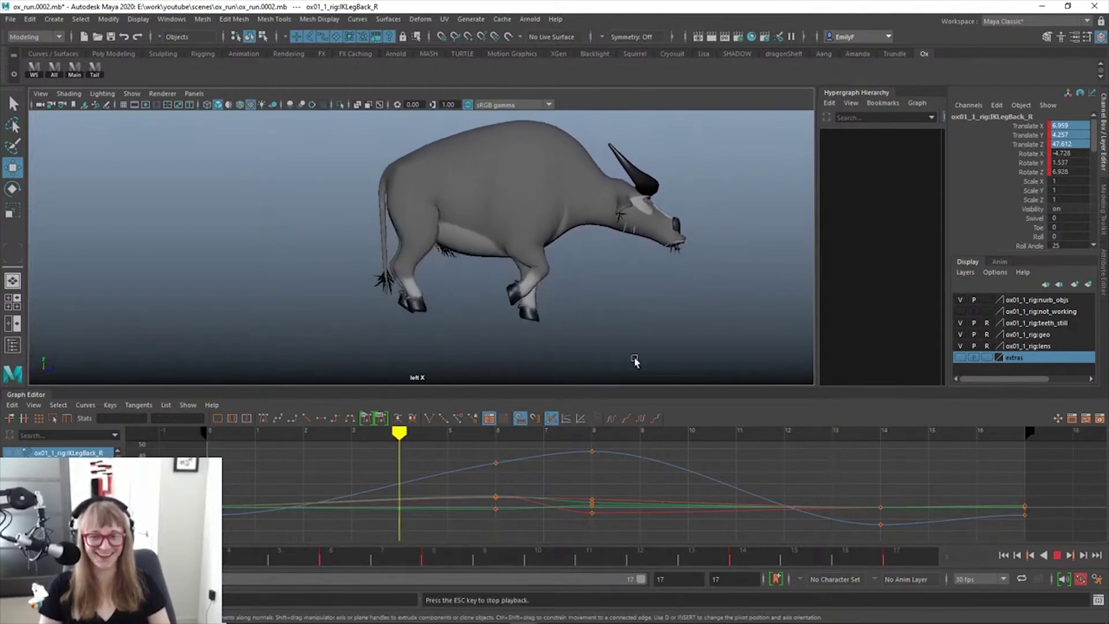
pyautogui.press('Escape')
# Show the rig controls, delete the IKSpine1_M hip control's key at frame 6, and play back the result
pyautogui.click(437, 563)
pyautogui.hotkey('alt', '1')
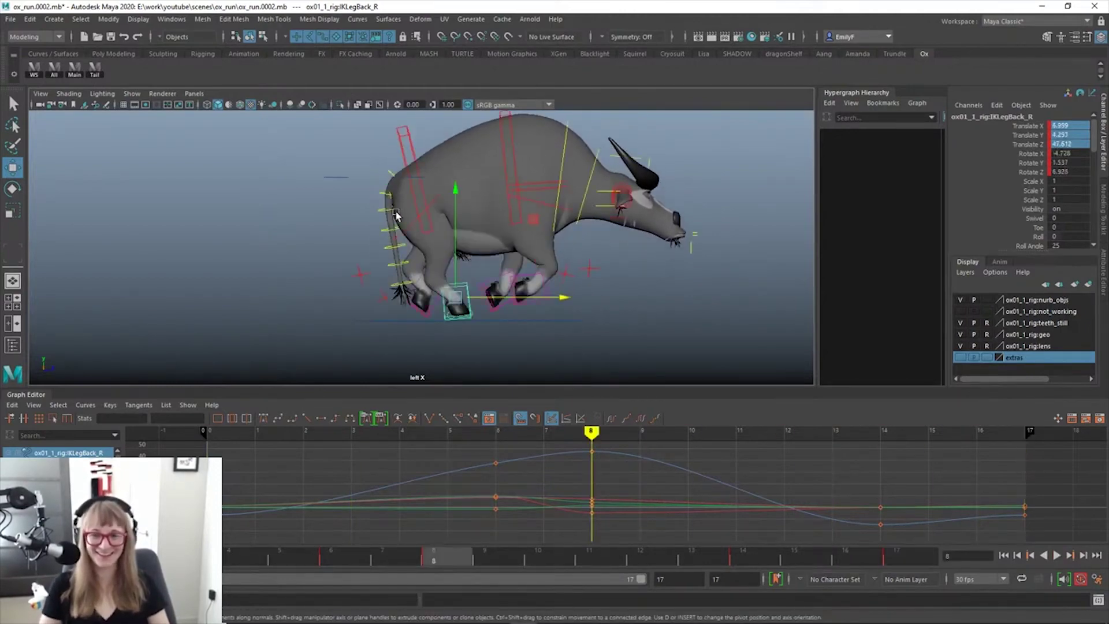
pyautogui.click(403, 144)
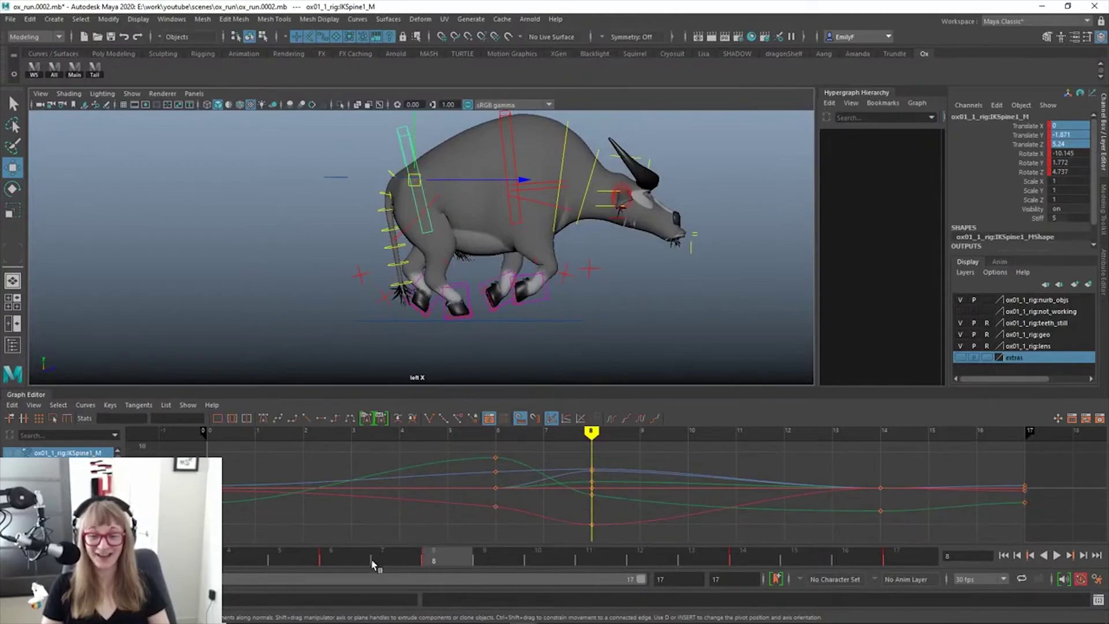
pyautogui.click(332, 563)
pyautogui.rightClick(332, 560)
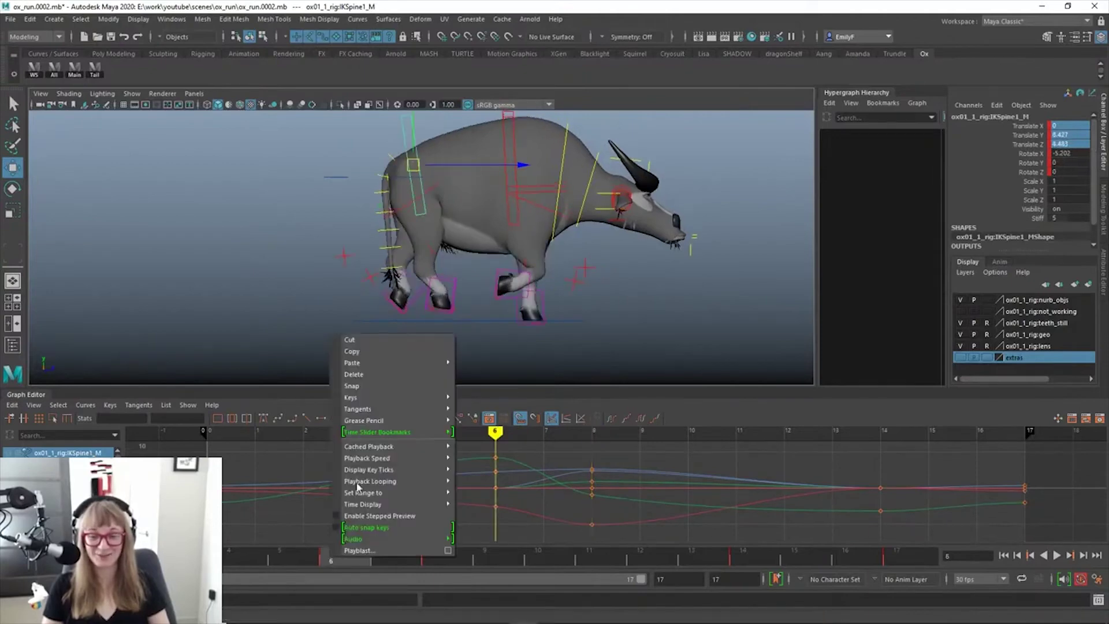
pyautogui.click(378, 379)
pyautogui.hotkey('alt', 'v')
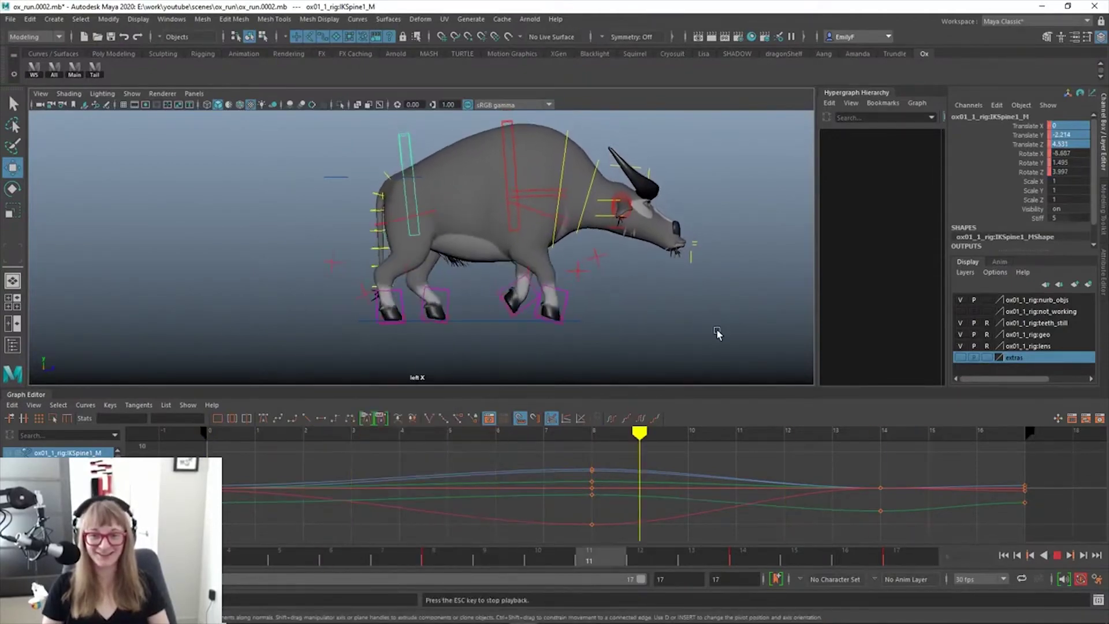
pyautogui.click(417, 557)
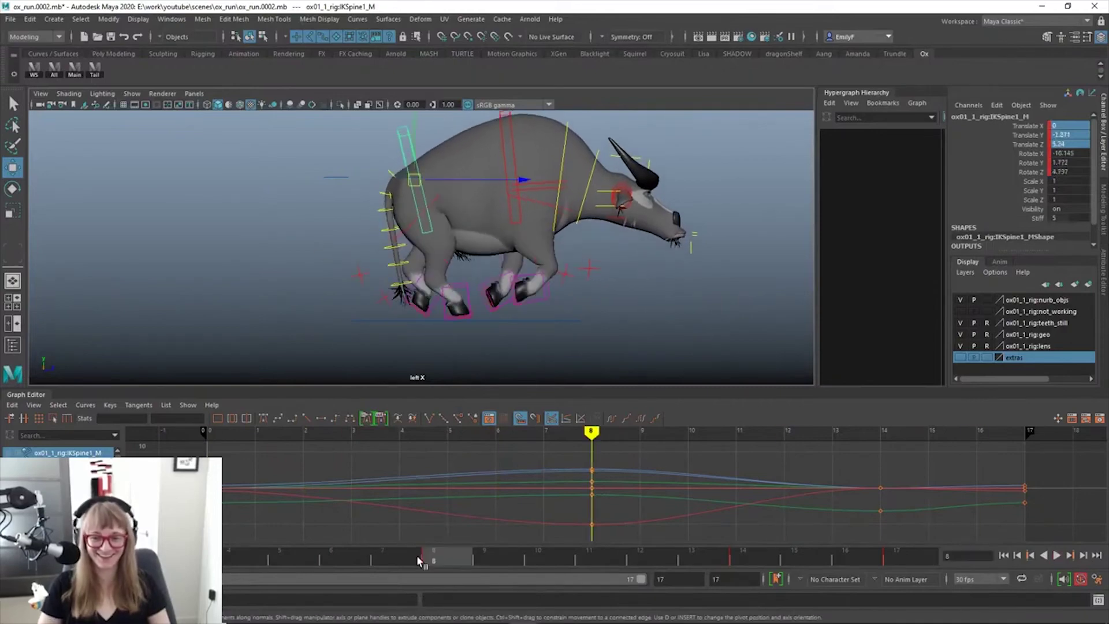
# At frame 8, move the IKLegBack_R foot control forward to about 55.4 in Translate Z and lower it slightly
pyautogui.moveTo(418, 559)
pyautogui.mouseDown()
pyautogui.moveTo(370, 571)
pyautogui.moveTo(432, 564)
pyautogui.mouseUp()
pyautogui.scroll(1, 638, 298)
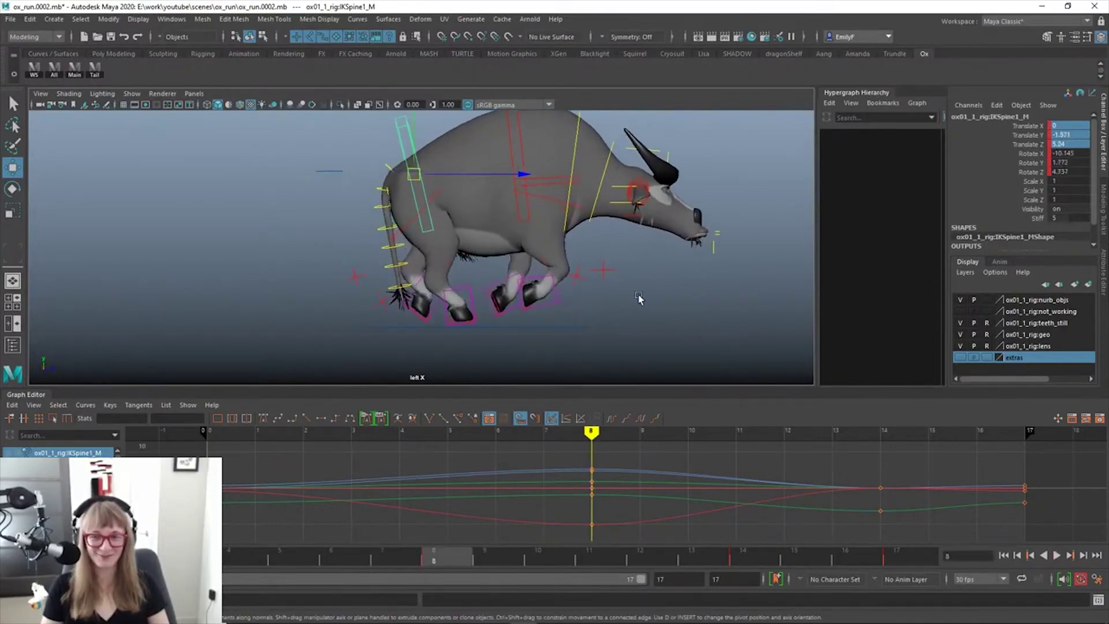
pyautogui.keyDown('alt'); pyautogui.moveTo(549, 233); pyautogui.dragTo(572, 243, button='middle'); pyautogui.keyUp('alt')
pyautogui.click(497, 309)
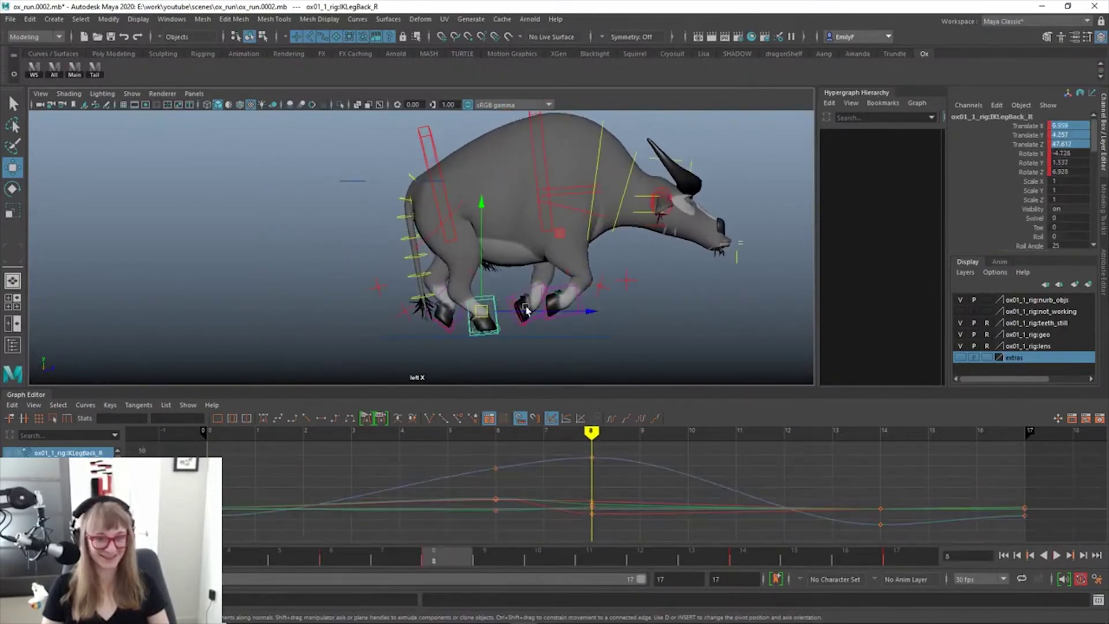
pyautogui.moveTo(542, 314); pyautogui.dragTo(542, 313)
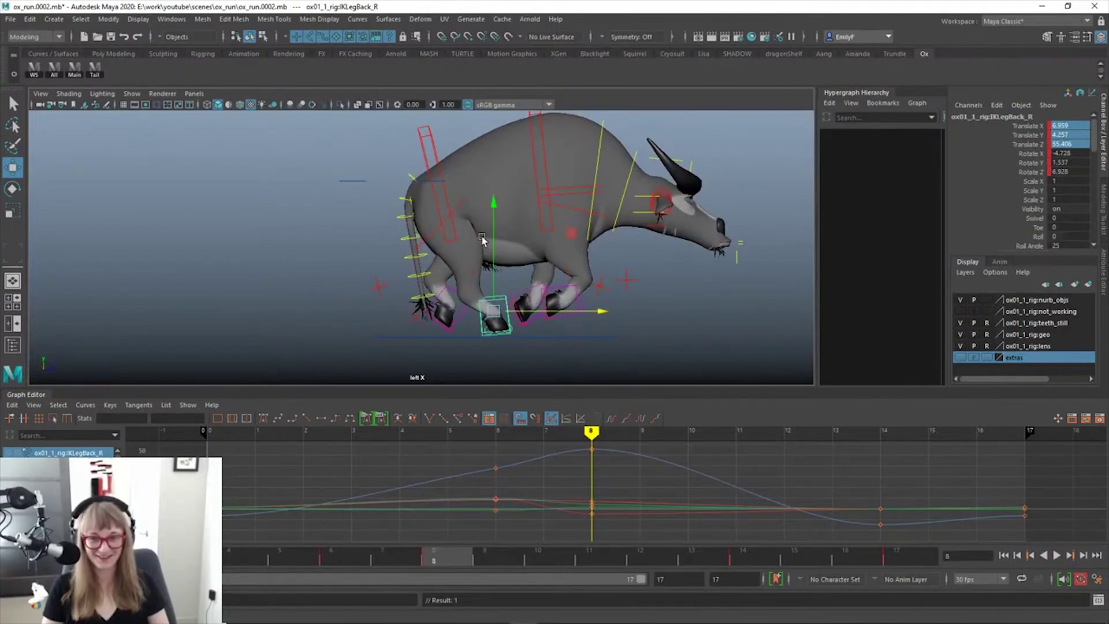
pyautogui.moveTo(483, 241); pyautogui.dragTo(483, 245)
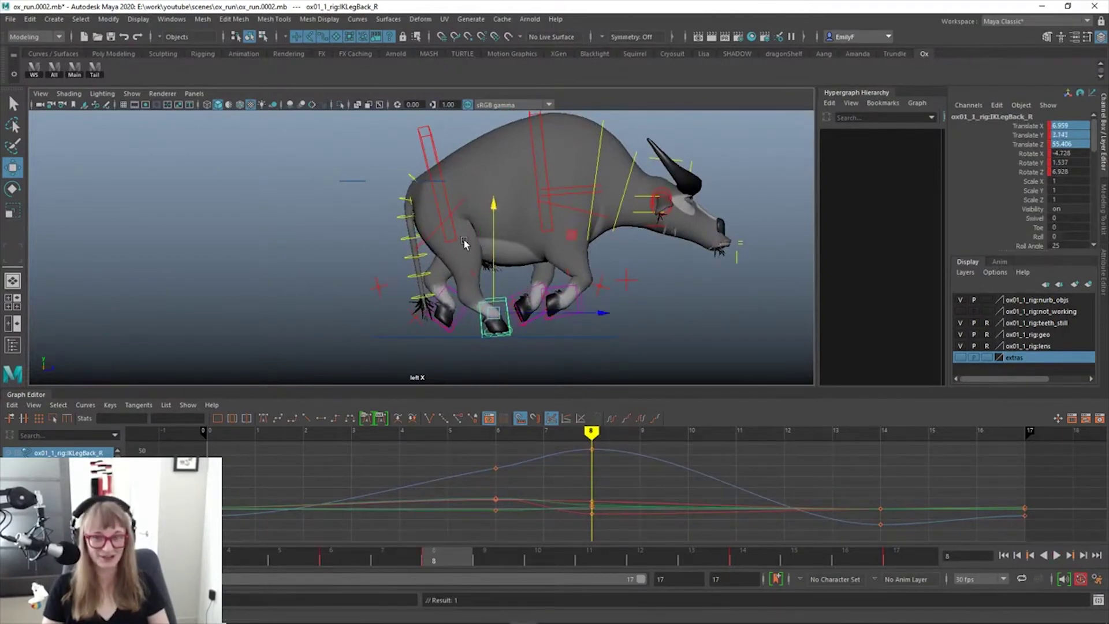
pyautogui.press('q')
pyautogui.click(422, 240)
pyautogui.press('e')
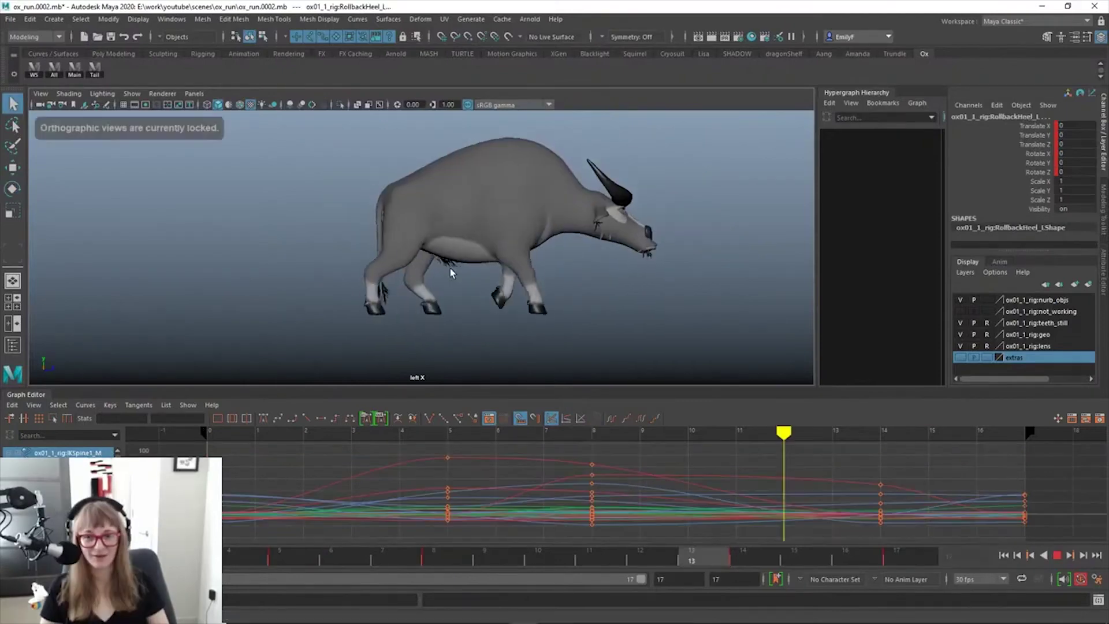
# Return to frame 0, show the rig controls, and play back the run cycle again
pyautogui.hotkey('alt', 'v')
pyautogui.moveTo(448, 559); pyautogui.dragTo(37, 559)
pyautogui.hotkey('alt', '1')
pyautogui.keyDown('alt'); pyautogui.moveTo(470, 205); pyautogui.dragTo(483, 197, button='right'); pyautogui.keyUp('alt')
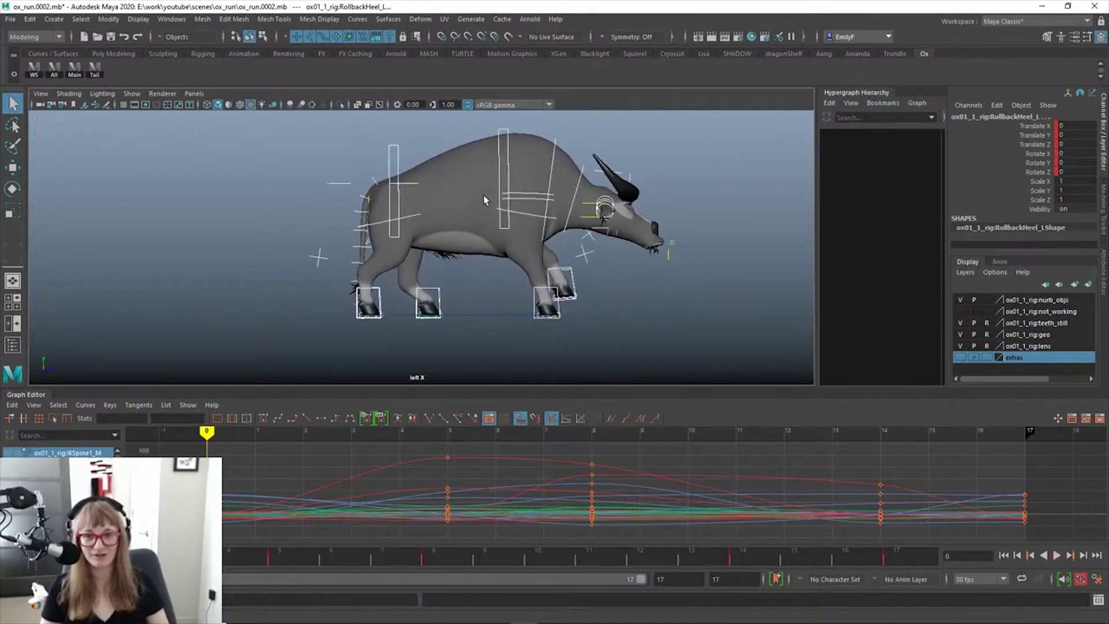
pyautogui.hotkey('alt', 'v')
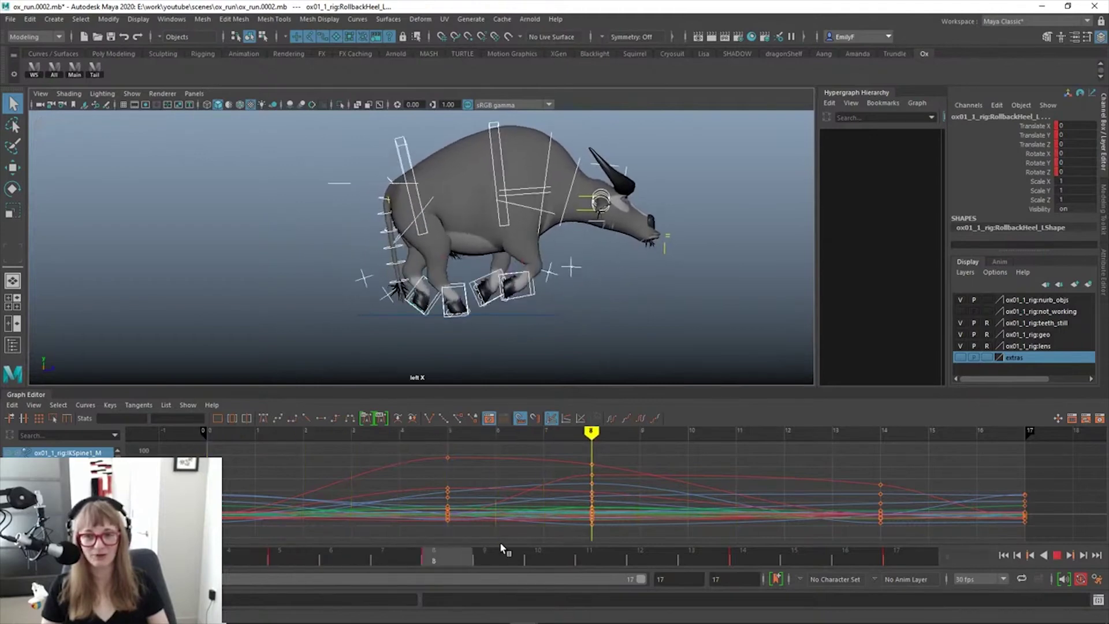
pyautogui.hotkey('alt', 'v')
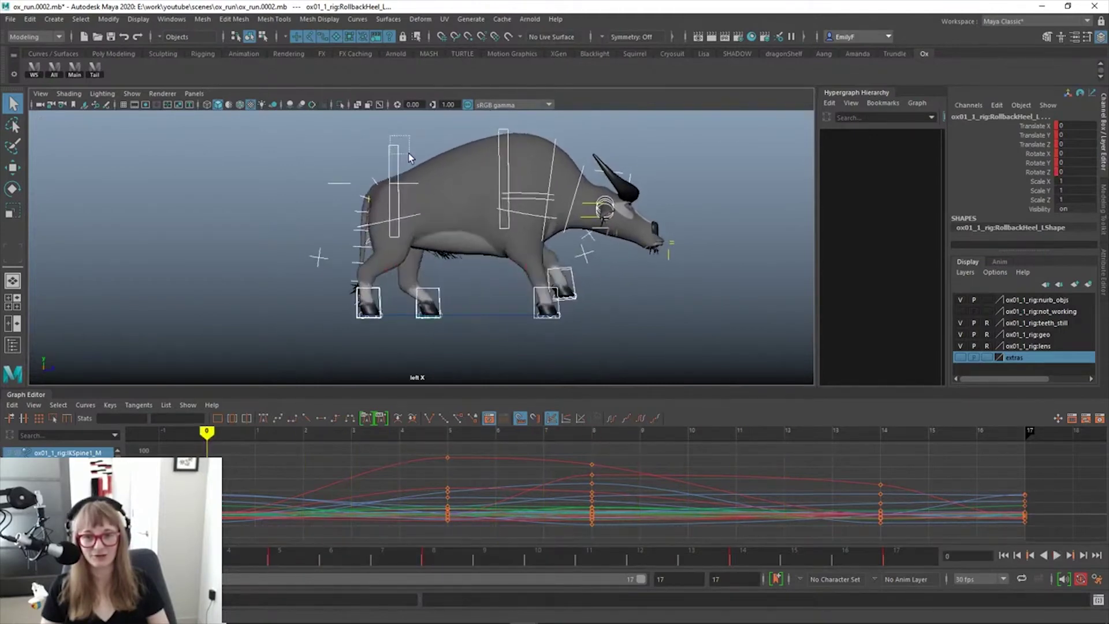
# Set the IKSpine1_M hip control's Translate Z to 2.5 at frame 8
pyautogui.click(408, 154)
pyautogui.moveTo(306, 548); pyautogui.dragTo(437, 549)
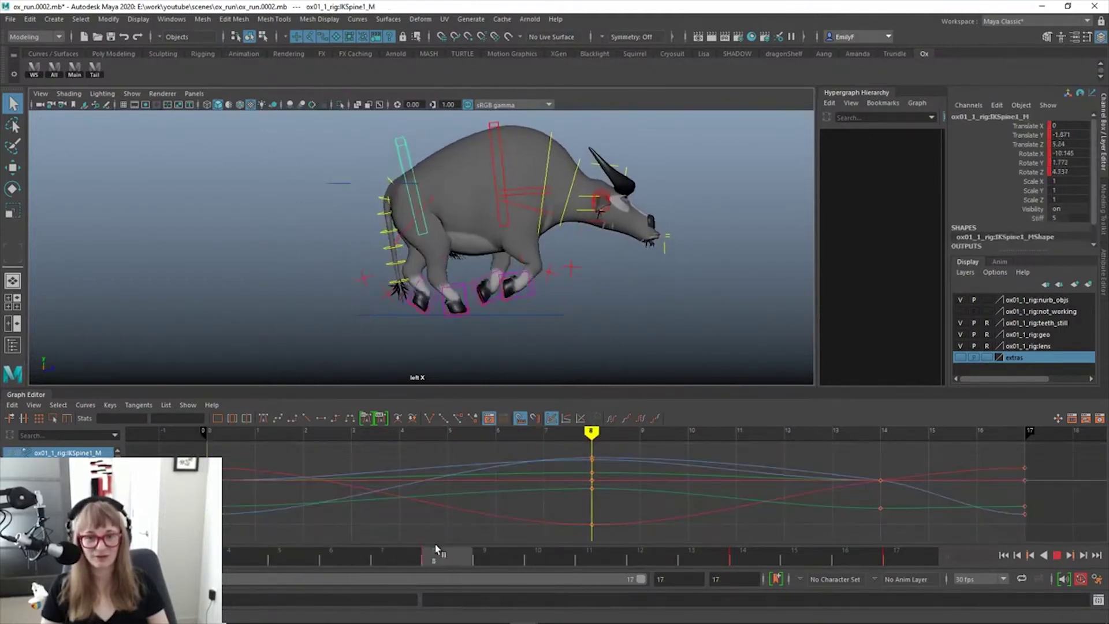
pyautogui.press('w')
pyautogui.keyDown('alt'); pyautogui.moveTo(508, 212); pyautogui.dragTo(479, 261, button='middle'); pyautogui.keyUp('alt')
pyautogui.keyDown('alt'); pyautogui.moveTo(435, 226); pyautogui.dragTo(451, 210, button='right'); pyautogui.keyUp('alt')
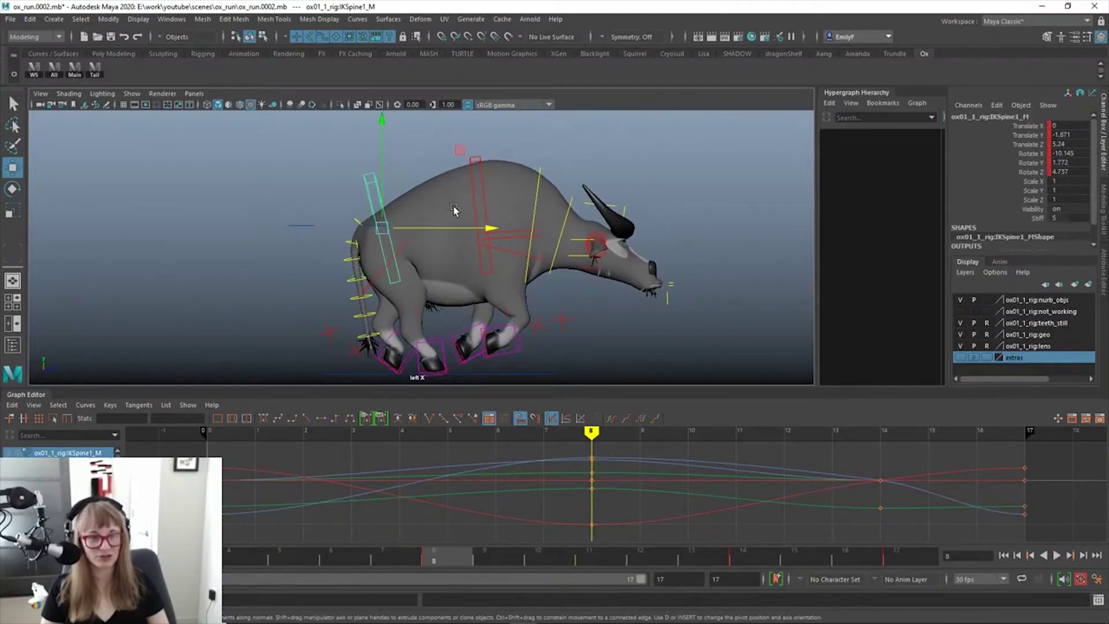
pyautogui.moveTo(469, 230); pyautogui.dragTo(416, 230)
pyautogui.hotkey('ctrl', 'z')
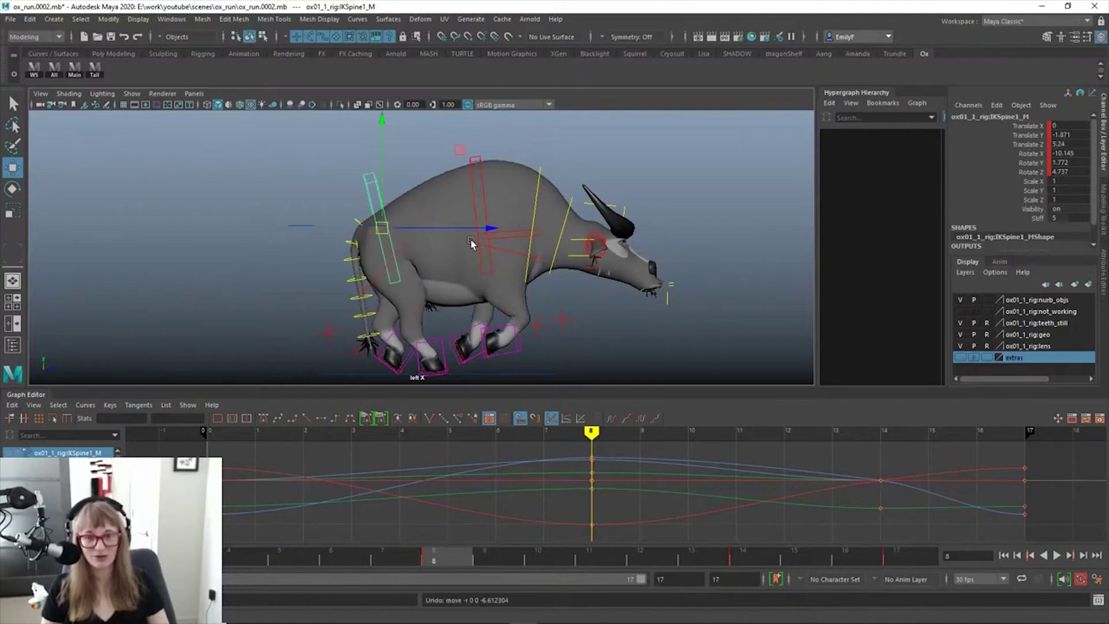
pyautogui.doubleClick(1069, 146)
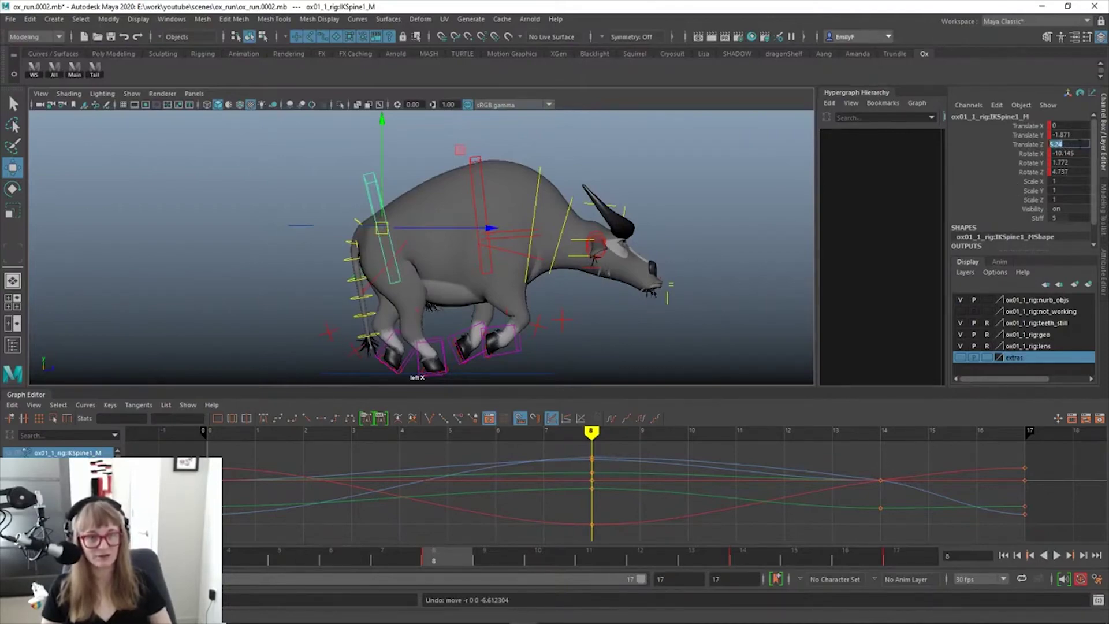
pyautogui.write('2.5')
pyautogui.press('Return')
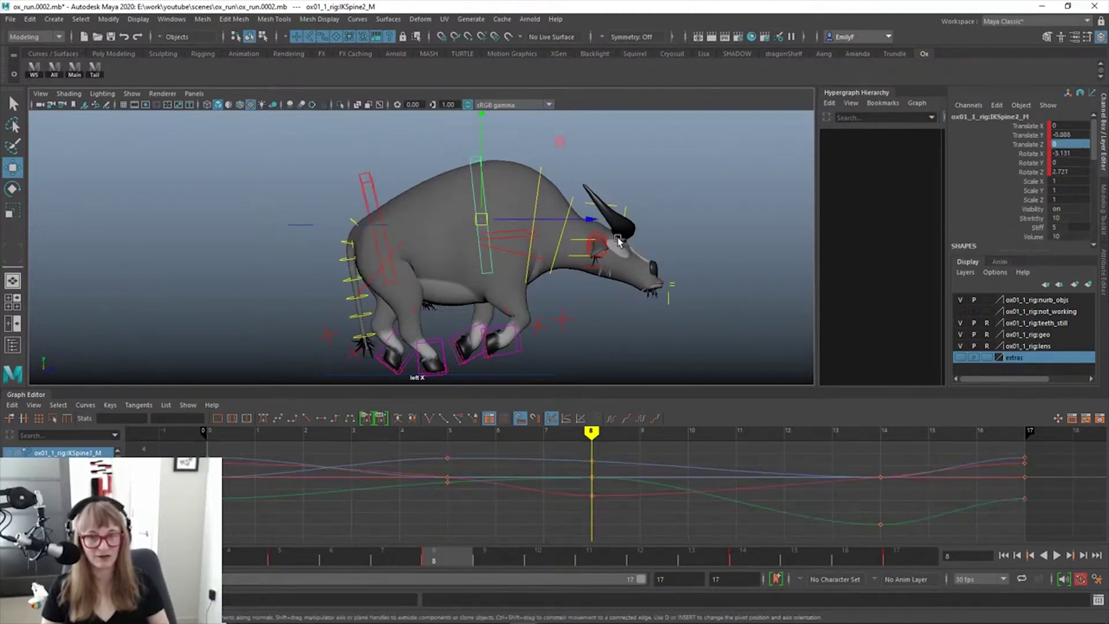
# At frame 8, undo the IKSpine2_M chest control's stray move, set its Translate Z to -2.5, and play back the result
pyautogui.click(579, 218)
pyautogui.hotkey('ctrl', 'z')
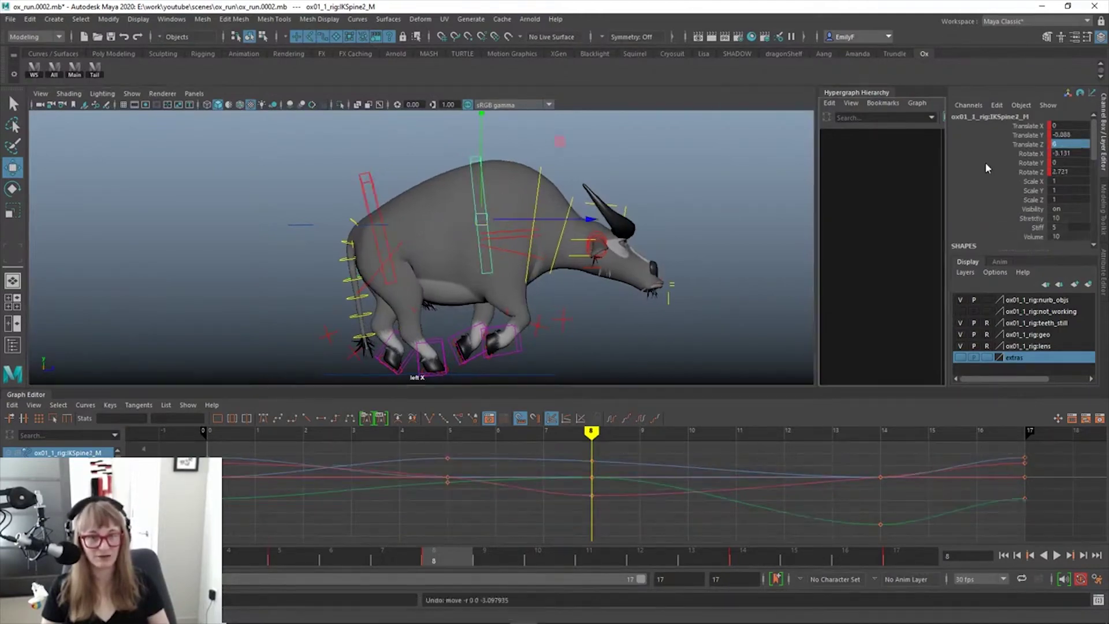
pyautogui.click(1071, 143)
pyautogui.write('-2.5')
pyautogui.press('Return')
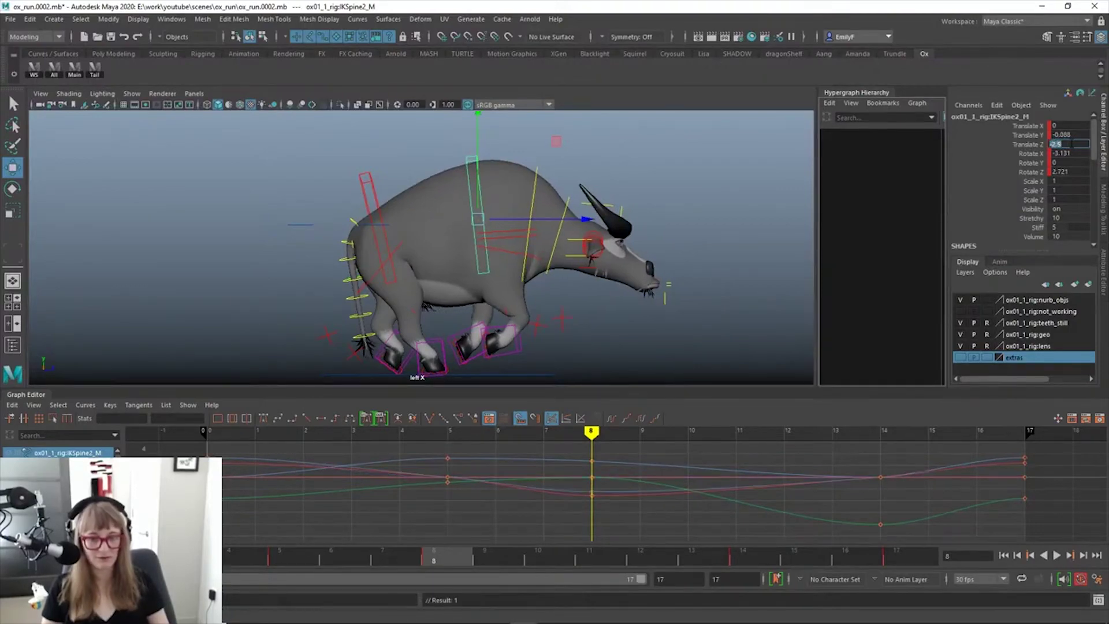
pyautogui.hotkey('alt', 'v')
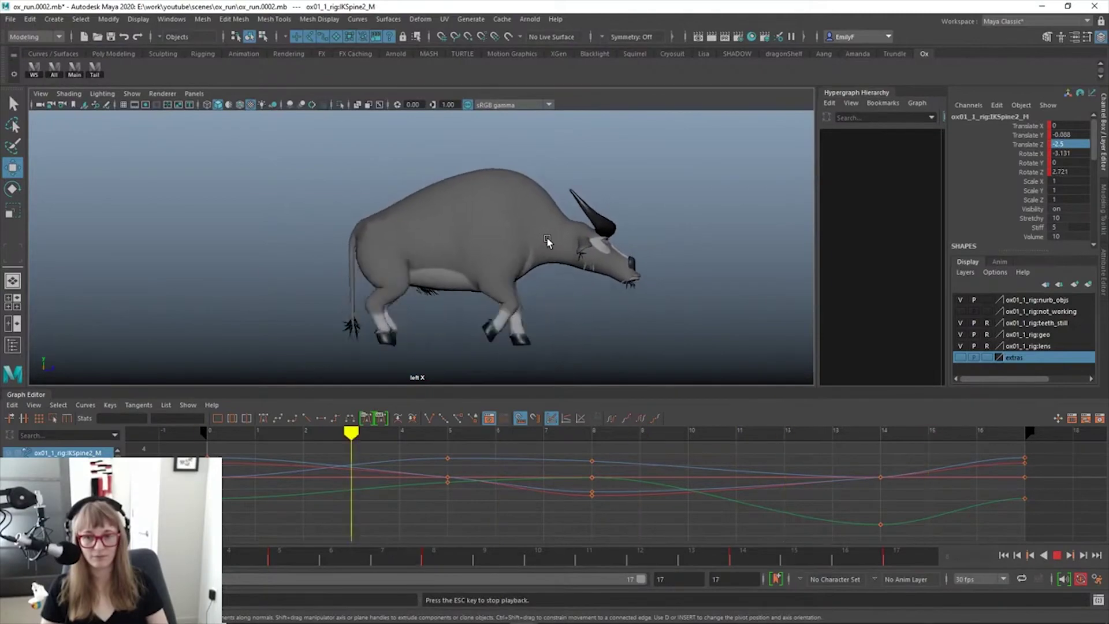
# At frame 17, set the IKSpine1_M hip control's Translate Z to -3
pyautogui.click(382, 558)
pyautogui.moveTo(382, 558); pyautogui.dragTo(444, 557)
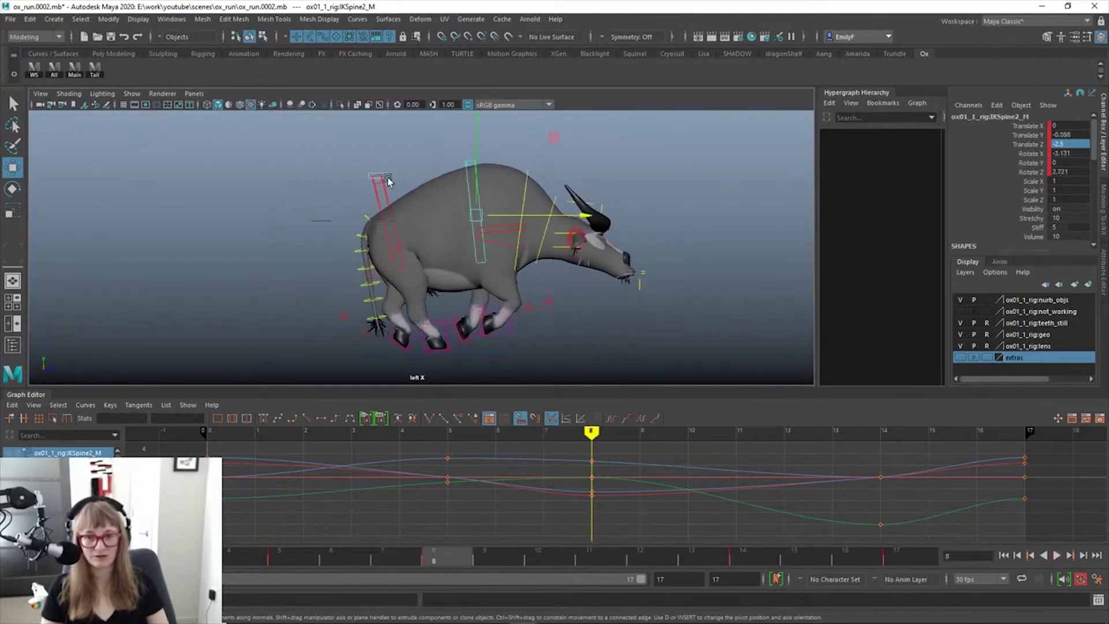
pyautogui.click(382, 178)
pyautogui.click(912, 557)
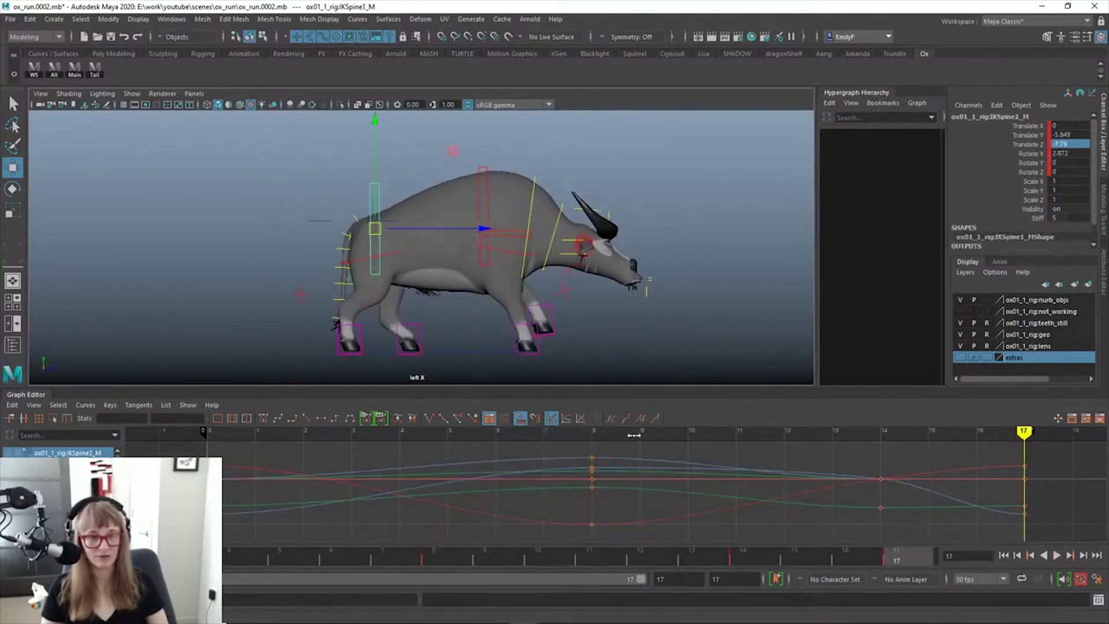
pyautogui.click(492, 167)
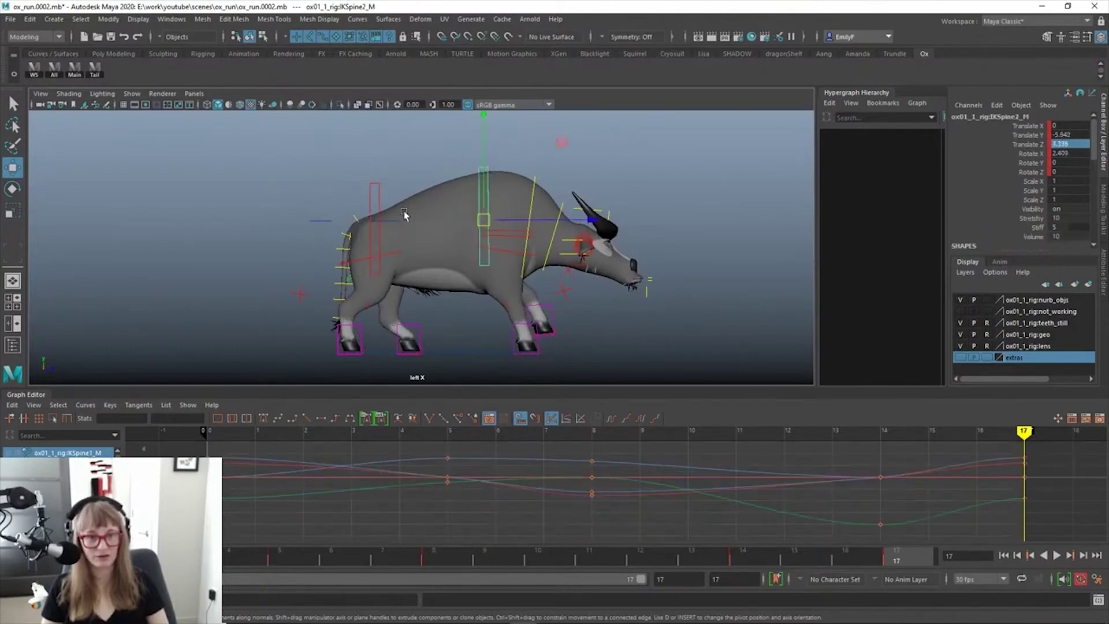
pyautogui.click(378, 194)
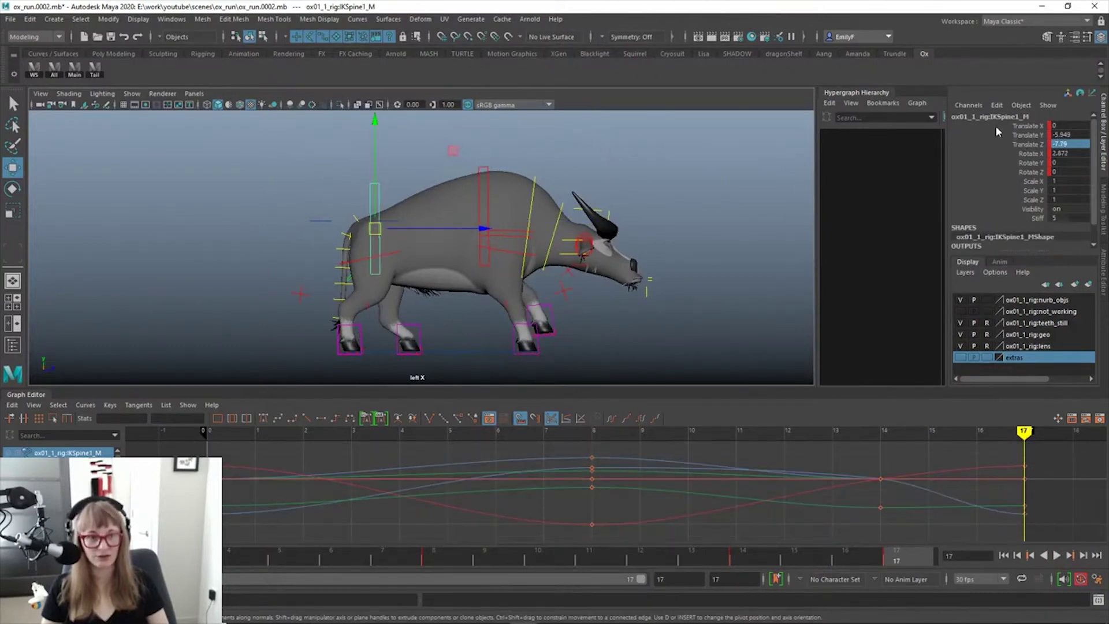
pyautogui.doubleClick(1069, 145)
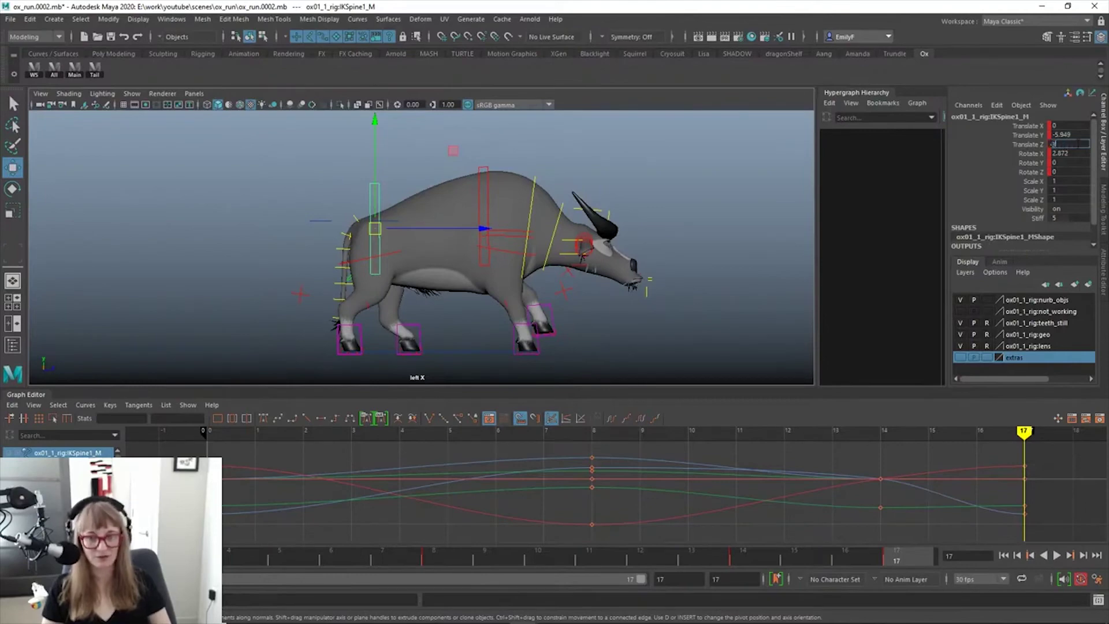
pyautogui.press('Return')
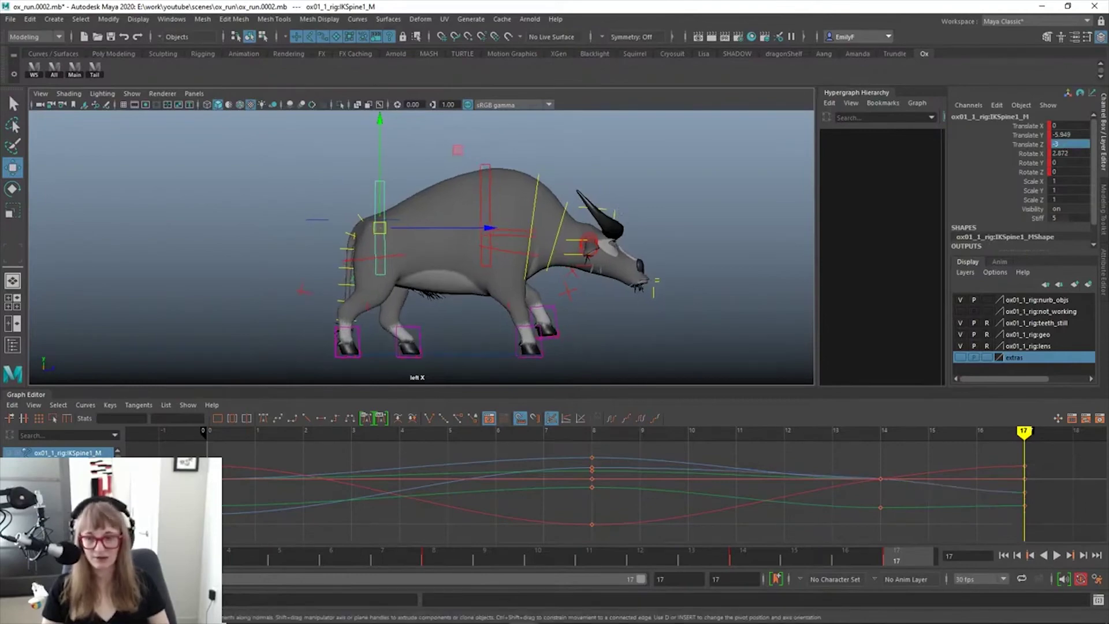
# Play back the run cycle repeatedly from frame 0 to check the spine movement in the side view
pyautogui.hotkey('alt', 'shift', 'v')
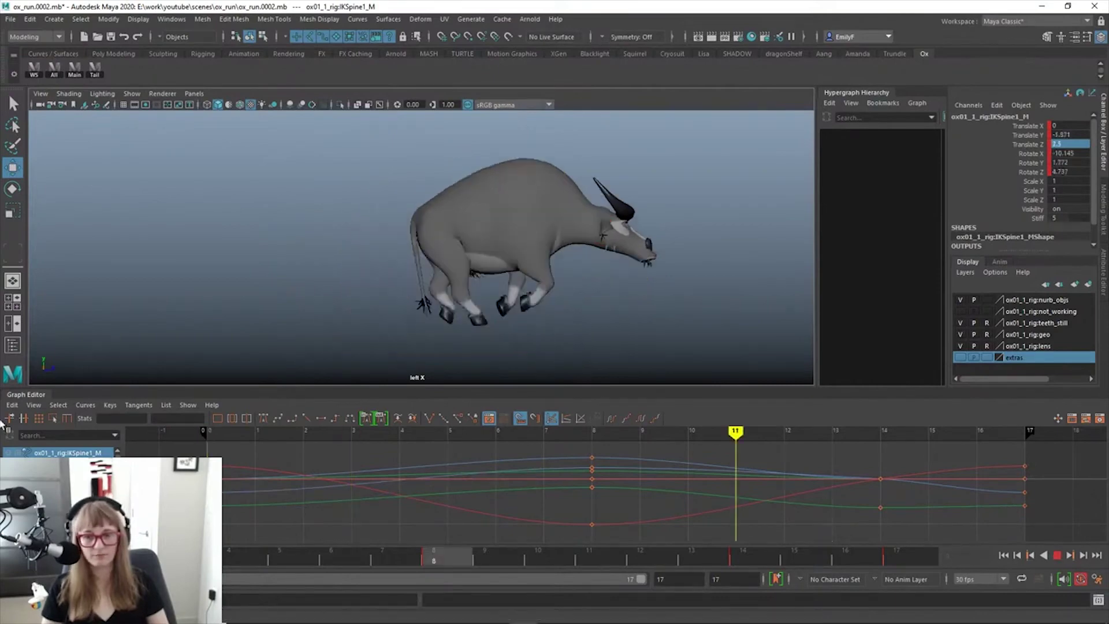
pyautogui.hotkey('alt', 'v')
pyautogui.hotkey('alt', 'shift', 'v')
pyautogui.keyDown('alt'); pyautogui.moveTo(469, 227); pyautogui.dragTo(622, 222, button='right'); pyautogui.keyUp('alt')
pyautogui.keyDown('alt'); pyautogui.moveTo(622, 222); pyautogui.dragTo(569, 243, button='middle'); pyautogui.keyUp('alt')
pyautogui.keyDown('alt'); pyautogui.moveTo(569, 242); pyautogui.dragTo(544, 234, button='right'); pyautogui.keyUp('alt')
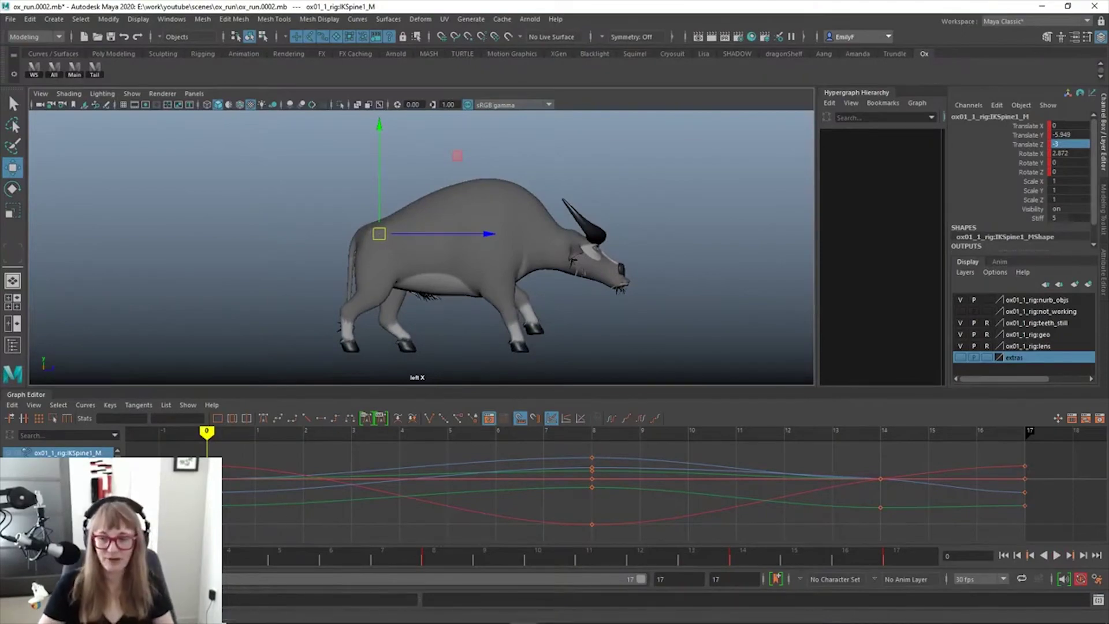
pyautogui.hotkey('alt', 'v')
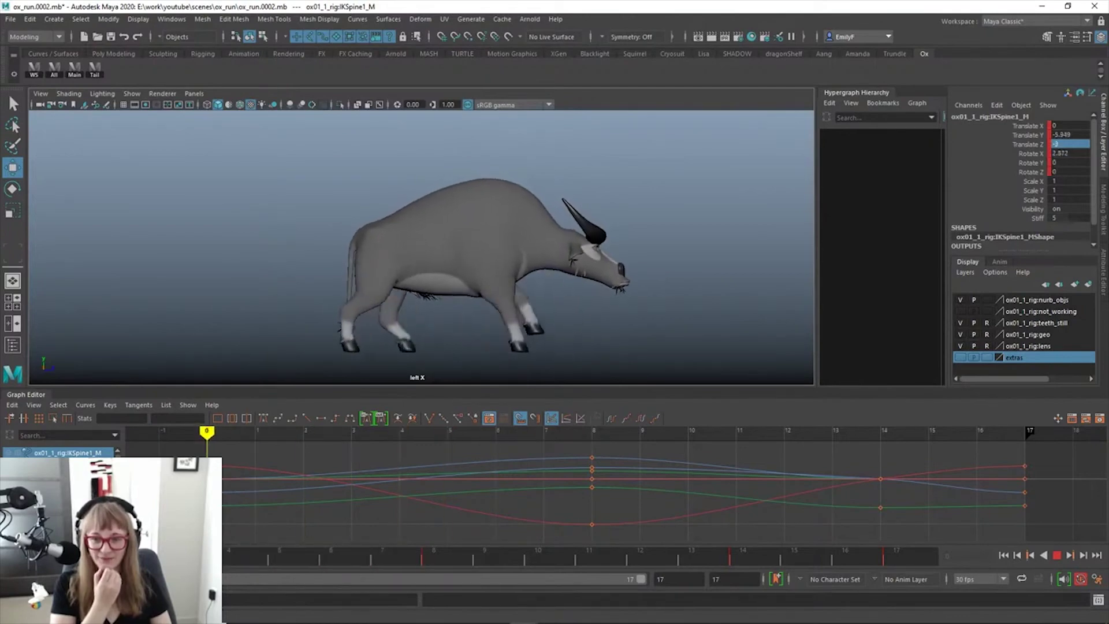
pyautogui.press('Escape')
pyautogui.keyDown('alt'); pyautogui.moveTo(508, 261); pyautogui.dragTo(626, 267, button='right'); pyautogui.keyUp('alt')
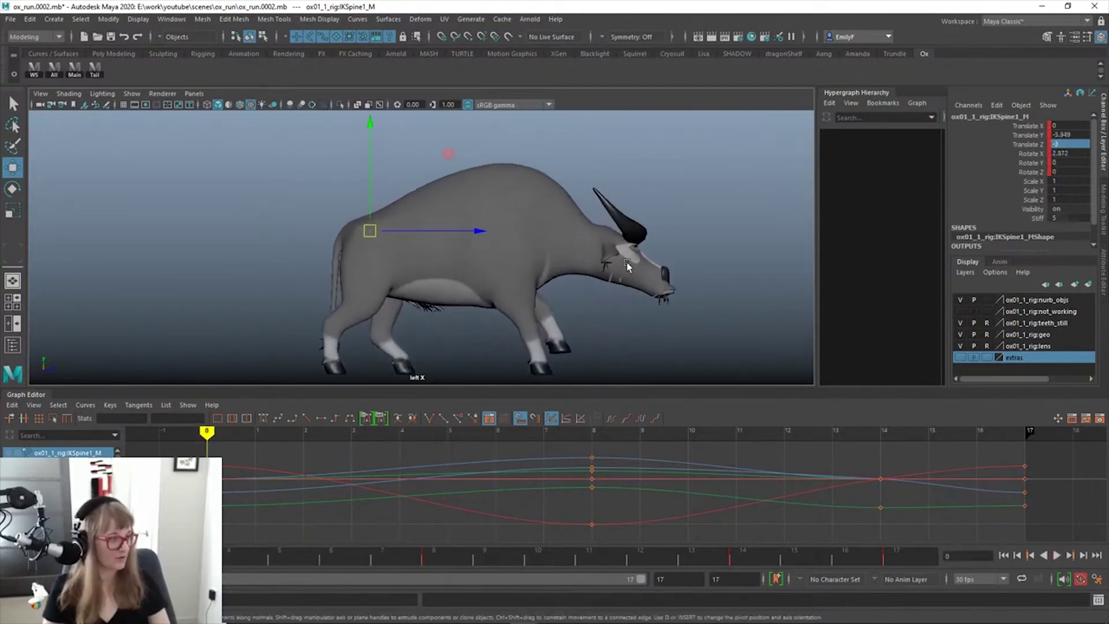
pyautogui.keyDown('alt'); pyautogui.moveTo(626, 266); pyautogui.dragTo(630, 265, button='middle'); pyautogui.keyUp('alt')
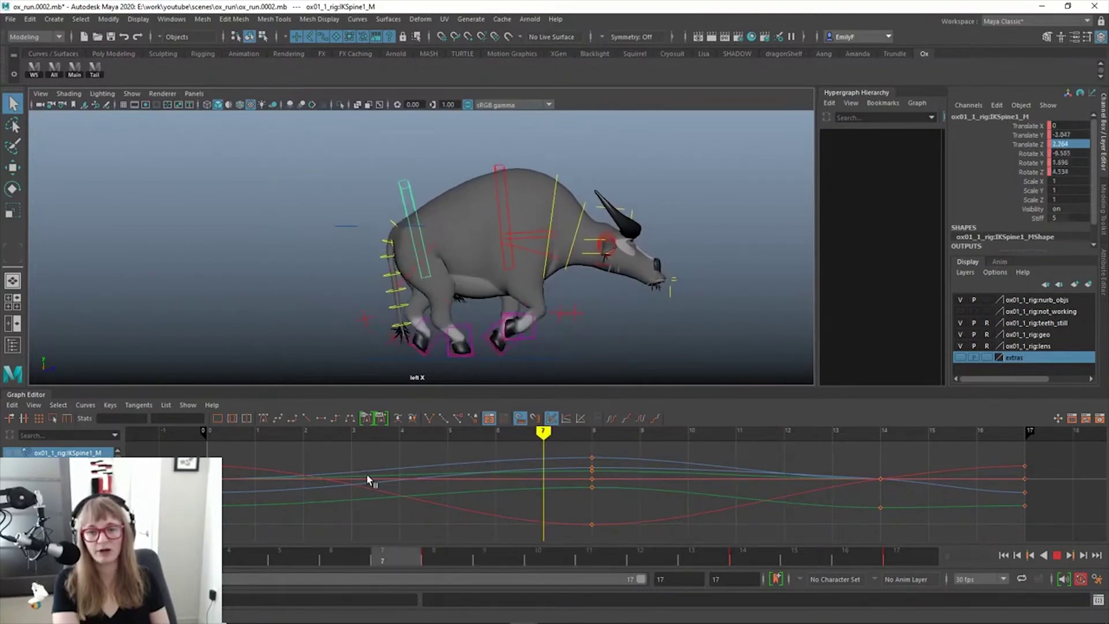
pyautogui.hotkey('alt', 'v')
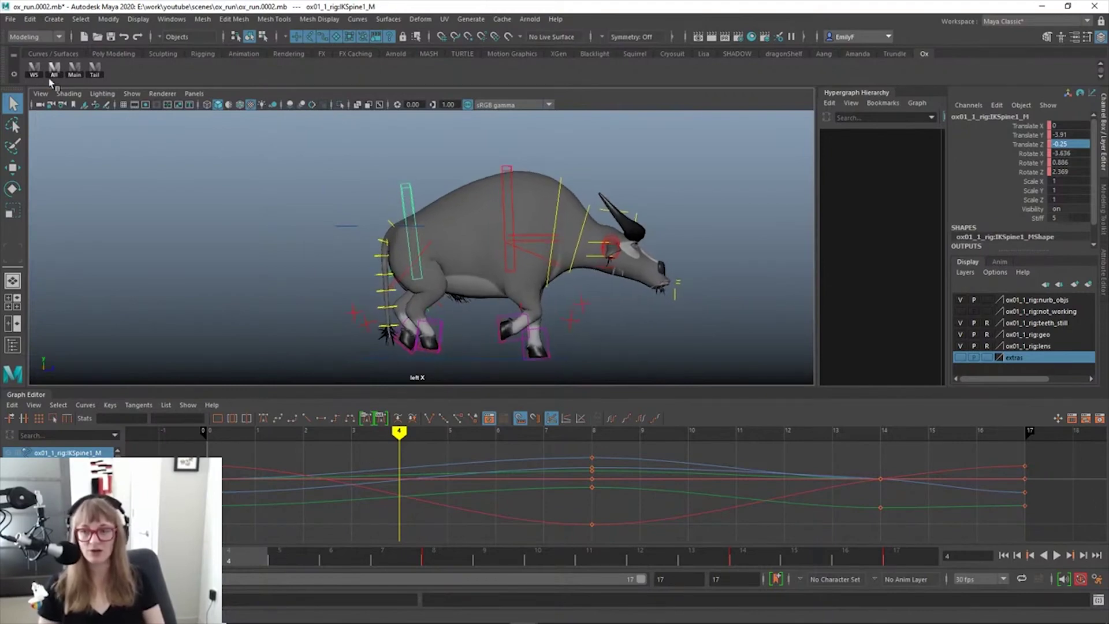
# Select the main rig controls and play back the run cycle from frame 0
pyautogui.click(79, 74)
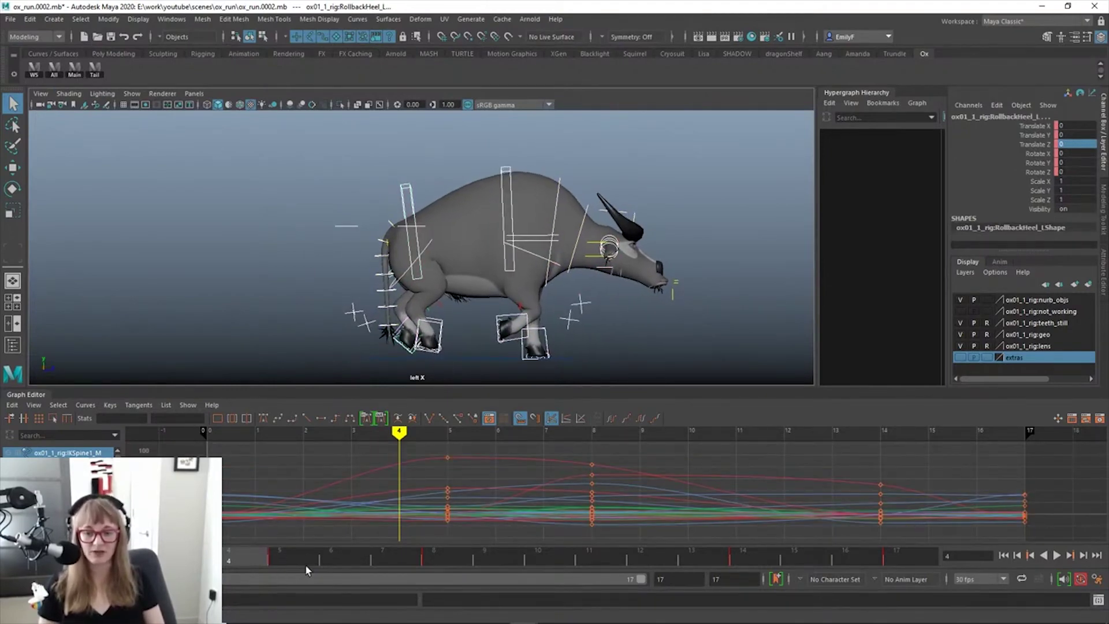
pyautogui.moveTo(305, 563)
pyautogui.mouseDown()
pyautogui.moveTo(595, 552)
pyautogui.moveTo(769, 566)
pyautogui.moveTo(191, 564)
pyautogui.mouseUp()
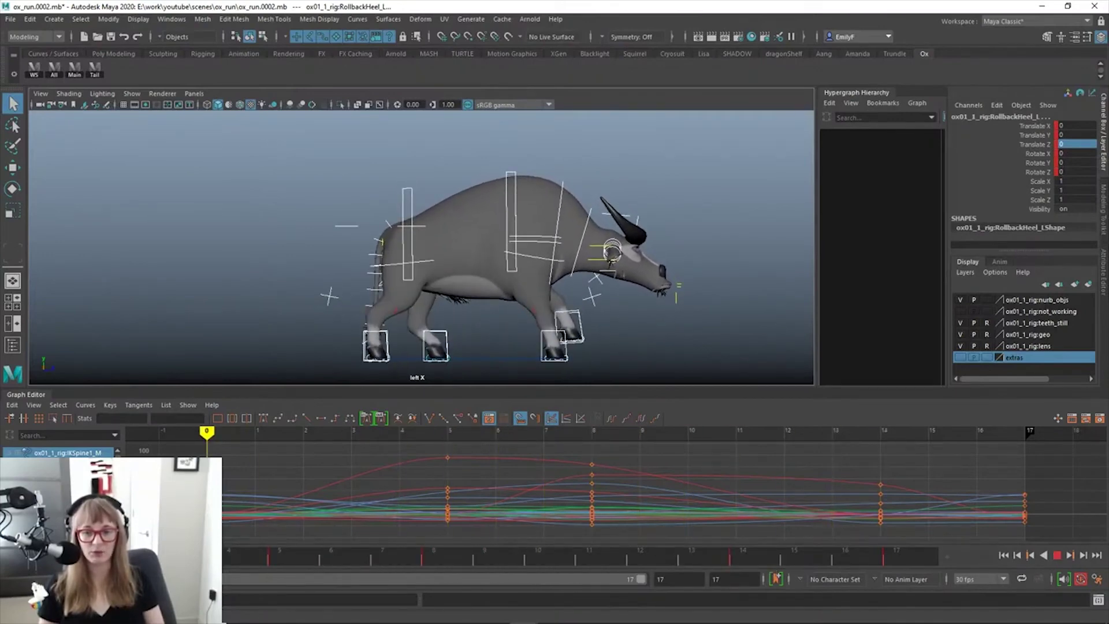
pyautogui.keyDown('alt'); pyautogui.moveTo(319, 271); pyautogui.dragTo(339, 282); pyautogui.keyUp('alt')
pyautogui.keyDown('alt'); pyautogui.moveTo(340, 282); pyautogui.dragTo(417, 266, button='right'); pyautogui.keyUp('alt')
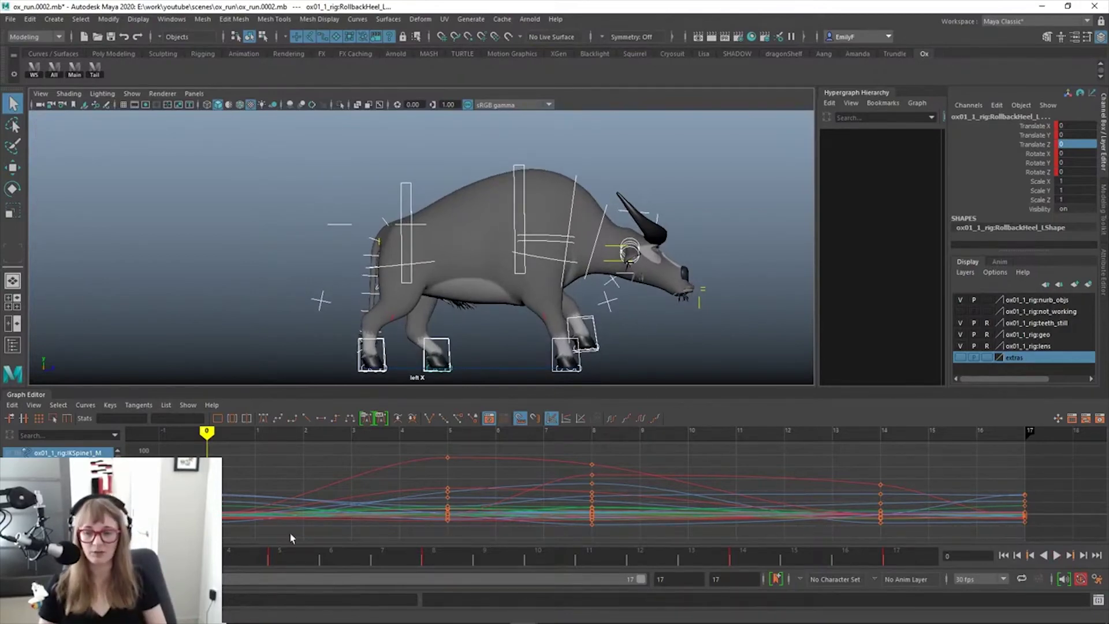
pyautogui.hotkey('alt', 'v')
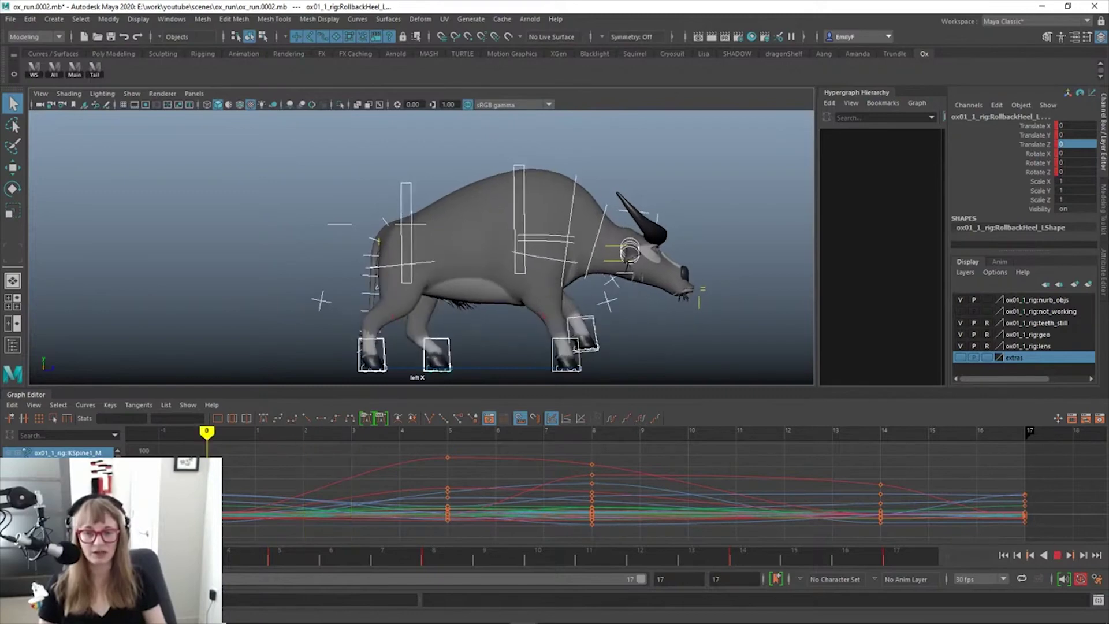
pyautogui.hotkey('alt', 'v')
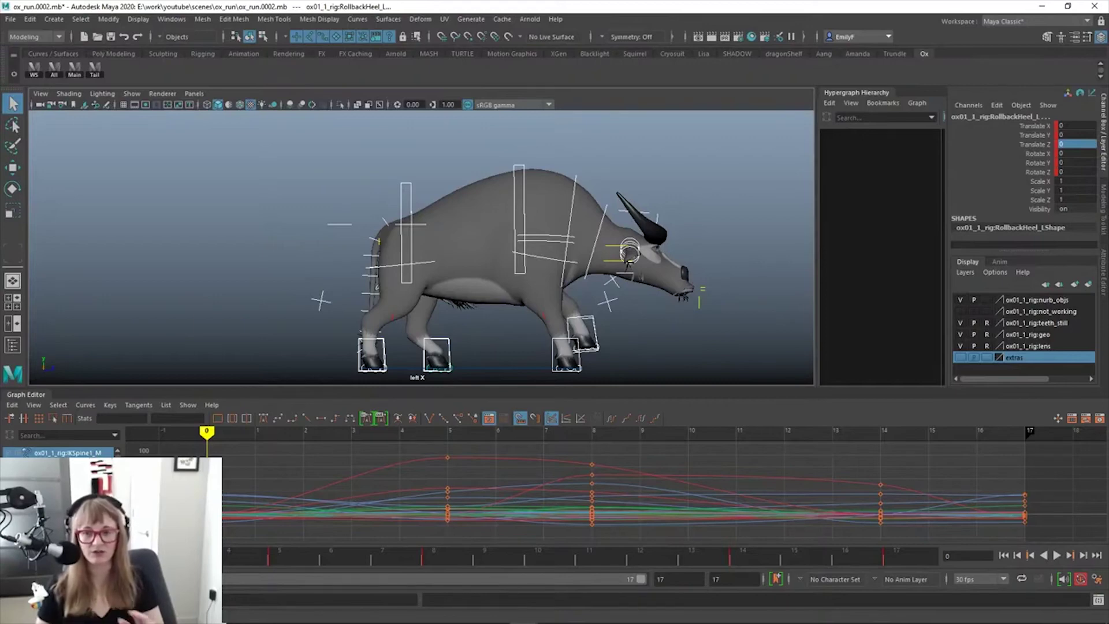
# Select the IKLegBack_L foot control and frame its animation curves in the Graph Editor
pyautogui.scroll(1, 439, 243)
pyautogui.keyDown('alt'); pyautogui.moveTo(462, 241); pyautogui.dragTo(450, 198, button='middle'); pyautogui.keyUp('alt')
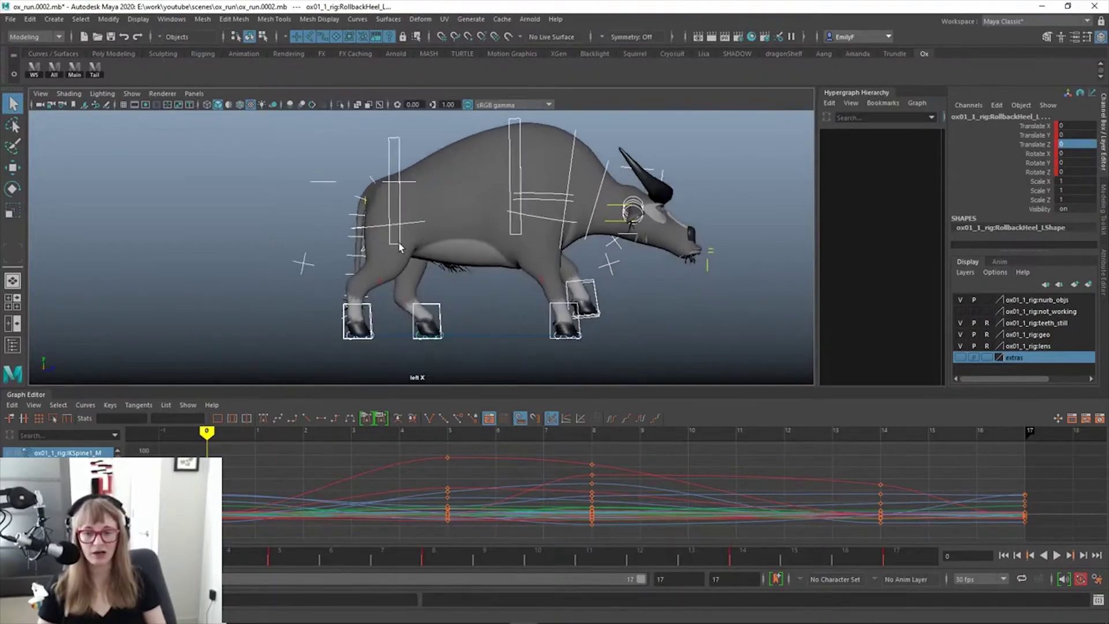
pyautogui.scroll(3, 486, 260)
pyautogui.keyDown('alt'); pyautogui.moveTo(470, 306); pyautogui.dragTo(468, 252, button='middle'); pyautogui.keyUp('alt')
pyautogui.scroll(1, 465, 250)
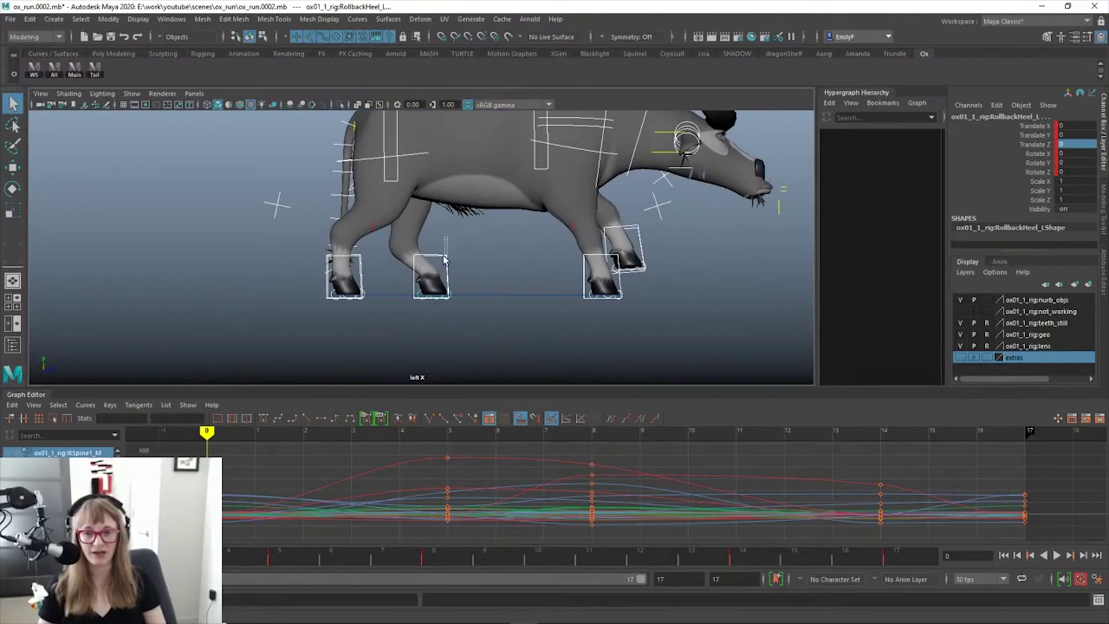
pyautogui.click(443, 258)
pyautogui.press('w')
pyautogui.press('f')
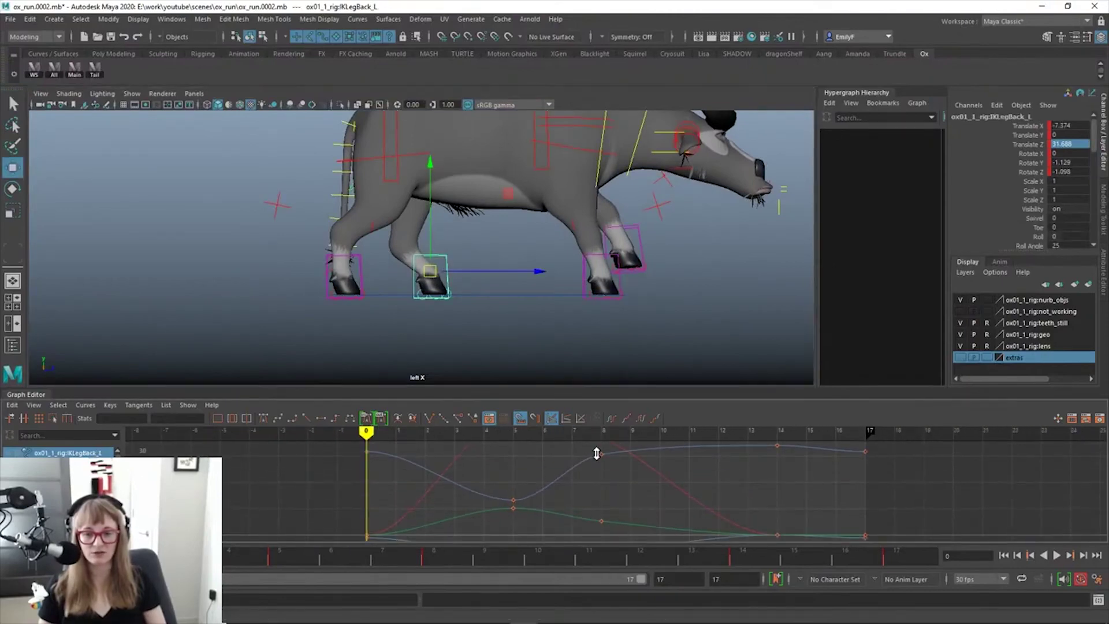
pyautogui.keyDown('alt'); pyautogui.moveTo(596, 453); pyautogui.dragTo(584, 488, button='right'); pyautogui.keyUp('alt')
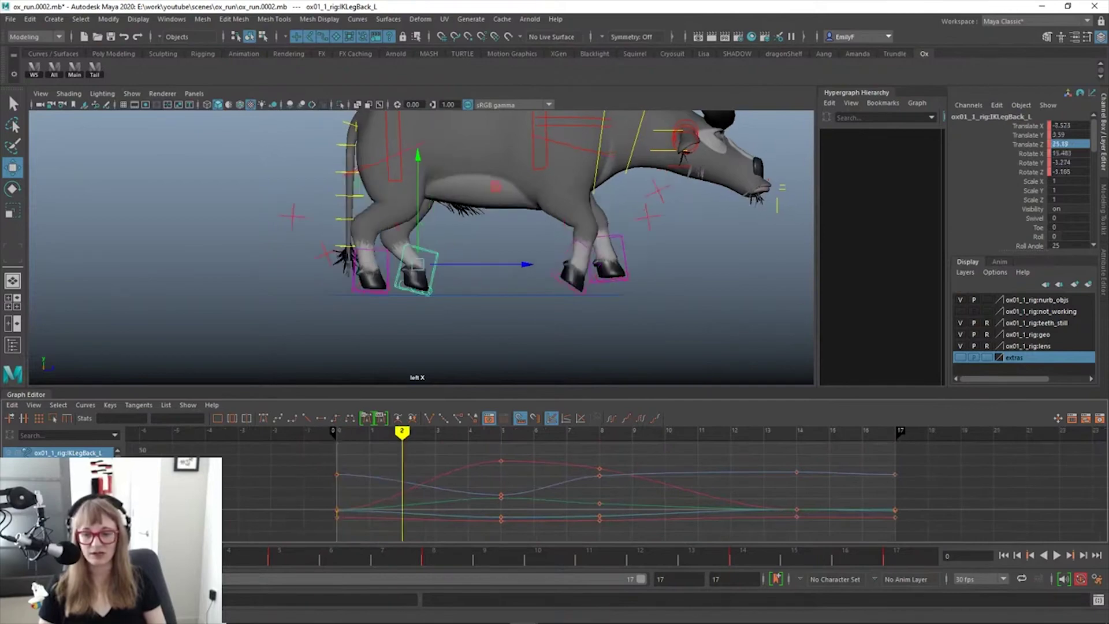
# Go to frame 8, isolate the IKLegBack_L foot control's translate curves, and select its Translate Z key
pyautogui.hotkey('alt', 'v')
pyautogui.moveTo(742, 560); pyautogui.dragTo(426, 563)
pyautogui.keyDown('alt'); pyautogui.moveTo(501, 213); pyautogui.dragTo(501, 231, button='right'); pyautogui.keyUp('alt')
pyautogui.keyDown('alt'); pyautogui.moveTo(501, 231); pyautogui.dragTo(498, 300, button='middle'); pyautogui.keyUp('alt')
pyautogui.keyDown('alt'); pyautogui.moveTo(587, 487); pyautogui.dragTo(572, 492, button='right'); pyautogui.keyUp('alt')
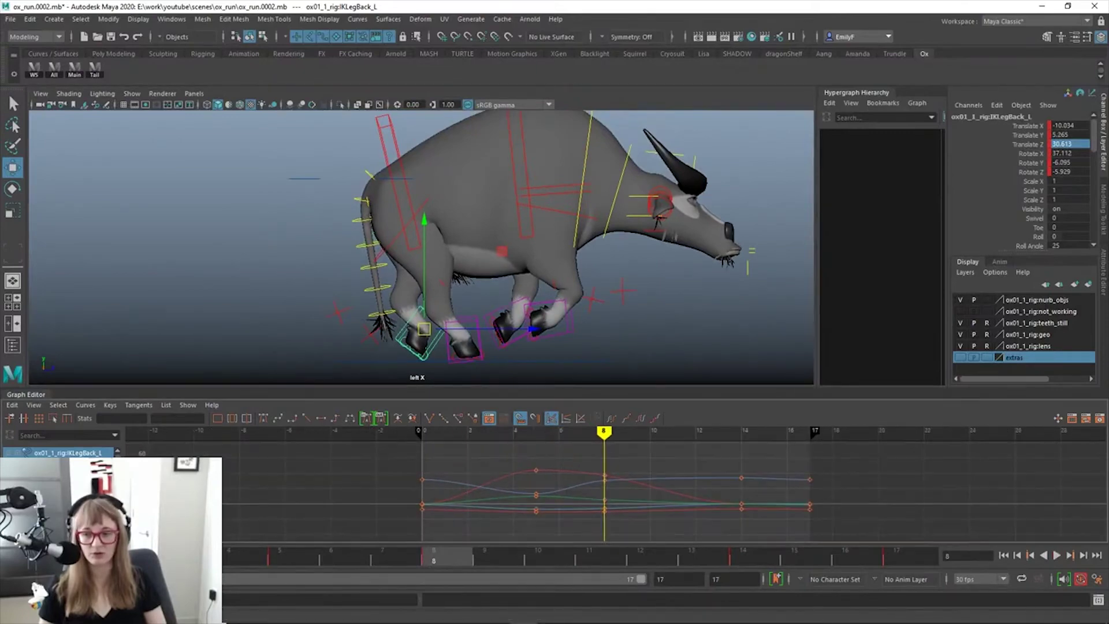
pyautogui.moveTo(53, 464); pyautogui.dragTo(53, 485)
pyautogui.keyDown('alt'); pyautogui.moveTo(575, 472); pyautogui.dragTo(600, 486, button='right'); pyautogui.keyUp('alt')
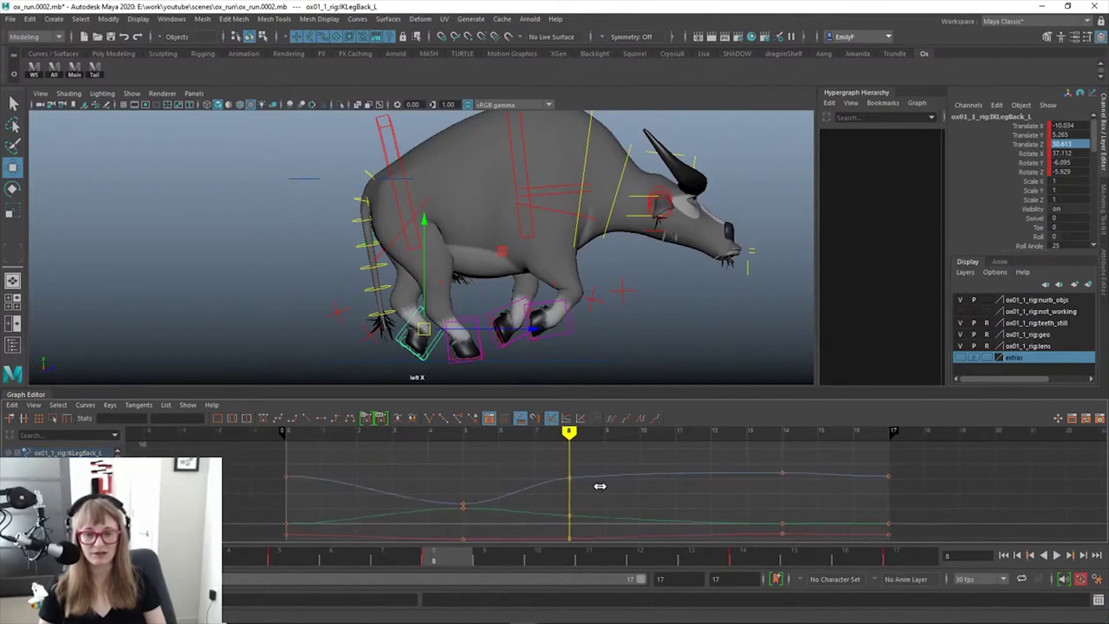
pyautogui.moveTo(554, 452); pyautogui.dragTo(606, 496)
pyautogui.press('f')
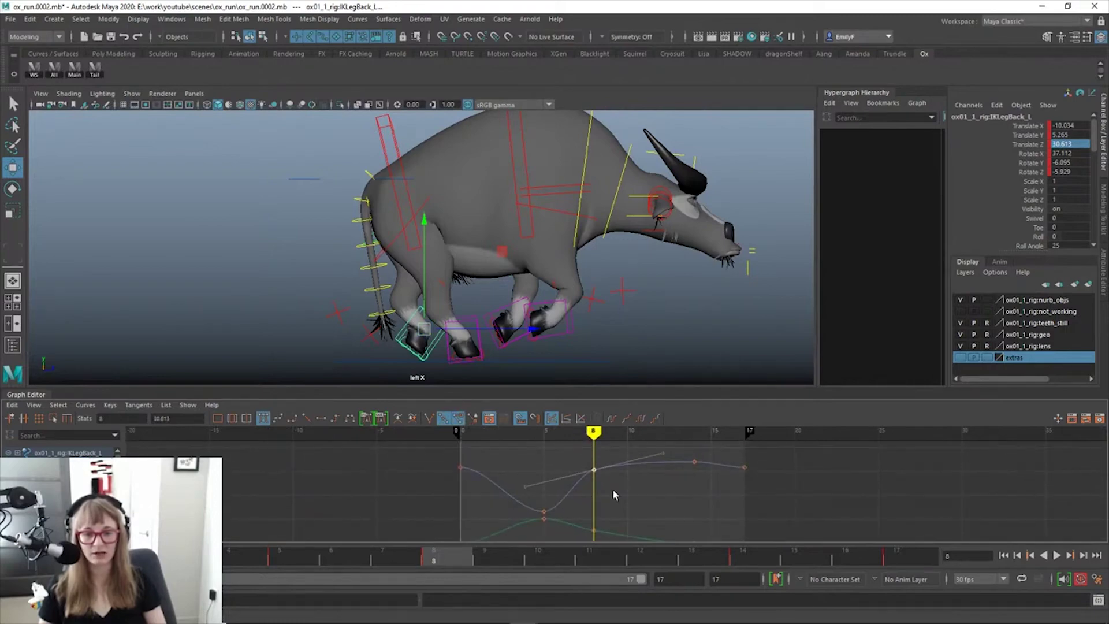
# Try lowering the IKLegBack_L foot control's Translate Z key at frame 8 to about 26.7 and playing back the motion
pyautogui.press('q')
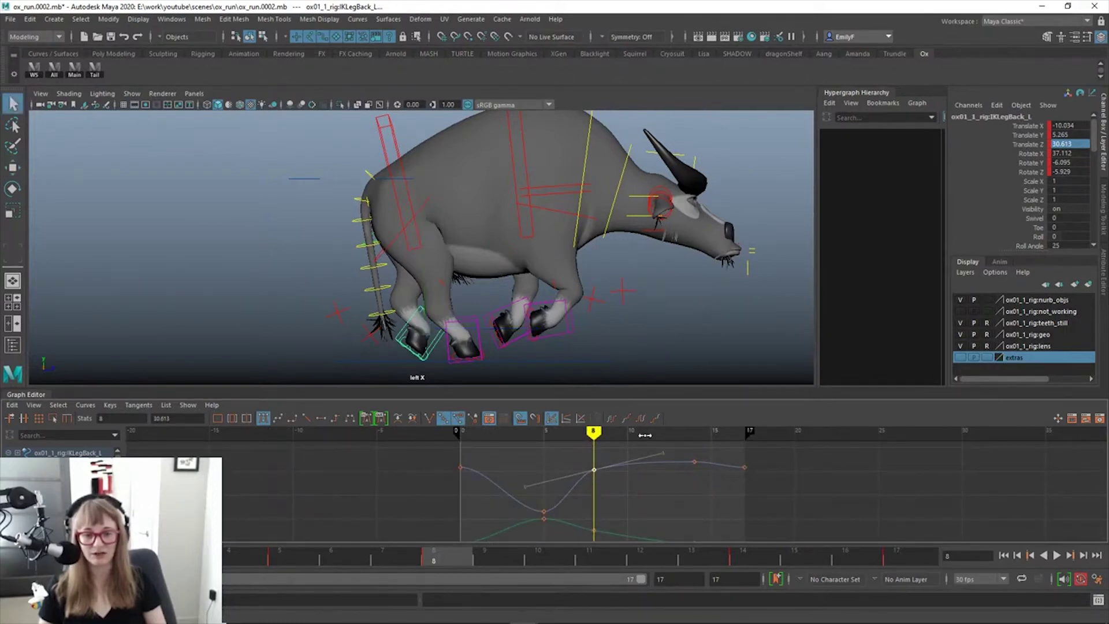
pyautogui.moveTo(697, 464); pyautogui.dragTo(699, 465)
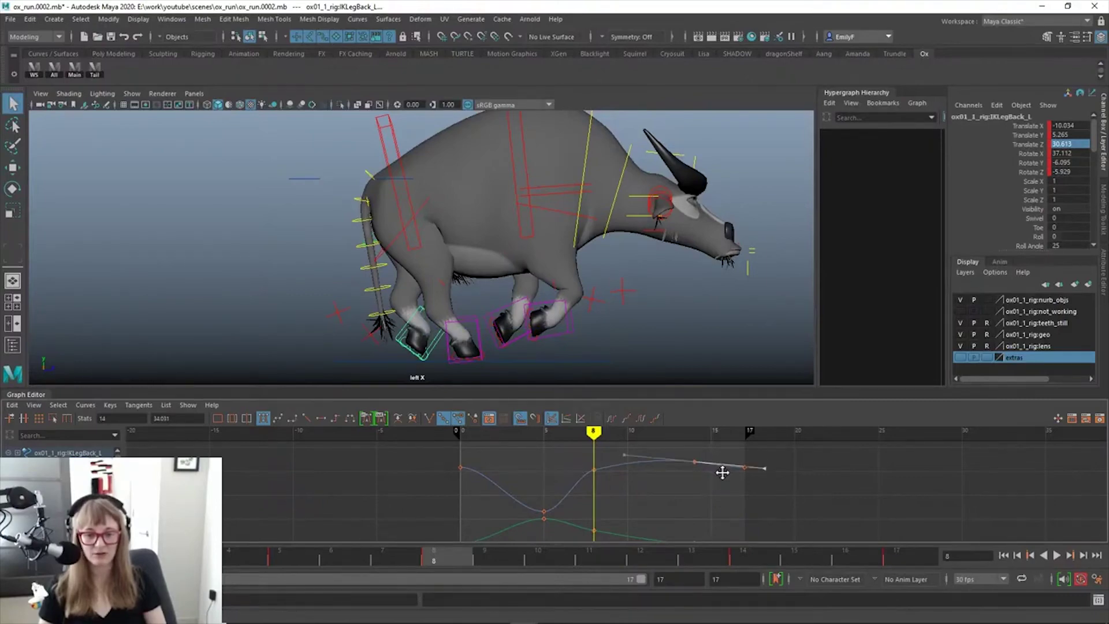
pyautogui.moveTo(577, 460); pyautogui.dragTo(703, 508)
pyautogui.press('w')
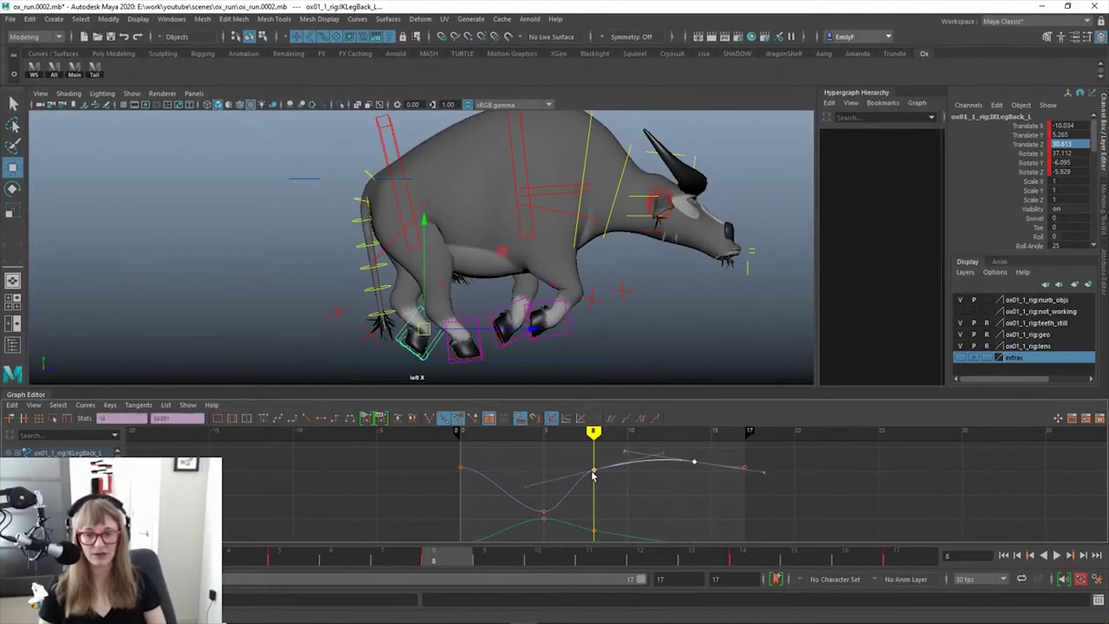
pyautogui.keyDown('shift'); pyautogui.moveTo(593, 479); pyautogui.dragTo(581, 503, button='middle'); pyautogui.keyUp('shift')
pyautogui.hotkey('ctrl', 'z')
pyautogui.press('q')
pyautogui.hotkey('alt', 'v')
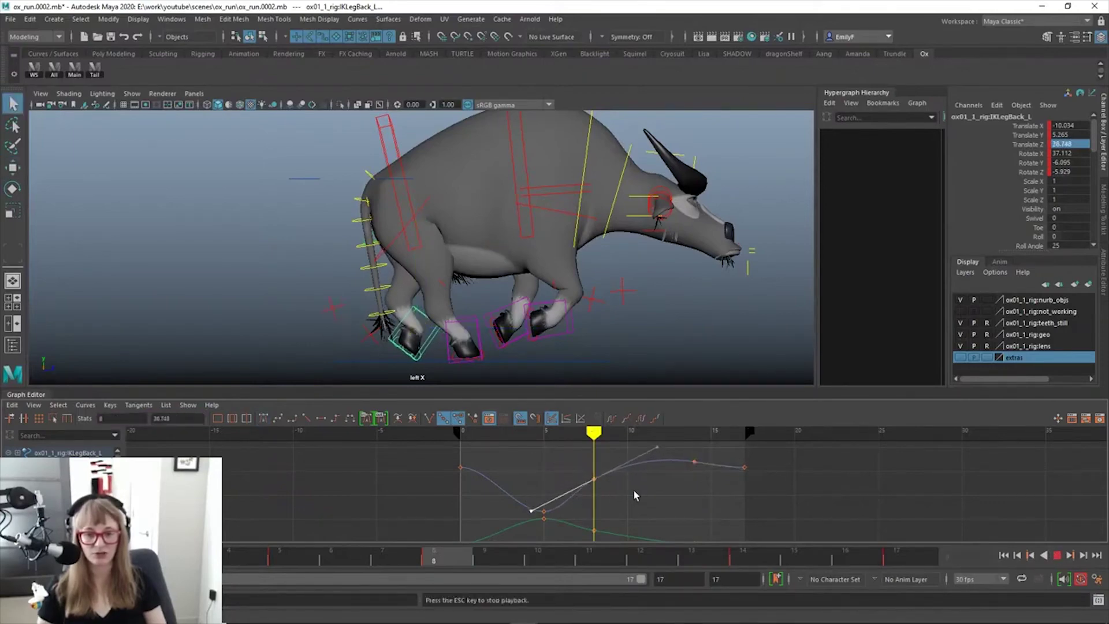
pyautogui.hotkey('alt', 'v')
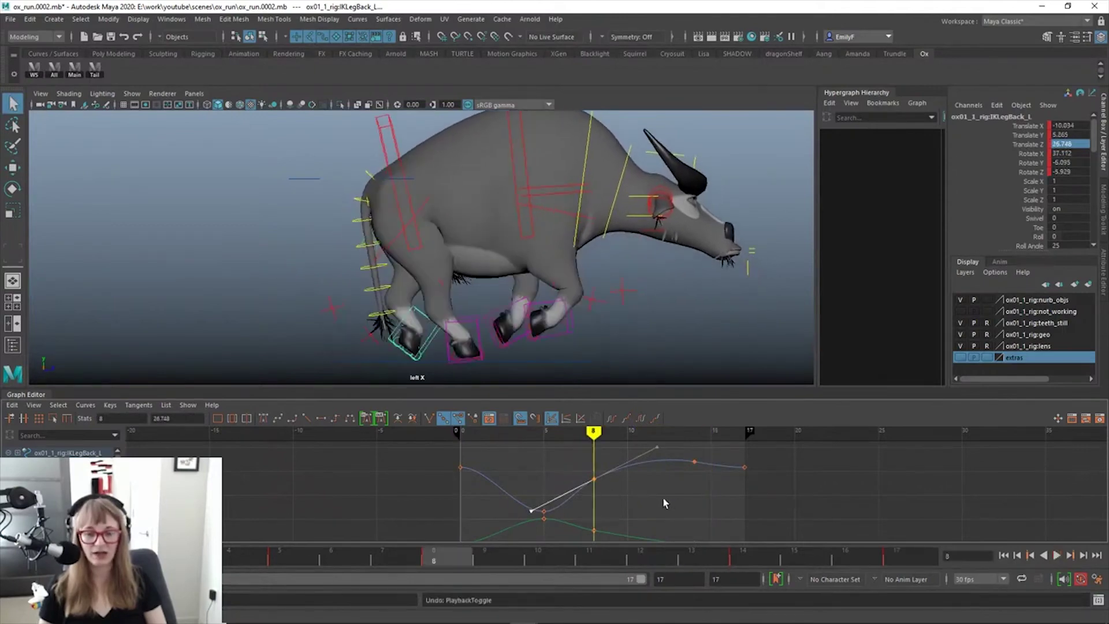
pyautogui.click(664, 499)
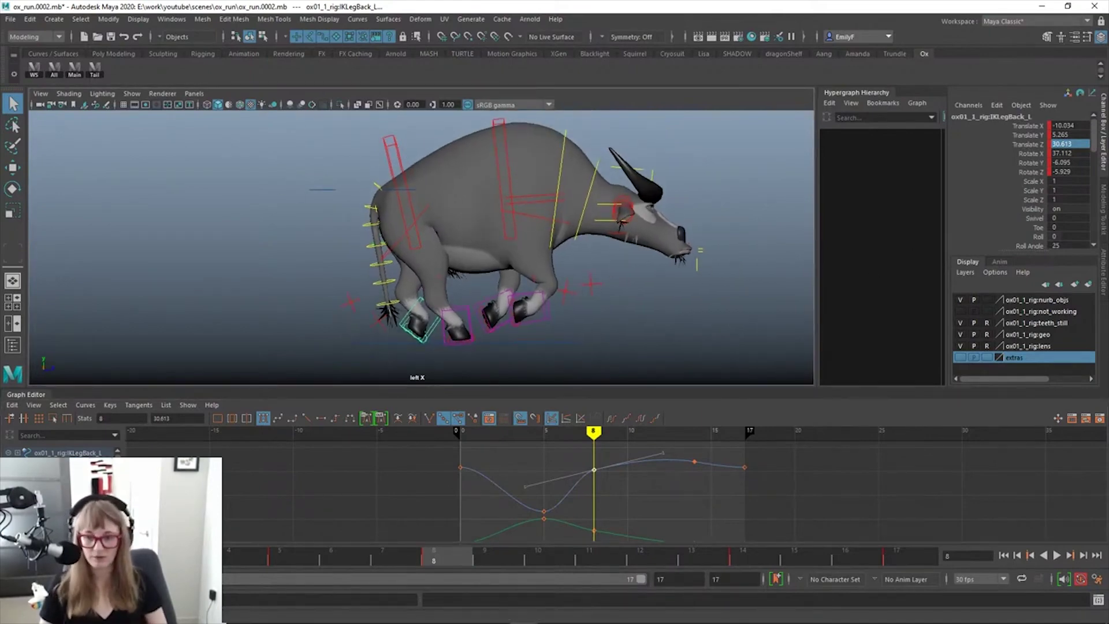
# Play back the run cycle from frame 0 to check the back left foot's motion
pyautogui.hotkey('alt', 'v')
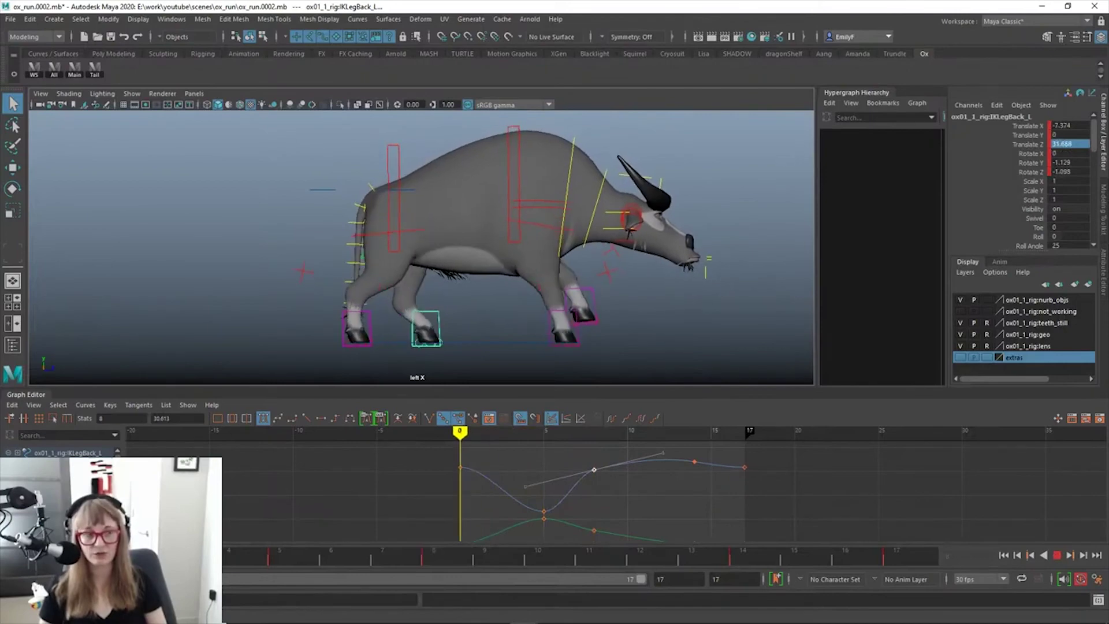
pyautogui.hotkey('alt', 'v')
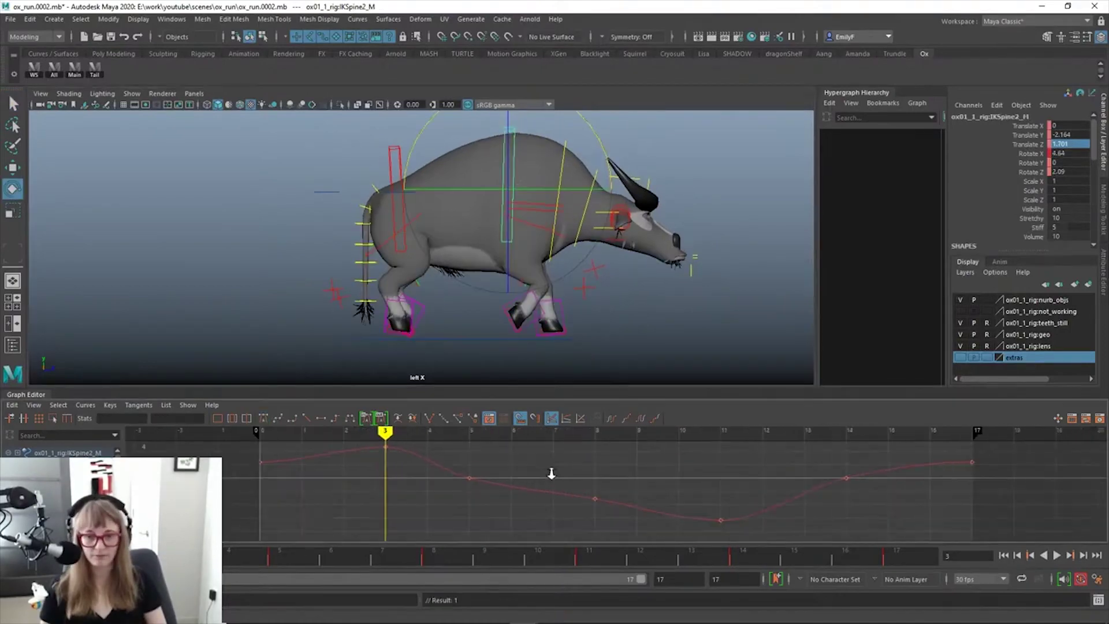
# Select all keys of every rig control and set their pre- and post-infinity to Cycle with Offset
pyautogui.keyDown('alt'); pyautogui.moveTo(551, 474); pyautogui.dragTo(530, 475, button='right'); pyautogui.keyUp('alt')
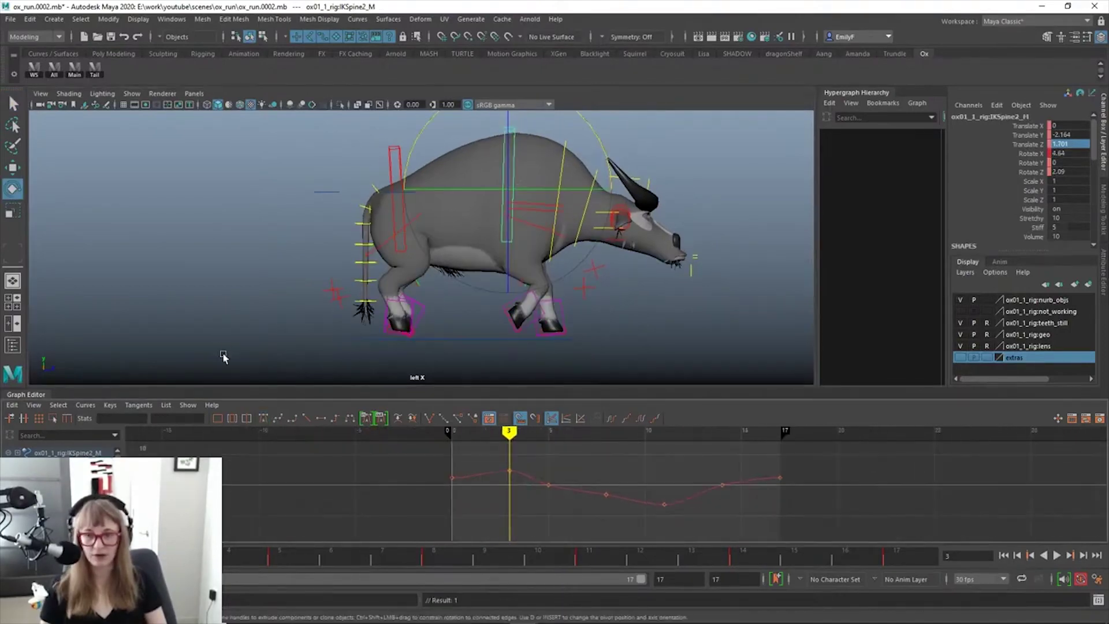
pyautogui.click(72, 74)
pyautogui.scroll(-2, 404, 497)
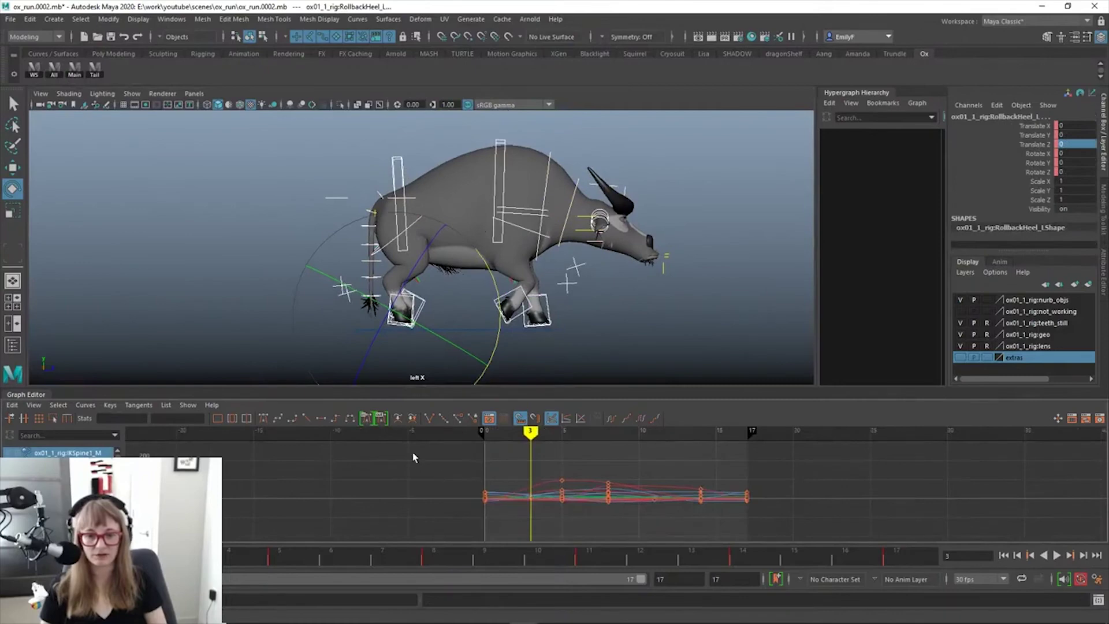
pyautogui.moveTo(414, 454); pyautogui.dragTo(813, 565)
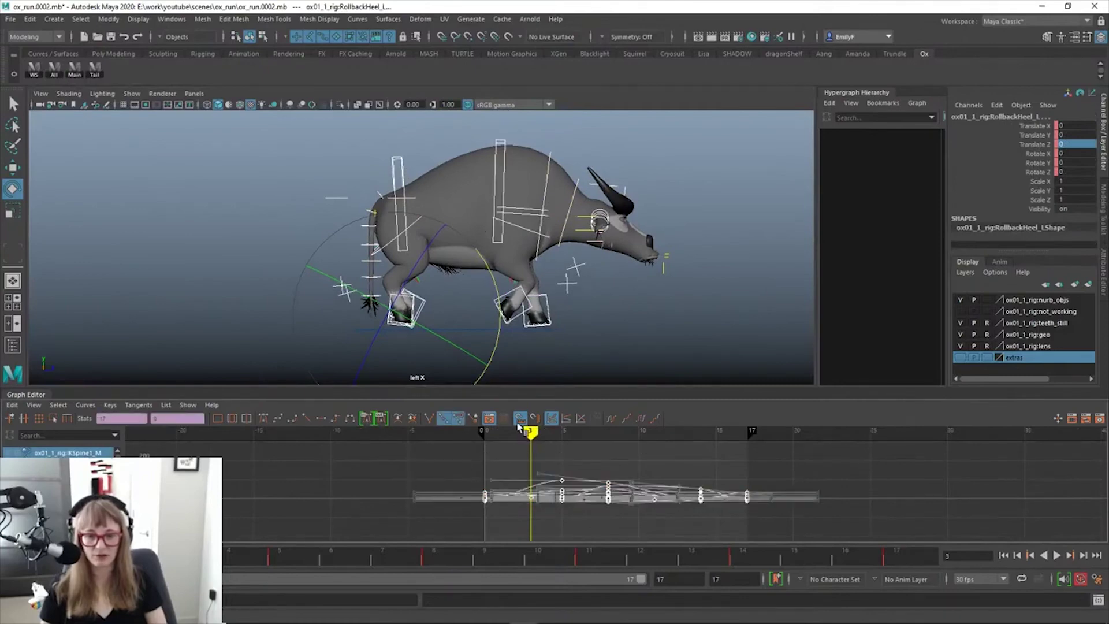
pyautogui.click(627, 419)
pyautogui.click(657, 419)
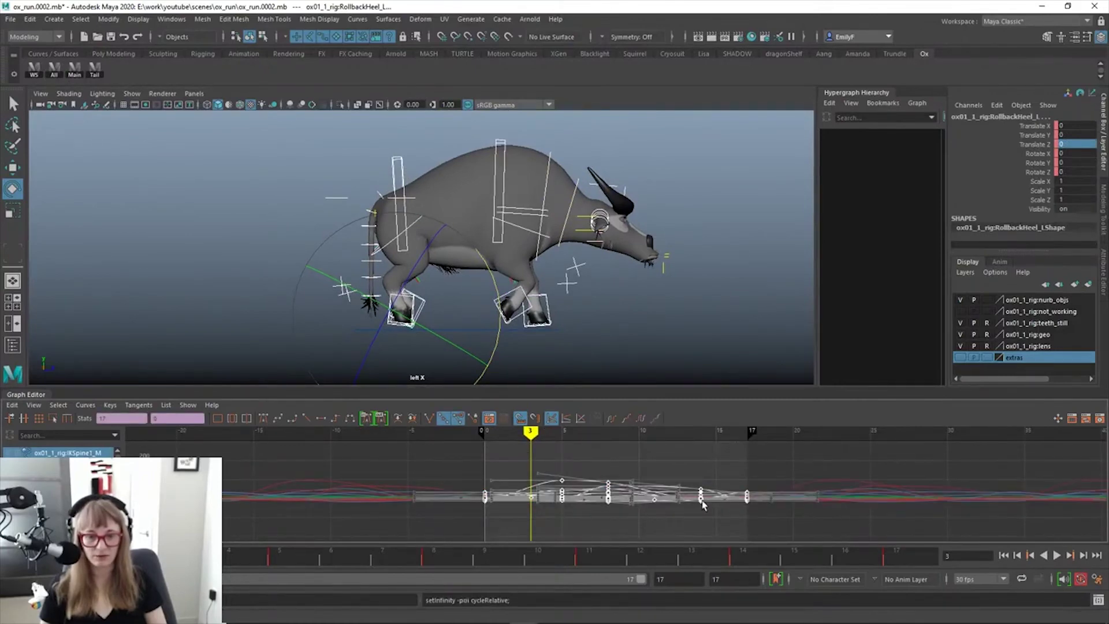
pyautogui.keyDown('alt'); pyautogui.keyDown('shift'); pyautogui.moveTo(625, 484); pyautogui.dragTo(614, 438, button='right'); pyautogui.keyUp('shift'); pyautogui.keyUp('alt')
pyautogui.keyDown('alt'); pyautogui.keyDown('shift'); pyautogui.moveTo(562, 478); pyautogui.dragTo(555, 495, button='right'); pyautogui.keyUp('shift'); pyautogui.keyUp('alt')
# Select the IKSpine2_M chest control and isolate its Rotate X curve in the Graph Editor
pyautogui.press('q')
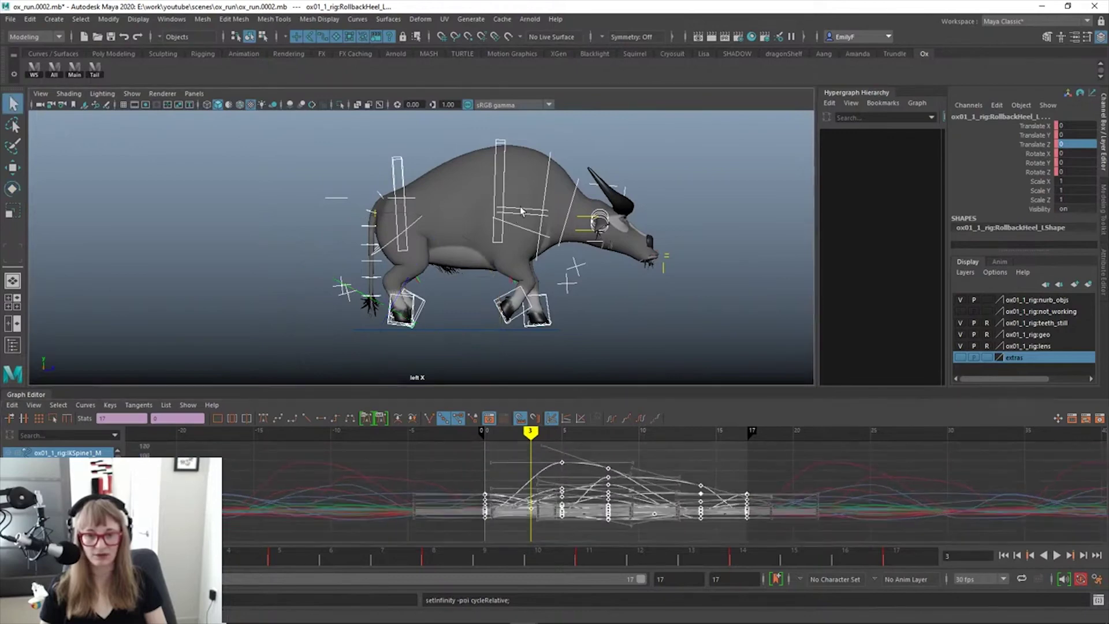
pyautogui.click(552, 153)
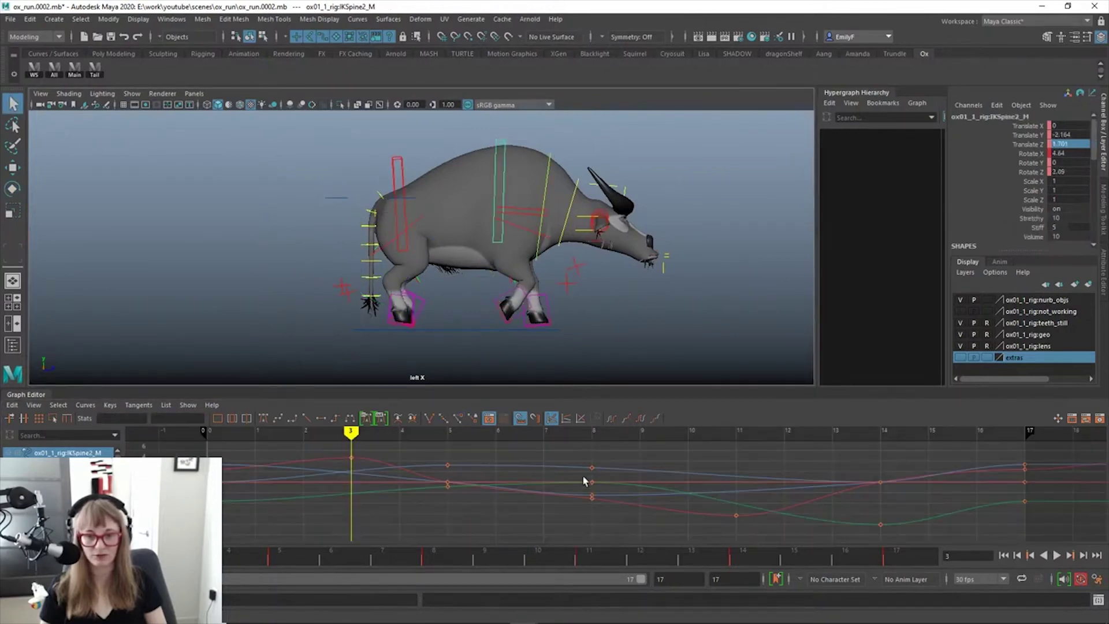
pyautogui.press('f')
pyautogui.press('e')
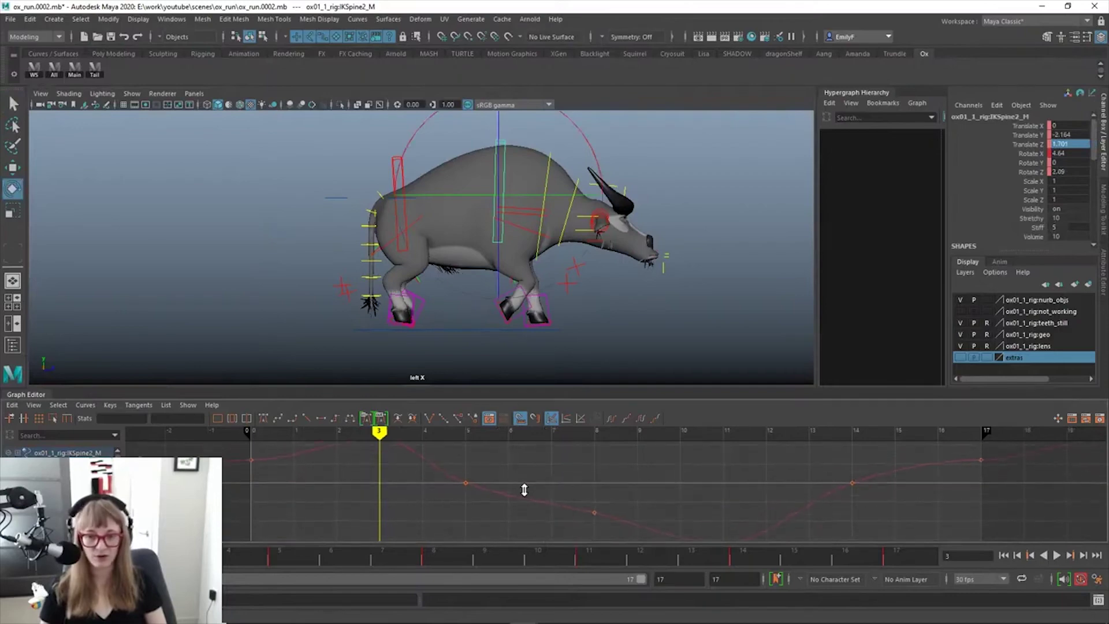
# Try deleting the IKSpine2_M Rotate X keys at frames 5, 8 and 14, and undo the deletions
pyautogui.moveTo(441, 449); pyautogui.dragTo(652, 528)
pyautogui.press('Delete')
pyautogui.click(852, 487)
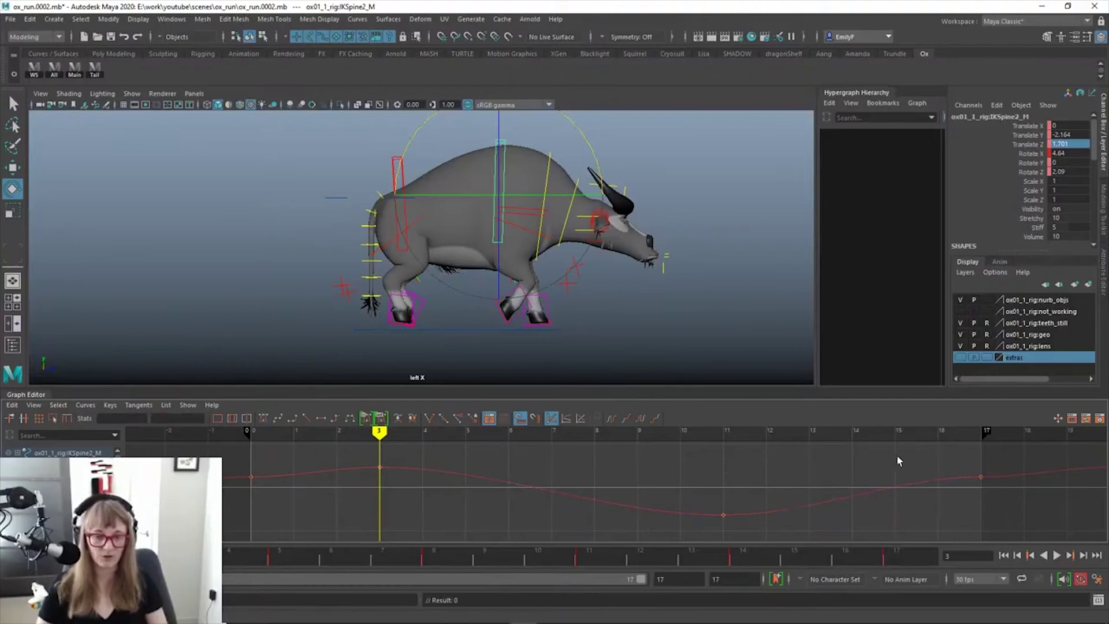
pyautogui.hotkey('ctrl', 'z')
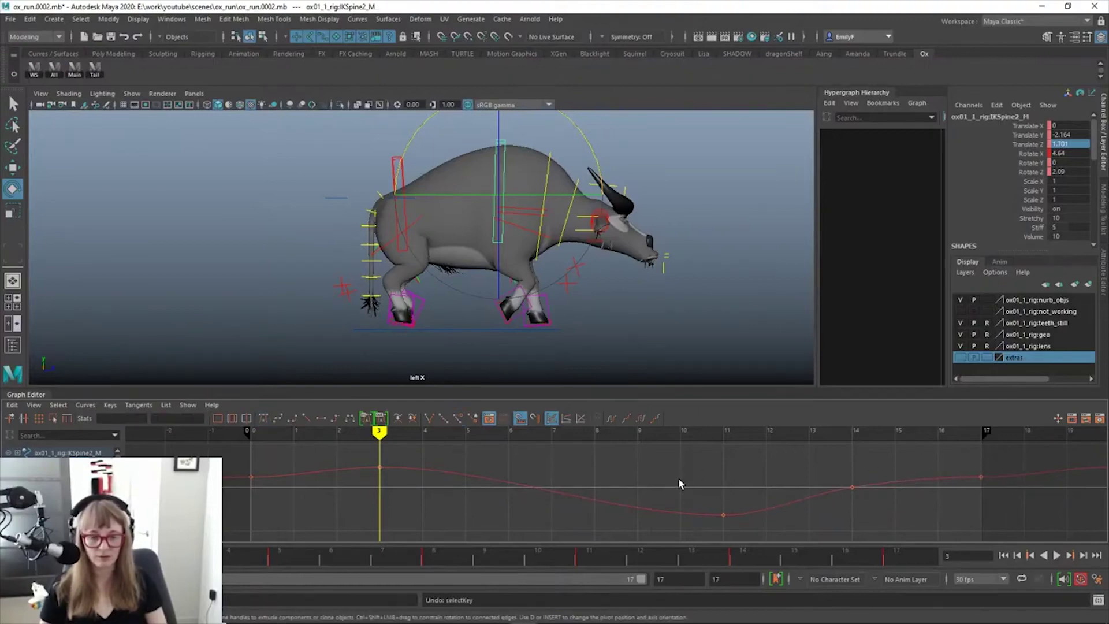
pyautogui.press('q')
pyautogui.keyDown('alt'); pyautogui.moveTo(669, 487); pyautogui.dragTo(617, 470, button='right'); pyautogui.keyUp('alt')
pyautogui.hotkey('ctrl', 'z')
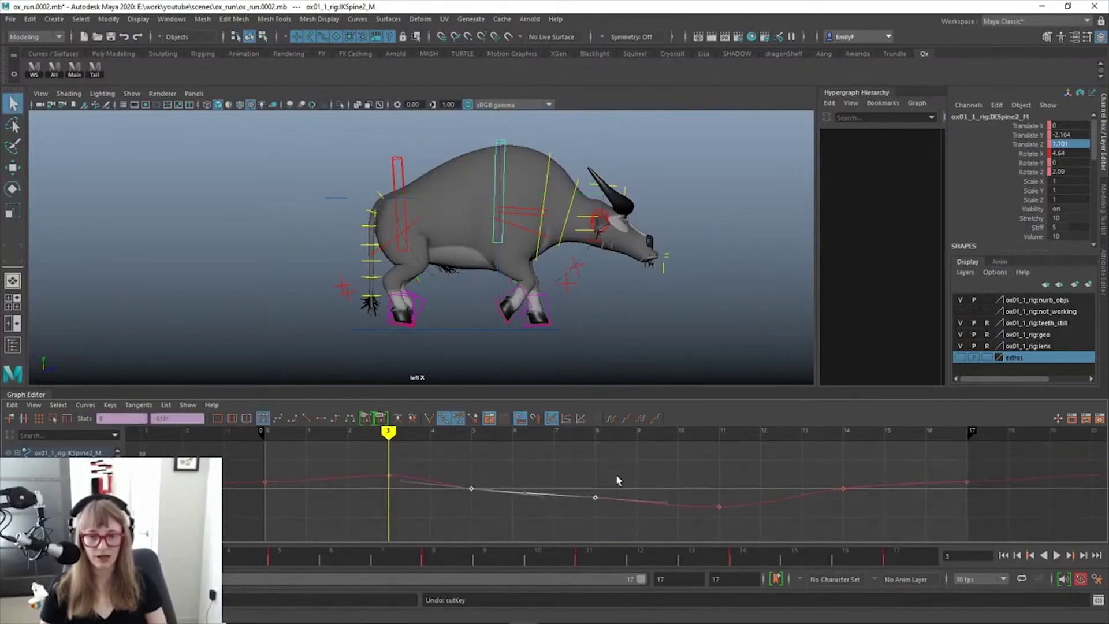
# Delete the IKSpine2_M Rotate X keys at frames 5 and 8 to smooth the curve
pyautogui.moveTo(445, 464); pyautogui.dragTo(581, 499)
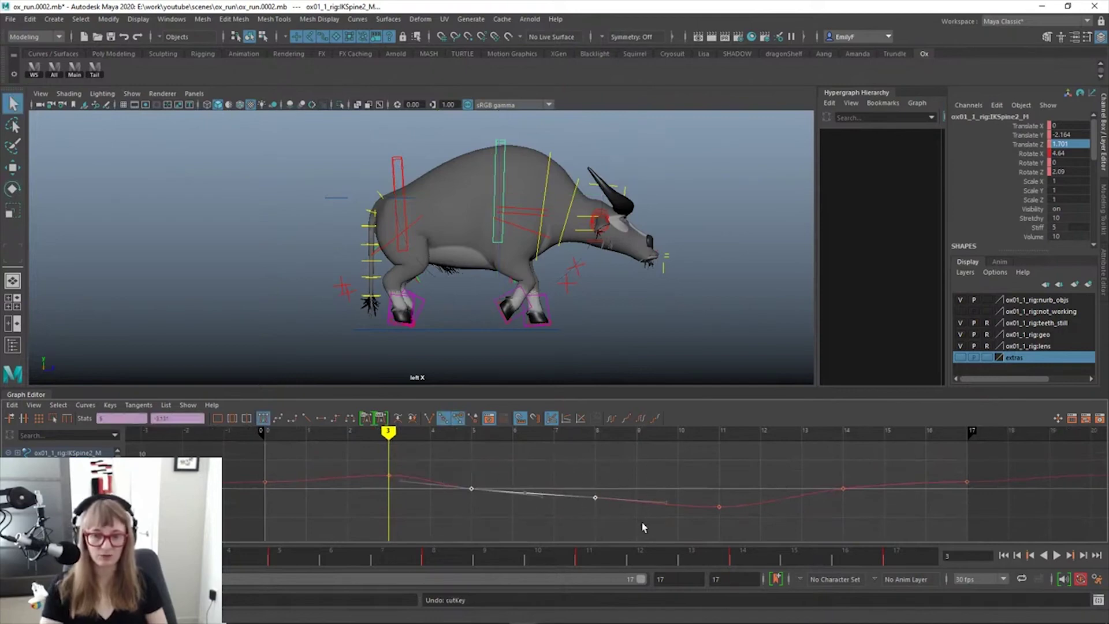
pyautogui.press('Delete')
pyautogui.keyDown('alt'); pyautogui.keyDown('shift'); pyautogui.moveTo(523, 481); pyautogui.dragTo(528, 470, button='right'); pyautogui.keyUp('shift'); pyautogui.keyUp('alt')
pyautogui.moveTo(456, 487); pyautogui.dragTo(582, 498)
# Compare the IKSpine2_M Rotate X keys at frames 0 and 17, and delete the key at frame 14
pyautogui.moveTo(259, 465); pyautogui.dragTo(309, 492)
pyautogui.moveTo(310, 490); pyautogui.dragTo(317, 476, button='middle')
pyautogui.moveTo(930, 456); pyautogui.dragTo(998, 514)
pyautogui.click(924, 483)
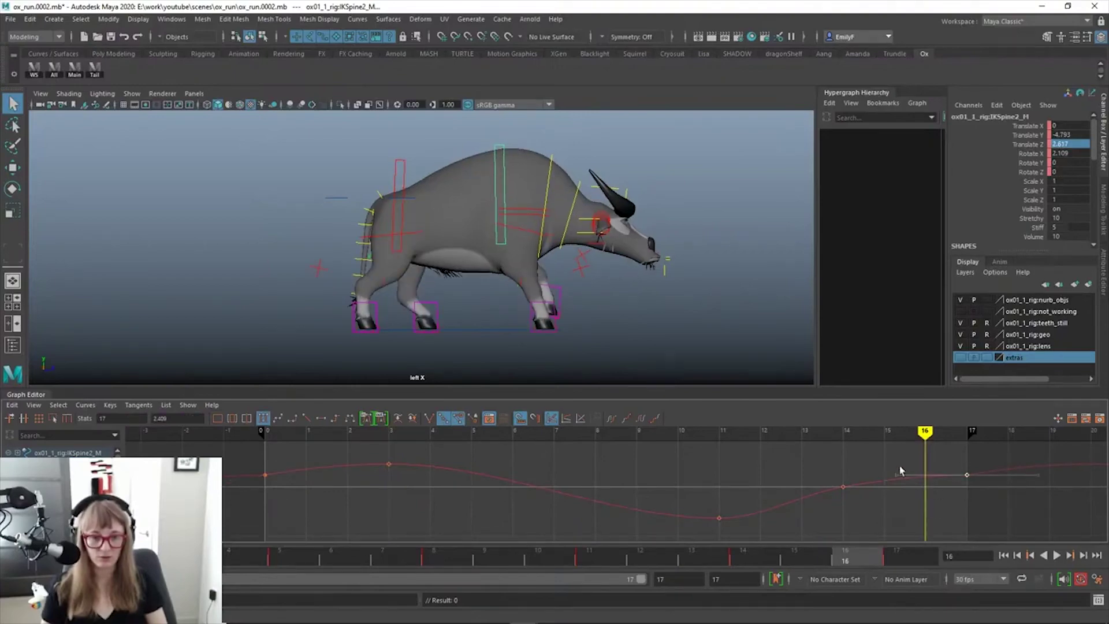
pyautogui.moveTo(888, 448); pyautogui.dragTo(914, 494)
pyautogui.click(843, 487)
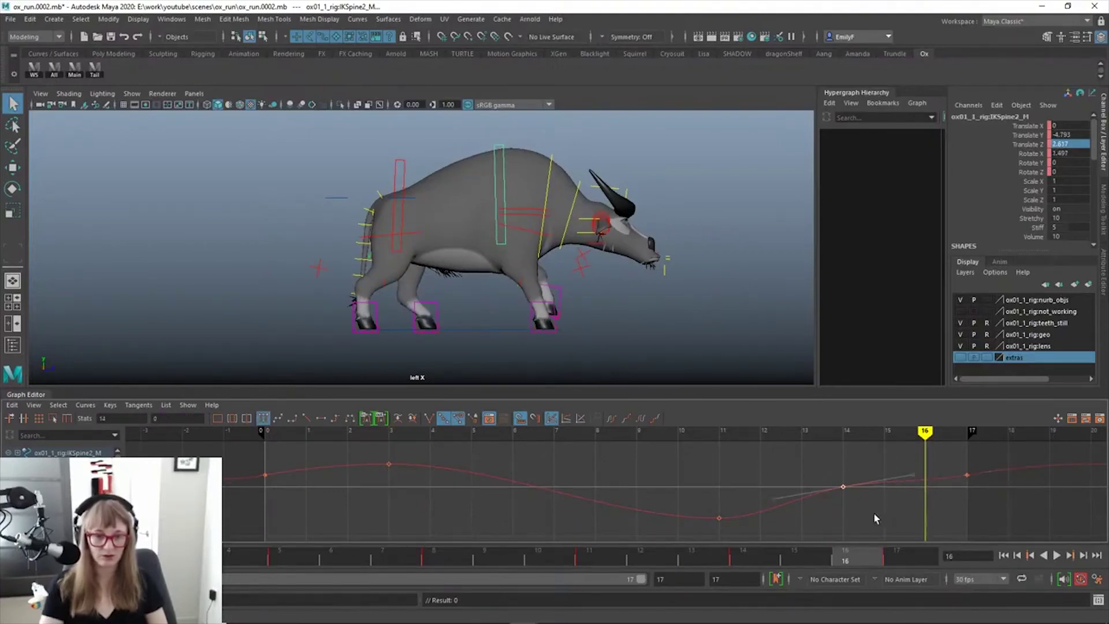
pyautogui.press('Delete')
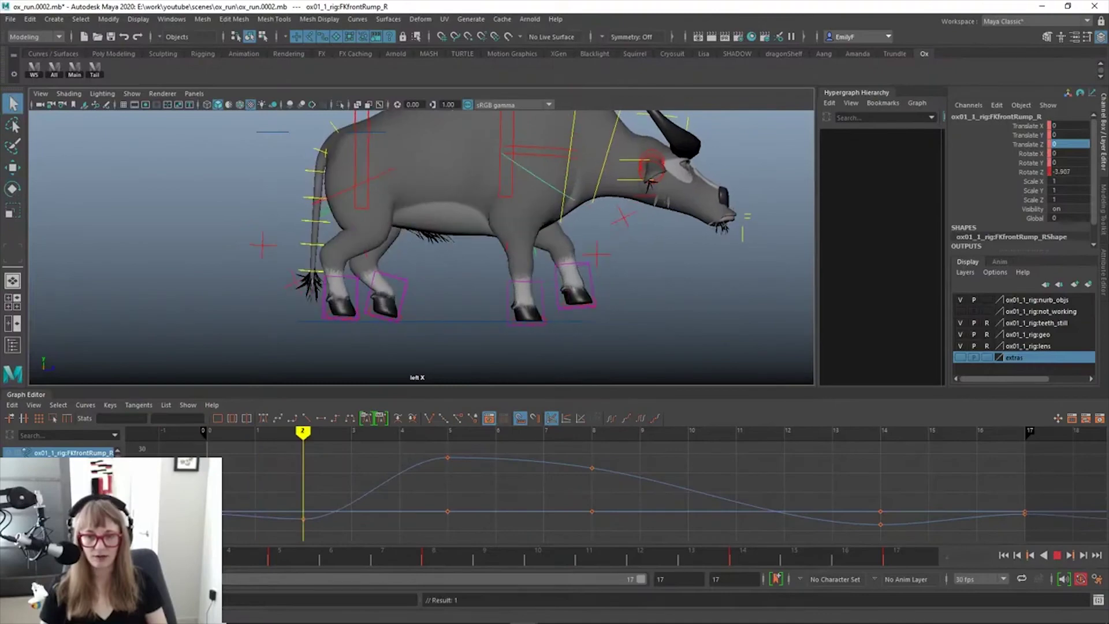
# Return to frame 0 and play back the run cycle to check the front legs' motion
pyautogui.moveTo(199, 539); pyautogui.dragTo(28, 552)
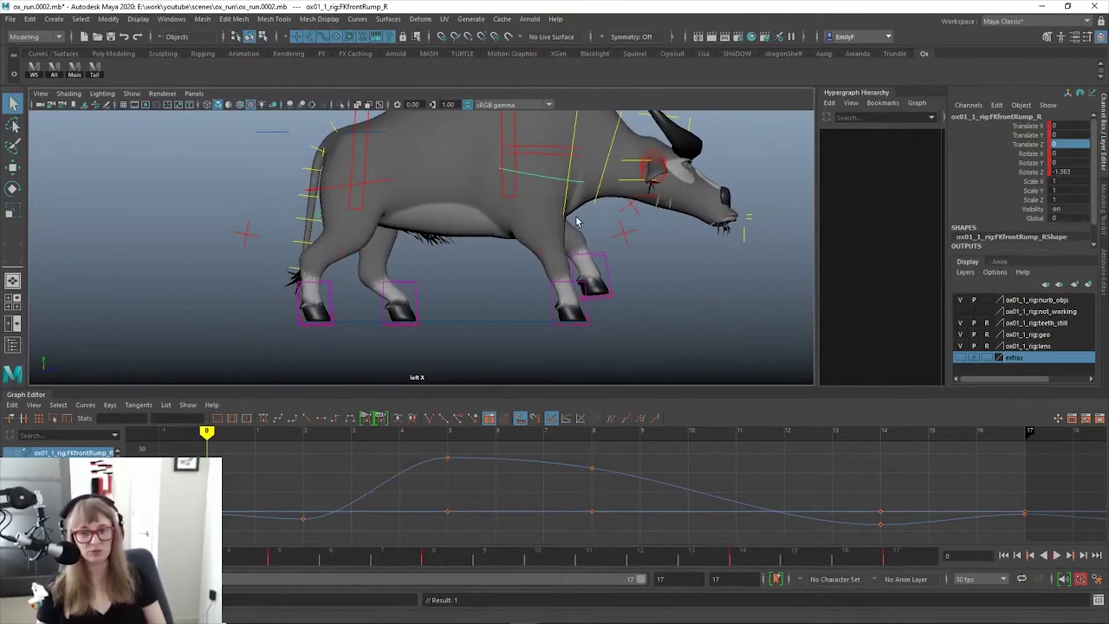
pyautogui.hotkey('alt', 'v')
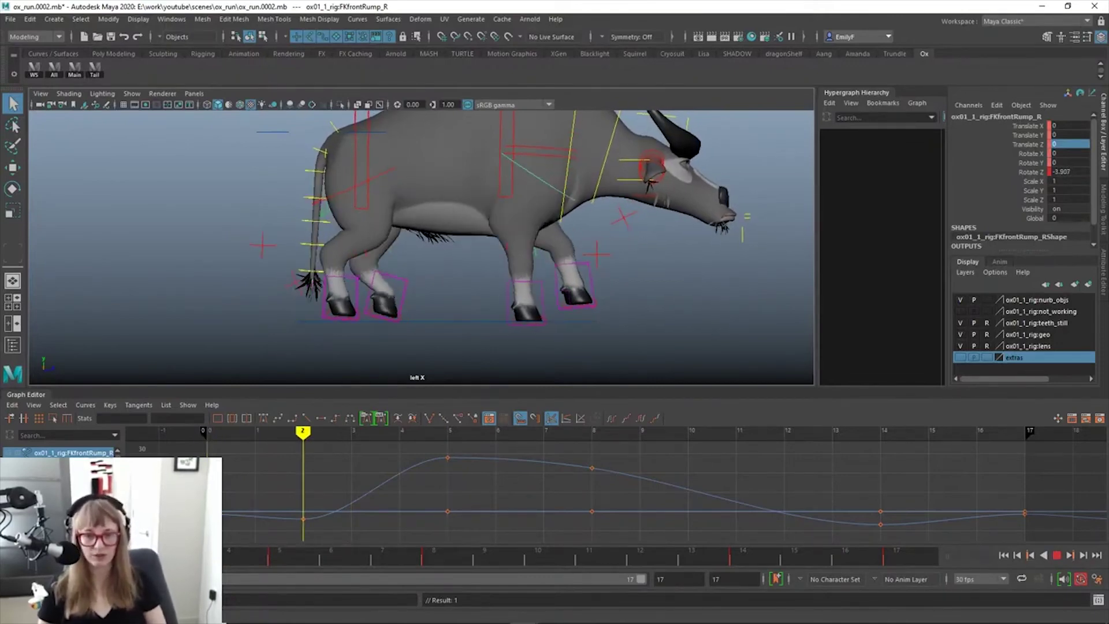
pyautogui.hotkey('alt', 'v')
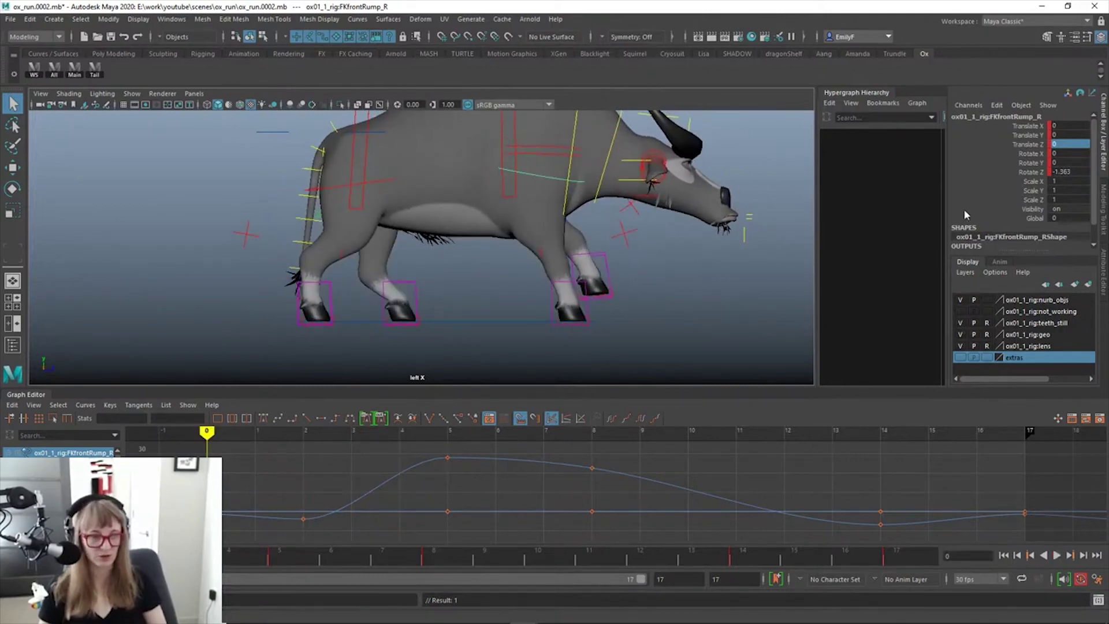
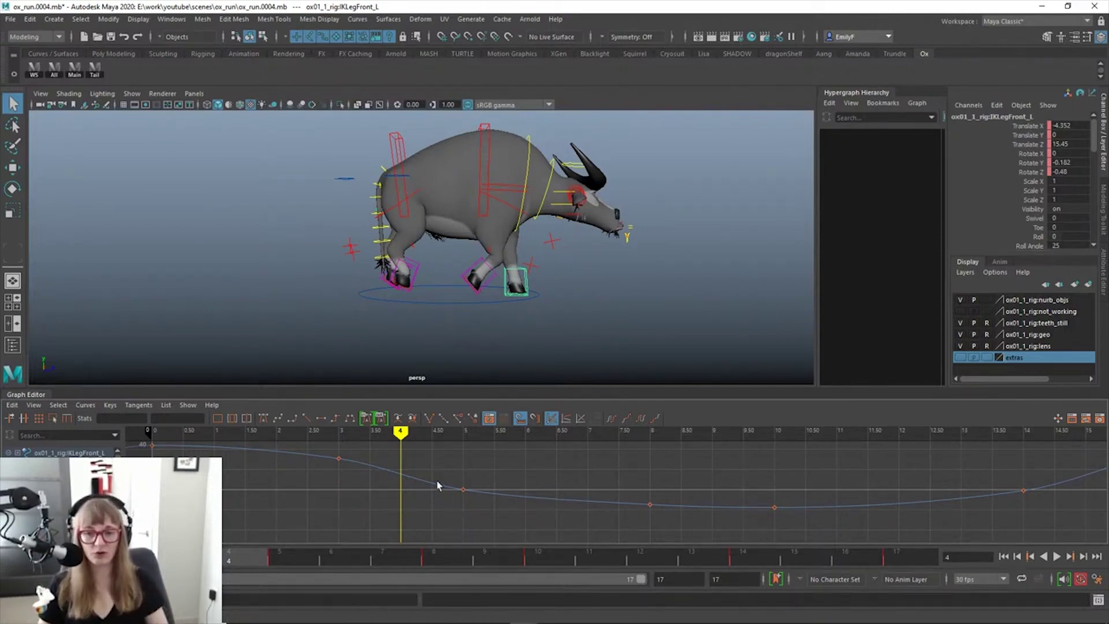
# Select the IKLegFront_L foot control and isolate its Translate Z curve in the Graph Editor
pyautogui.keyDown('alt'); pyautogui.moveTo(491, 203); pyautogui.dragTo(488, 203, button='right'); pyautogui.keyUp('alt')
pyautogui.keyDown('alt'); pyautogui.moveTo(489, 204); pyautogui.dragTo(434, 293); pyautogui.keyUp('alt')
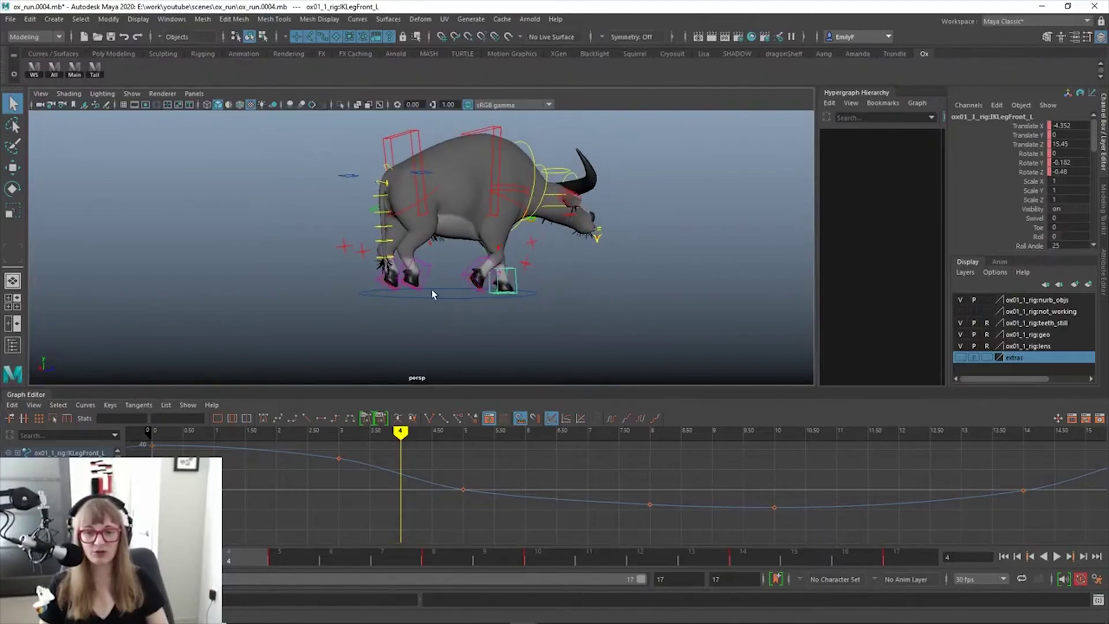
pyautogui.keyDown('alt'); pyautogui.moveTo(454, 335); pyautogui.dragTo(421, 327); pyautogui.keyUp('alt')
pyautogui.scroll(1, 486, 298)
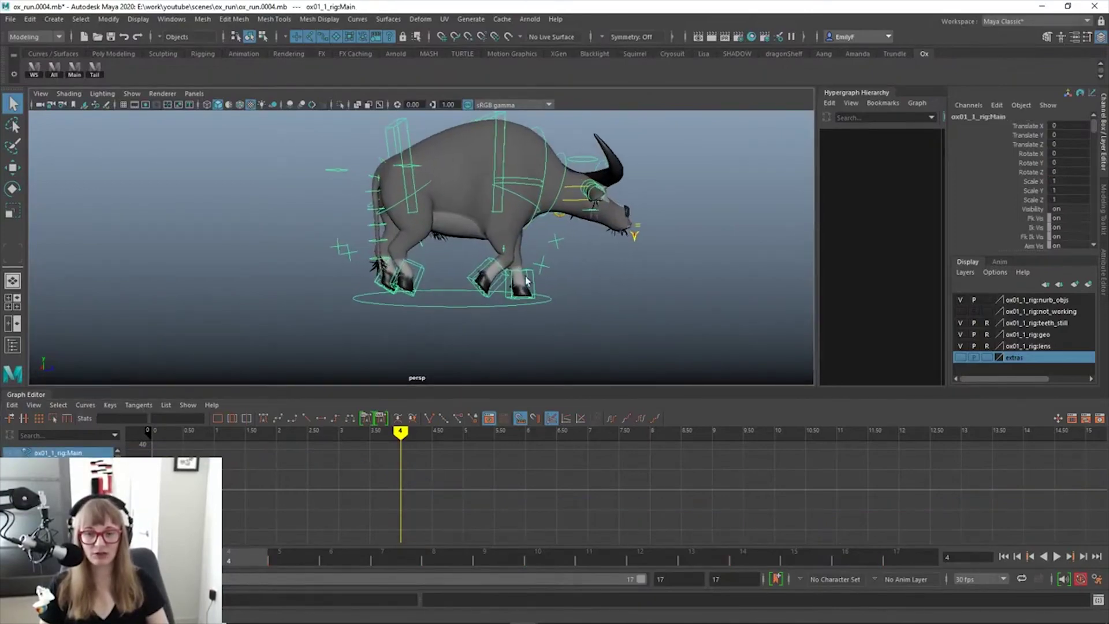
pyautogui.click(532, 283)
pyautogui.scroll(2, 329, 351)
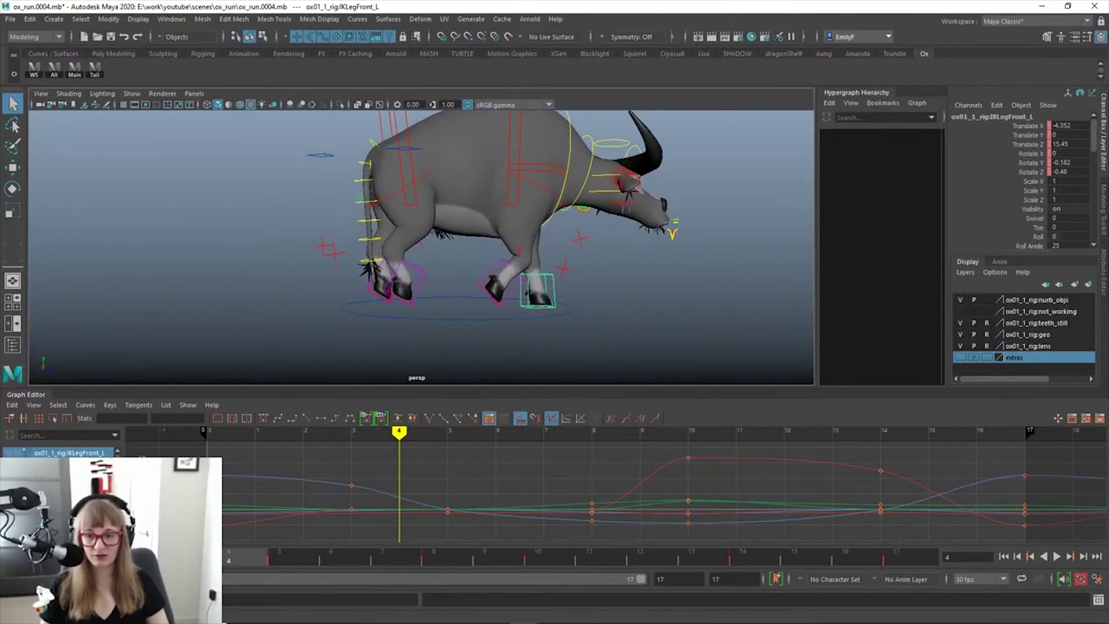
pyautogui.click(63, 473)
pyautogui.click(63, 484)
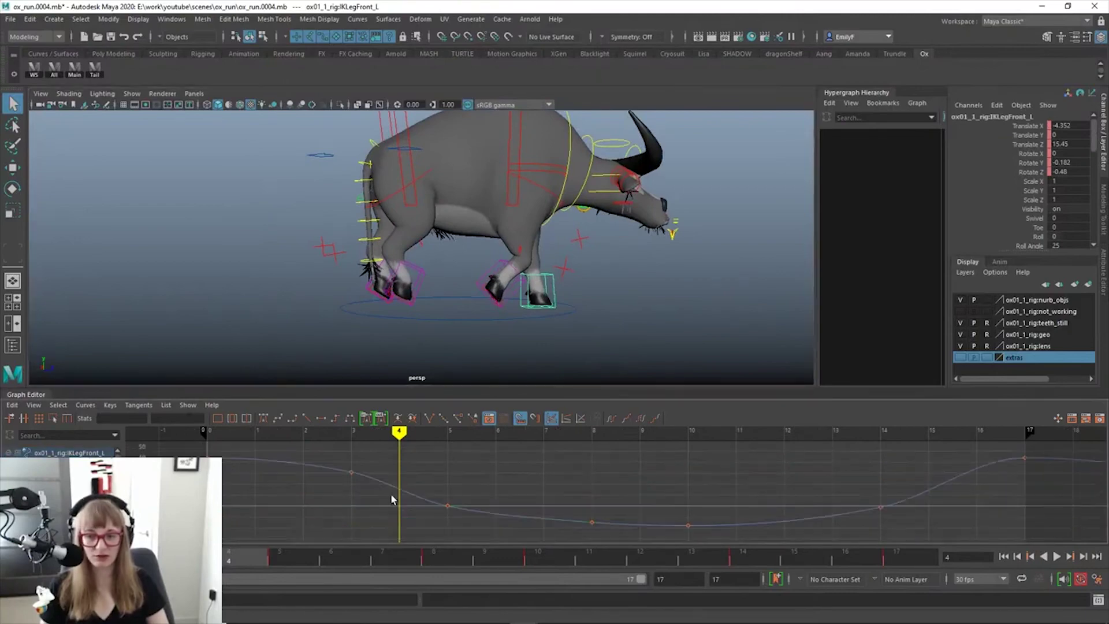
# Delete the IKLegFront_L Translate Z key at frame 5 and switch to the side view with the Move tool active
pyautogui.scroll(1, 437, 494)
pyautogui.moveTo(454, 494)
pyautogui.keyDown('alt'); pyautogui.keyDown('shift'); pyautogui.mouseDown(button='right')
pyautogui.moveTo(443, 489)
pyautogui.moveTo(449, 481)
pyautogui.mouseUp(button='right'); pyautogui.keyUp('shift'); pyautogui.keyUp('alt')
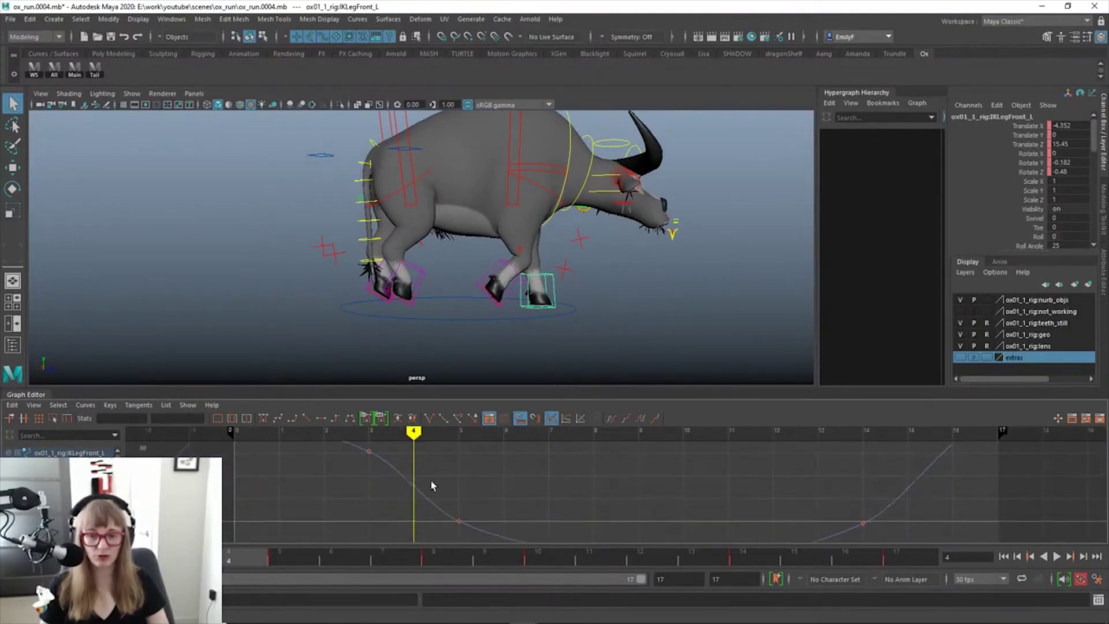
pyautogui.moveTo(432, 484); pyautogui.dragTo(474, 536)
pyautogui.press('Delete')
pyautogui.press('space')
pyautogui.moveTo(563, 475); pyautogui.dragTo(550, 472)
pyautogui.press('a')
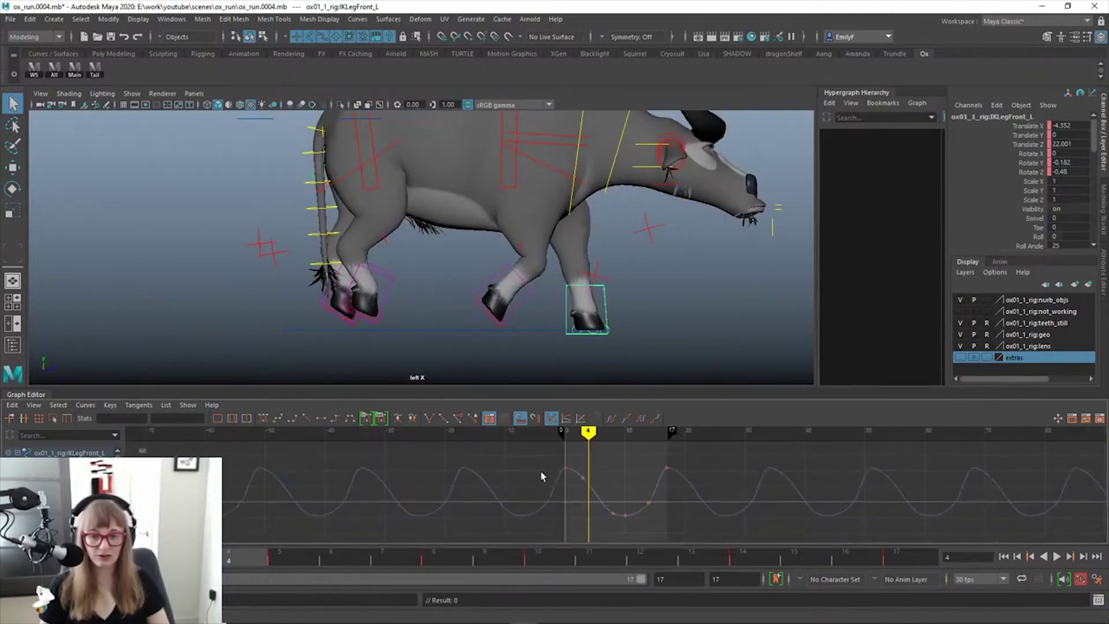
pyautogui.press('w')
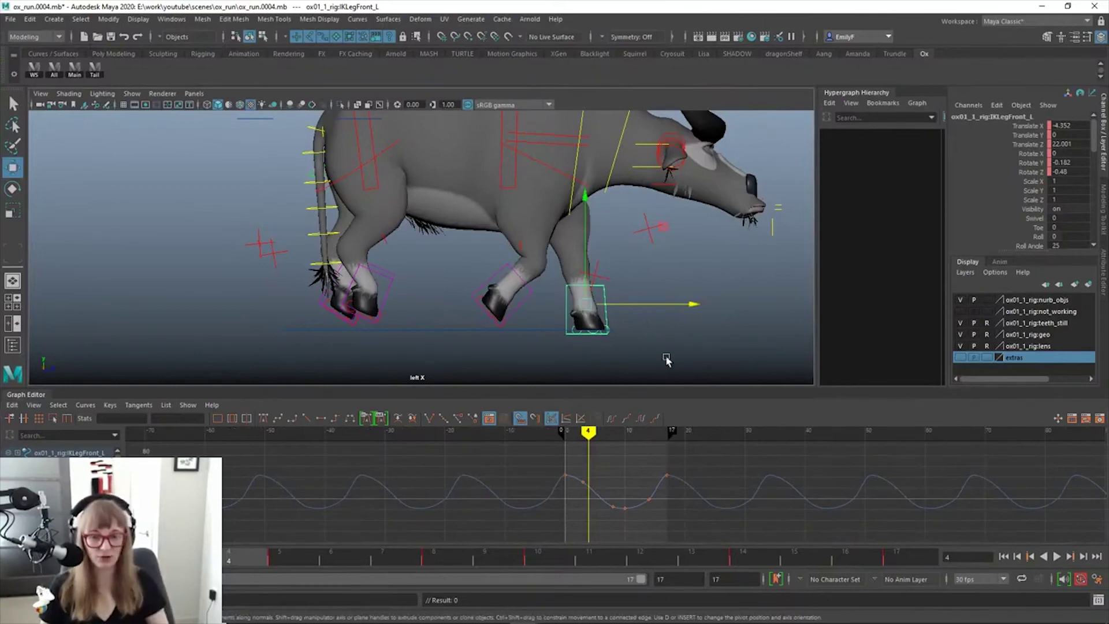
# Break the tangents of the IKLegFront_L Translate Z keys at frames 3 and 8 and make the segment between them linear
pyautogui.keyDown('alt'); pyautogui.keyDown('shift'); pyautogui.moveTo(595, 467); pyautogui.dragTo(670, 468, button='right'); pyautogui.keyUp('shift'); pyautogui.keyUp('alt')
pyautogui.keyDown('alt'); pyautogui.moveTo(544, 511); pyautogui.dragTo(483, 509, button='middle'); pyautogui.keyUp('alt')
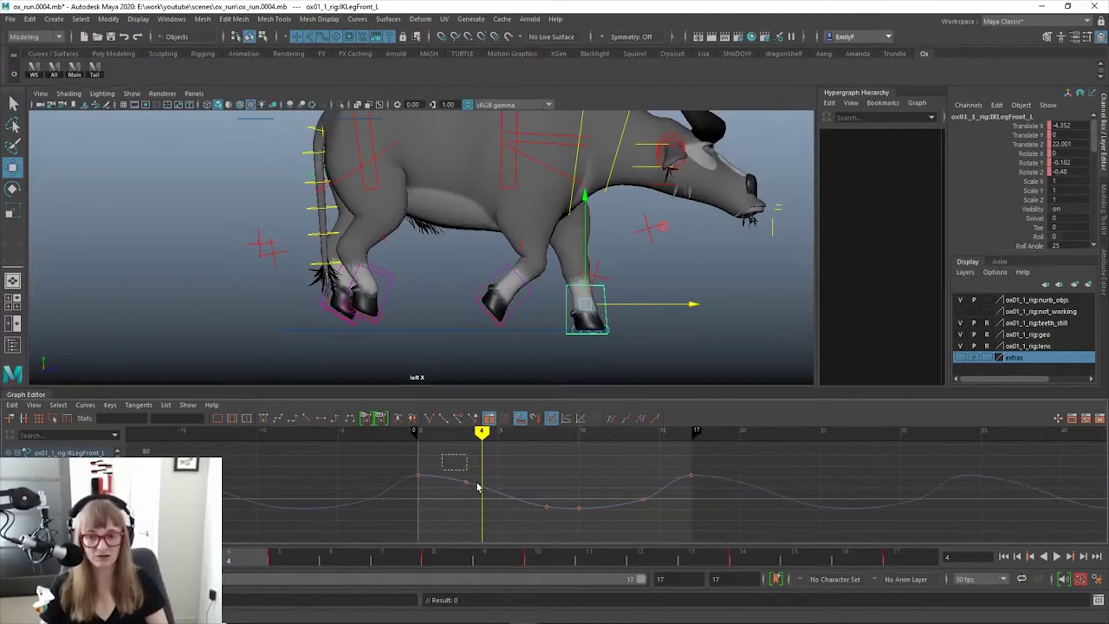
pyautogui.moveTo(477, 483); pyautogui.dragTo(552, 549)
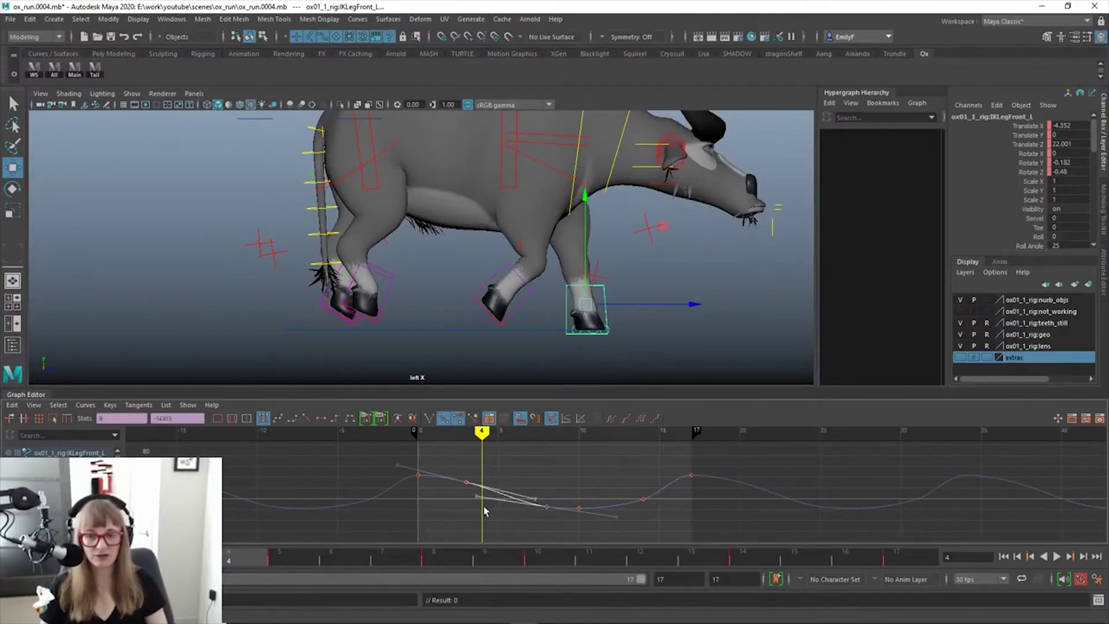
pyautogui.click(428, 417)
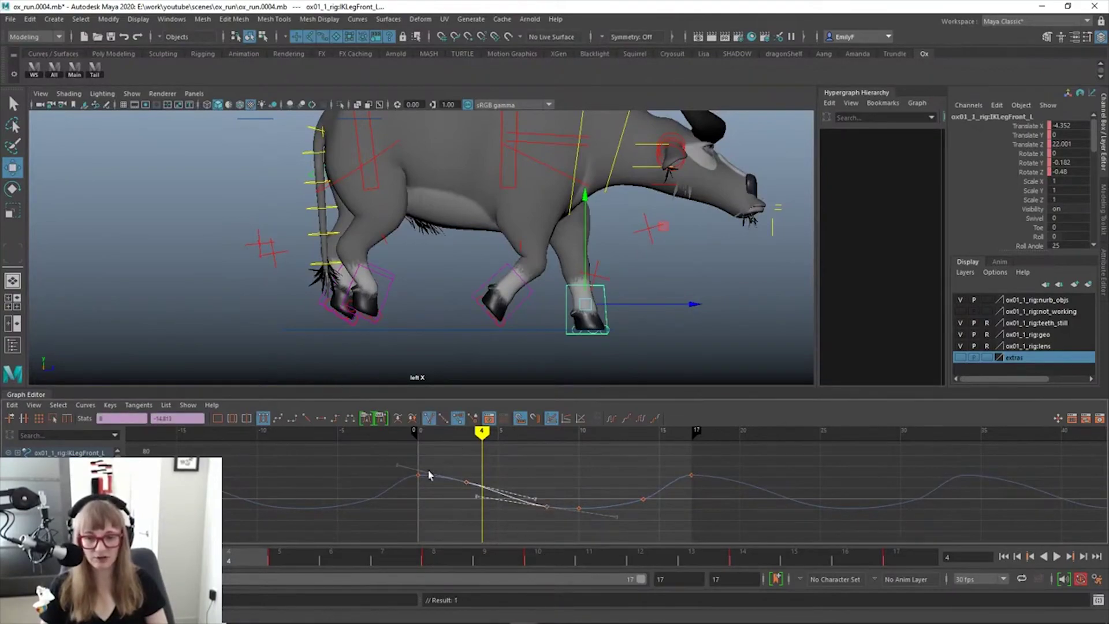
pyautogui.click(305, 418)
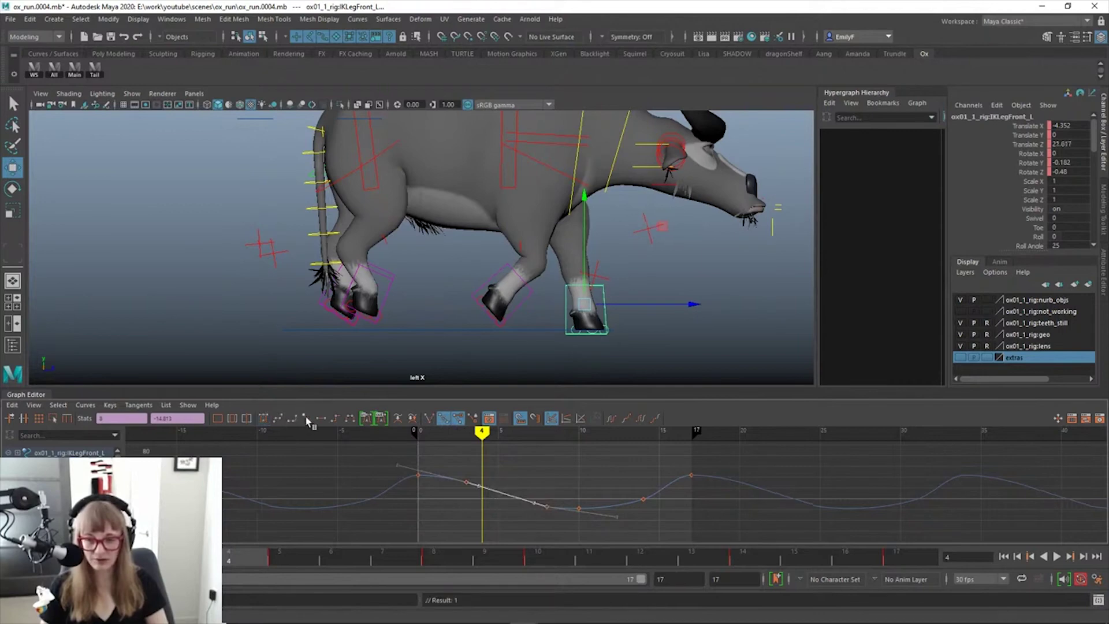
# Play back the run cycle to check the front left foot's backward slide along the ground
pyautogui.hotkey('alt', 'v')
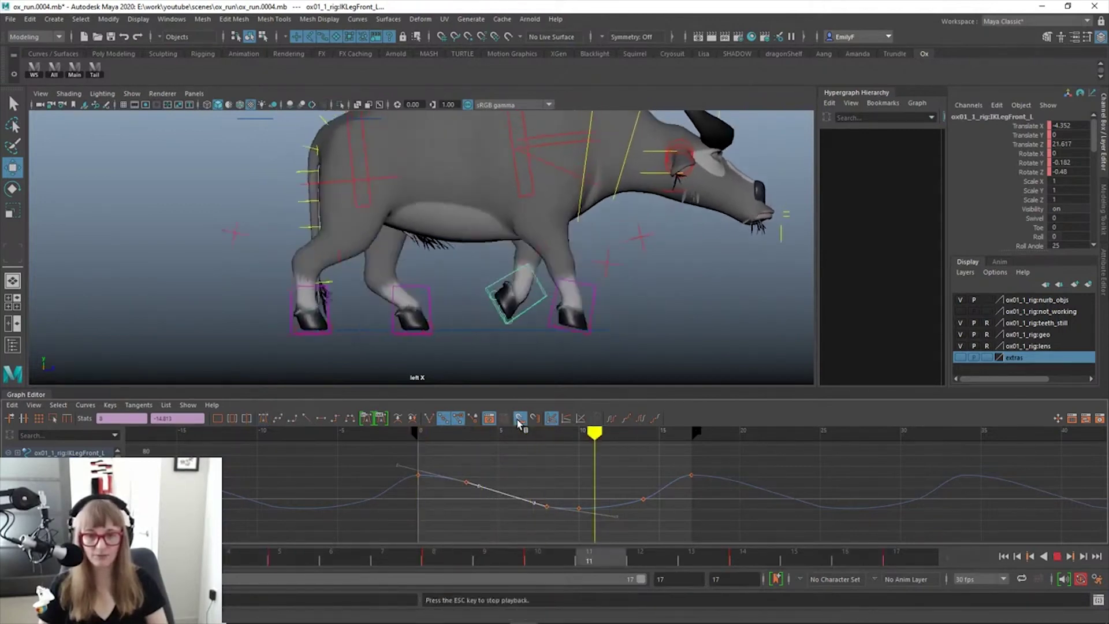
pyautogui.press('Escape')
pyautogui.hotkey('alt', 'v')
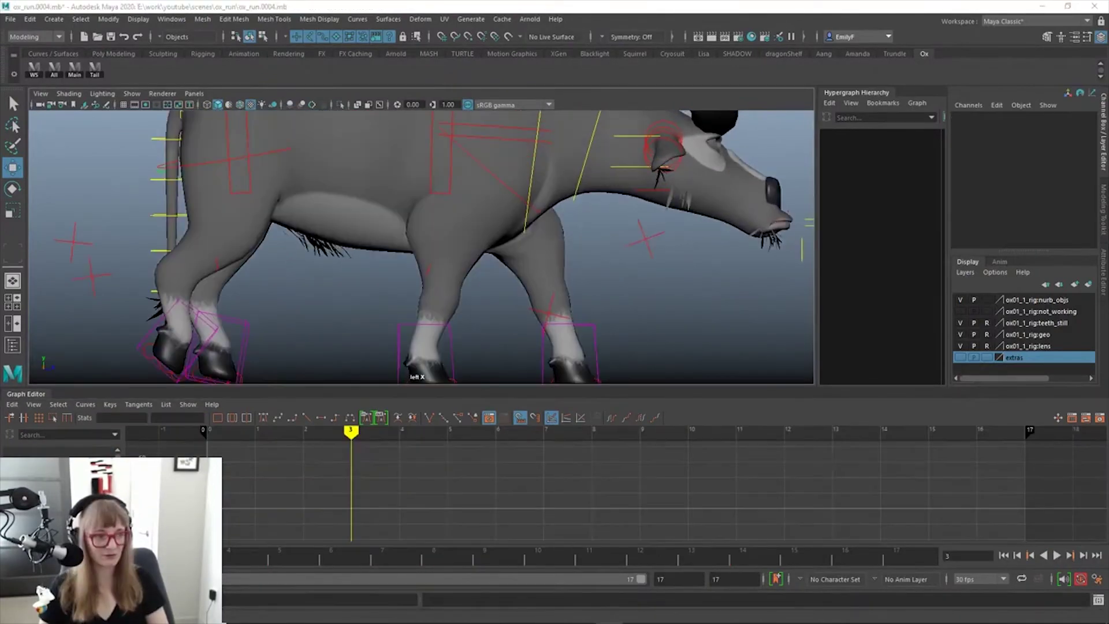
# Select the IKLegFront_L foot control, save the scene incrementally as ox_run.0005.mb, and play back the run cycle
pyautogui.keyDown('alt'); pyautogui.moveTo(489, 229); pyautogui.dragTo(389, 238, button='right'); pyautogui.keyUp('alt')
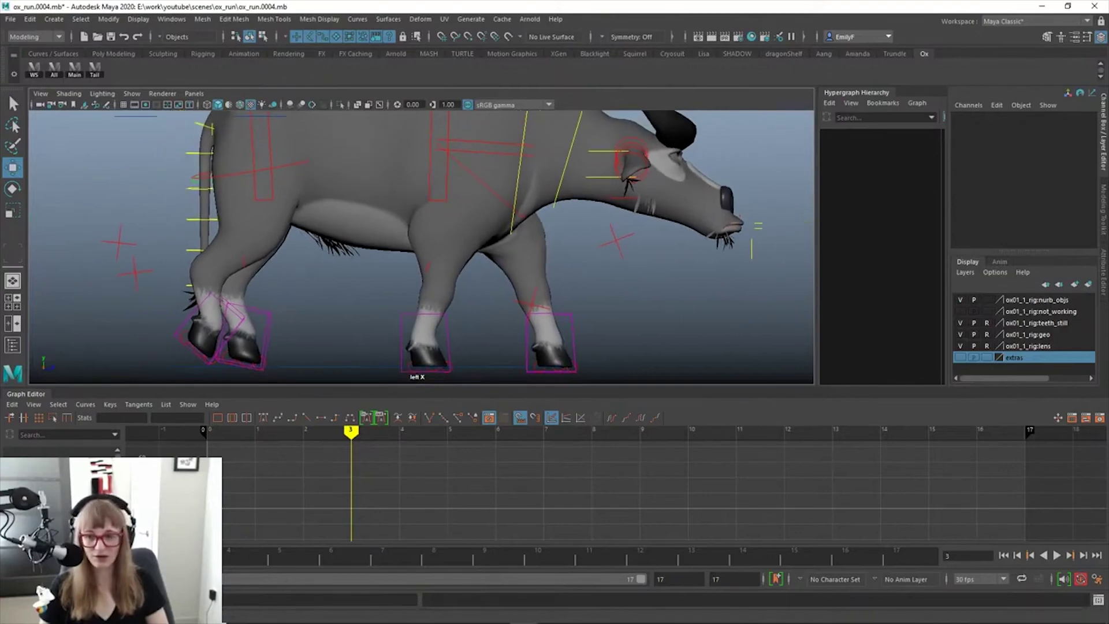
pyautogui.click(564, 331)
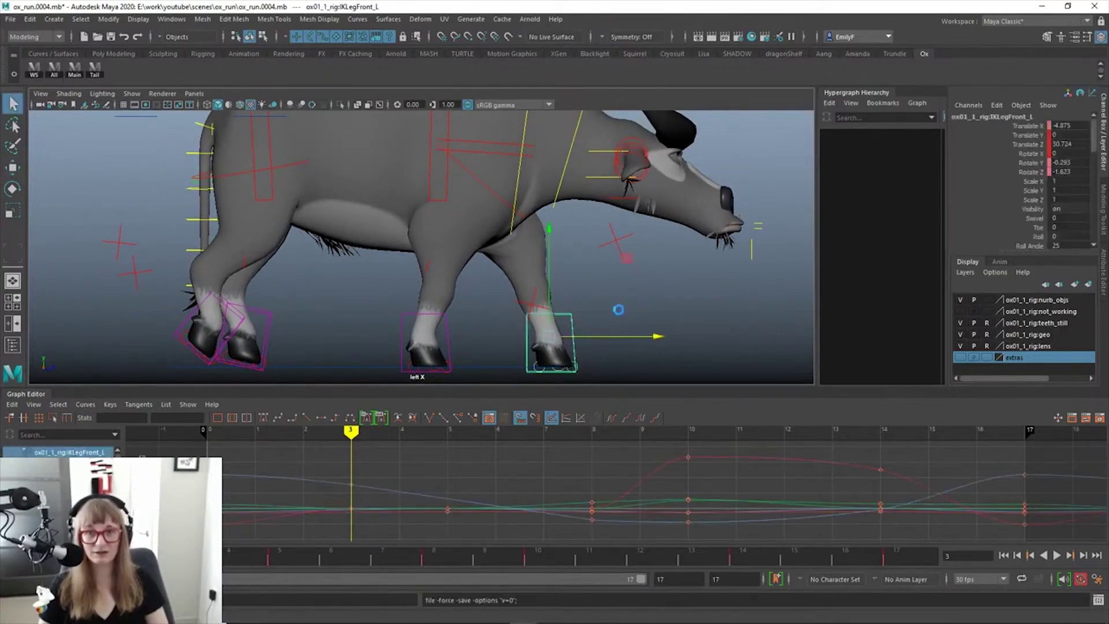
pyautogui.hotkey('ctrl', 'alt', 's')
pyautogui.hotkey('alt', 'v')
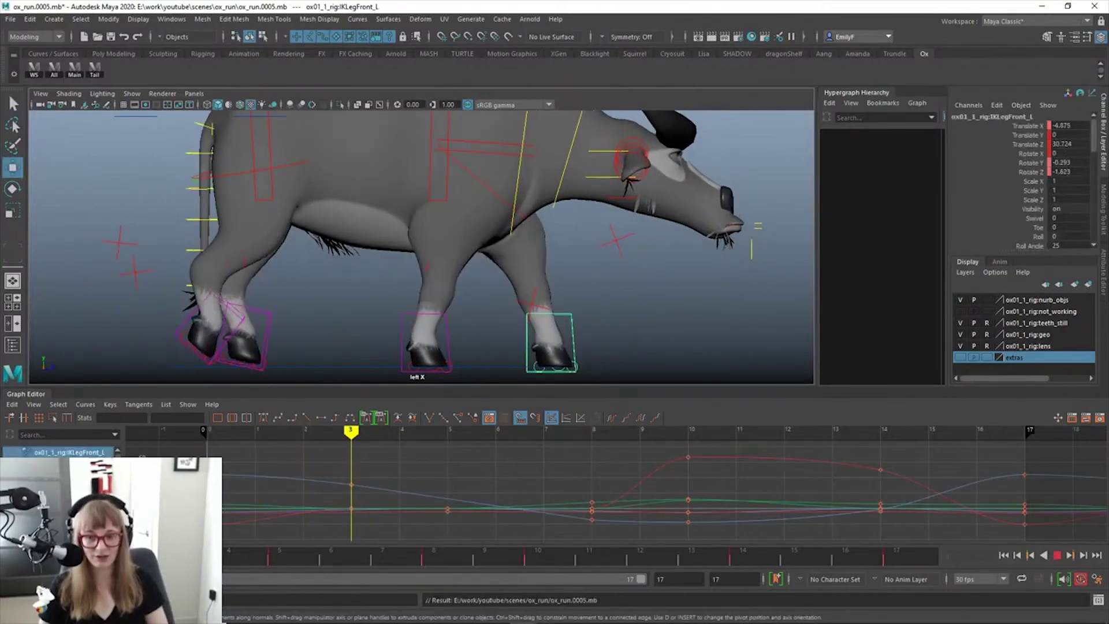
pyautogui.hotkey('alt', 'v')
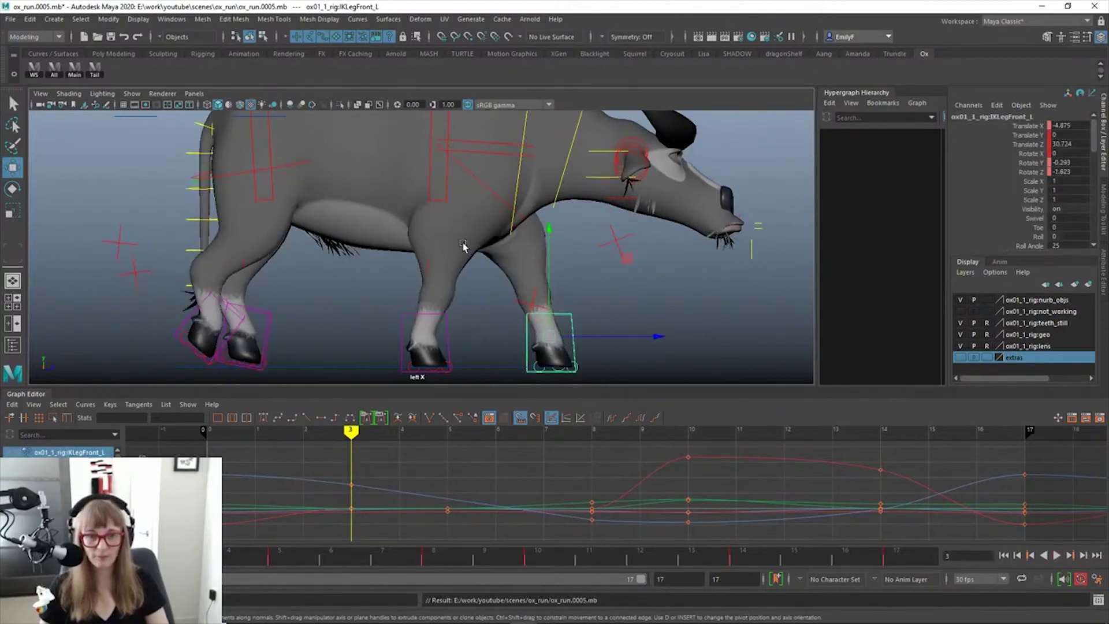
# Isolate the Translate Z curve of the IKLegFront_L foot control and select its key at frame 3
pyautogui.keyDown('alt'); pyautogui.moveTo(463, 248); pyautogui.dragTo(533, 195, button='middle'); pyautogui.keyUp('alt')
pyautogui.press('w')
pyautogui.keyDown('alt'); pyautogui.moveTo(622, 271); pyautogui.dragTo(566, 290, button='middle'); pyautogui.keyUp('alt')
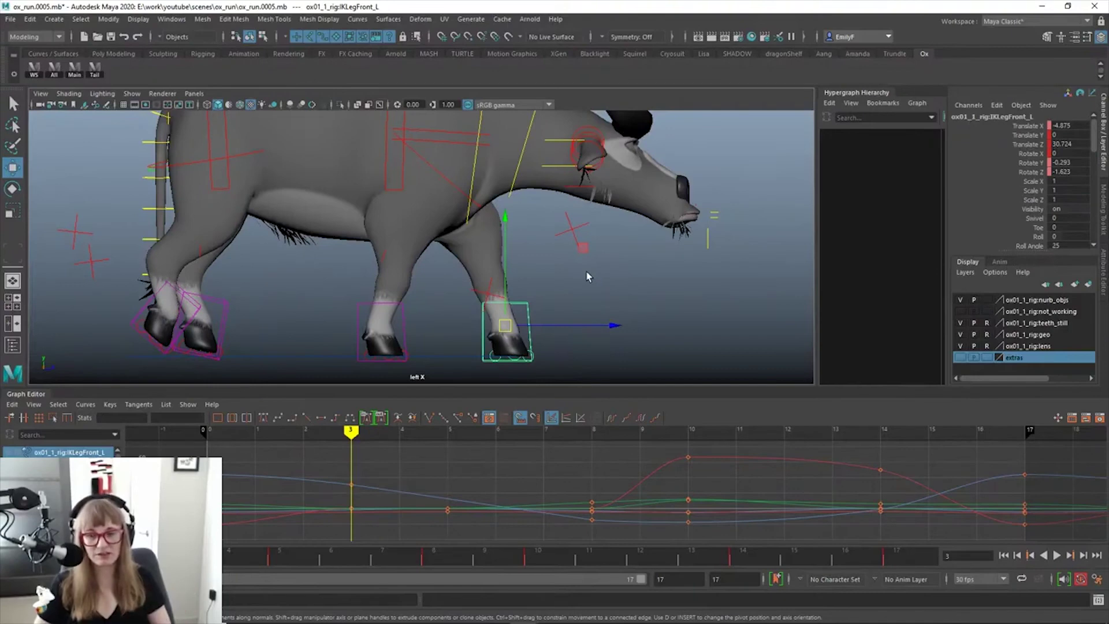
pyautogui.scroll(-2, 520, 247)
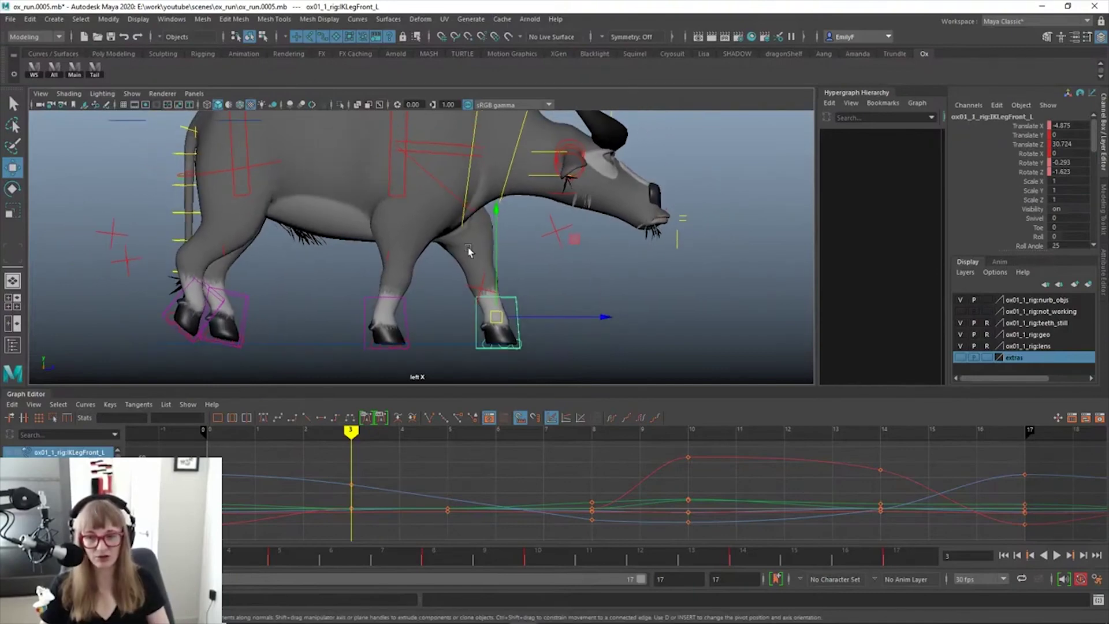
pyautogui.click(599, 294)
pyautogui.click(519, 304)
pyautogui.click(63, 485)
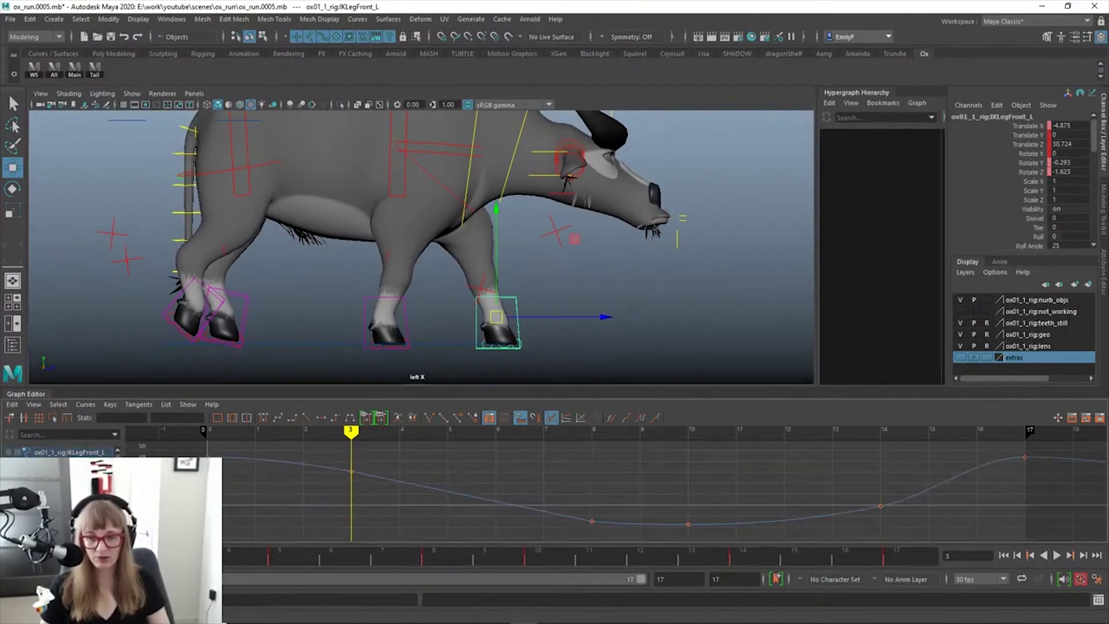
pyautogui.moveTo(331, 466); pyautogui.dragTo(384, 495)
pyautogui.keyDown('alt'); pyautogui.moveTo(614, 265); pyautogui.dragTo(635, 261, button='middle'); pyautogui.keyUp('alt')
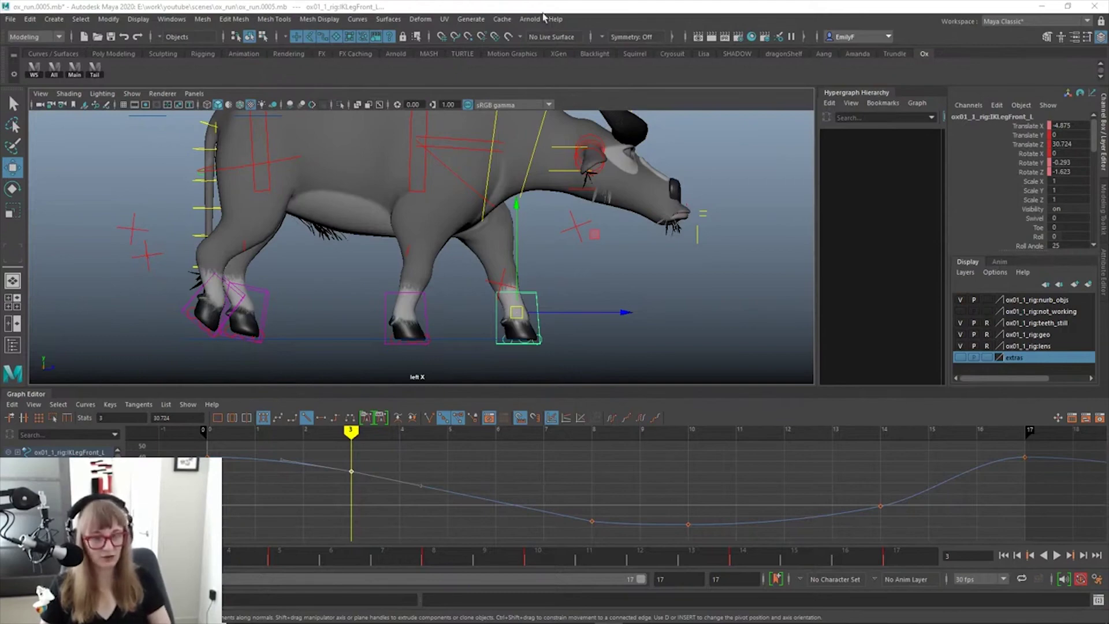
# Compare the front left foot's position at frames 3 and 8 and bring up the Calculator beside the channel values
pyautogui.scroll(1, 557, 251)
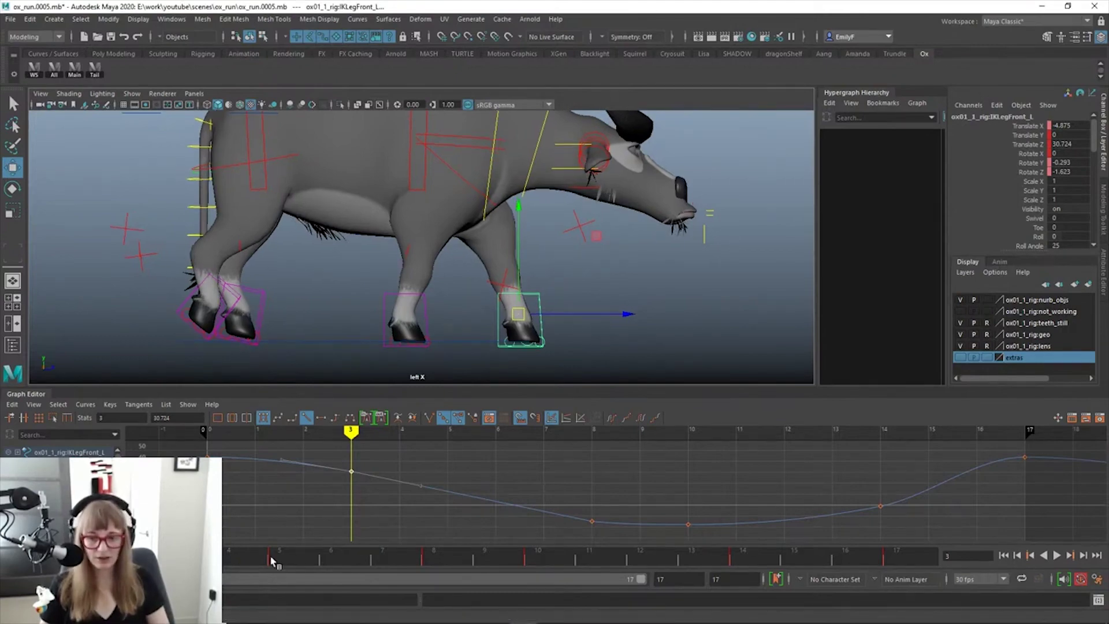
pyautogui.moveTo(271, 561); pyautogui.dragTo(456, 555)
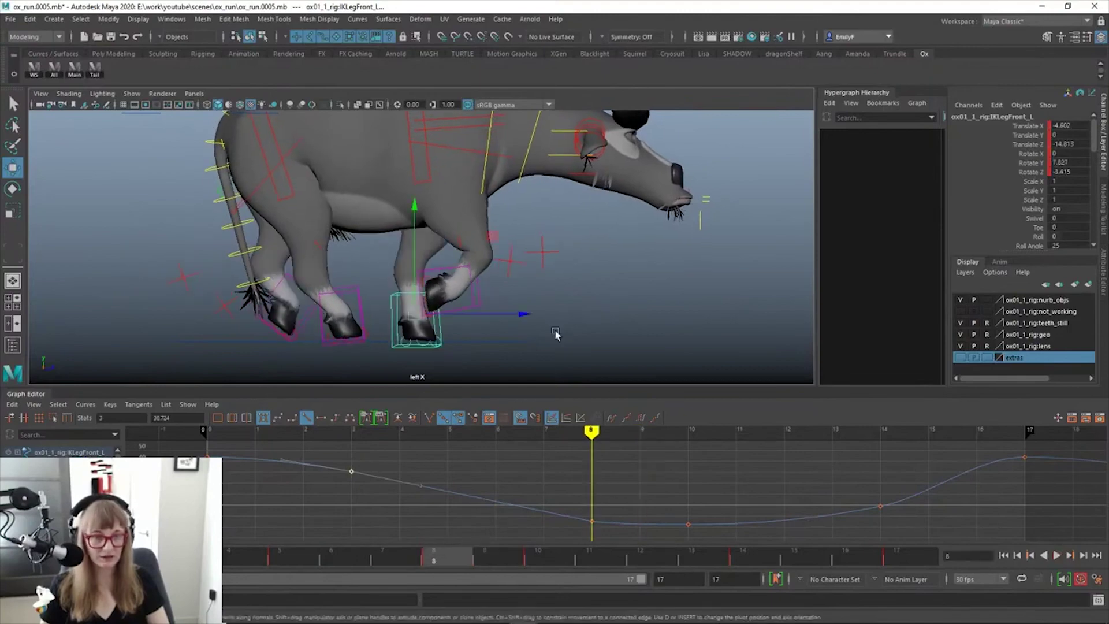
pyautogui.scroll(1, 556, 334)
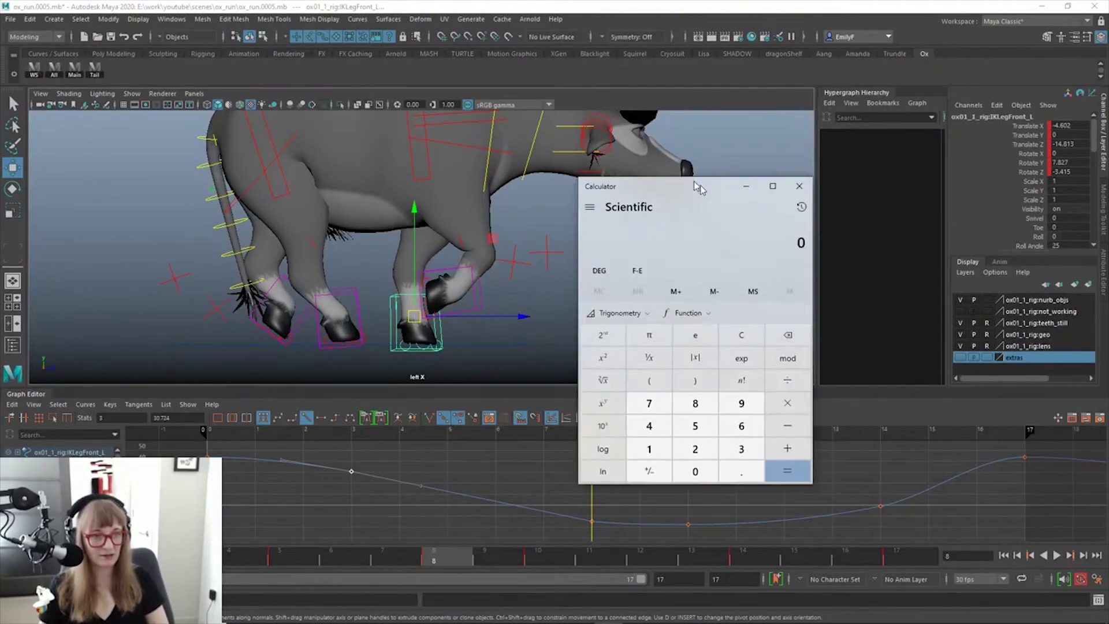
pyautogui.moveTo(701, 185); pyautogui.dragTo(718, 116)
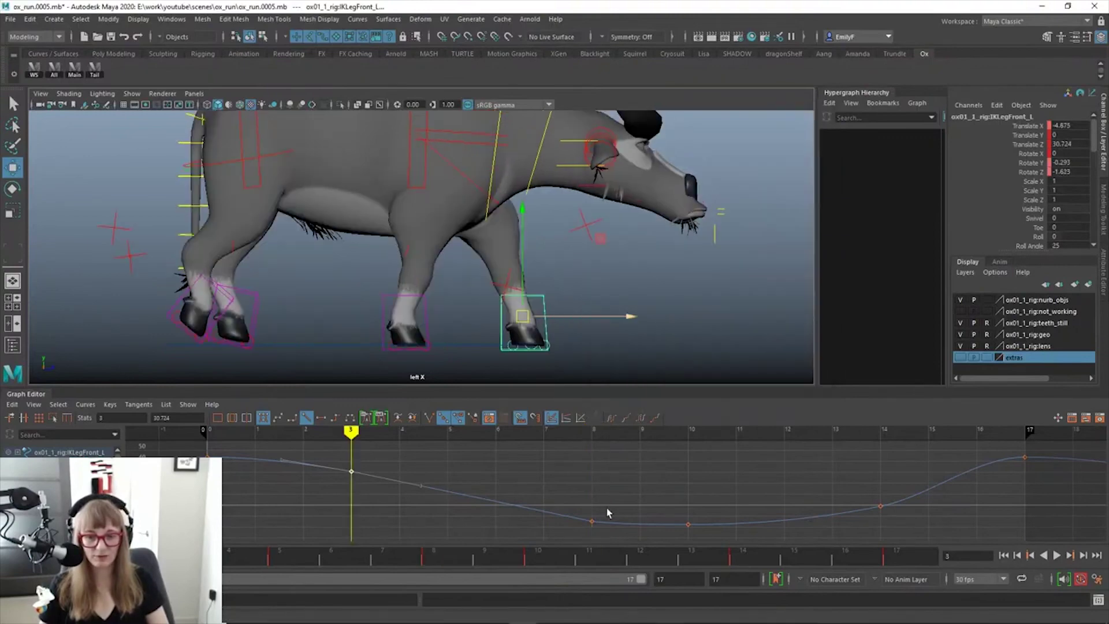
pyautogui.click(610, 612)
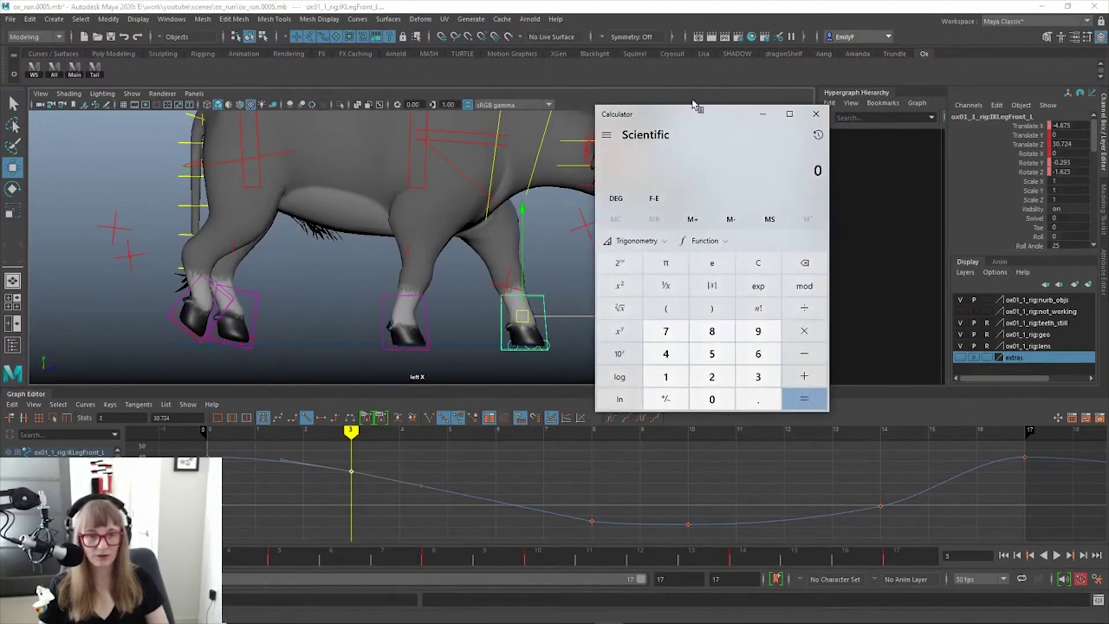
pyautogui.moveTo(681, 118); pyautogui.dragTo(650, 110)
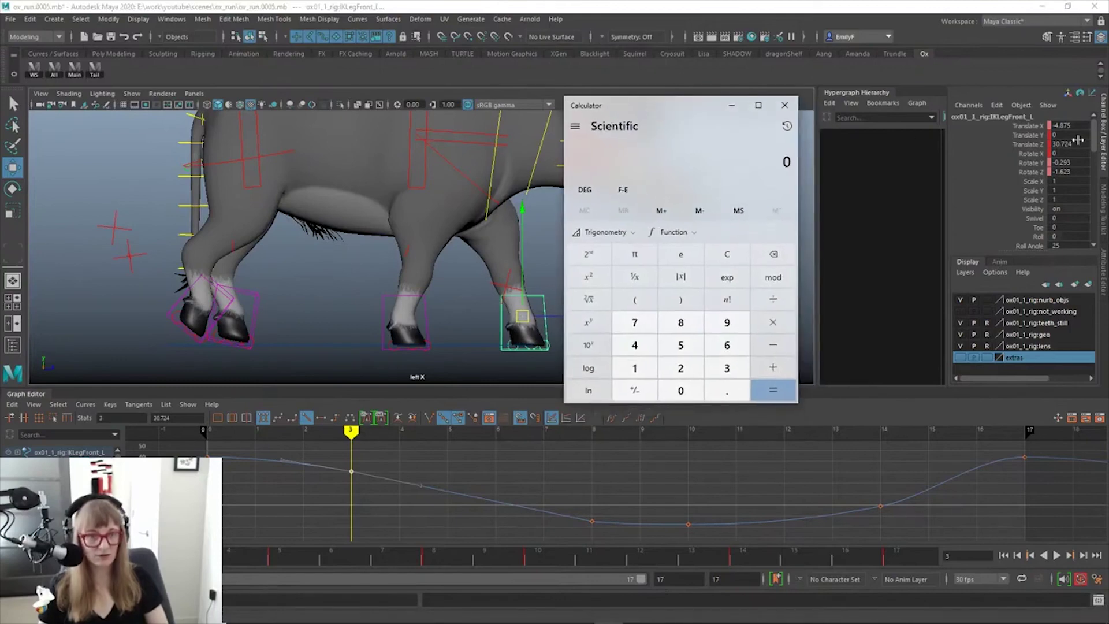
# Set the IKLegFront_L Translate Z to 30.5 at frame 3
pyautogui.click(1069, 144)
pyautogui.write('30')
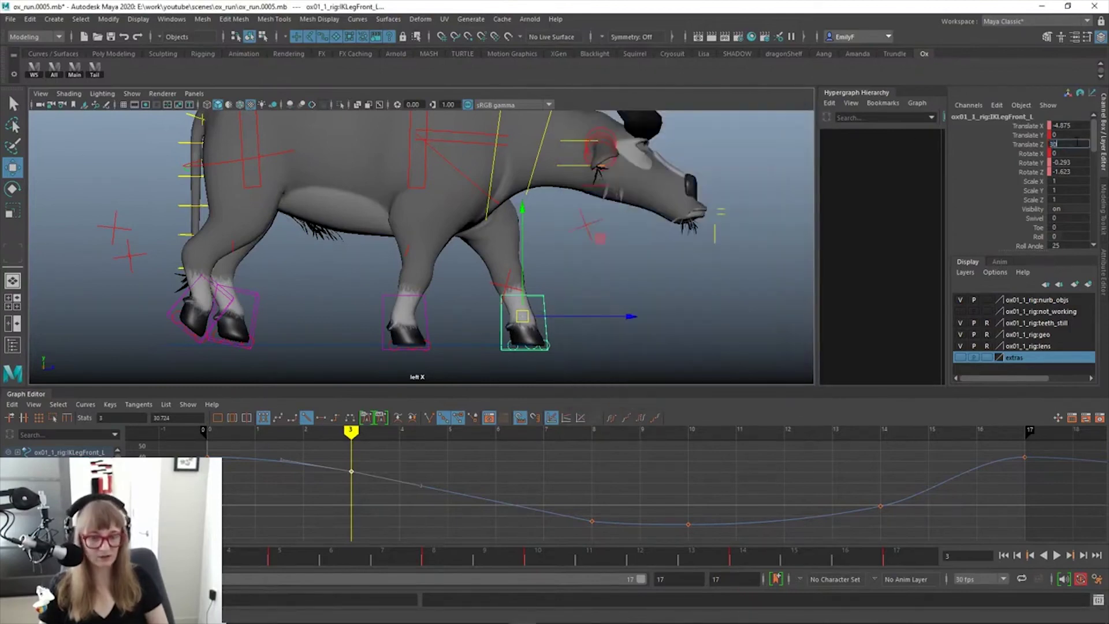
pyautogui.press('Return')
pyautogui.keyDown('alt'); pyautogui.moveTo(705, 268); pyautogui.dragTo(708, 275, button='right'); pyautogui.keyUp('alt')
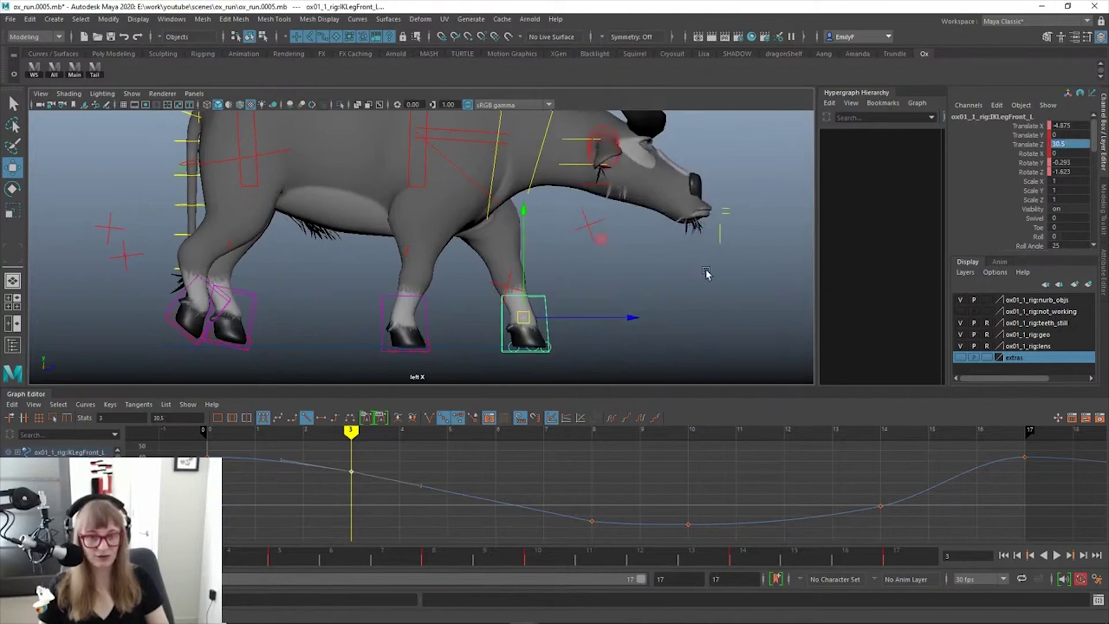
# Add 30.5 and 14.5 in the Calculator to work out the foot's travel between frames 3 and 8
pyautogui.click(608, 611)
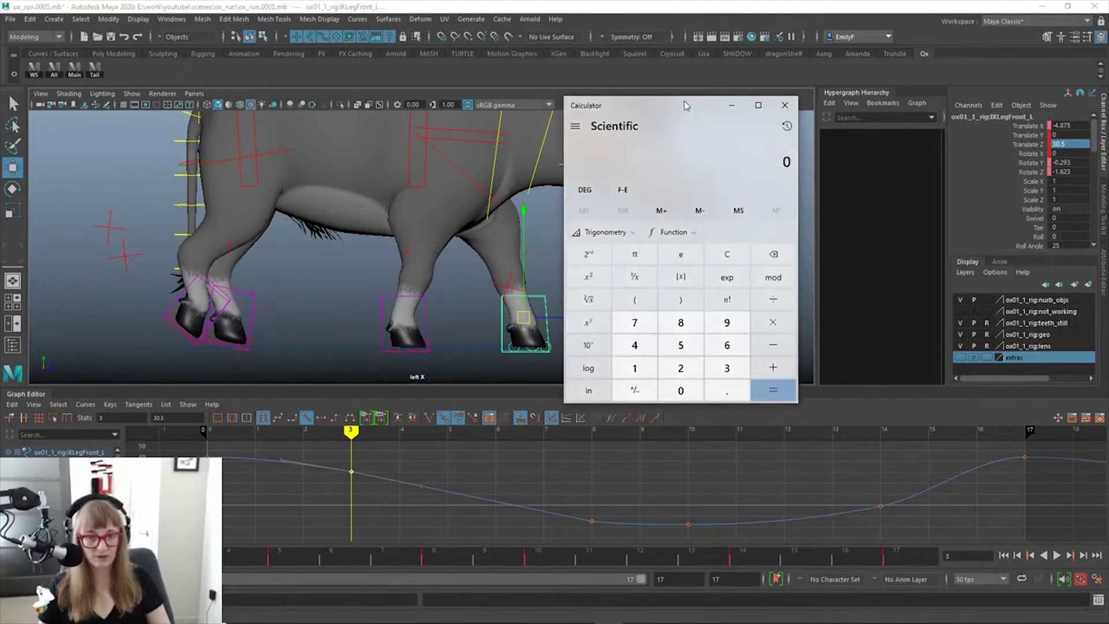
pyautogui.write('30.5+')
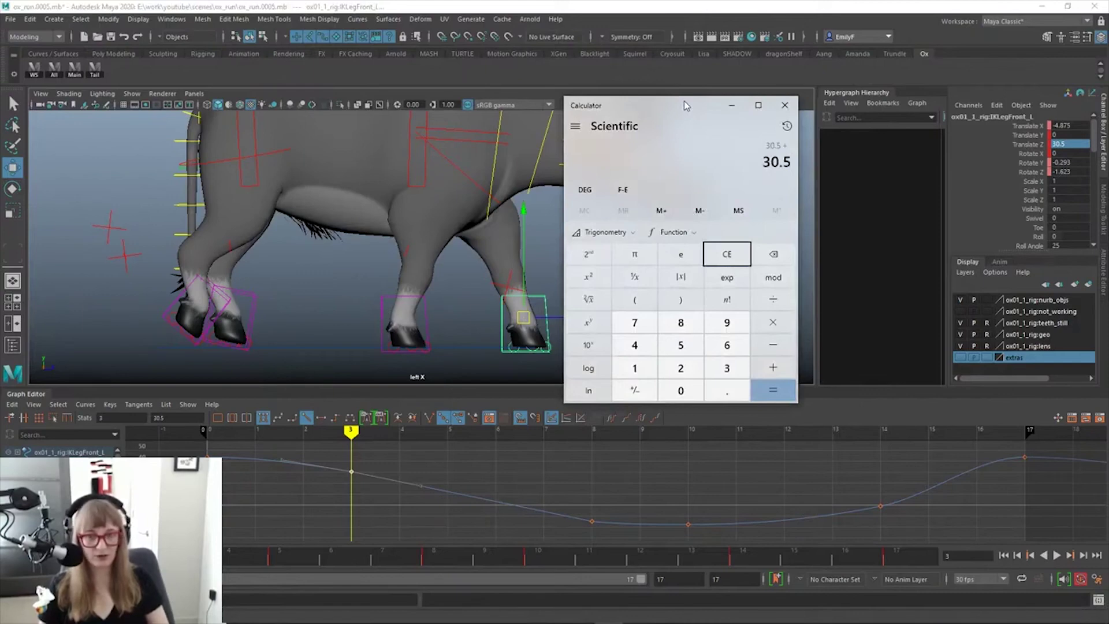
pyautogui.click(588, 3)
pyautogui.moveTo(225, 569); pyautogui.dragTo(445, 528)
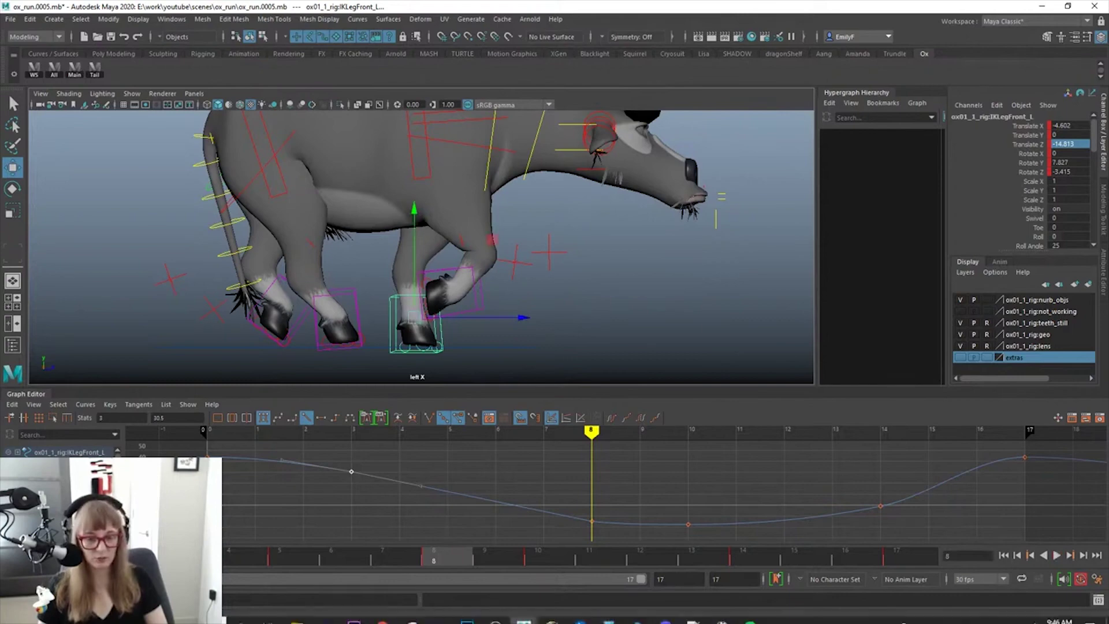
pyautogui.click(610, 610)
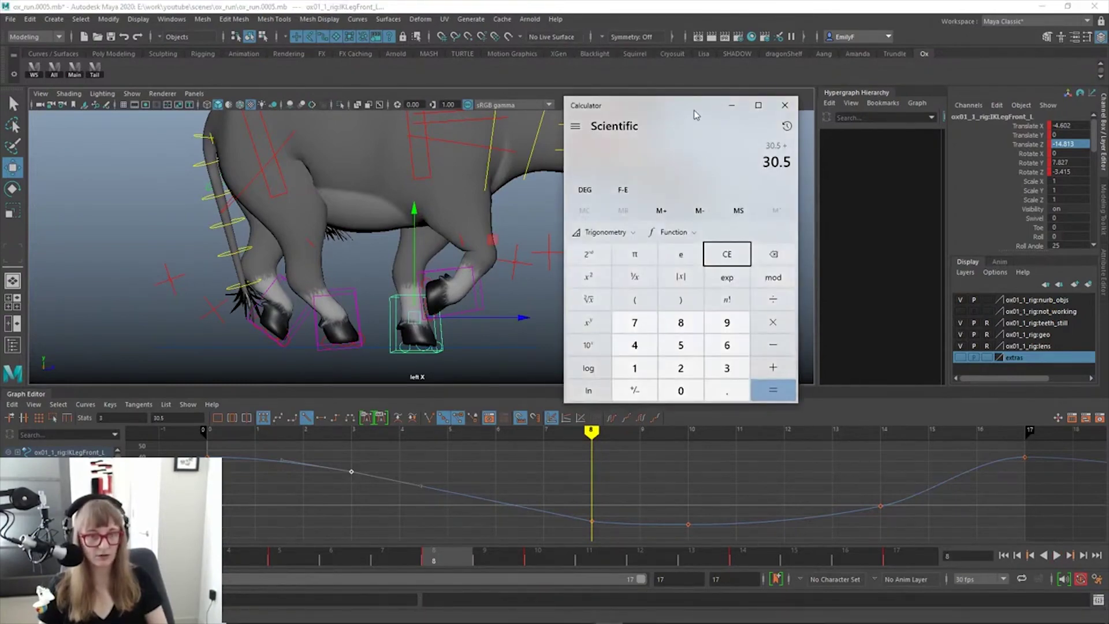
pyautogui.write('14.5')
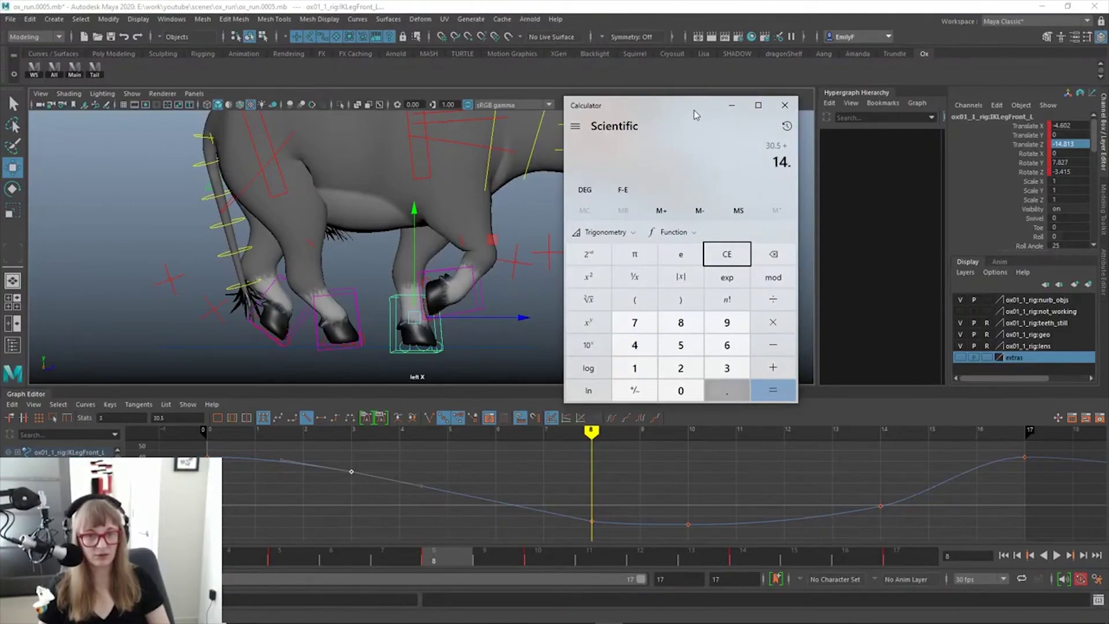
pyautogui.press('Return')
# Back in Maya, set the IKLegFront_L Translate Z to -14.5 at frame 8
pyautogui.click(769, 6)
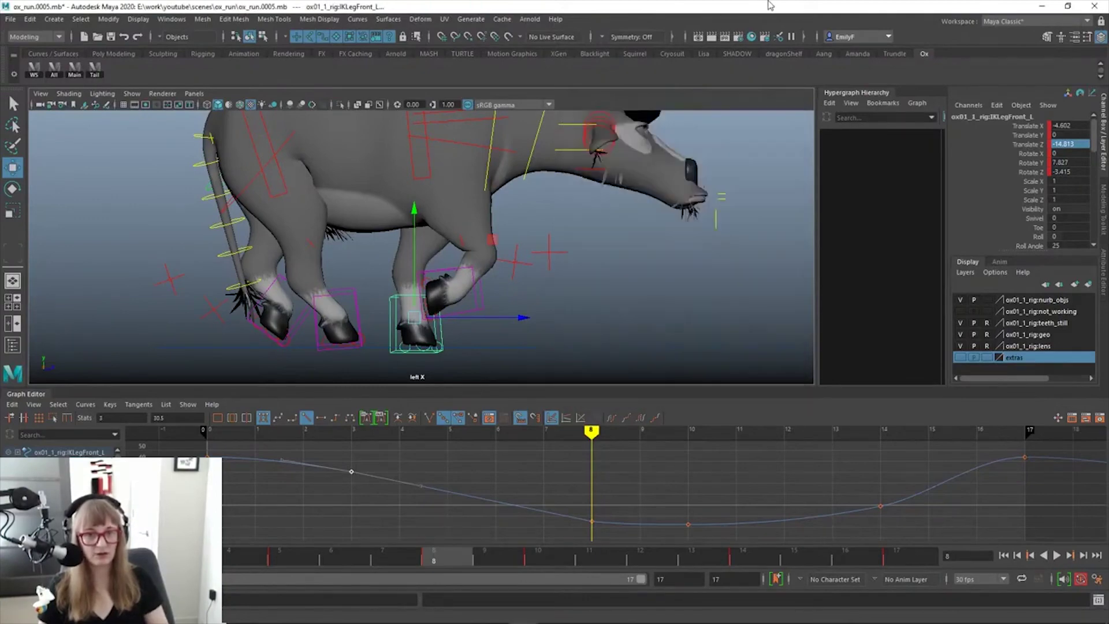
pyautogui.click(1061, 142)
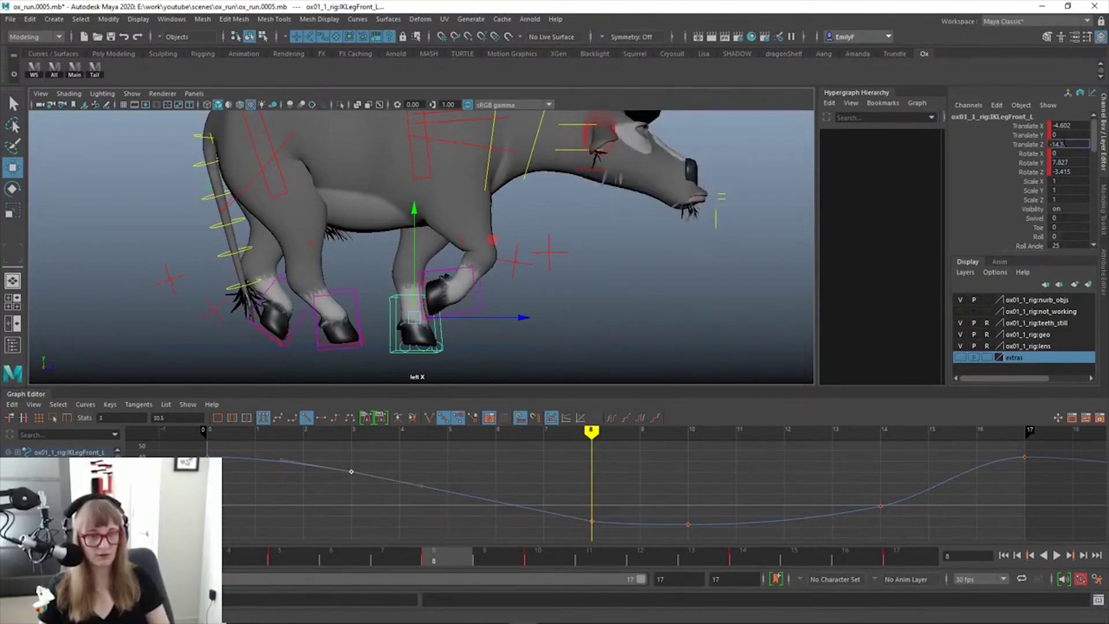
pyautogui.write('-14.5')
pyautogui.press('Return')
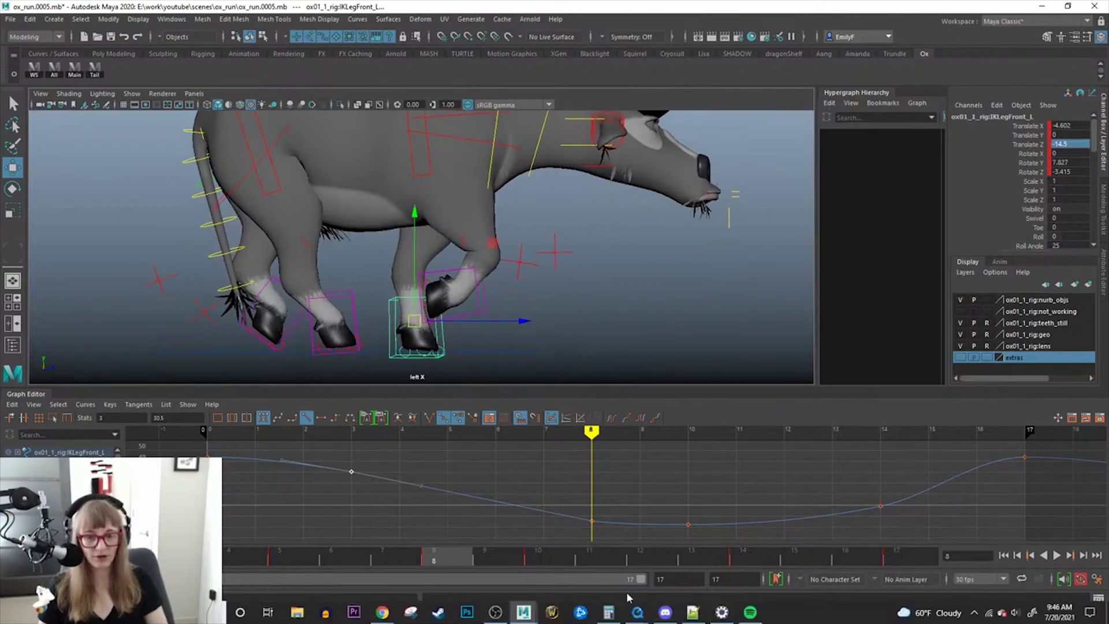
# Check the calculated travel distance in the Calculator, then return to Maya and play back the run cycle from the start
pyautogui.click(606, 617)
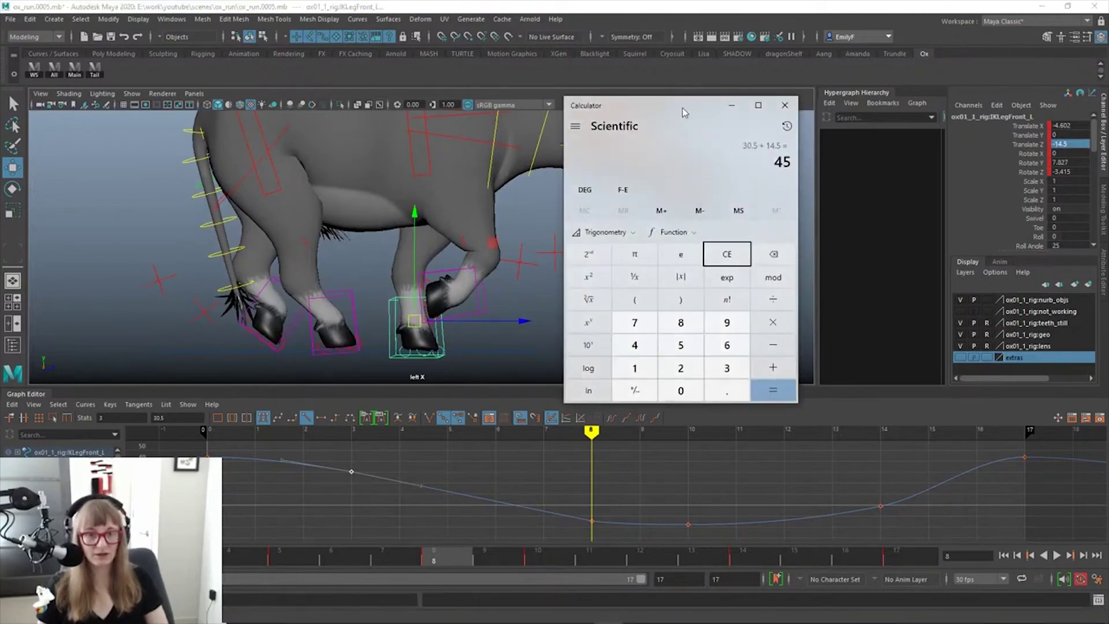
pyautogui.moveTo(688, 109); pyautogui.dragTo(744, 101)
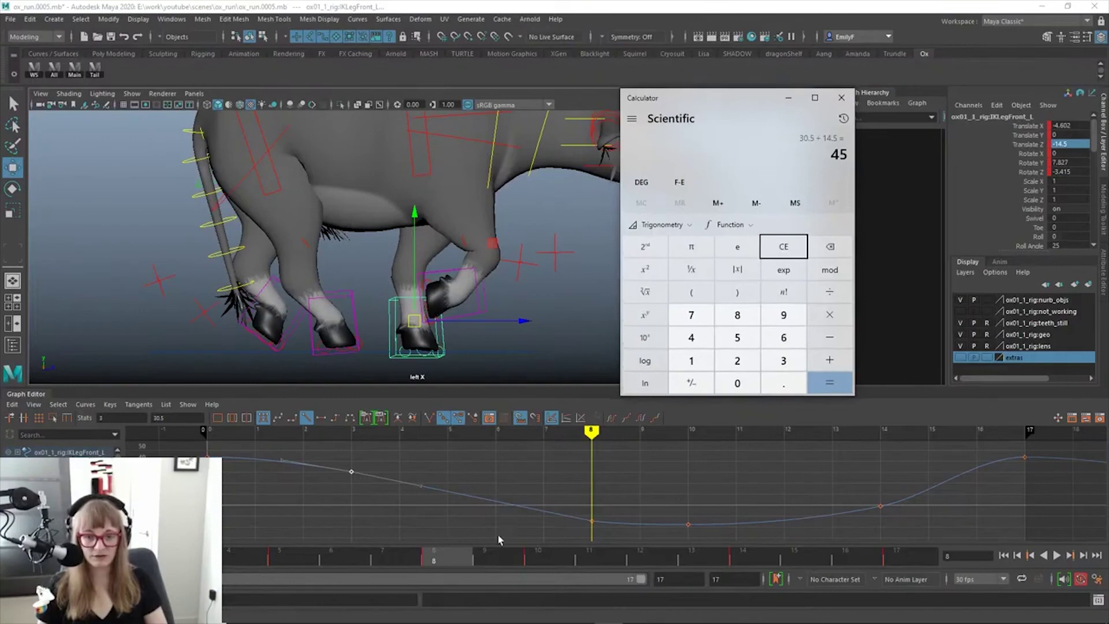
pyautogui.moveTo(423, 563); pyautogui.dragTo(90, 566)
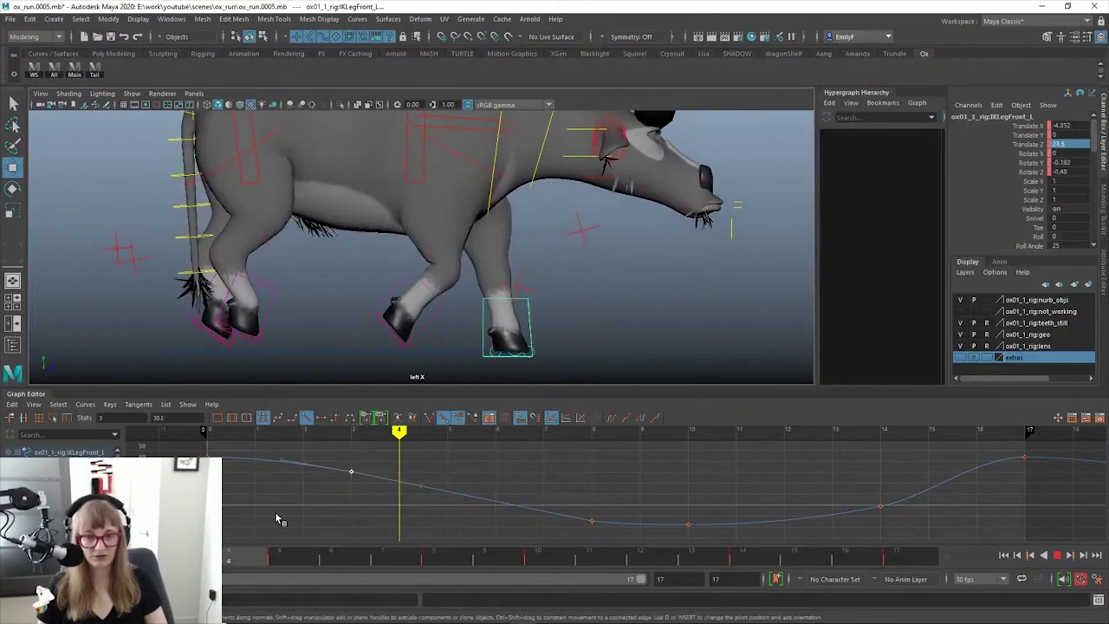
pyautogui.hotkey('alt', 'v')
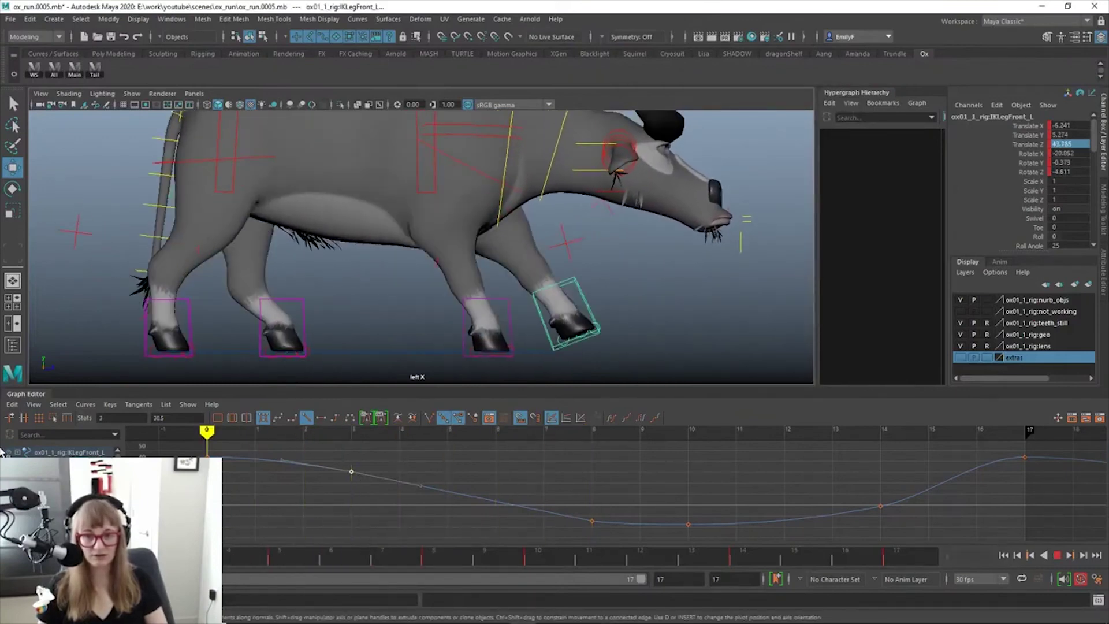
# Select the IKLegFront_R foot control and isolate its Translate Z curve in the Graph Editor
pyautogui.click(502, 300)
pyautogui.keyDown('alt'); pyautogui.moveTo(502, 300); pyautogui.dragTo(568, 299, button='middle'); pyautogui.keyUp('alt')
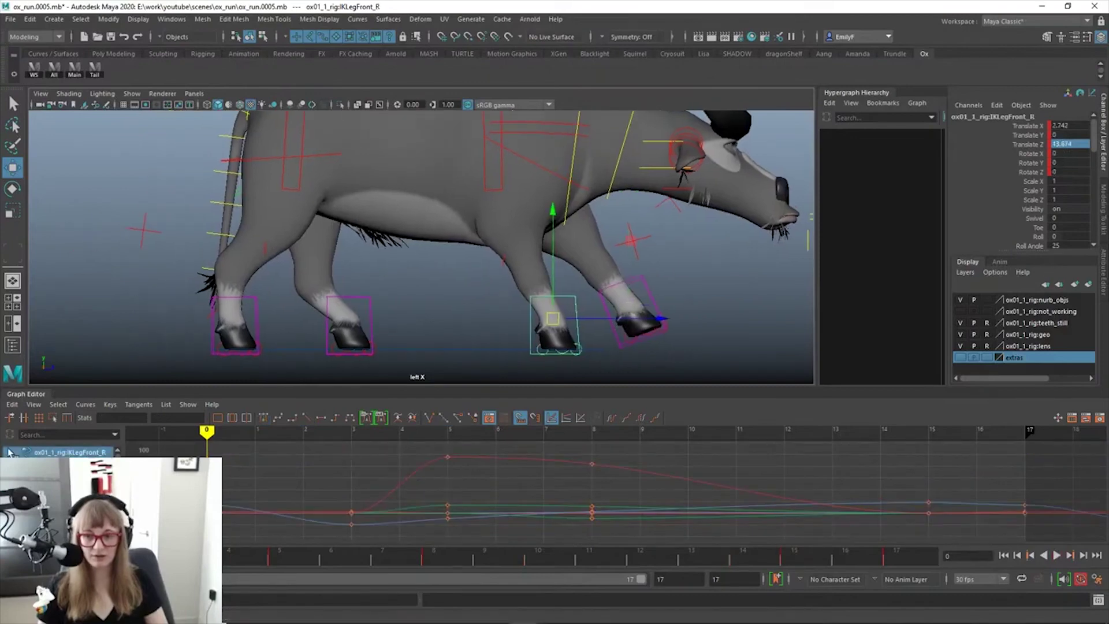
pyautogui.hotkey('alt', 'v')
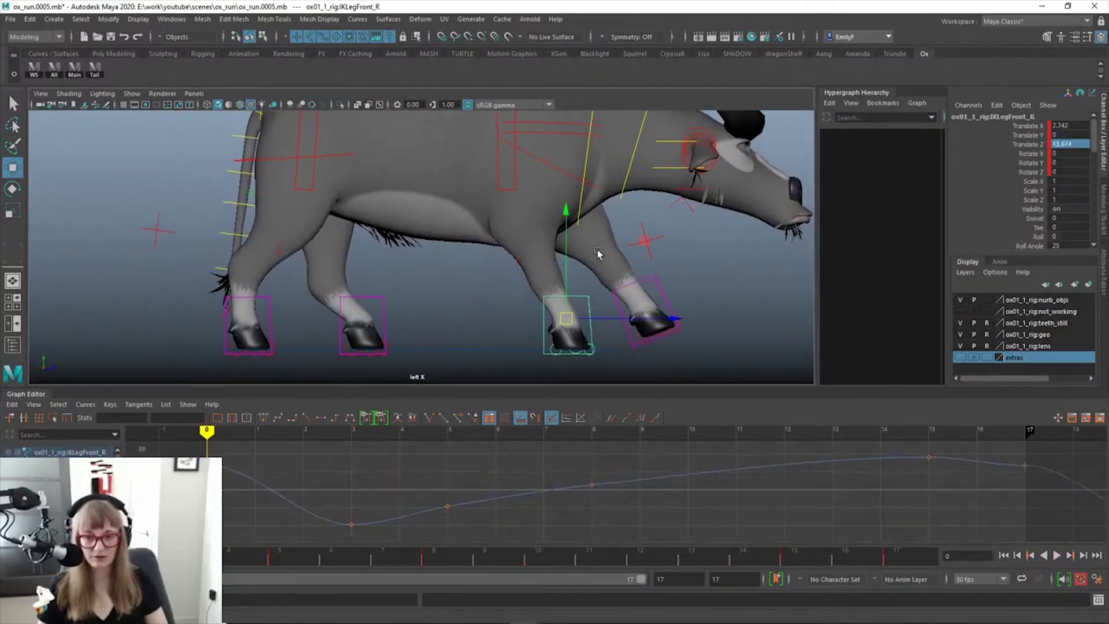
# Set the IKLegFront_R Translate Z to 18 at frame 15
pyautogui.moveTo(807, 559); pyautogui.dragTo(824, 552)
pyautogui.keyDown('alt'); pyautogui.moveTo(690, 225); pyautogui.dragTo(598, 230, button='middle'); pyautogui.keyUp('alt')
pyautogui.doubleClick(1057, 146)
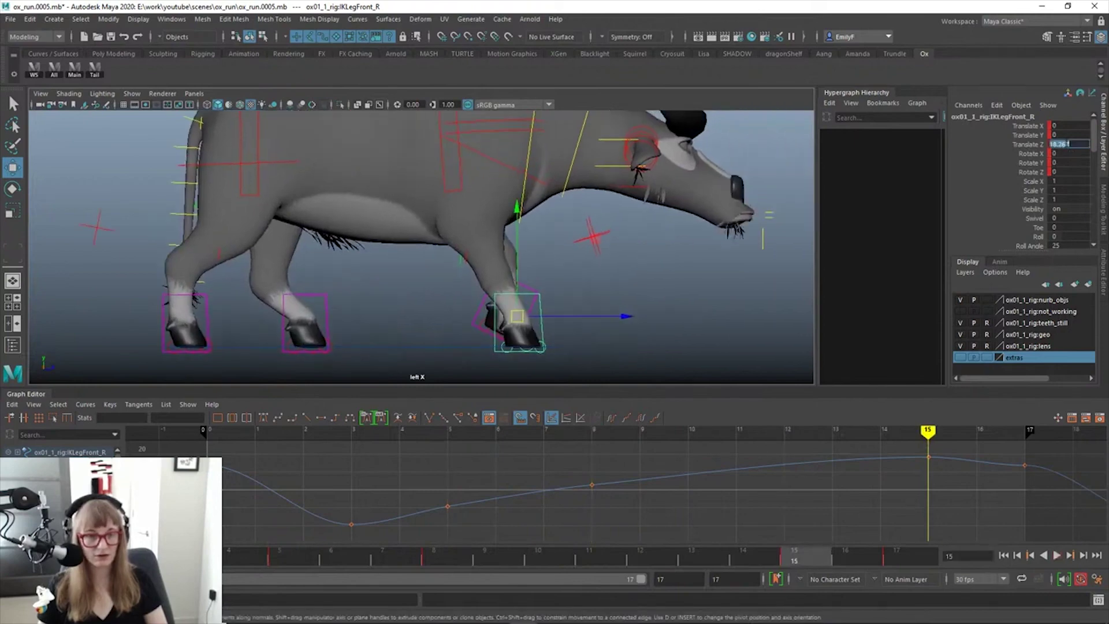
pyautogui.write('18')
pyautogui.press('Return')
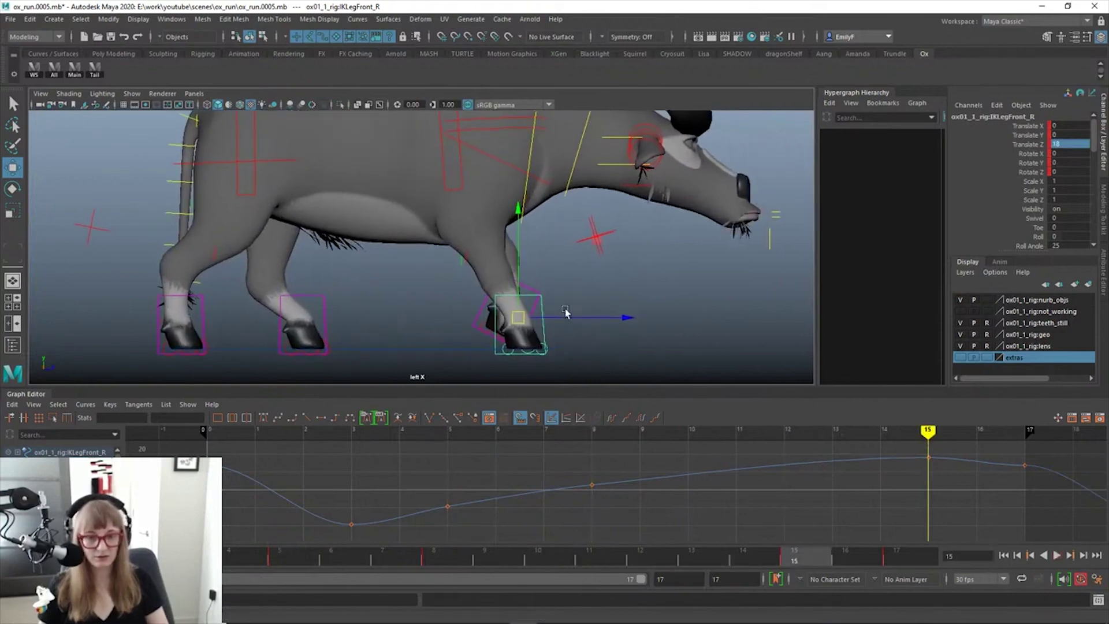
# Go to frame 3 and set the IKLegFront_R Translate Z to -20
pyautogui.hotkey('alt', 'v')
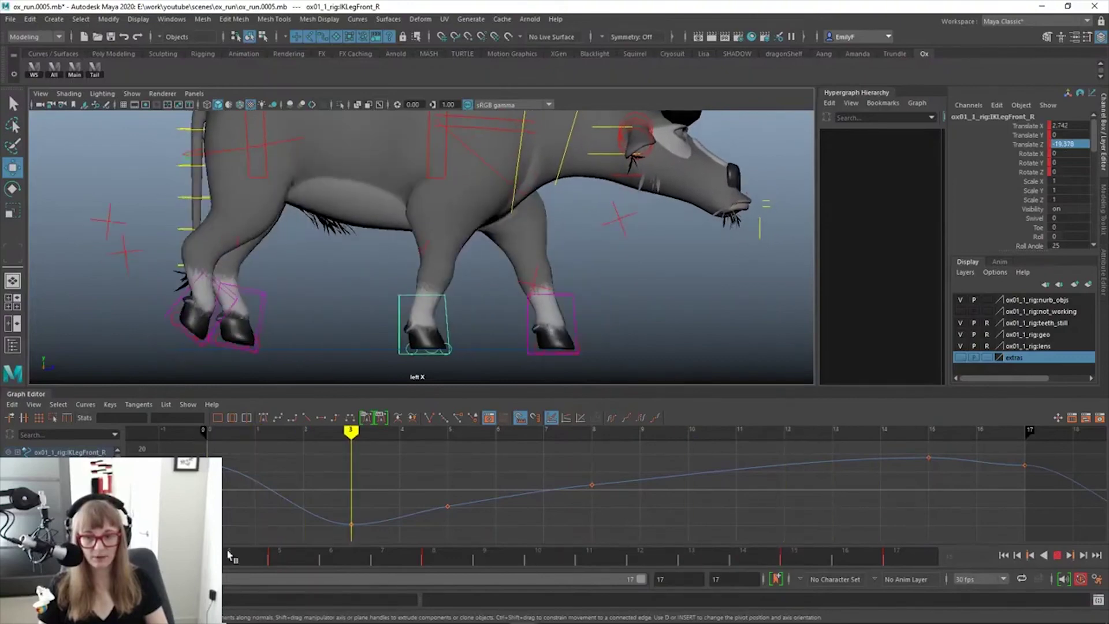
pyautogui.hotkey('alt', 'v')
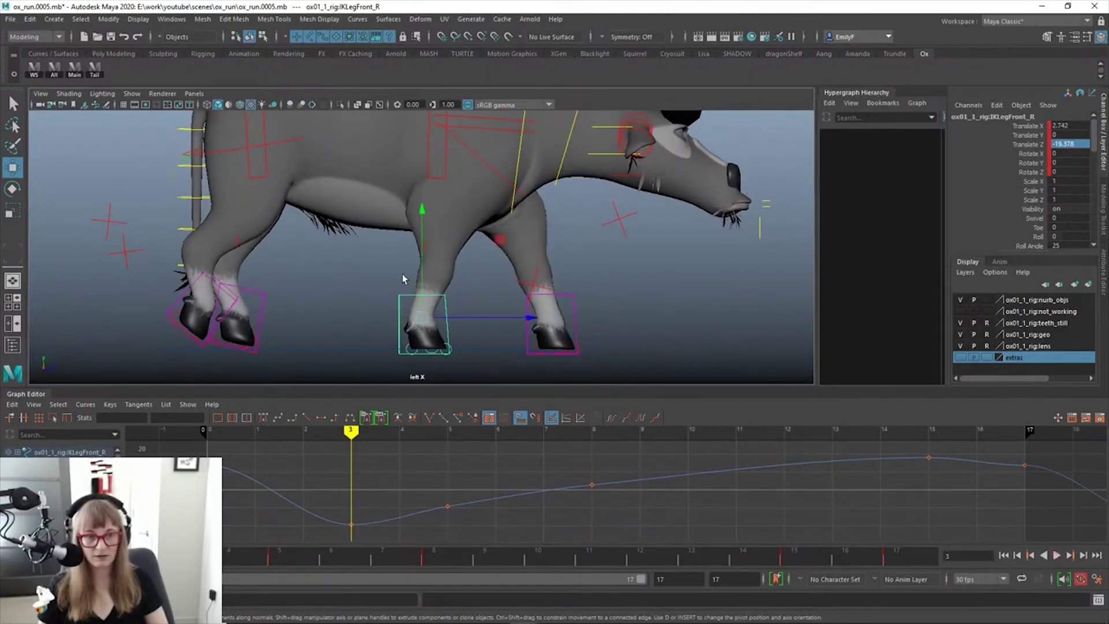
pyautogui.doubleClick(1057, 144)
pyautogui.write('-')
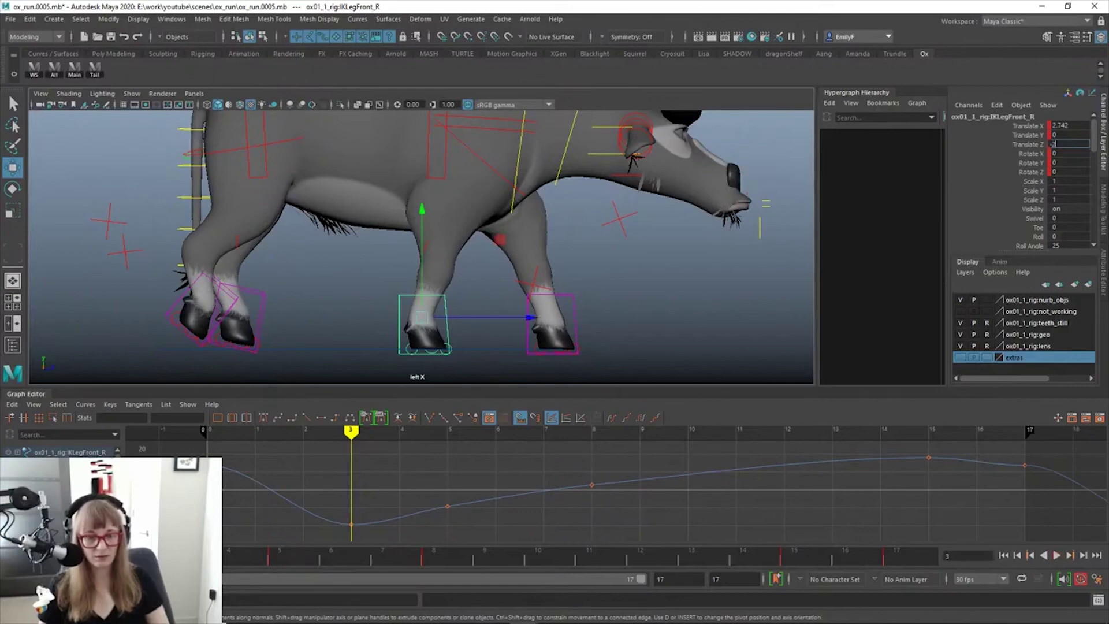
pyautogui.write('20')
pyautogui.press('Return')
pyautogui.scroll(1, 334, 284)
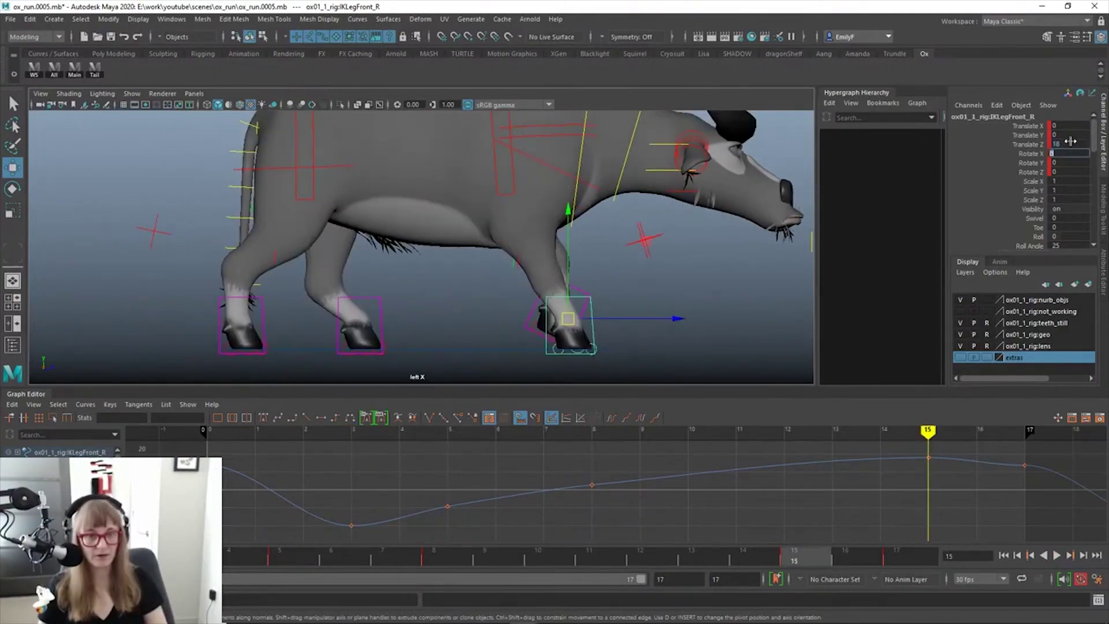
# Set the IKLegFront_R Translate Z to 25 at frame 15
pyautogui.doubleClick(1072, 143)
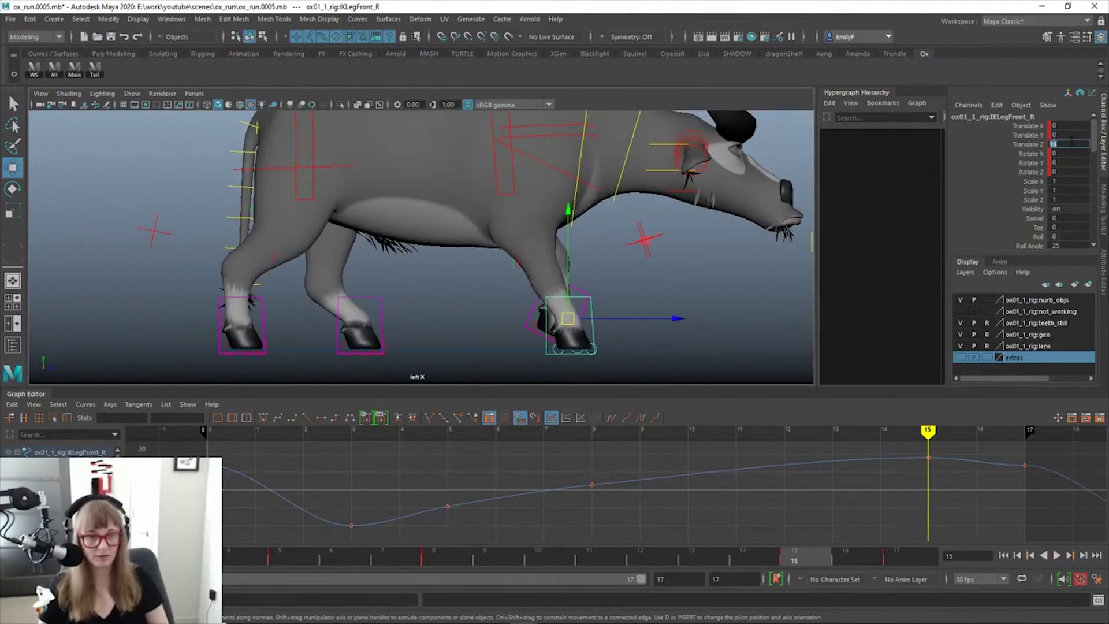
pyautogui.write('25')
pyautogui.press('Return')
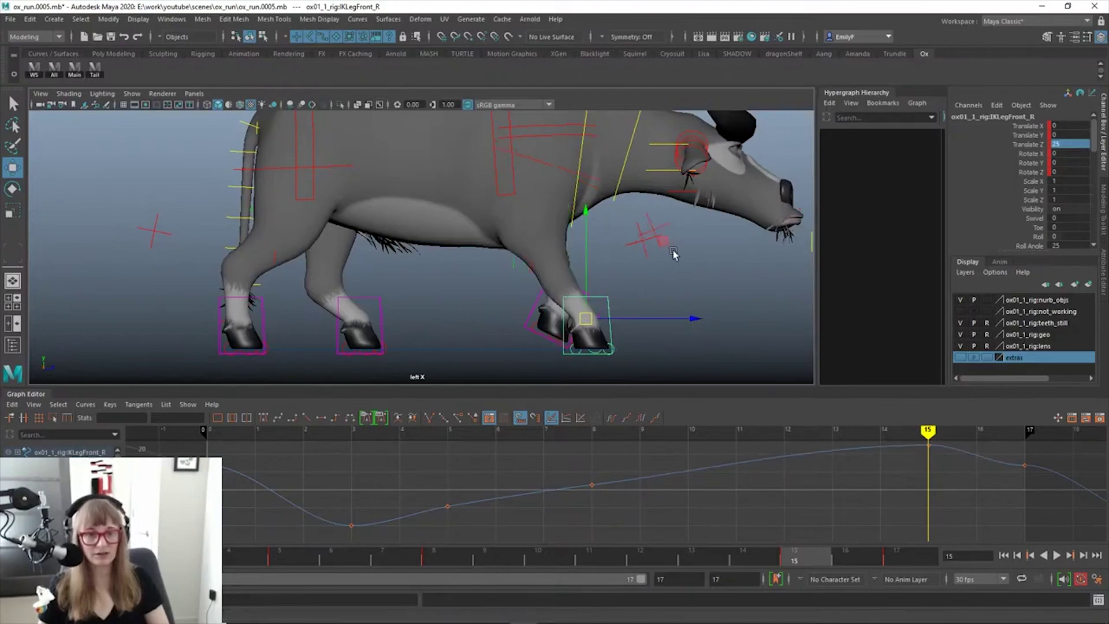
pyautogui.keyDown('alt'); pyautogui.moveTo(674, 248); pyautogui.dragTo(660, 250, button='middle'); pyautogui.keyUp('alt')
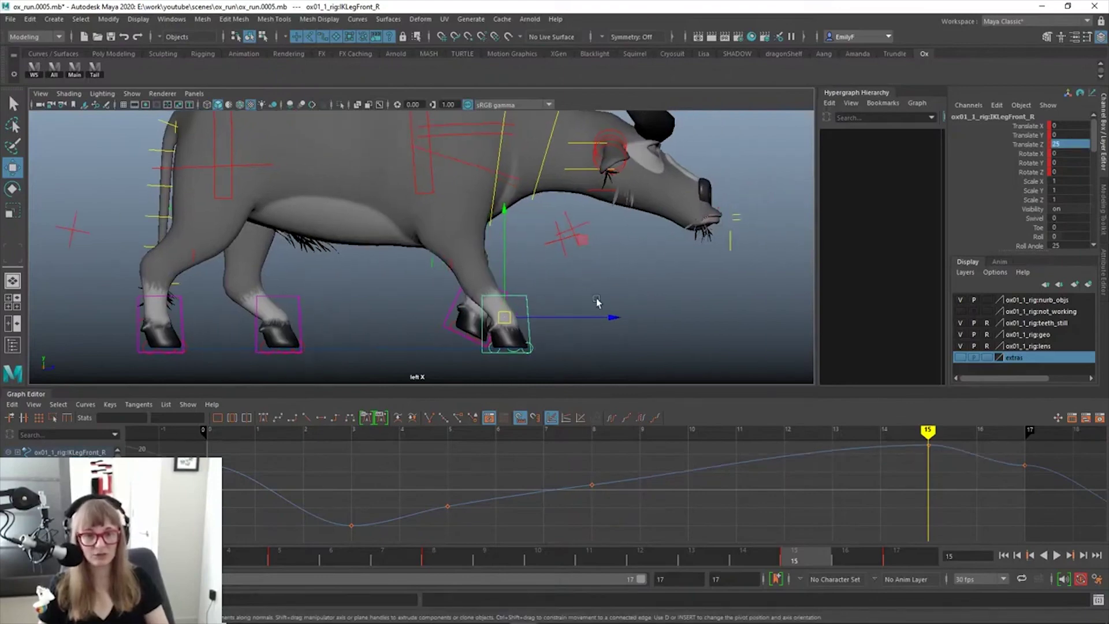
# Set the IKLegFront_R Translate Z to 28 at frame 15
pyautogui.doubleClick(1074, 144)
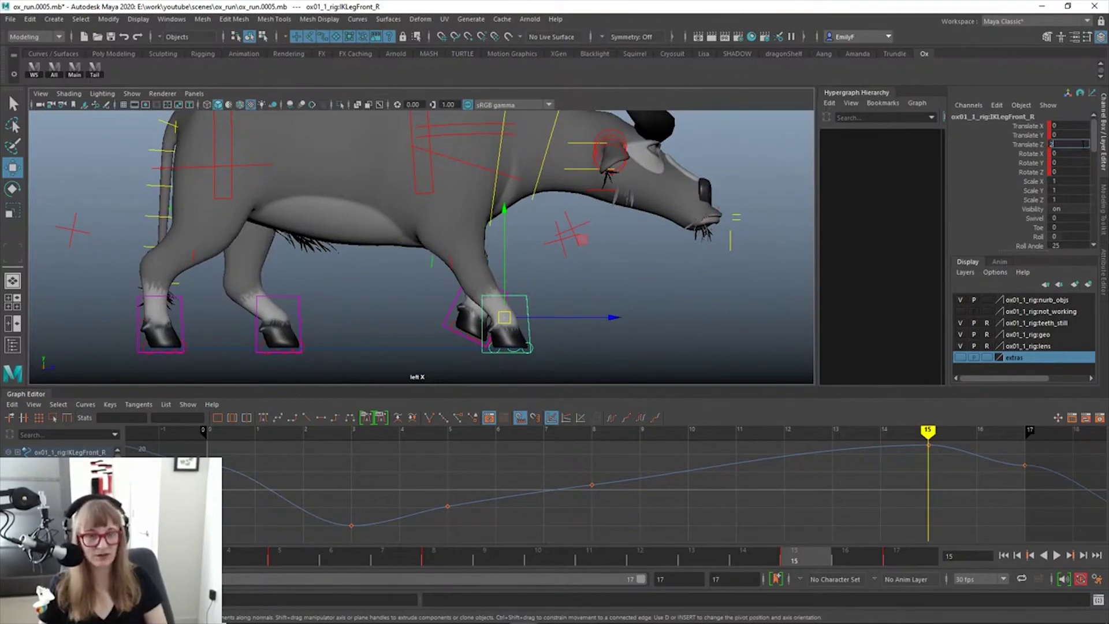
pyautogui.write('28')
pyautogui.press('Return')
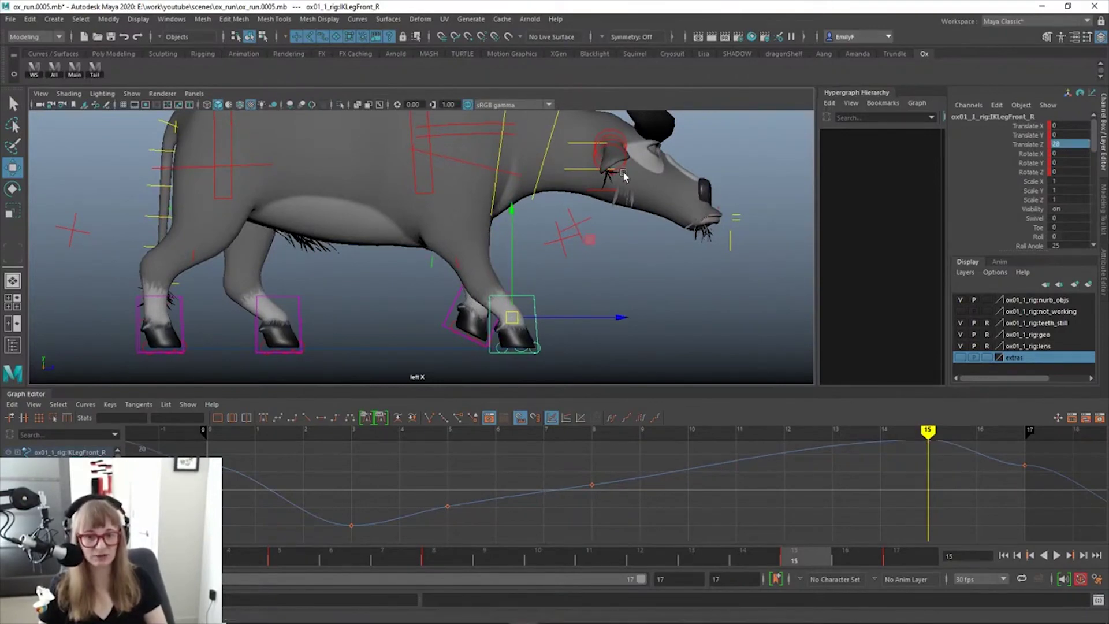
# Go to frame 3 and set the IKLegFront_R Translate Z to -17
pyautogui.scroll(1, 543, 219)
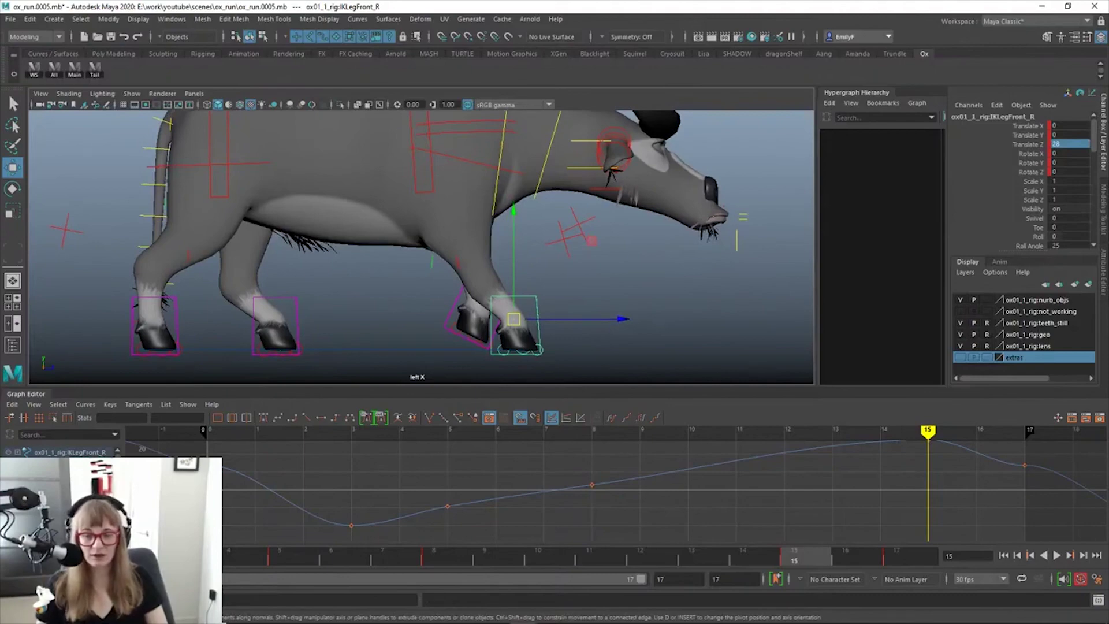
pyautogui.moveTo(44, 562); pyautogui.dragTo(196, 562)
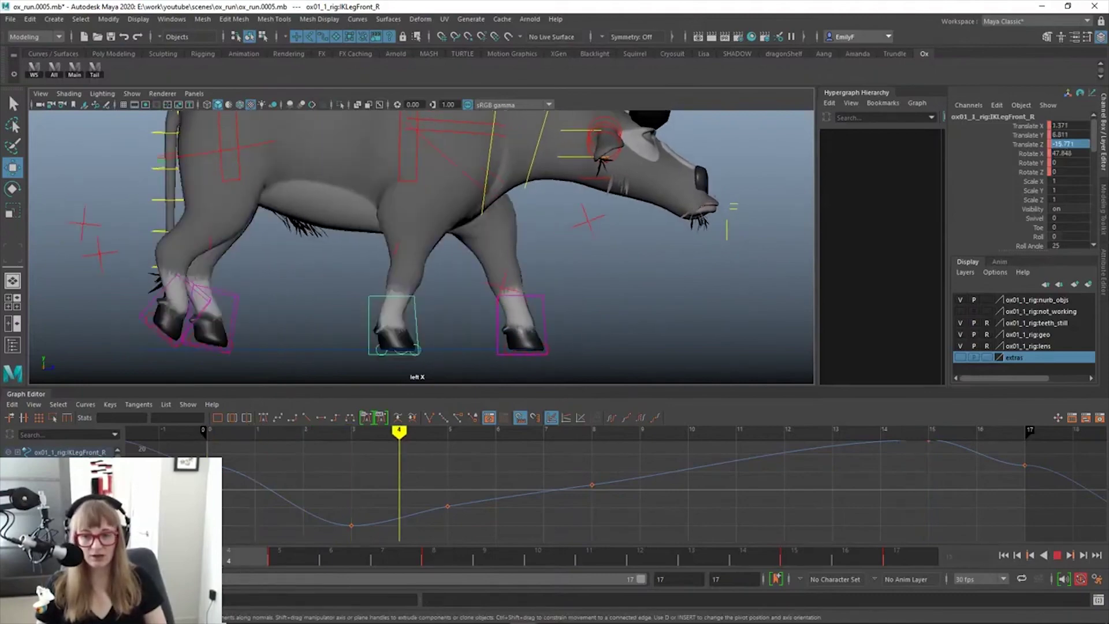
pyautogui.scroll(-1, 663, 233)
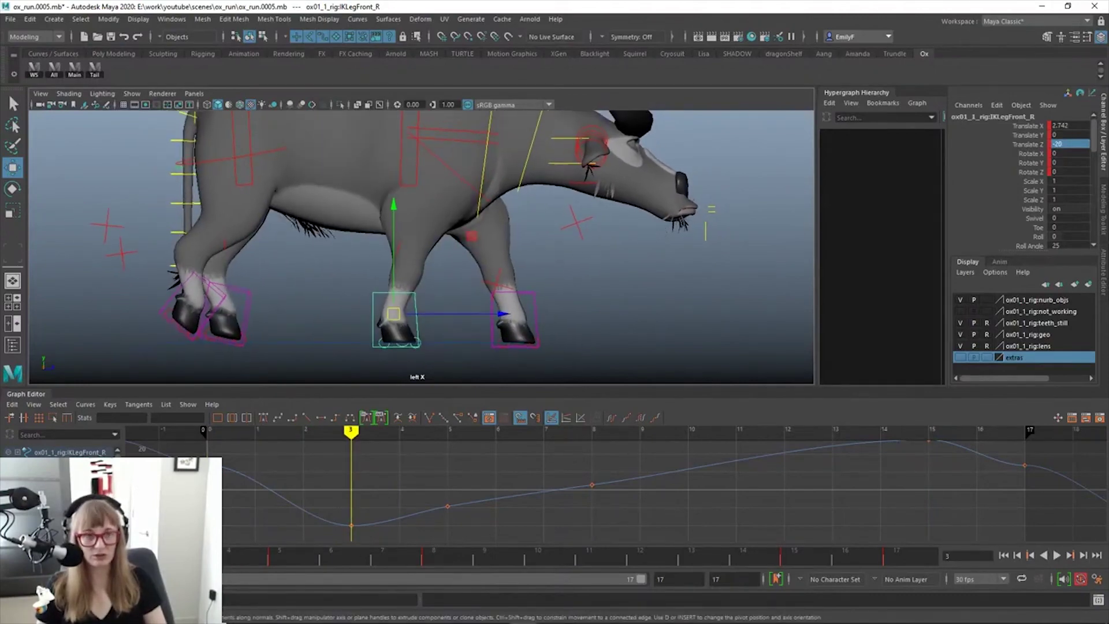
pyautogui.doubleClick(1071, 144)
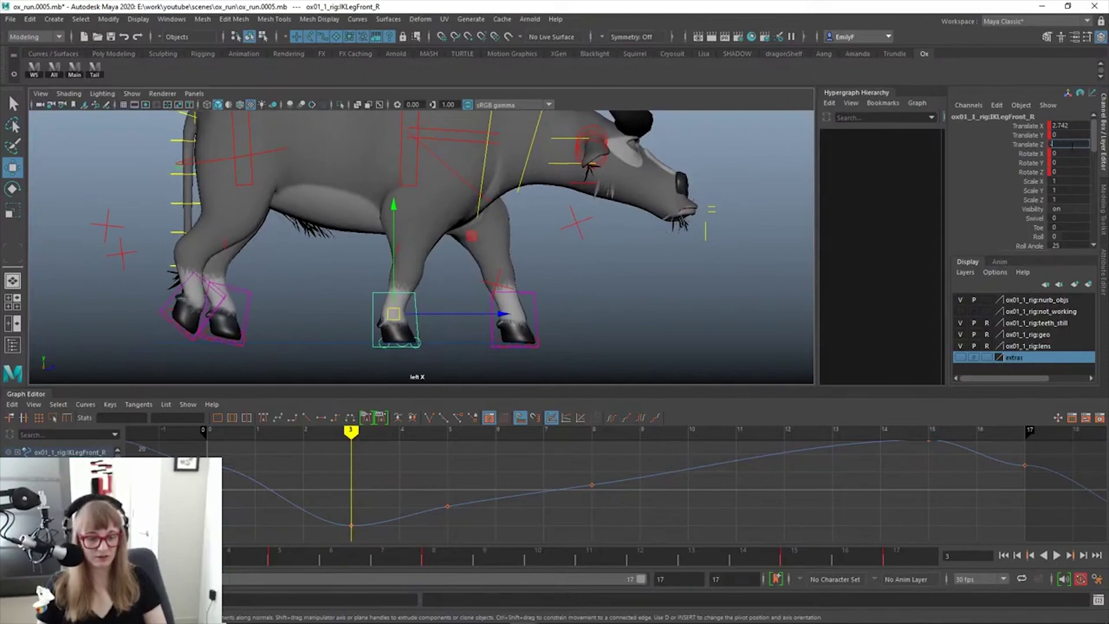
pyautogui.press('Return')
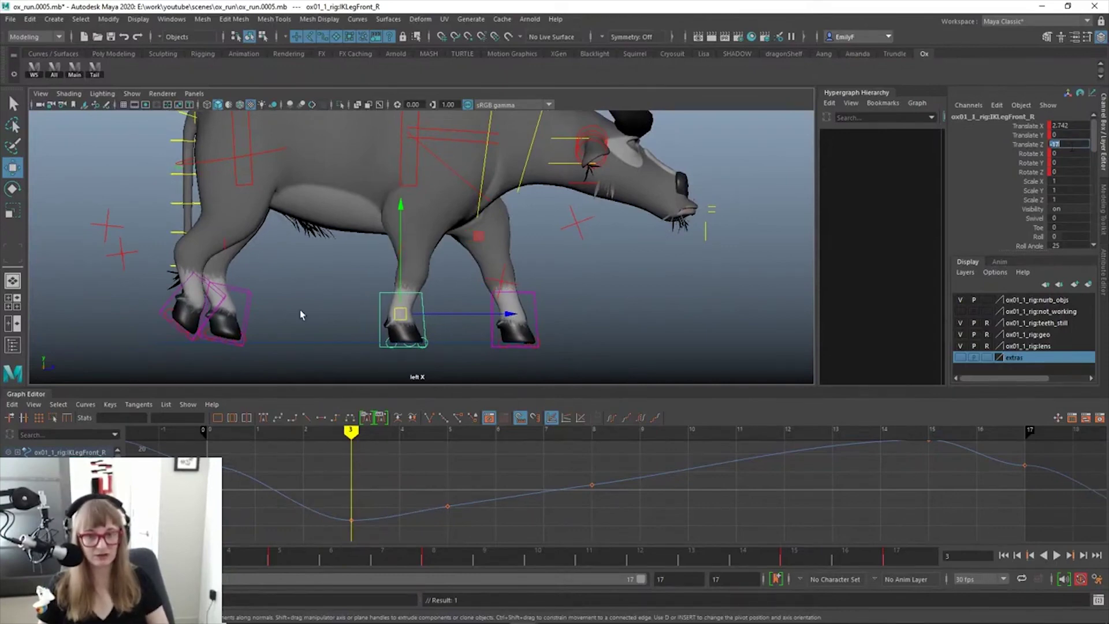
# Reselect the IKLegFront_R foot control and set its Translate Z to 28 at frame 3
pyautogui.keyDown('alt'); pyautogui.moveTo(574, 261); pyautogui.dragTo(599, 263, button='middle'); pyautogui.keyUp('alt')
pyautogui.click(429, 317)
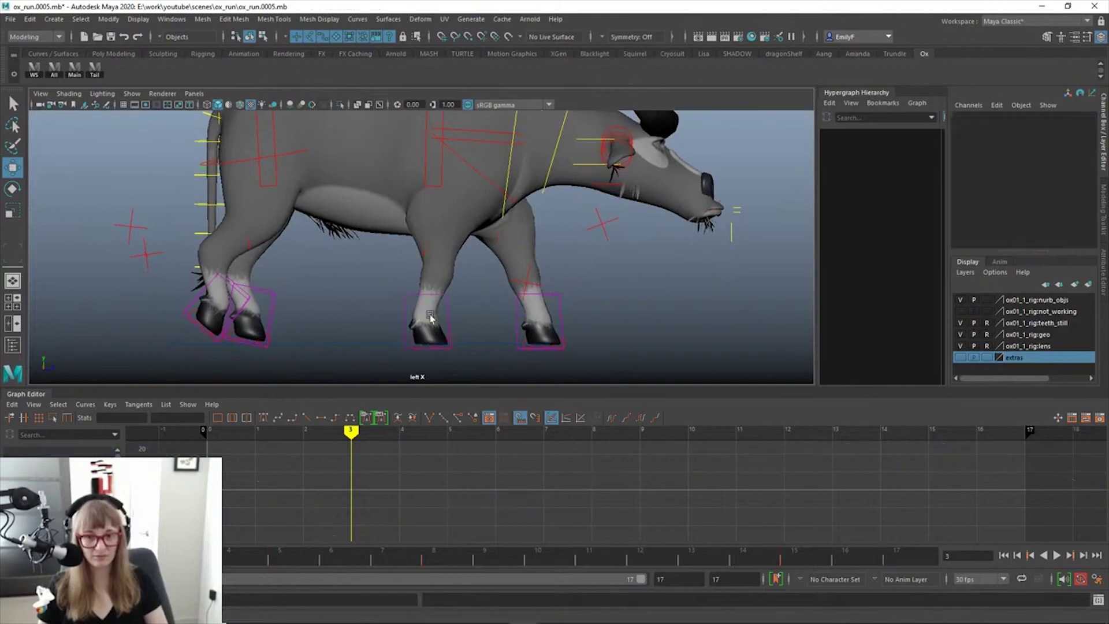
pyautogui.click(405, 302)
pyautogui.moveTo(495, 272)
pyautogui.keyDown('alt'); pyautogui.mouseDown(button='right')
pyautogui.moveTo(462, 270)
pyautogui.moveTo(504, 276)
pyautogui.mouseUp(button='right'); pyautogui.keyUp('alt')
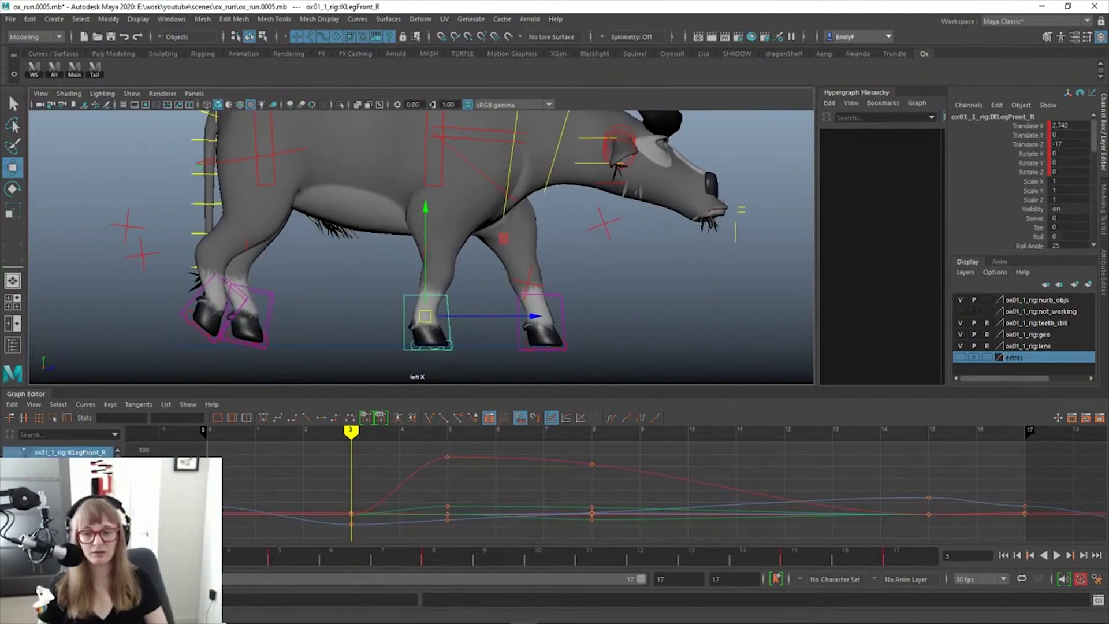
pyautogui.click(1077, 144)
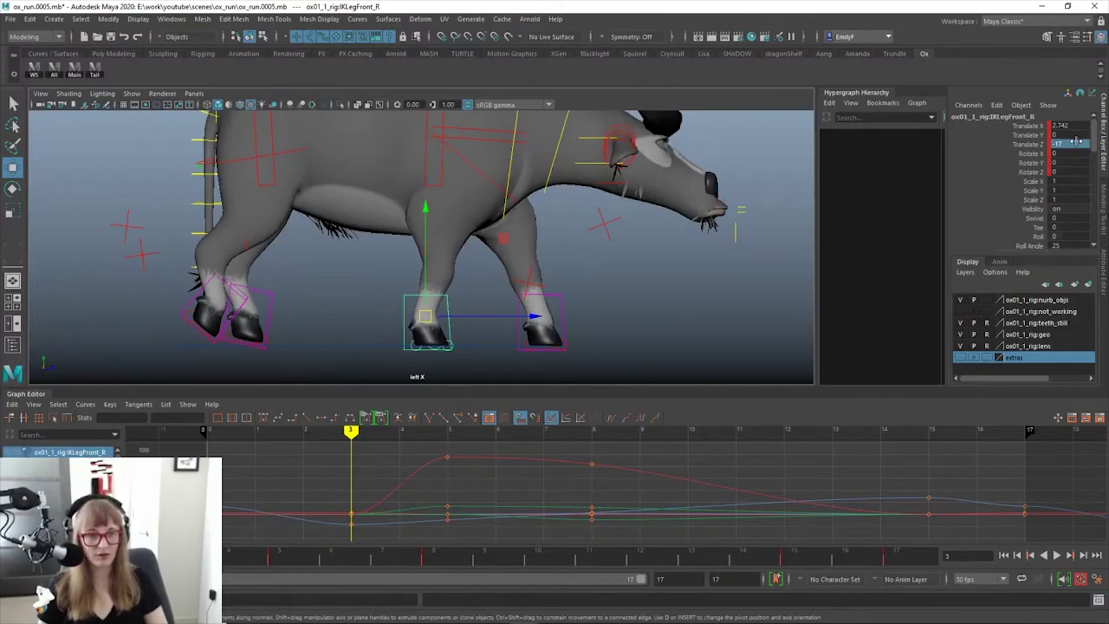
pyautogui.press('Return')
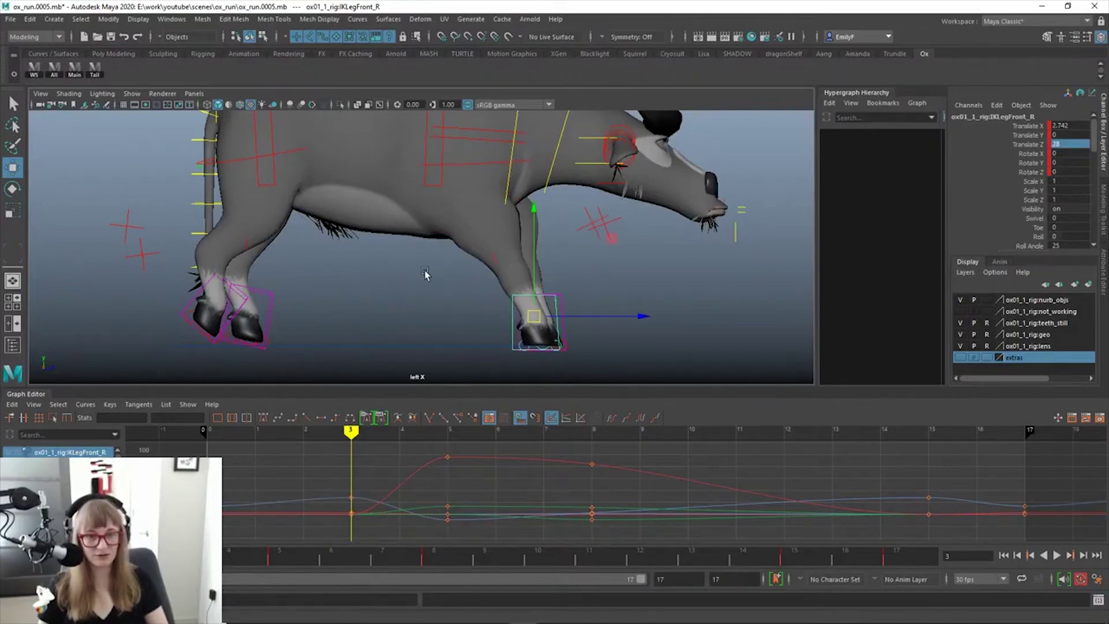
# Isolate the IKLegFront_R Translate Z curve in the Graph Editor and set its frame 3 key to -17
pyautogui.scroll(1, 425, 272)
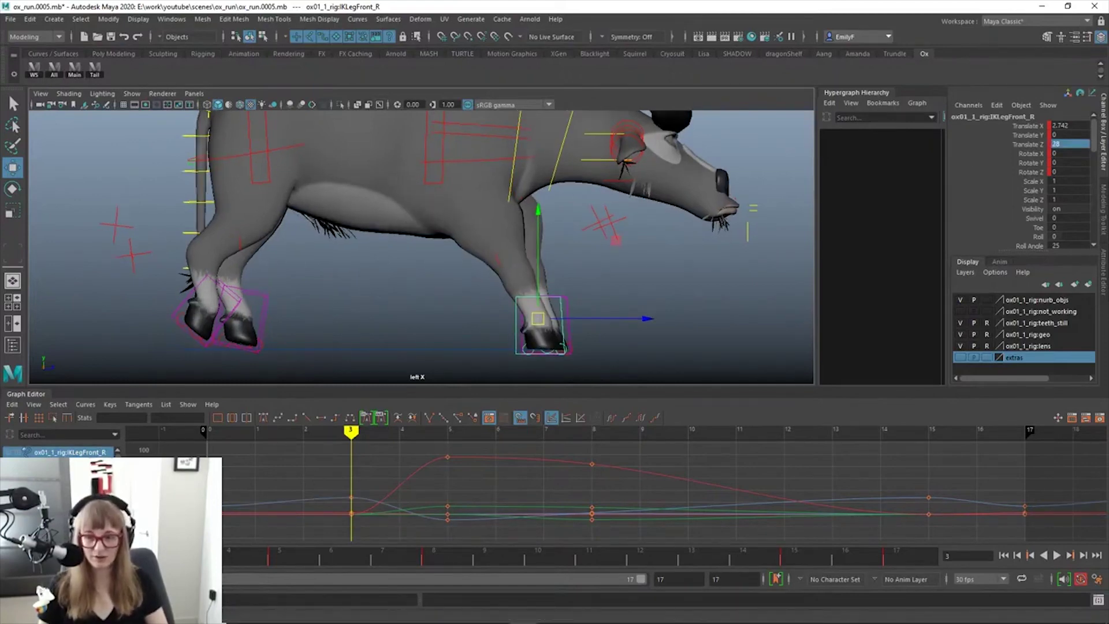
pyautogui.click(55, 482)
pyautogui.moveTo(301, 453); pyautogui.dragTo(389, 482)
pyautogui.moveTo(173, 418); pyautogui.dragTo(70, 406)
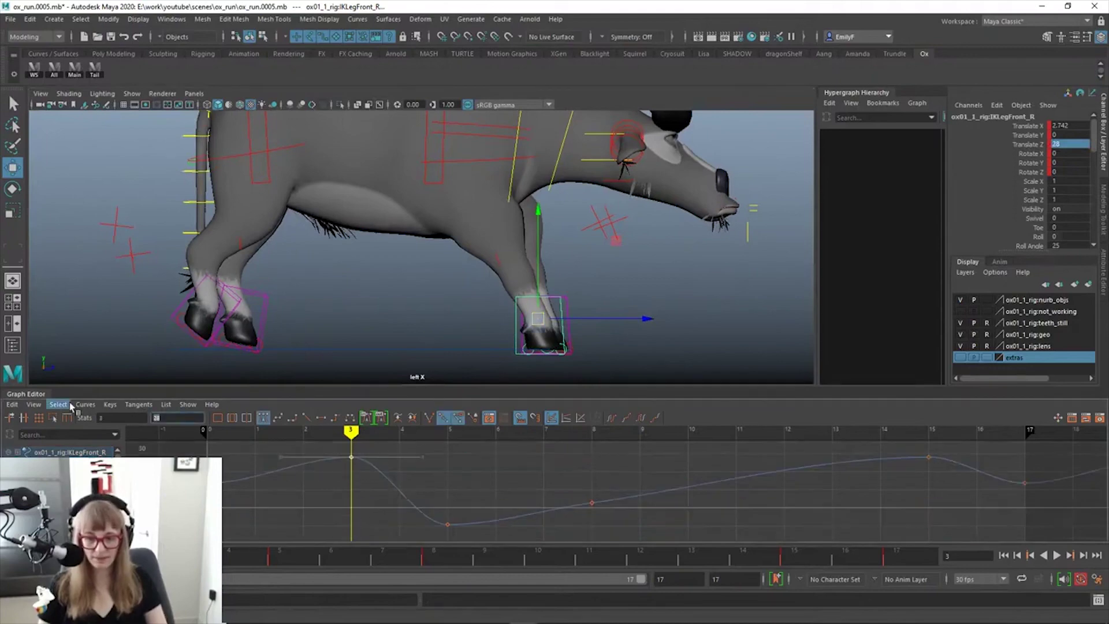
pyautogui.write('-17')
pyautogui.press('Return')
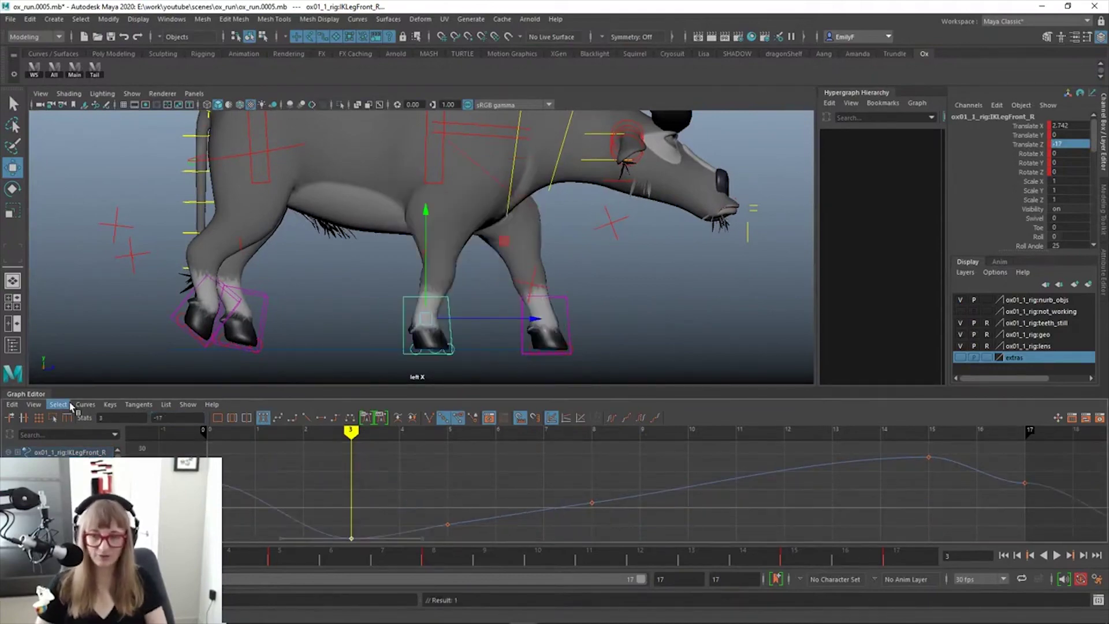
# Compare the IKLegFront_R Translate Z keys and foot poses at frames 0, 3, 15 and 17
pyautogui.scroll(-2, 548, 278)
pyautogui.press('a')
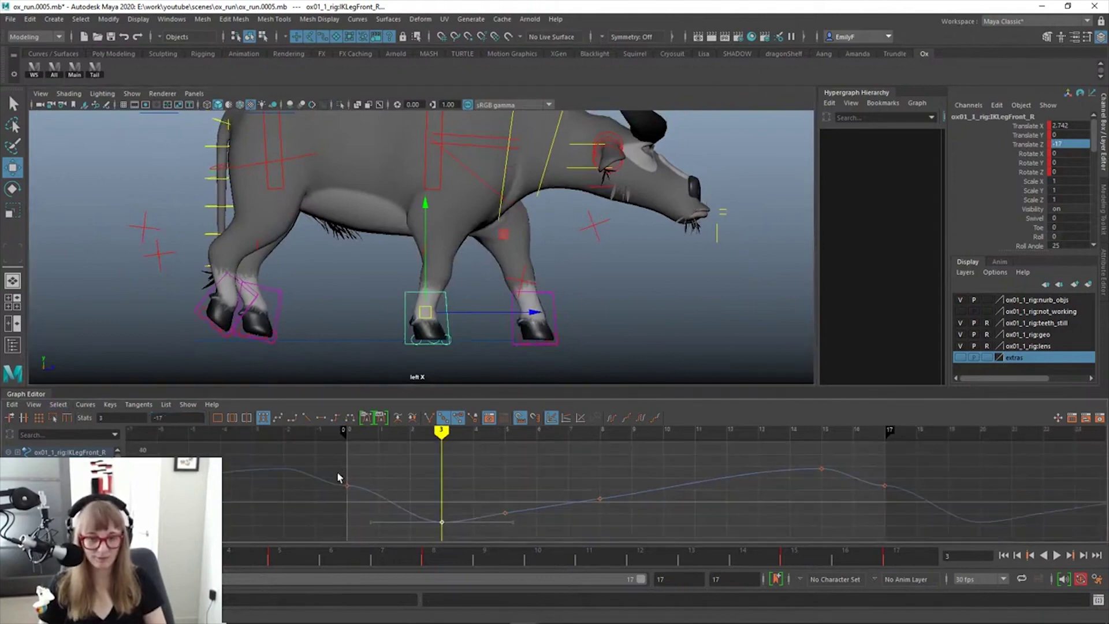
pyautogui.moveTo(298, 472); pyautogui.dragTo(424, 484)
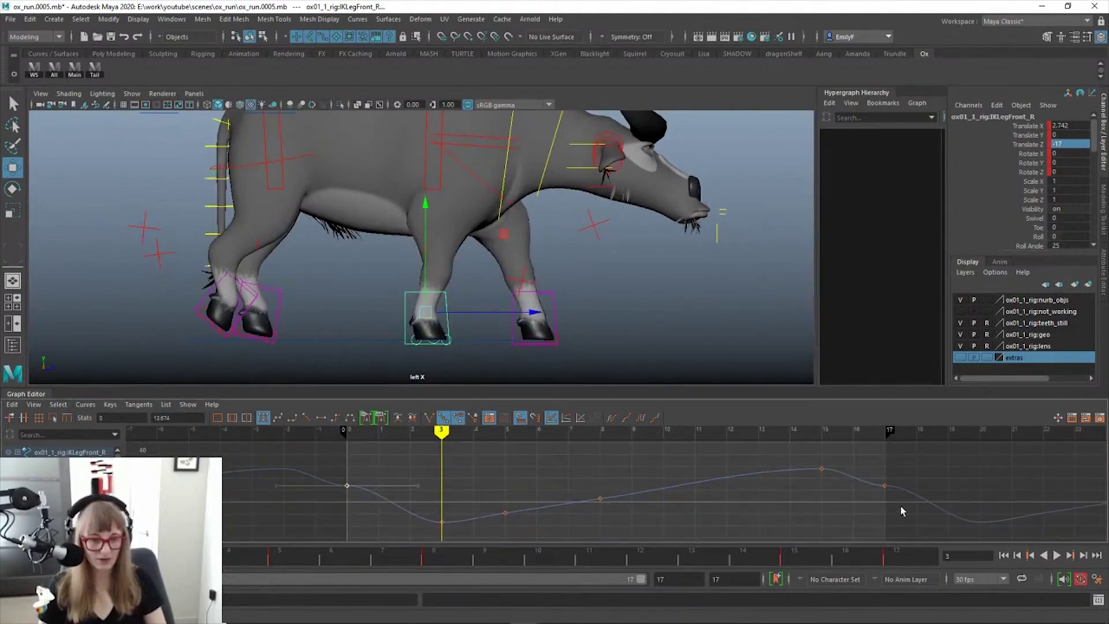
pyautogui.moveTo(873, 458); pyautogui.dragTo(892, 495)
pyautogui.moveTo(315, 466); pyautogui.dragTo(365, 512)
pyautogui.moveTo(124, 557); pyautogui.dragTo(20, 558)
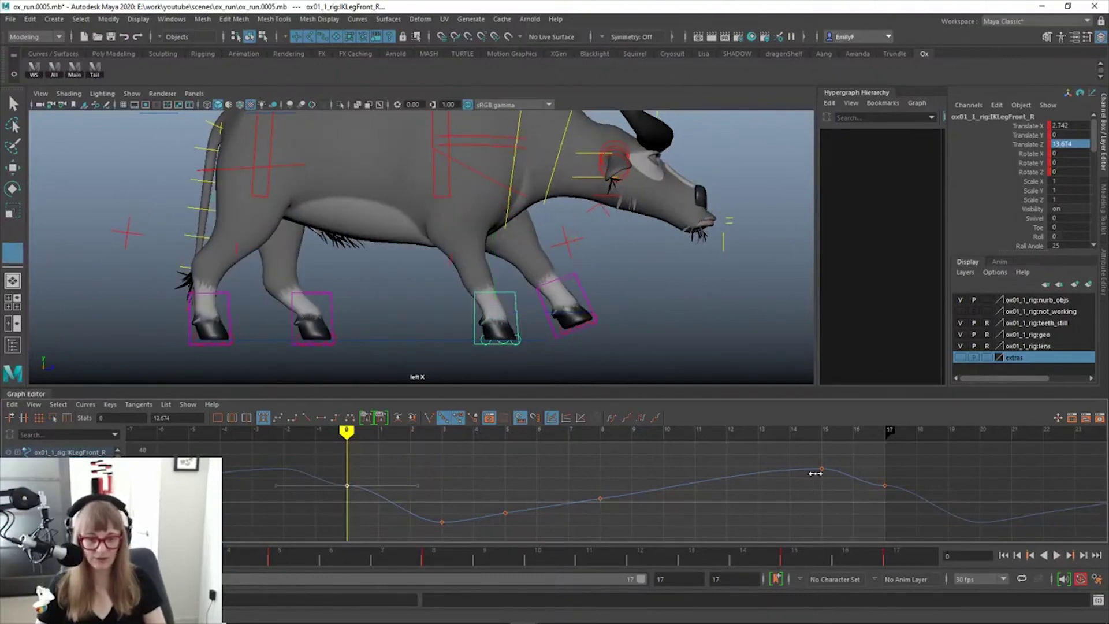
pyautogui.moveTo(884, 470); pyautogui.dragTo(757, 473)
pyautogui.moveTo(390, 451); pyautogui.dragTo(821, 476)
pyautogui.press('w')
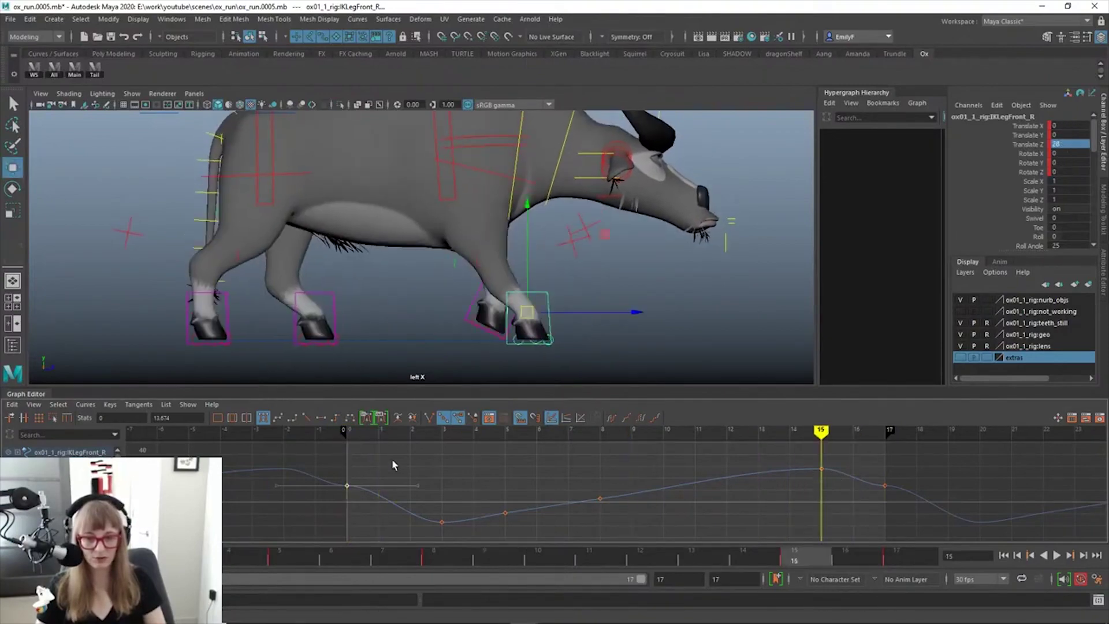
pyautogui.moveTo(392, 464); pyautogui.dragTo(344, 463)
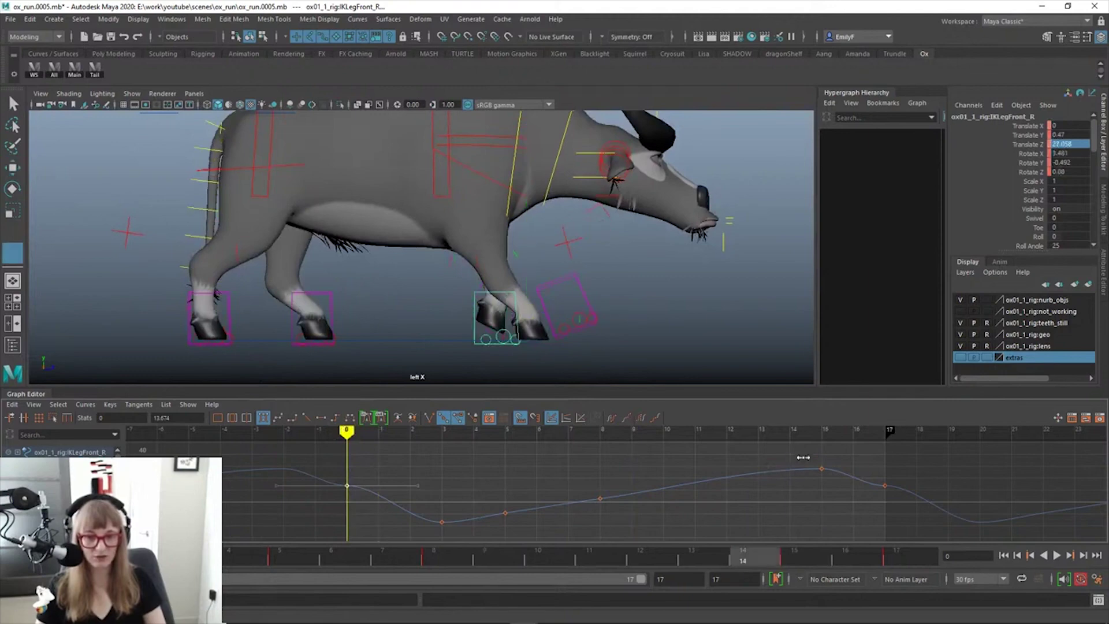
# Copy the foot's translation from frame 15 to frame -2 and key it there
pyautogui.click(826, 455)
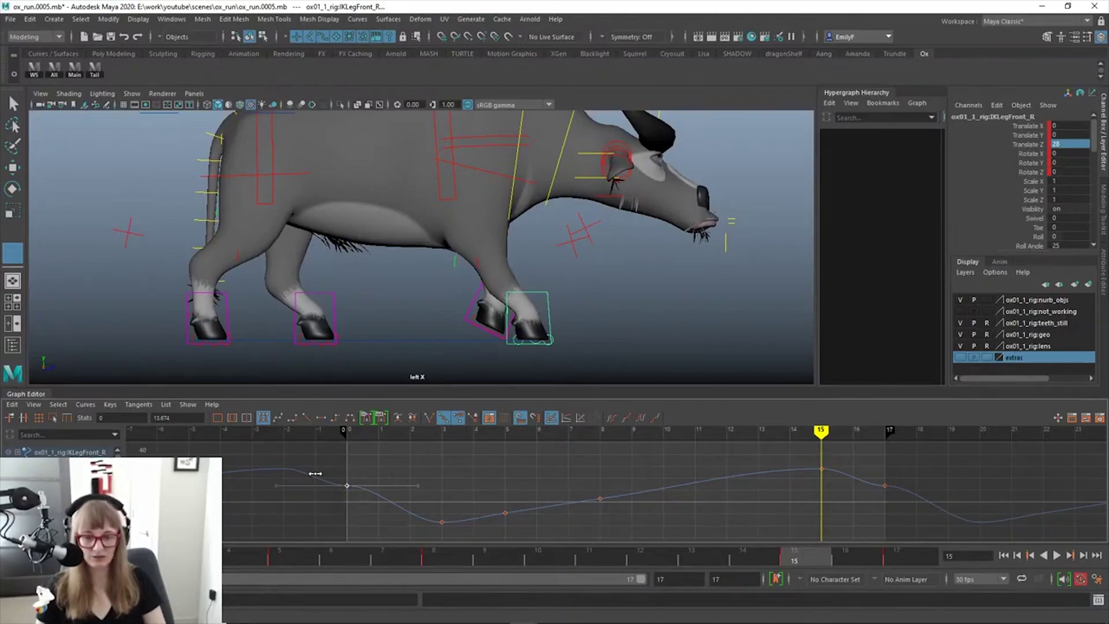
pyautogui.moveTo(315, 473); pyautogui.dragTo(284, 477)
pyautogui.press('w')
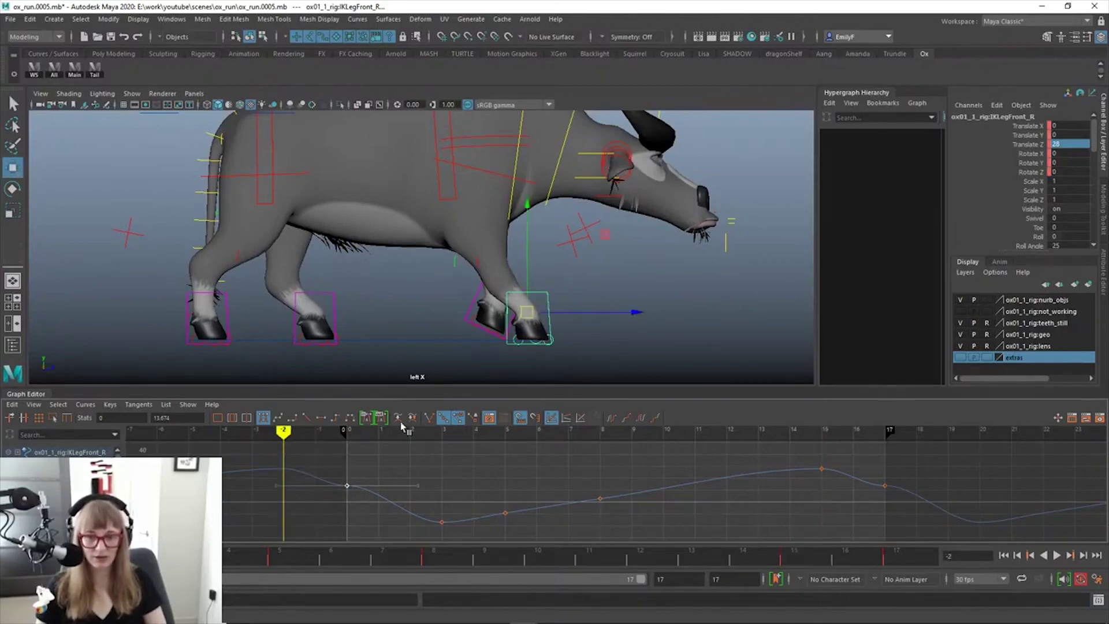
# Give the frame -2 Translate Z key linear tangents and delete the key at frame 0
pyautogui.moveTo(247, 449); pyautogui.dragTo(299, 476)
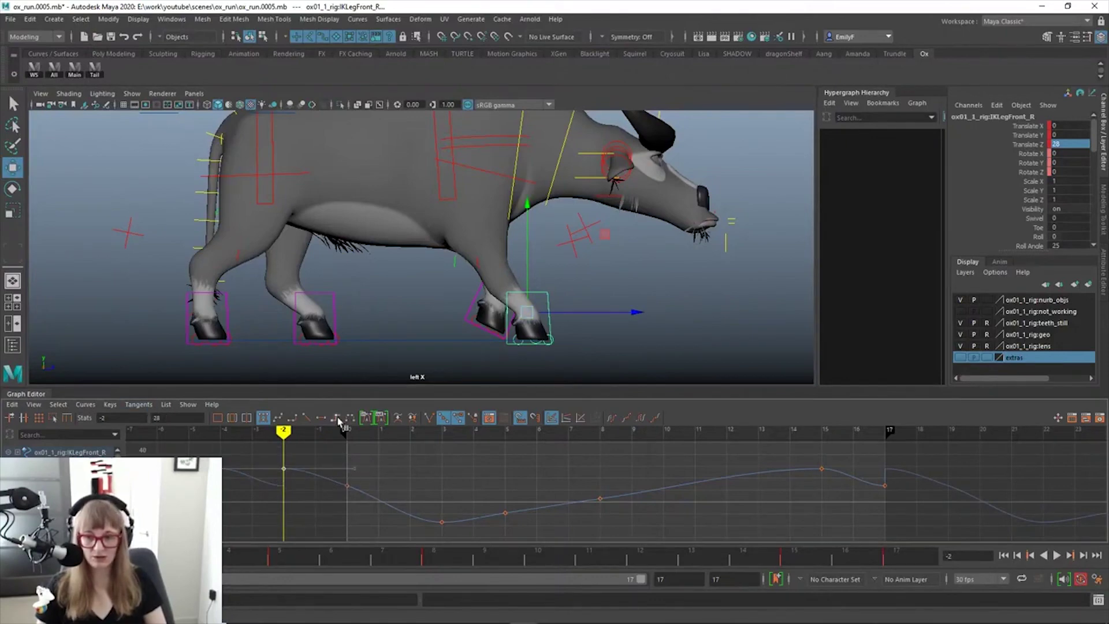
pyautogui.click(306, 417)
pyautogui.moveTo(368, 518); pyautogui.dragTo(369, 519)
pyautogui.press('Delete')
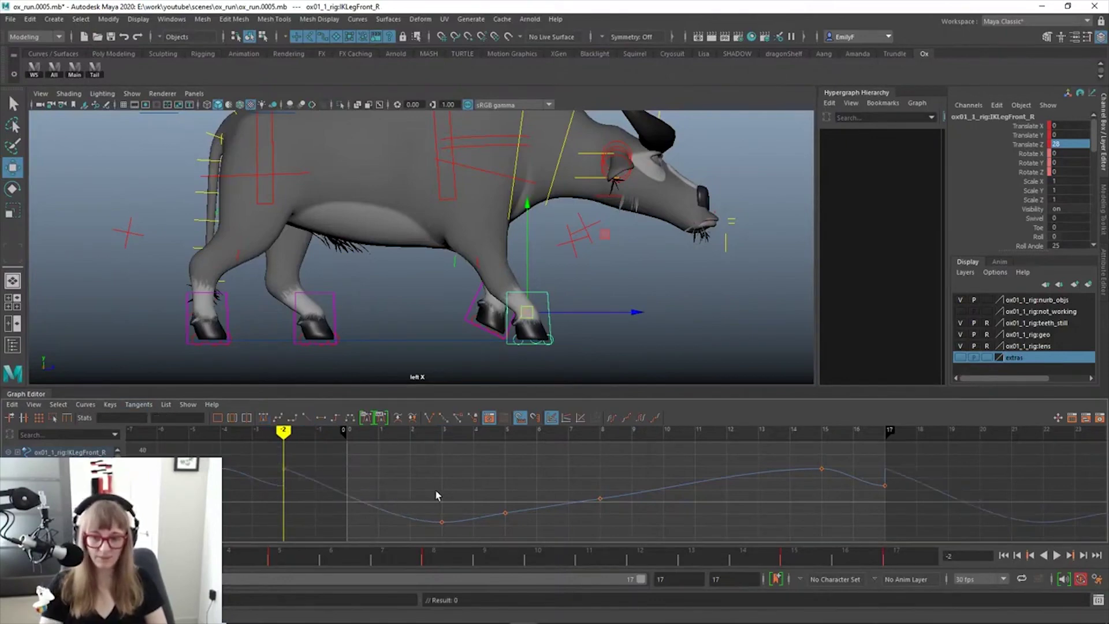
# Make the incoming tangent of the frame 3 Translate Z key linear
pyautogui.moveTo(434, 488); pyautogui.dragTo(465, 554)
pyautogui.click(371, 522)
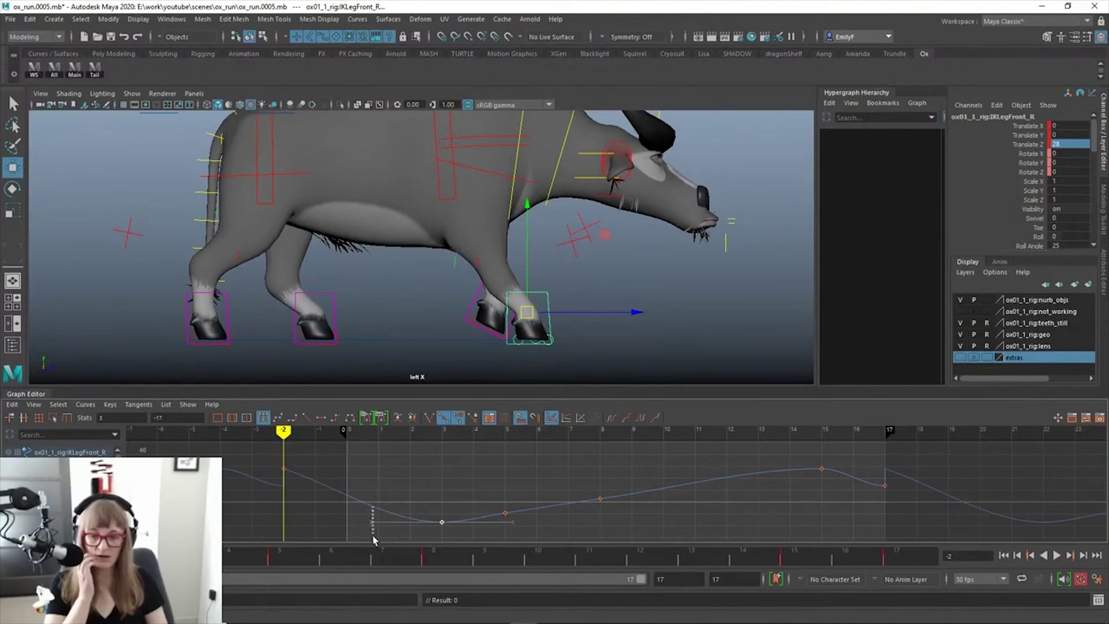
pyautogui.click(306, 417)
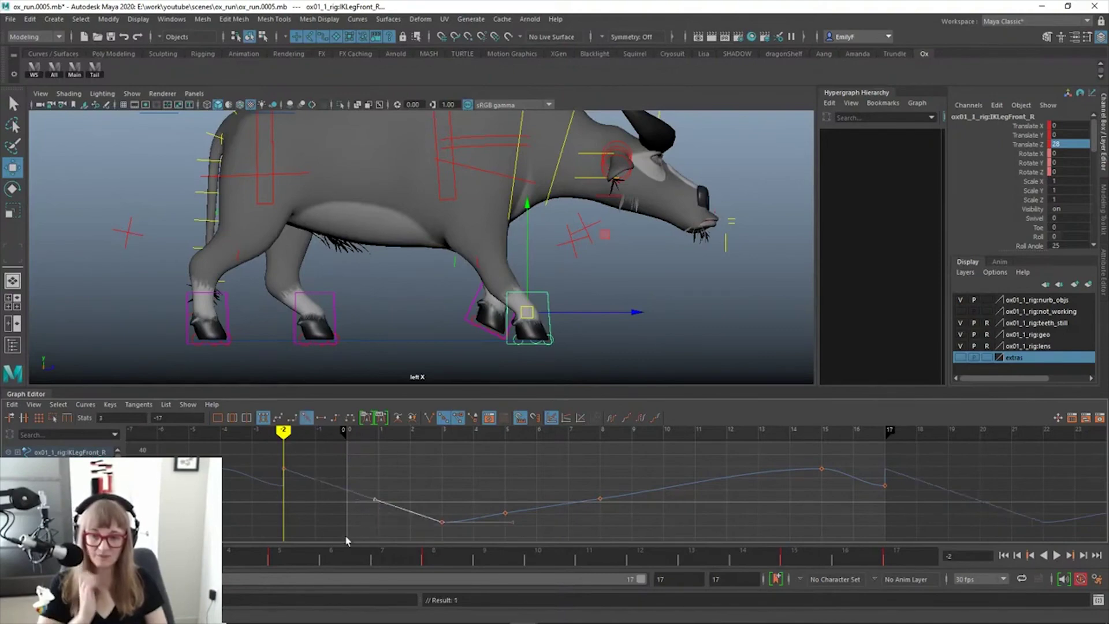
# Key the foot's Translate Z of 10 at frame 0 and copy it to frame 17
pyautogui.press('.')
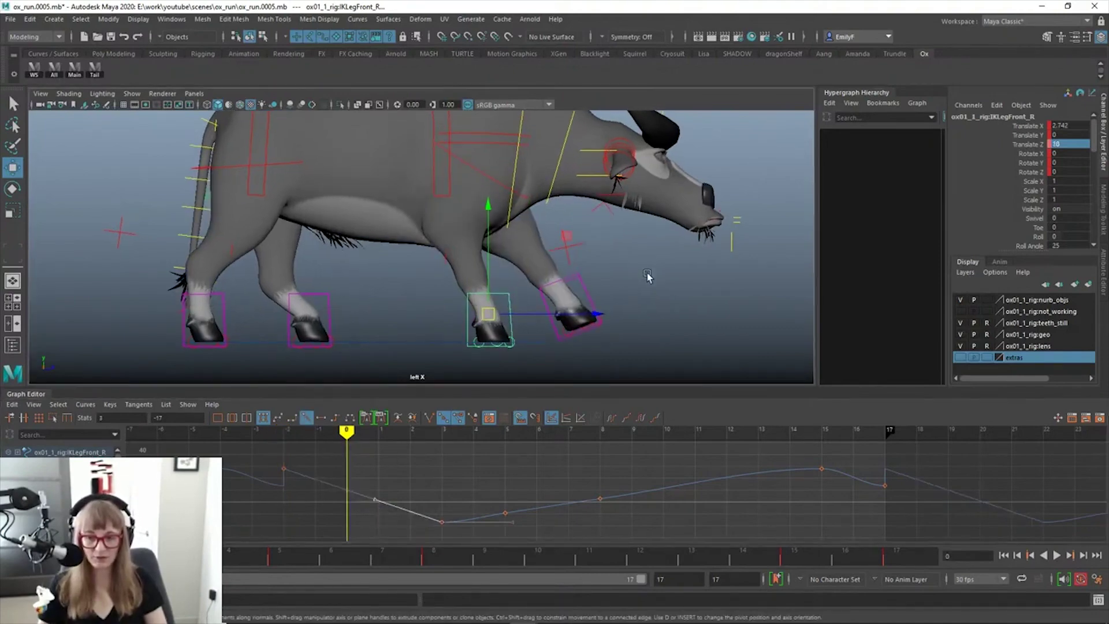
pyautogui.click(884, 558)
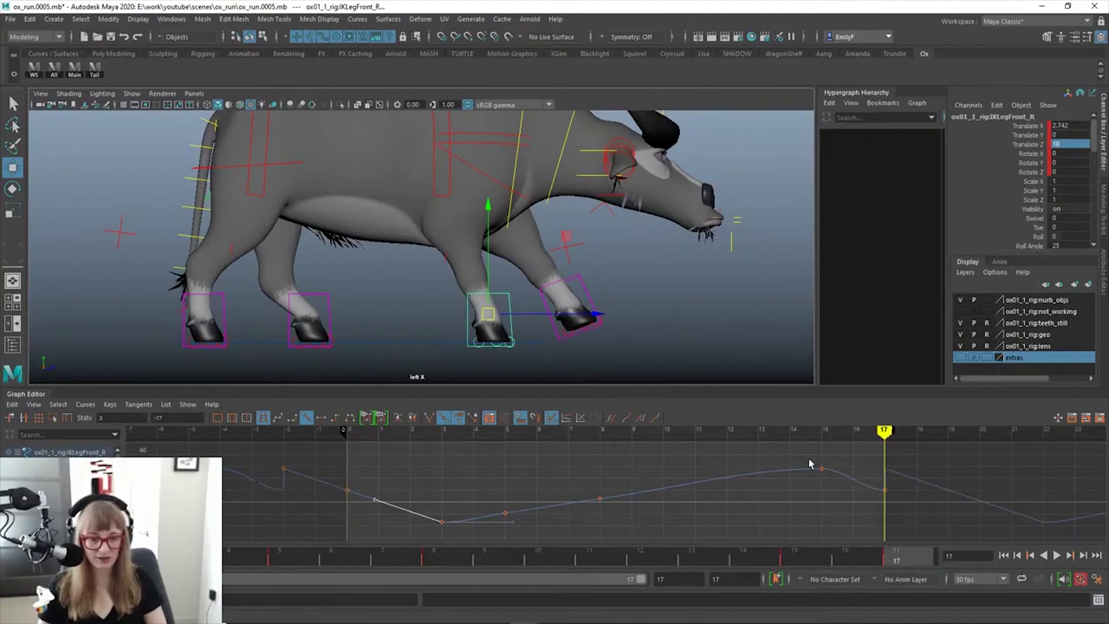
# Make the Translate Z curve linear between frames 15 and 17 and delete the helper key at frame -2
pyautogui.moveTo(805, 458); pyautogui.dragTo(890, 530)
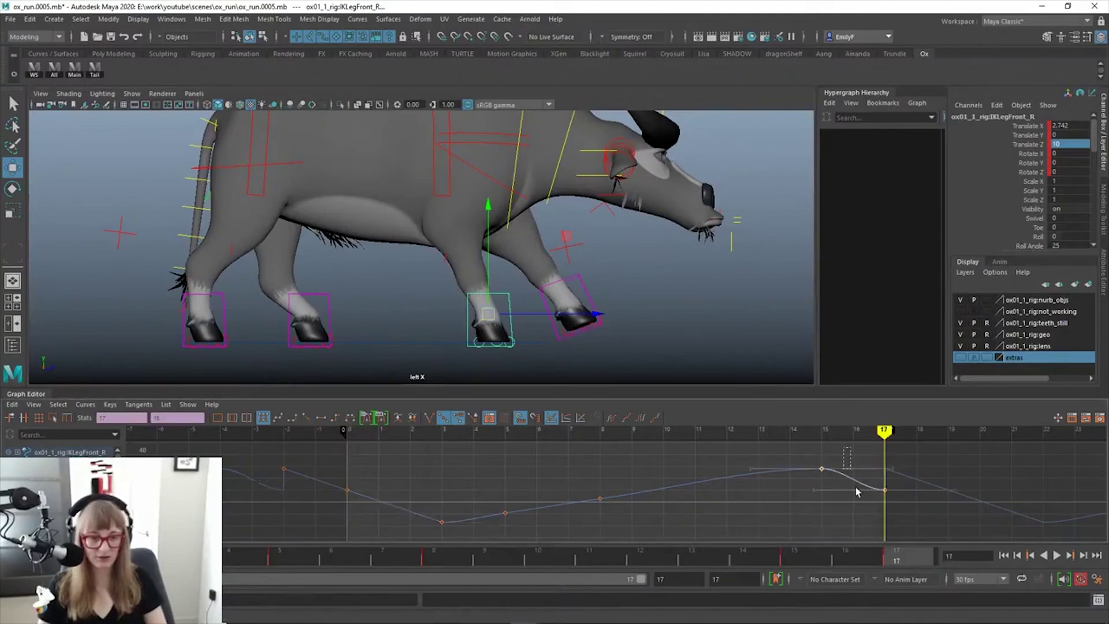
pyautogui.click(303, 417)
pyautogui.moveTo(247, 438); pyautogui.dragTo(309, 533)
# Play back the run cycle and check the front right foot's backward travel along the ground
pyautogui.hotkey('alt', 'v')
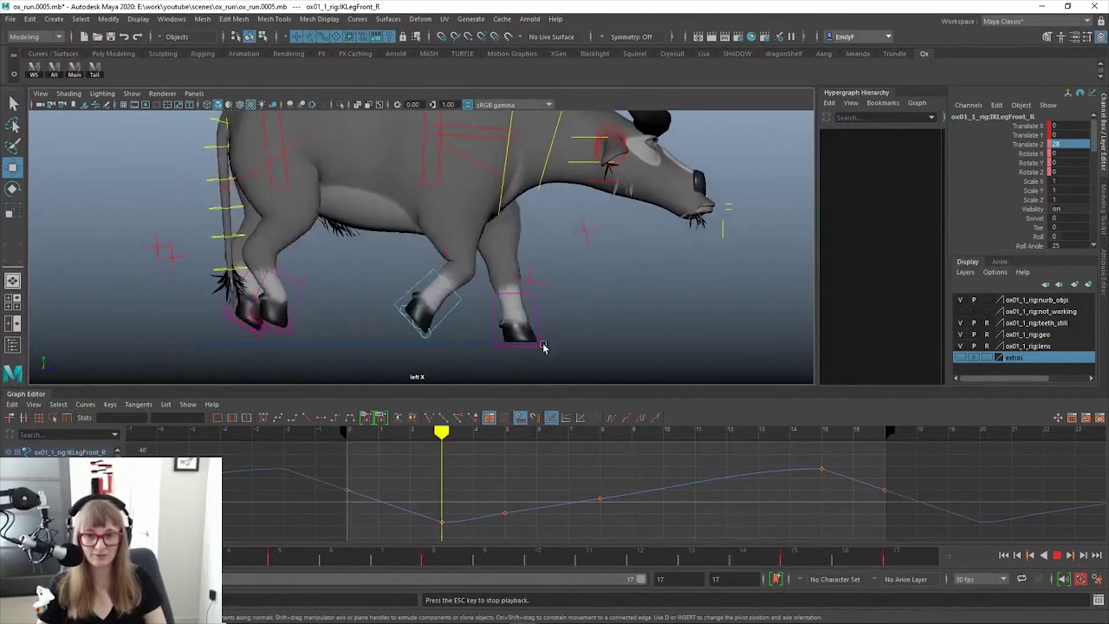
pyautogui.press('Escape')
pyautogui.hotkey('alt', 'v')
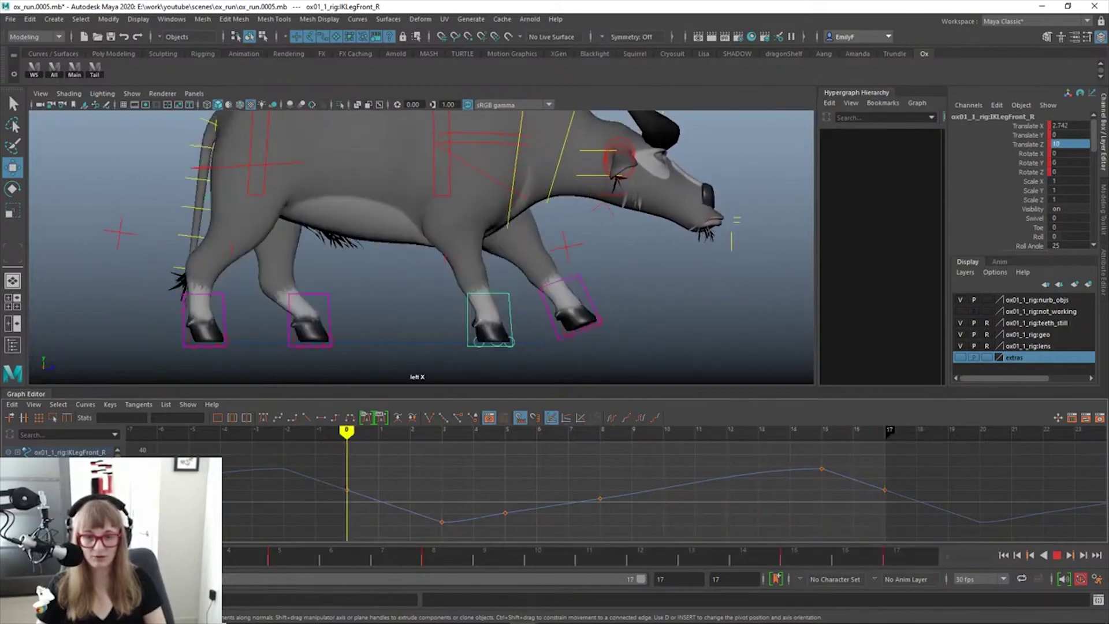
pyautogui.hotkey('alt', 'v')
pyautogui.keyDown('alt'); pyautogui.moveTo(384, 276); pyautogui.dragTo(425, 267, button='middle'); pyautogui.keyUp('alt')
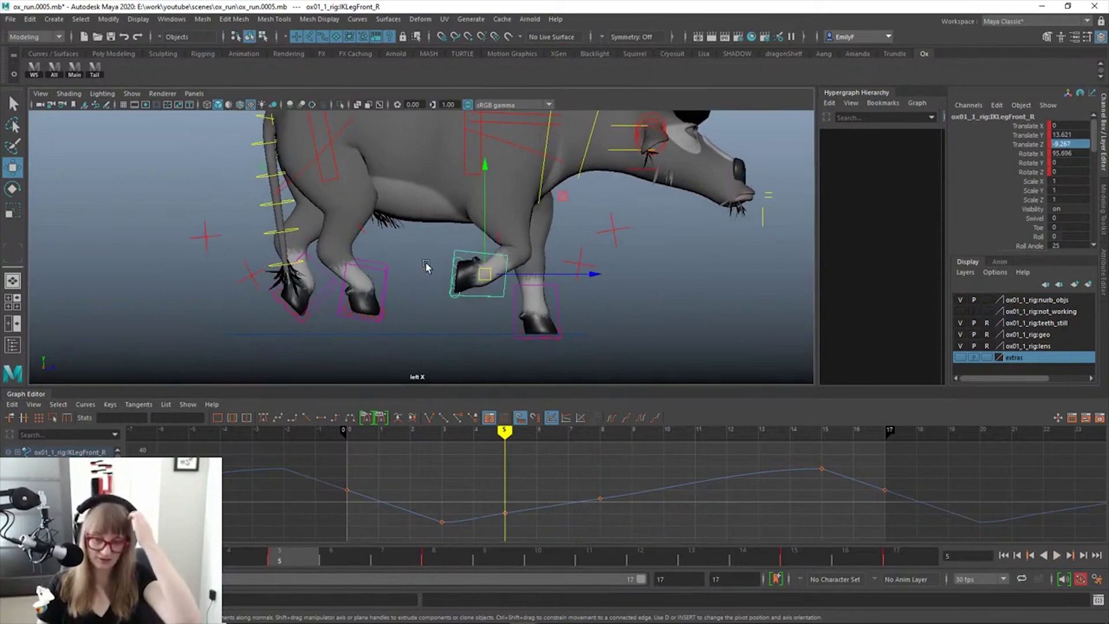
pyautogui.click(379, 259)
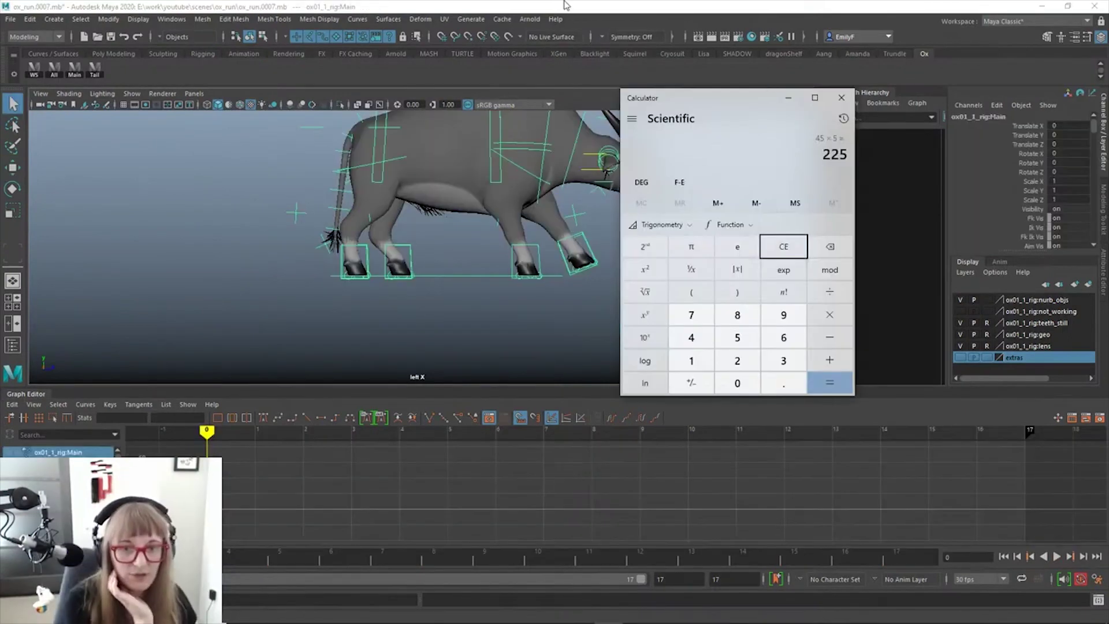
# Switch from the calculator back to Maya and look at the ox's feet at frame 0
pyautogui.click(611, 7)
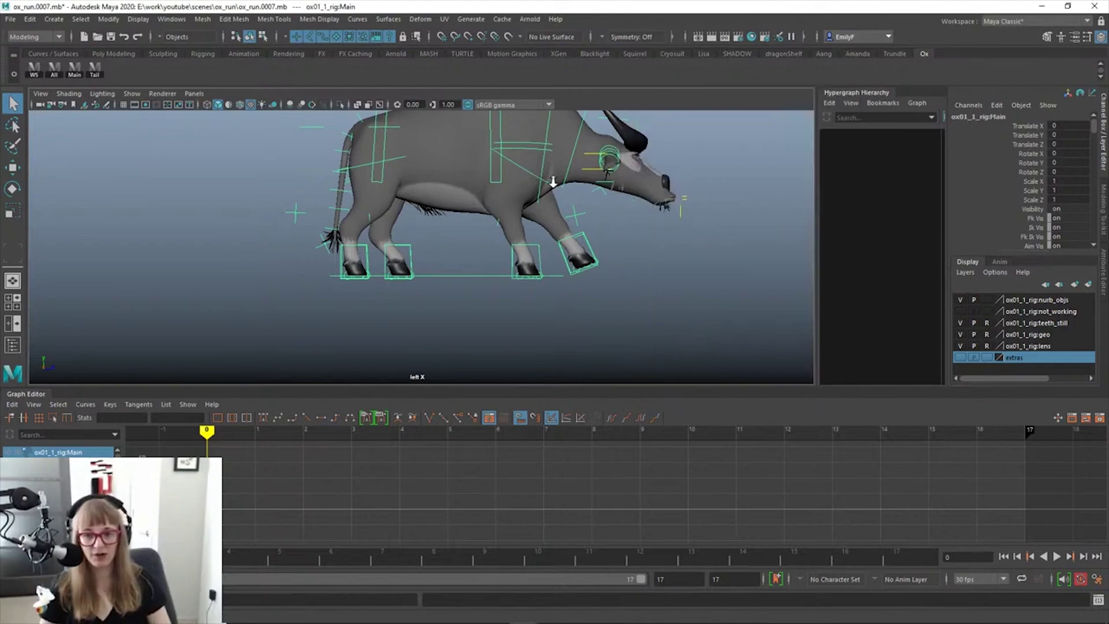
pyautogui.scroll(3, 496, 286)
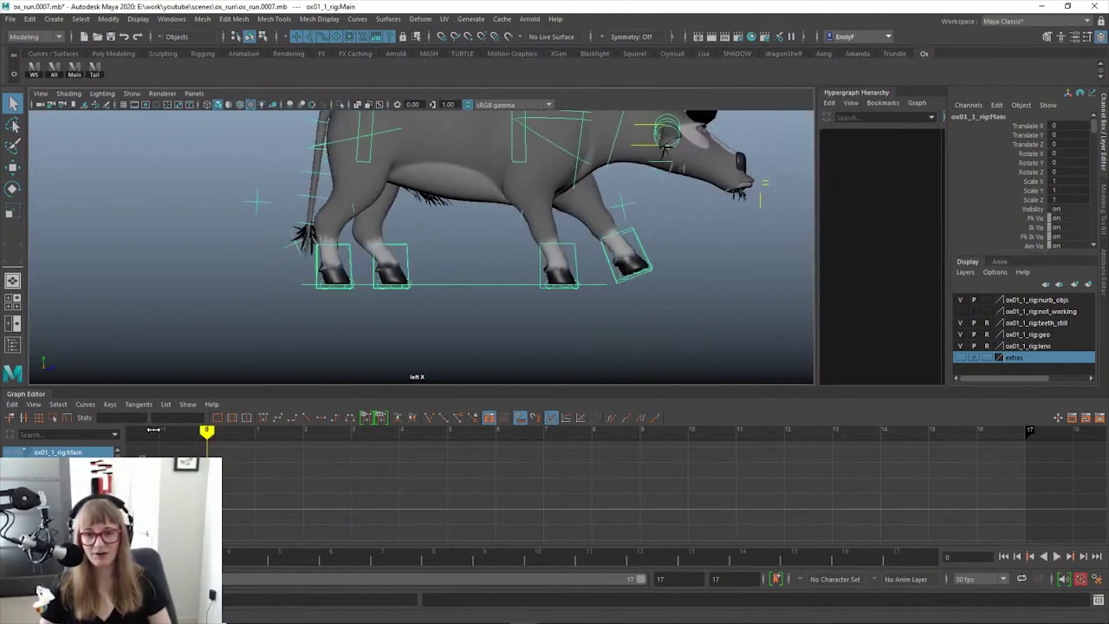
pyautogui.keyDown('alt'); pyautogui.moveTo(528, 261); pyautogui.dragTo(344, 336, button='right'); pyautogui.keyUp('alt')
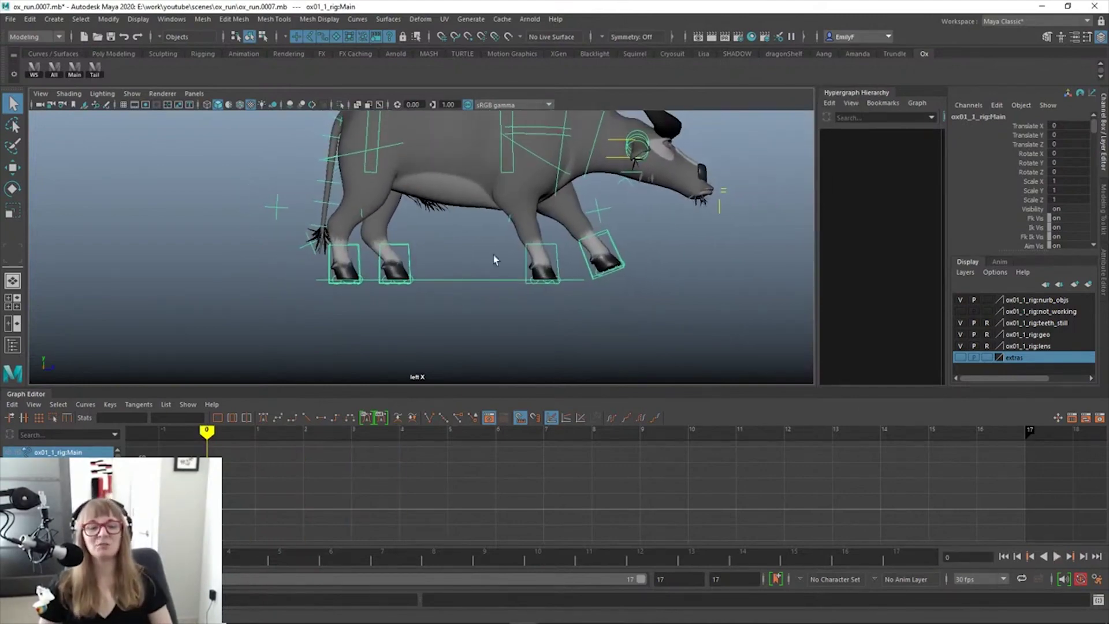
# Key the Main control's translation at frame 0 and run through the ox's cycle up to frame 17
pyautogui.keyDown('alt'); pyautogui.moveTo(493, 248); pyautogui.dragTo(414, 280, button='middle'); pyautogui.keyUp('alt')
pyautogui.hotkey('shift', 'w')
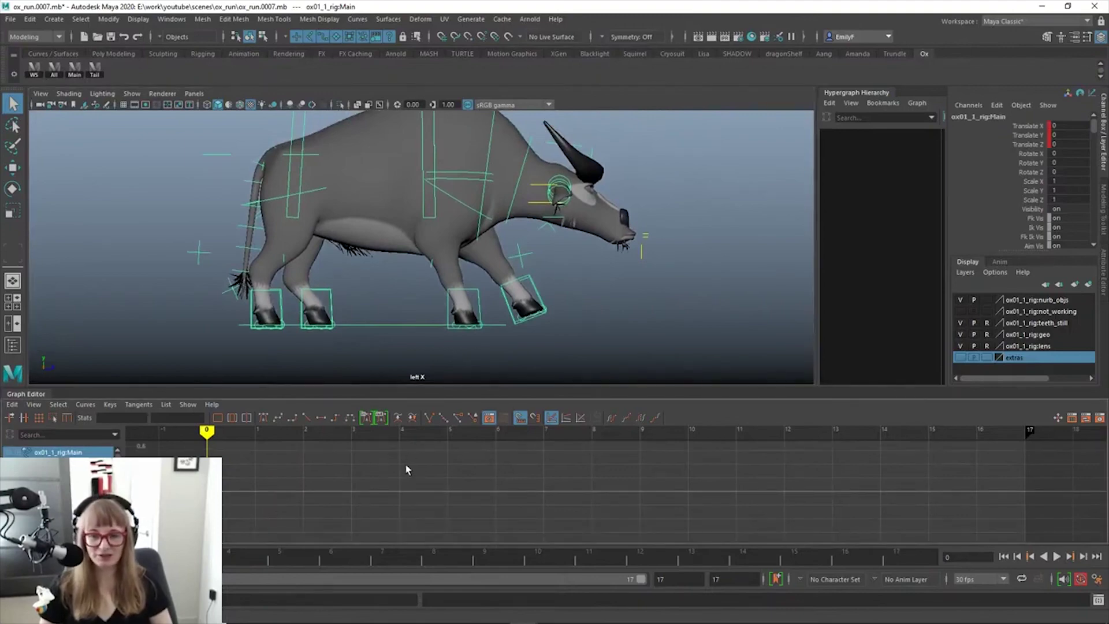
pyautogui.hotkey('alt', 'v')
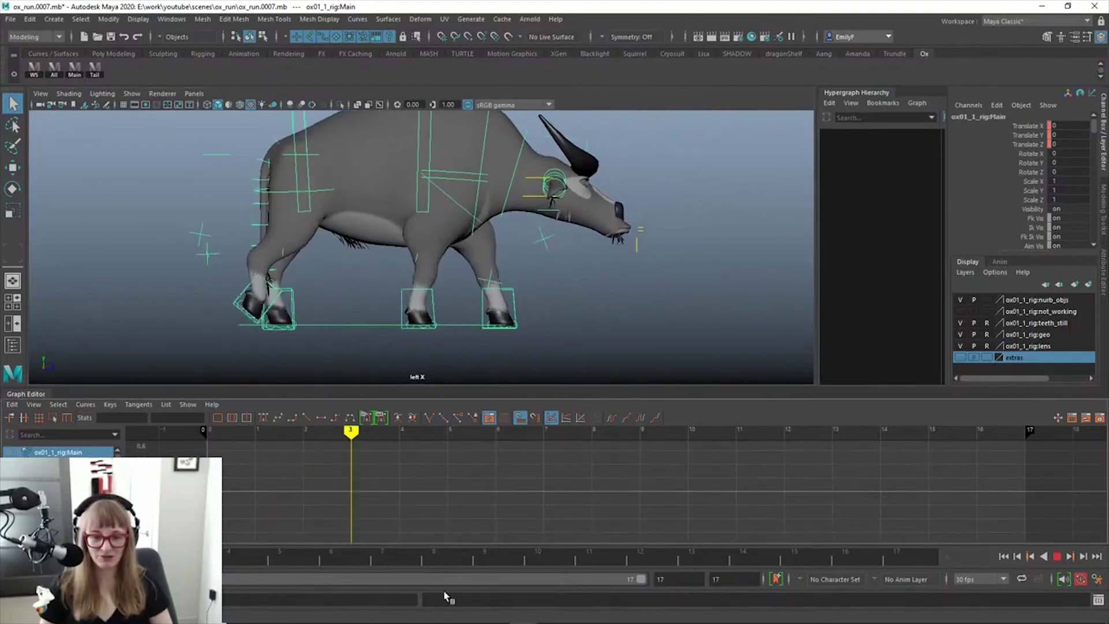
pyautogui.click(519, 561)
pyautogui.click(58, 480)
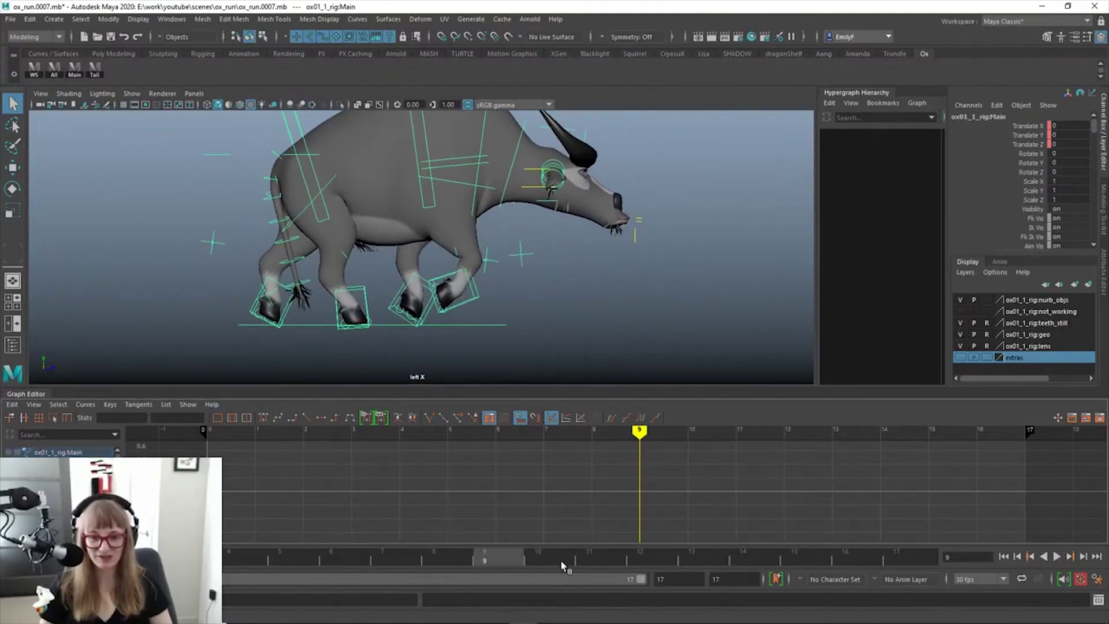
pyautogui.moveTo(560, 560); pyautogui.dragTo(810, 566)
pyautogui.click(742, 577)
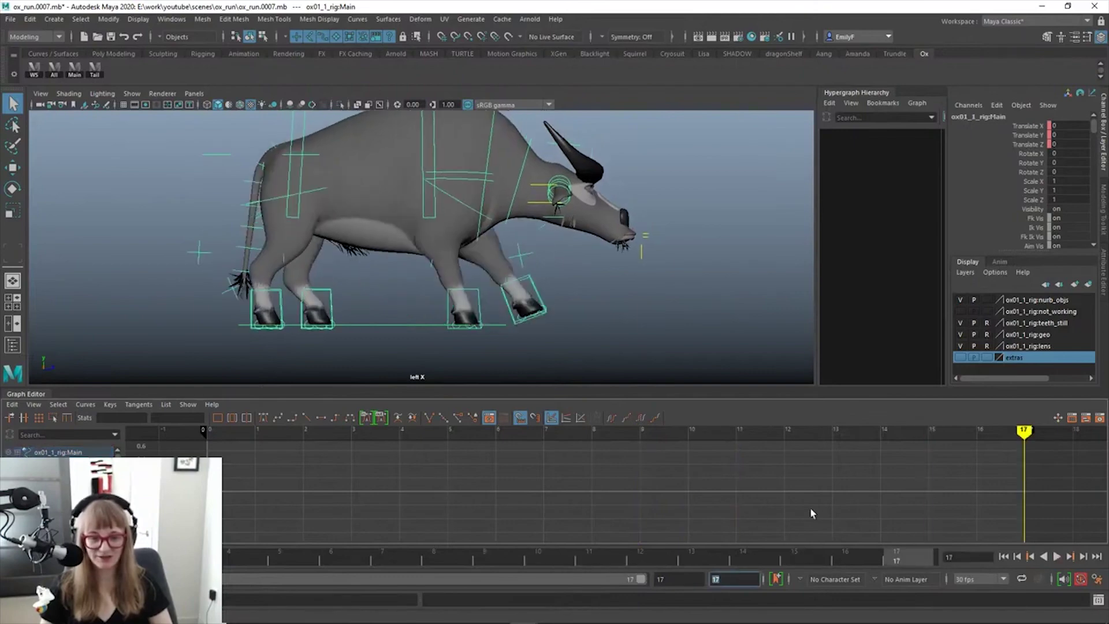
# Key the Main control's Translate Z at 225 on frame 30
pyautogui.scroll(-8, 821, 488)
pyautogui.keyDown('alt'); pyautogui.moveTo(640, 489); pyautogui.dragTo(660, 466, button='right'); pyautogui.keyUp('alt')
pyautogui.moveTo(659, 466); pyautogui.dragTo(743, 463)
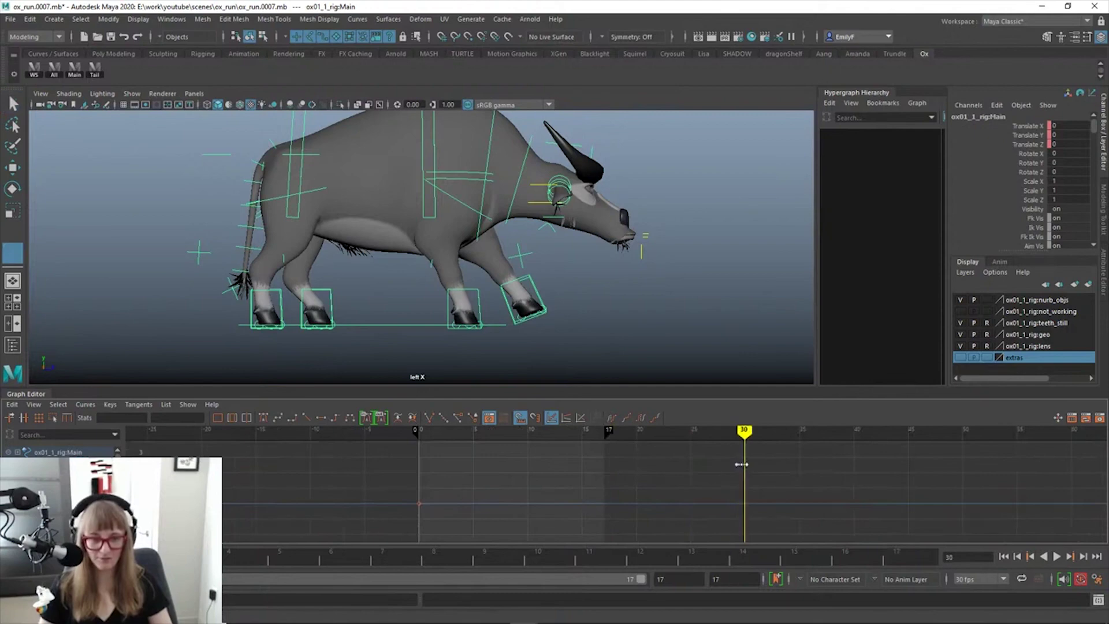
pyautogui.press('w')
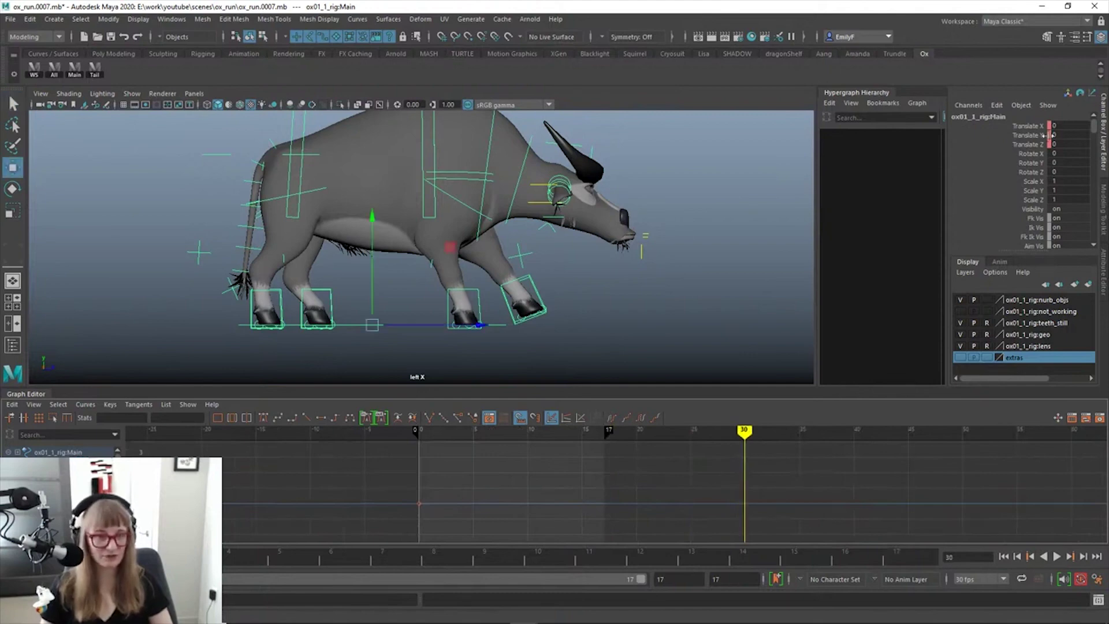
pyautogui.doubleClick(1069, 143)
pyautogui.write('225')
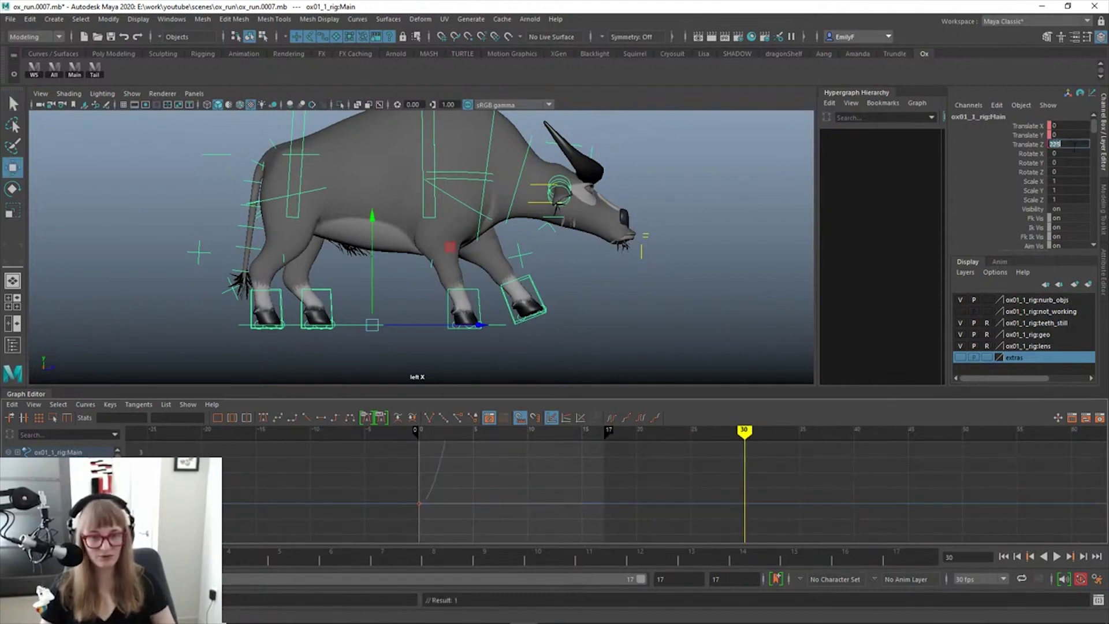
pyautogui.press('Return')
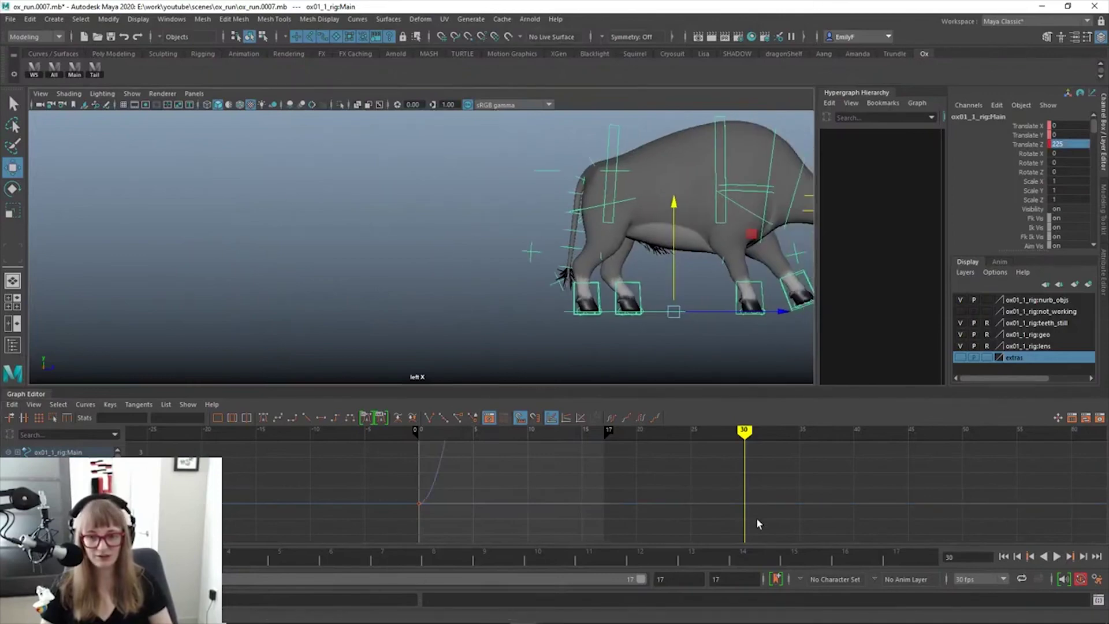
# Make the Main control's Translate Z curve linear between frames 0 and 30 and play back the forward run
pyautogui.press('f')
pyautogui.keyDown('alt'); pyautogui.moveTo(857, 475); pyautogui.dragTo(775, 449, button='right'); pyautogui.keyUp('alt')
pyautogui.moveTo(462, 469); pyautogui.dragTo(730, 549)
pyautogui.click(306, 417)
pyautogui.hotkey('alt', 'v')
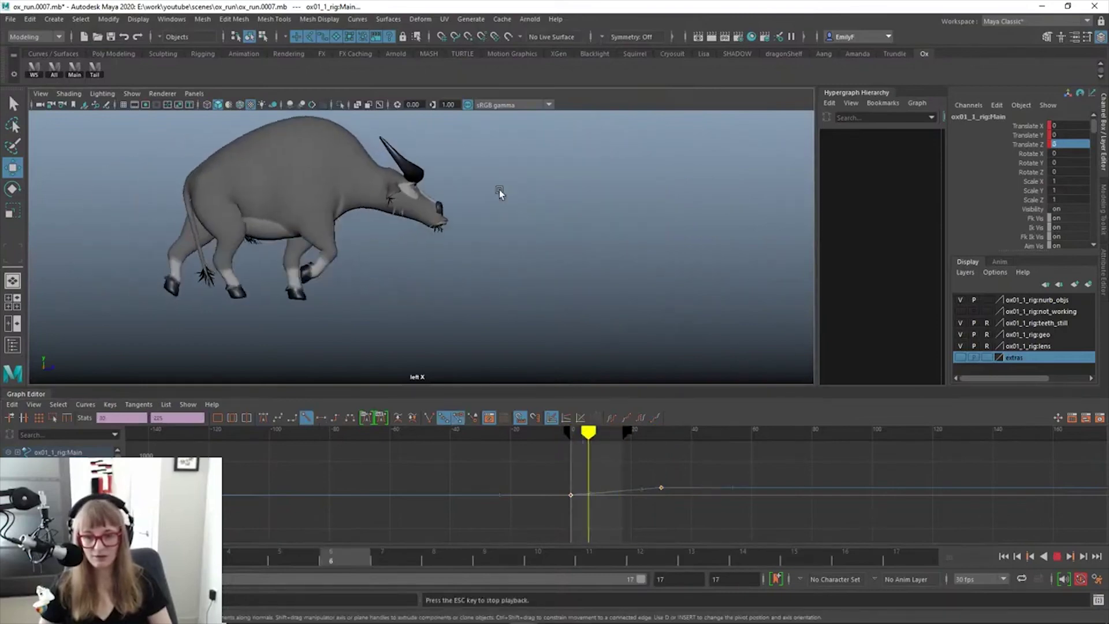
pyautogui.hotkey('alt', 'v')
pyautogui.moveTo(37, 557); pyautogui.dragTo(139, 558)
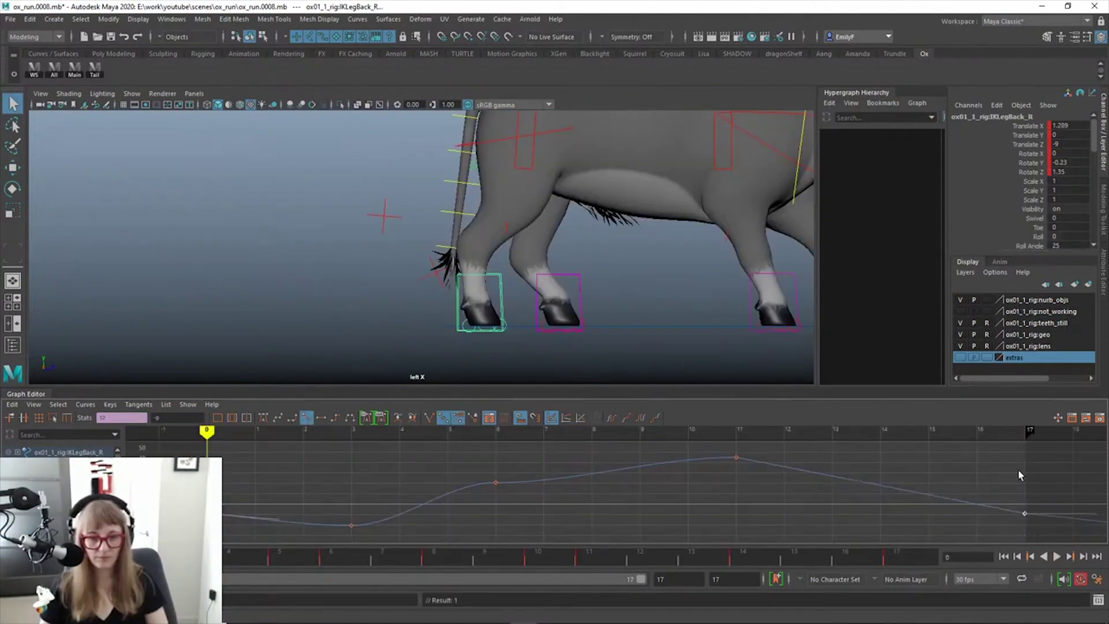
# Play back the run cycle and check the back right foot's movement along the ground
pyautogui.keyDown('alt'); pyautogui.moveTo(354, 179); pyautogui.dragTo(299, 179, button='right'); pyautogui.keyUp('alt')
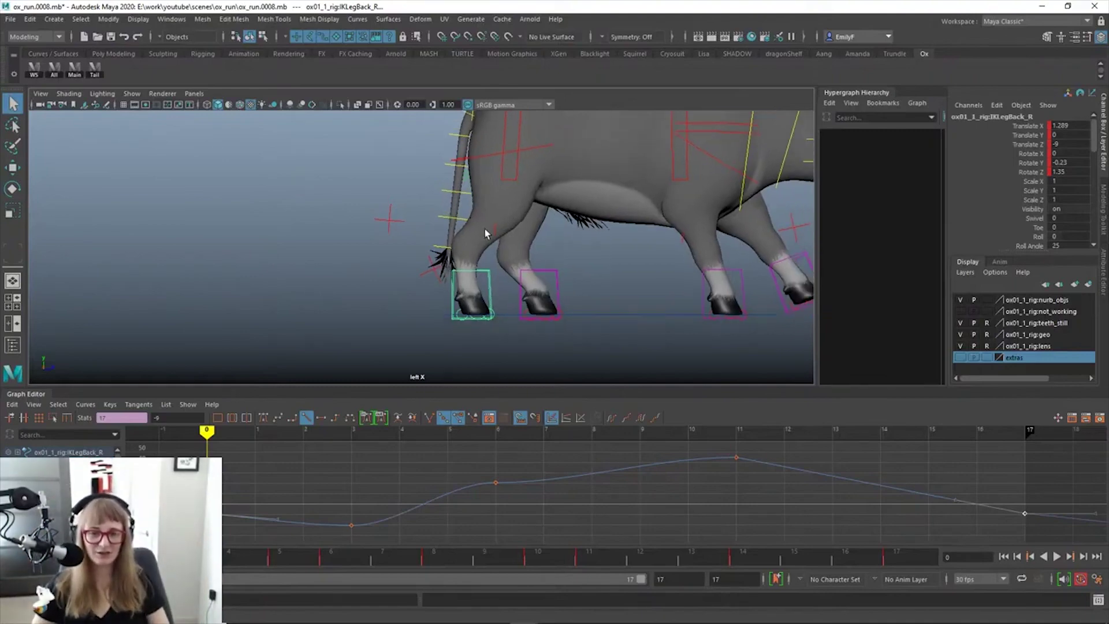
pyautogui.hotkey('alt', 'v')
pyautogui.press('Escape')
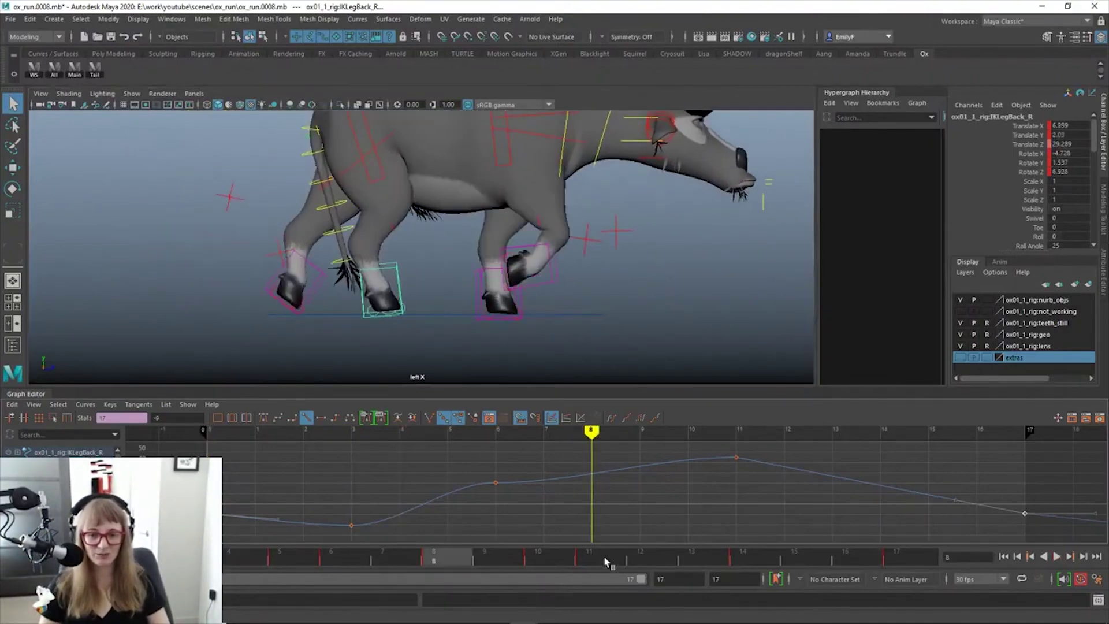
pyautogui.hotkey('alt', 'v')
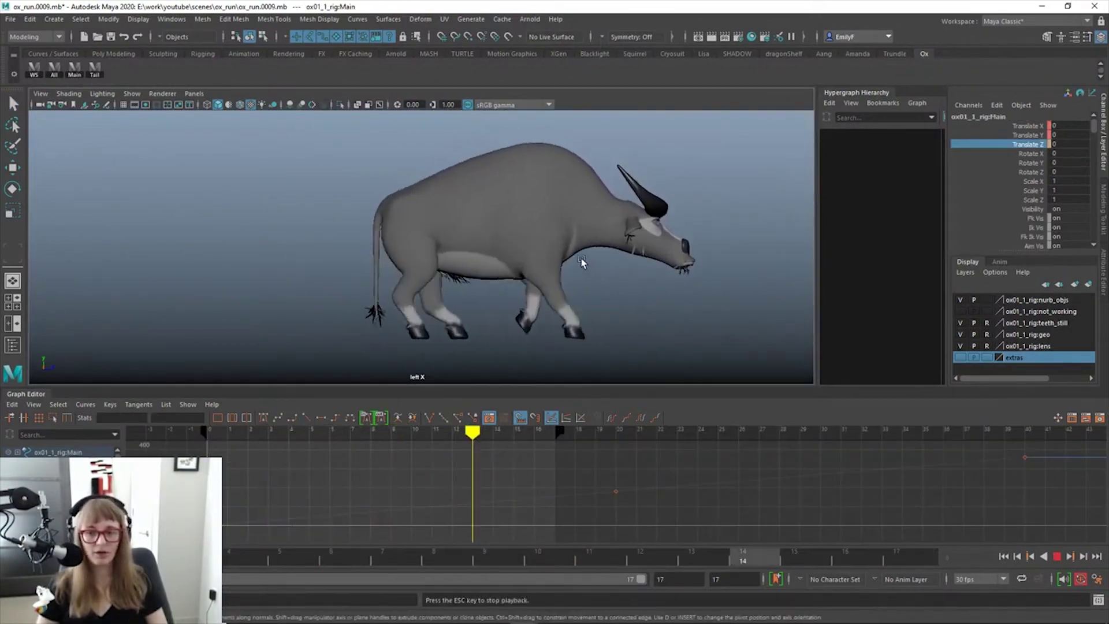
# Stop the playback and save an incremental version of the scene as ox_run.0010.mb
pyautogui.press('Escape')
pyautogui.click(577, 256)
pyautogui.press('q')
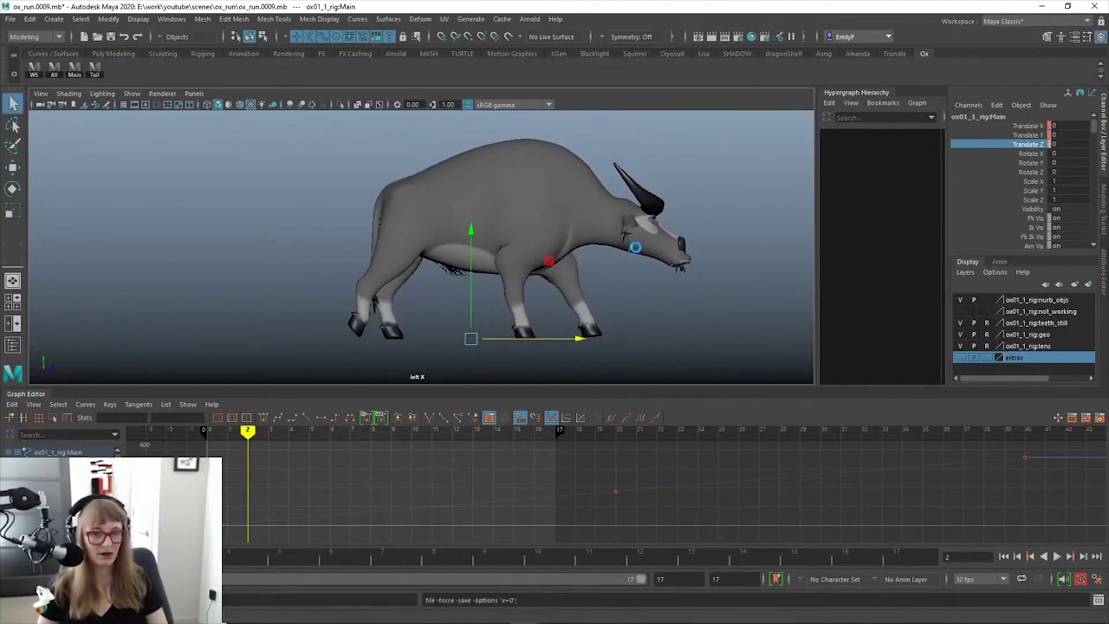
pyautogui.click(542, 247)
pyautogui.hotkey('ctrl', 'alt', 's')
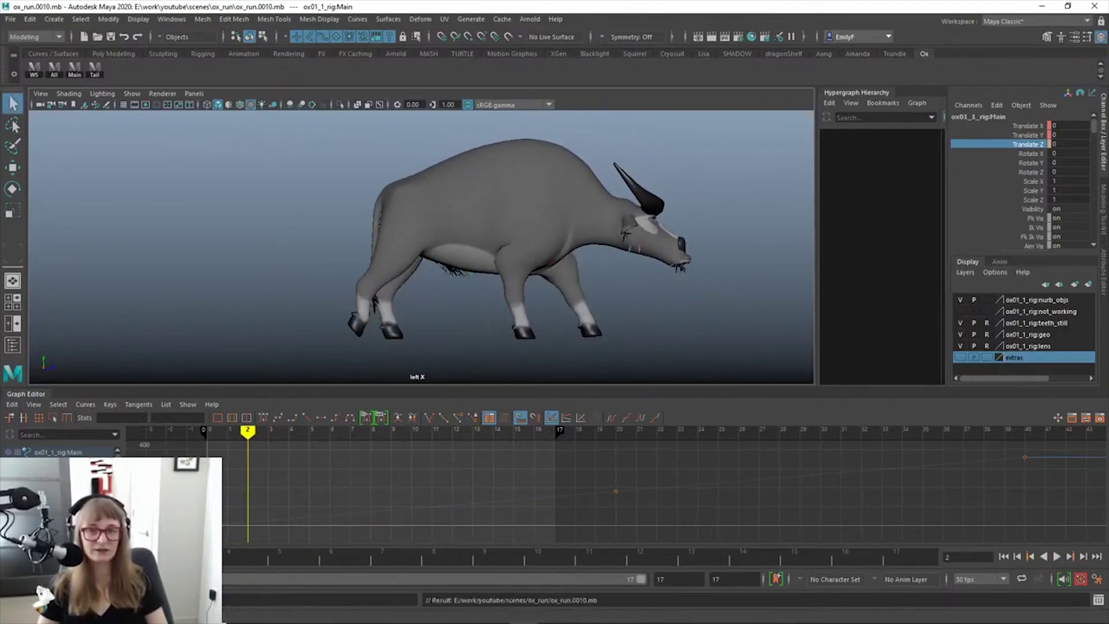
# Play back the ox's in-place run cycle in the side view and stop at frame 15
pyautogui.scroll(-2, 640, 196)
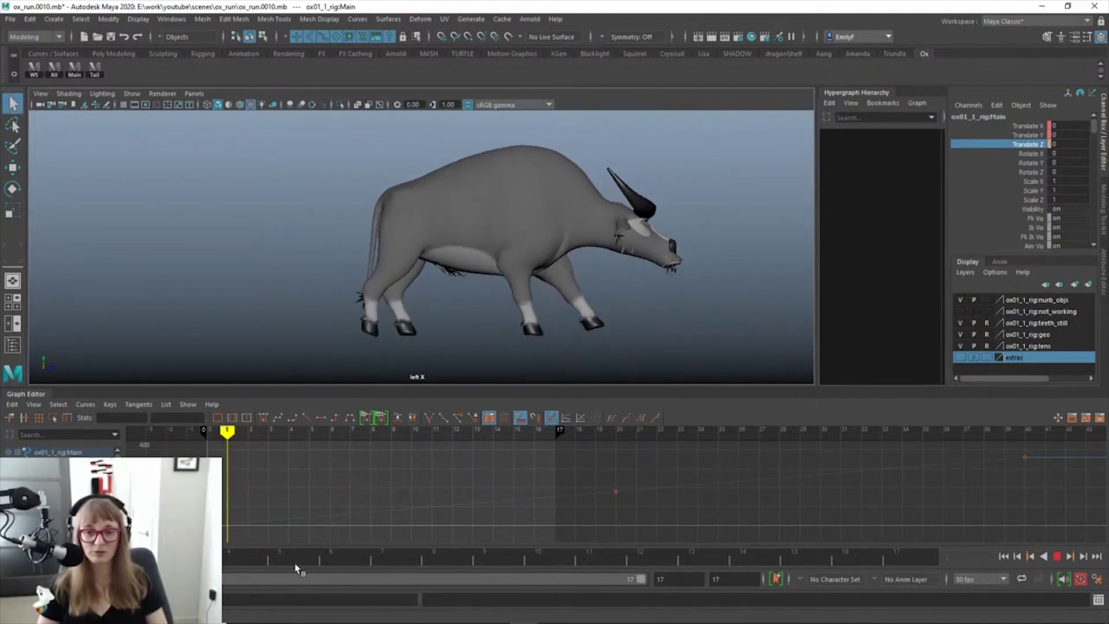
pyautogui.hotkey('alt', 'v')
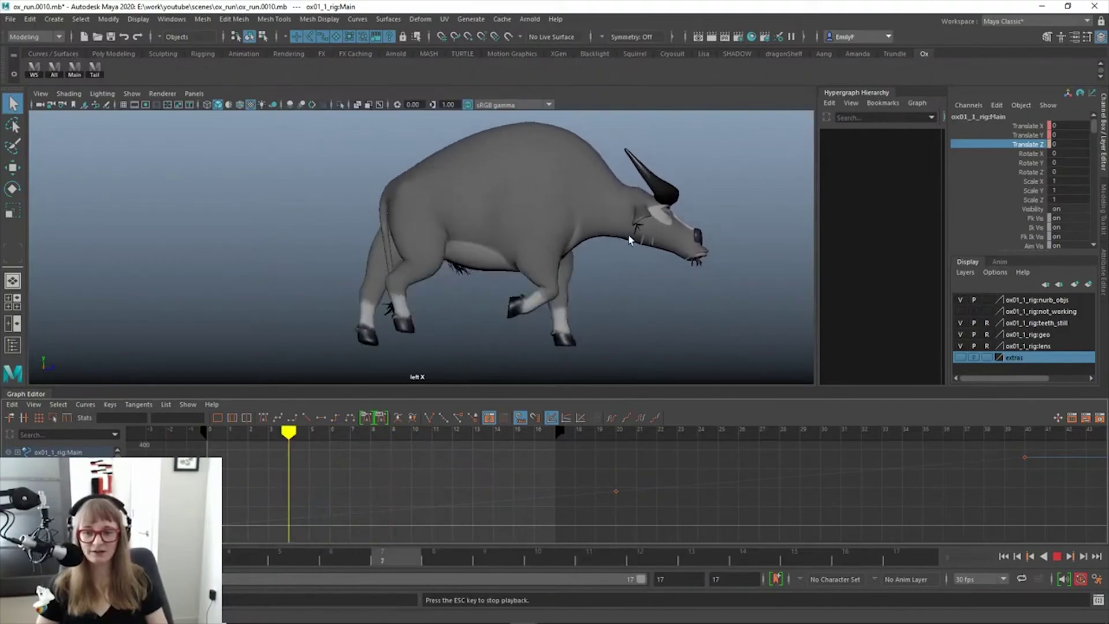
pyautogui.press('Escape')
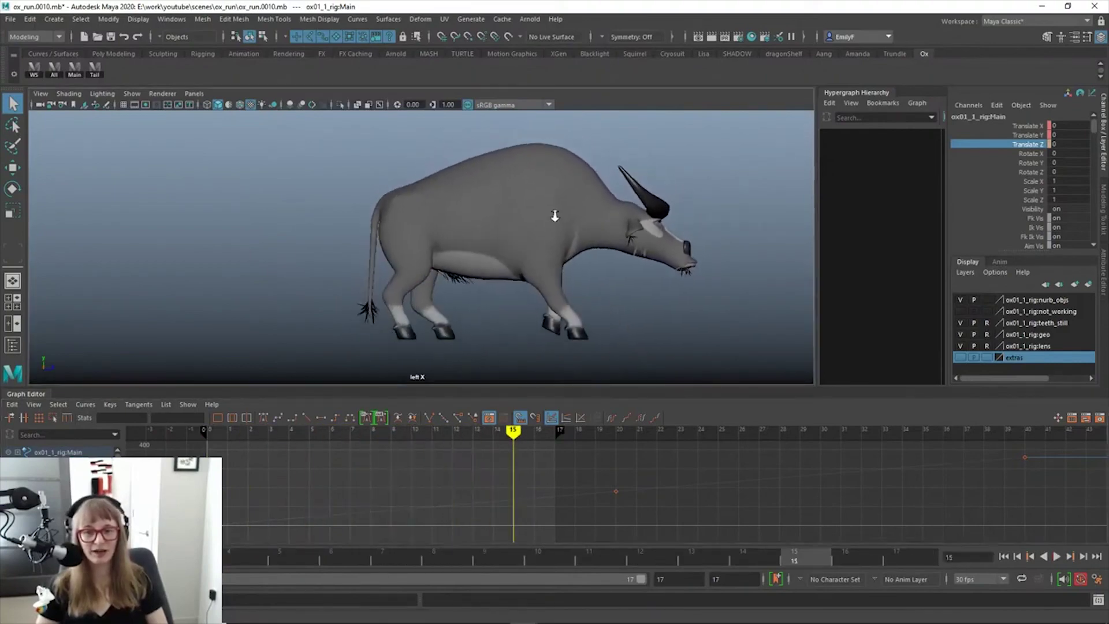